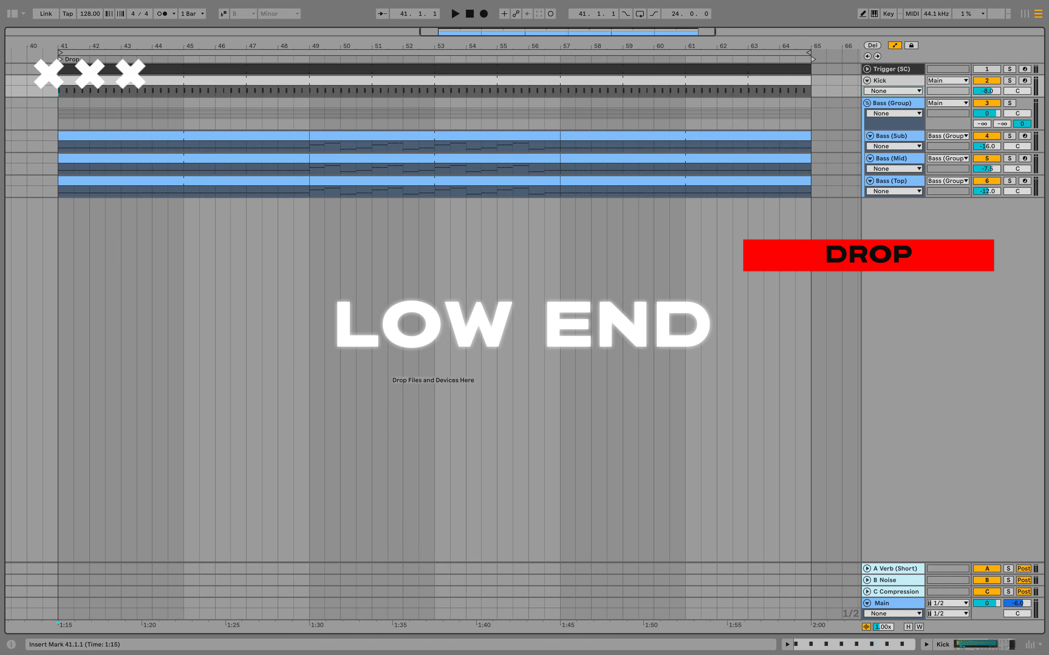
Play the drop with the Kick track soloed, show its devices and make the track taller
{"action": "key", "text": "space"}
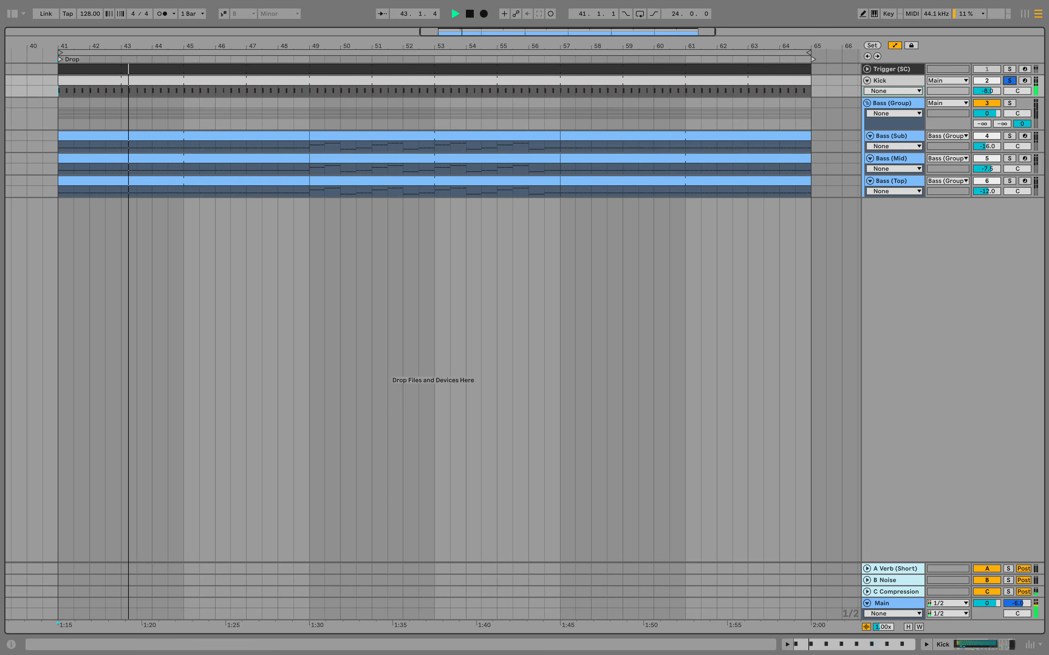
{"action": "left_click", "coordinate": [1010, 81]}
{"action": "key", "text": "ctrl+alt+l"}
{"action": "key", "text": "alt+plus"}
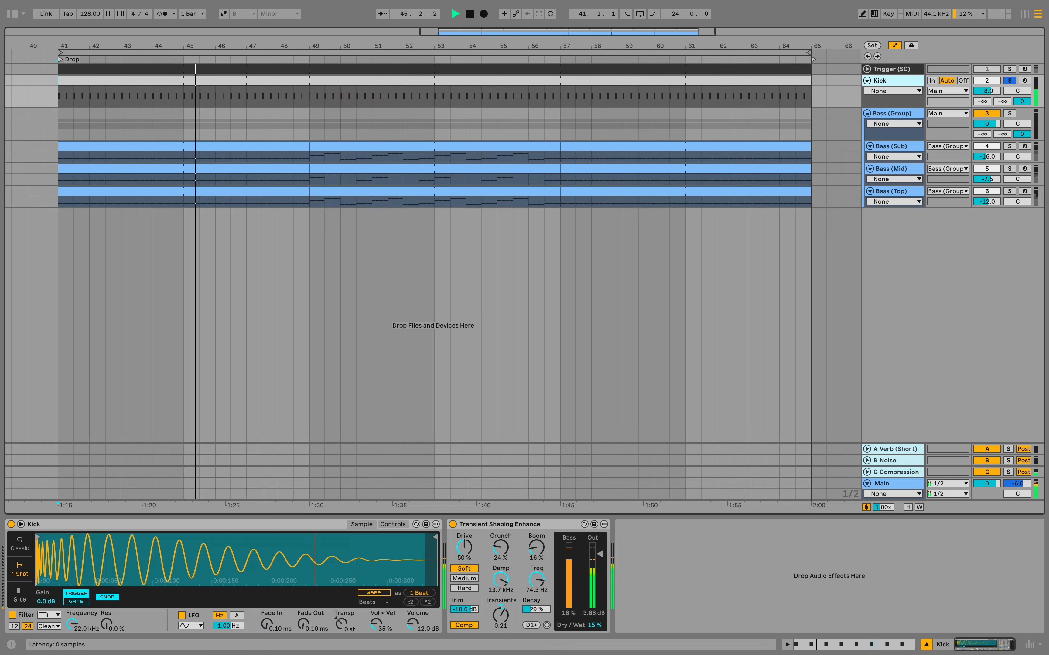
Compare the kick with its Transient Shaping Enhance device bypassed and re-enabled, checking the Dry/Wet amount
{"action": "key", "text": "Right"}
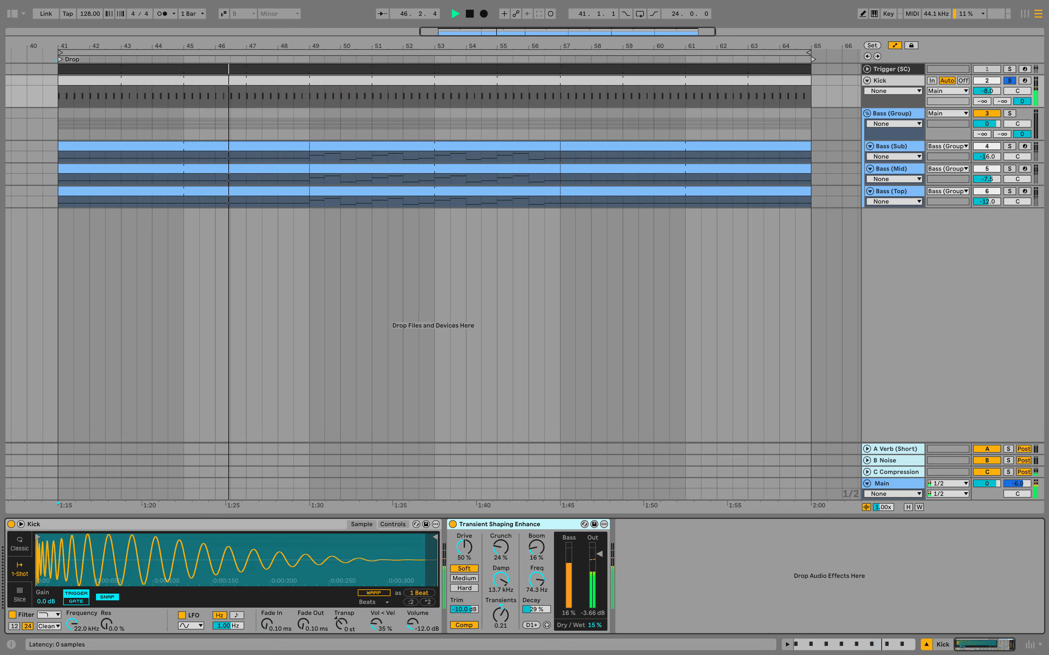
{"action": "key", "text": "0"}
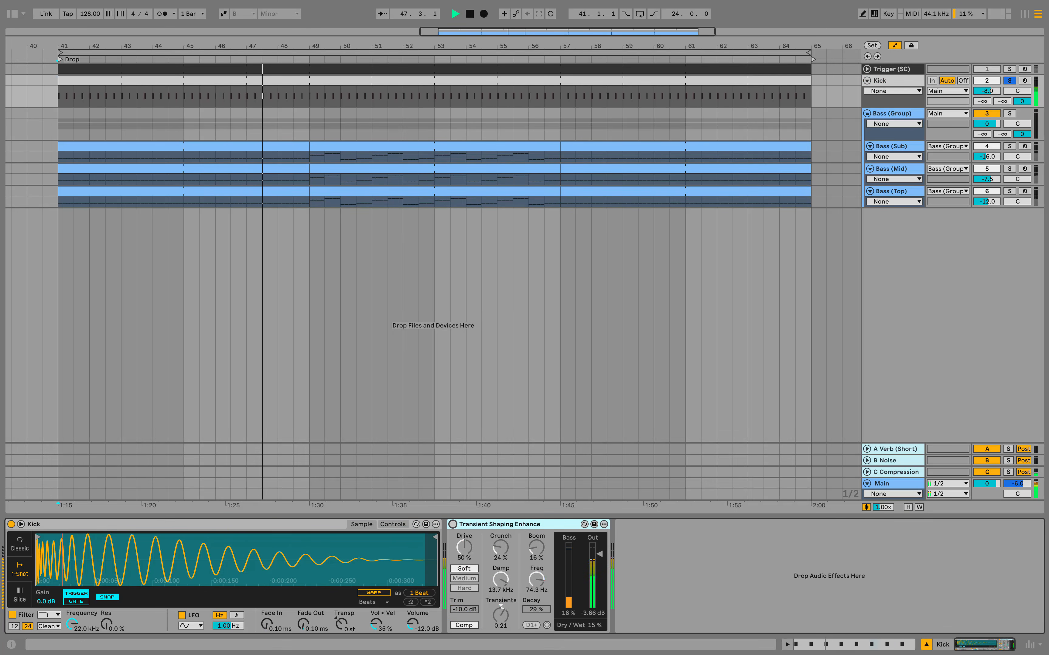
{"action": "left_click", "coordinate": [452, 524]}
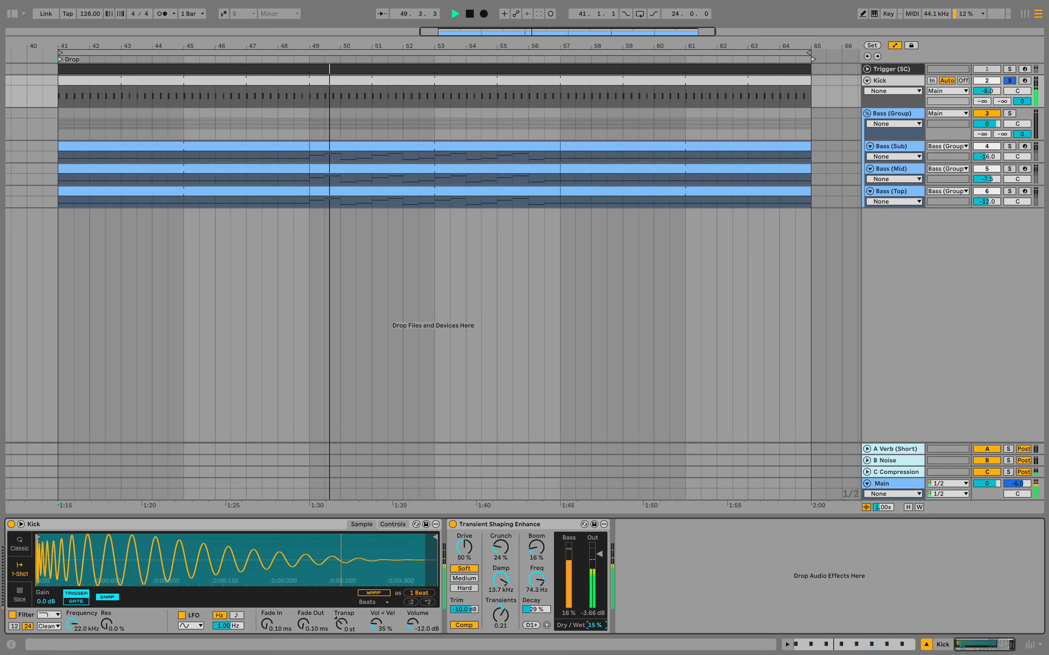
{"action": "left_click_drag", "start_coordinate": [595, 625], "coordinate": [595, 604]}
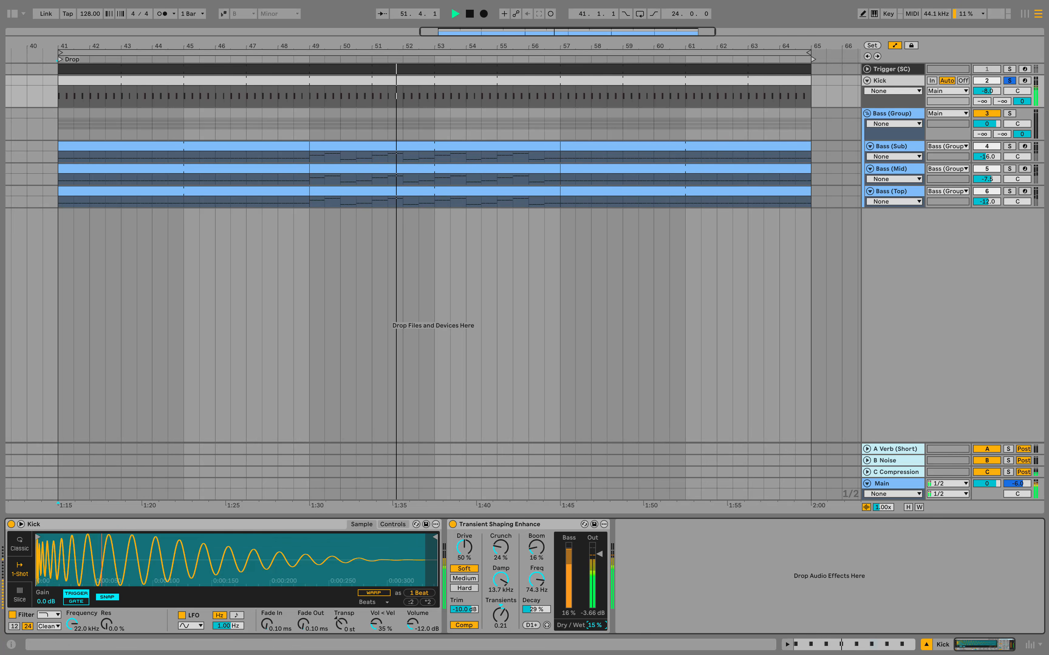
Solo the Bass (Sub) track instead of the Kick and bypass its Compressor Bass device
{"action": "left_click", "coordinate": [1011, 82]}
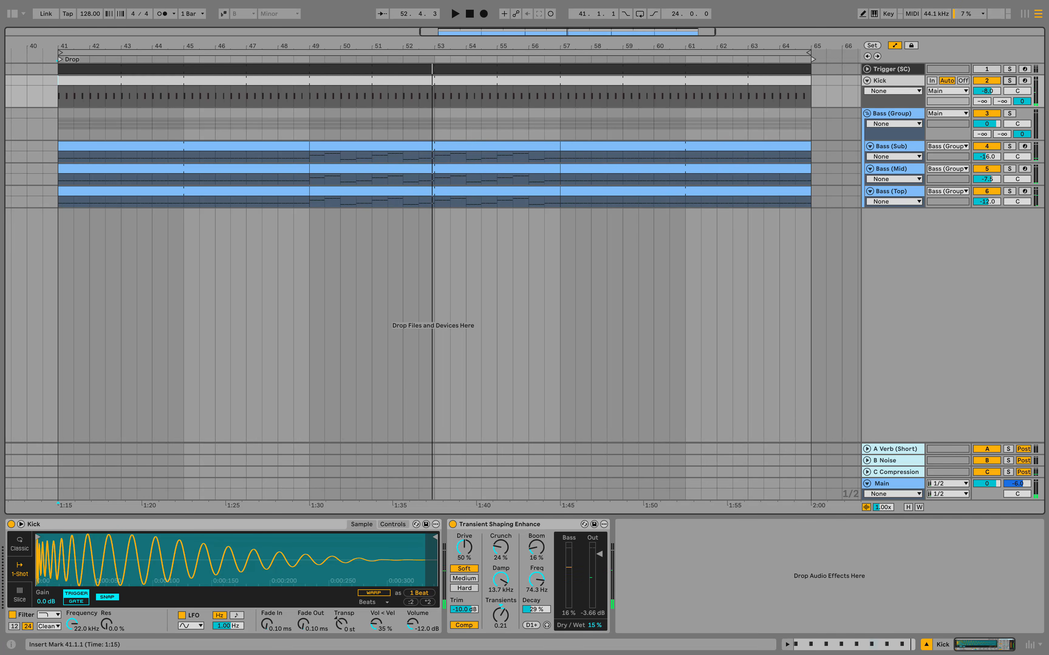
{"action": "left_click", "coordinate": [899, 147]}
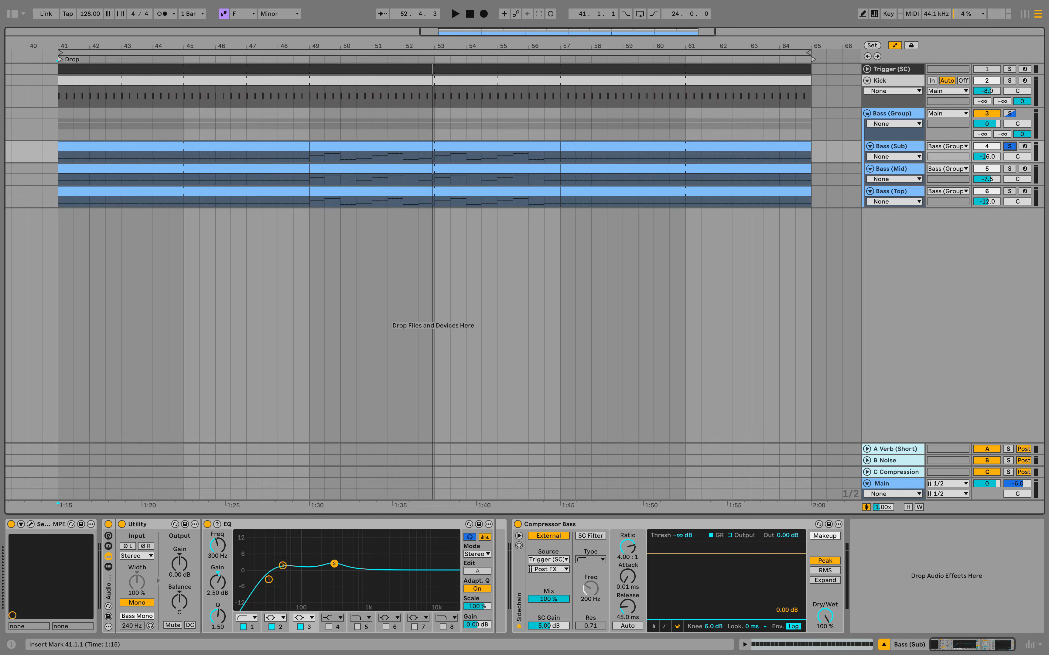
{"action": "key", "text": "0"}
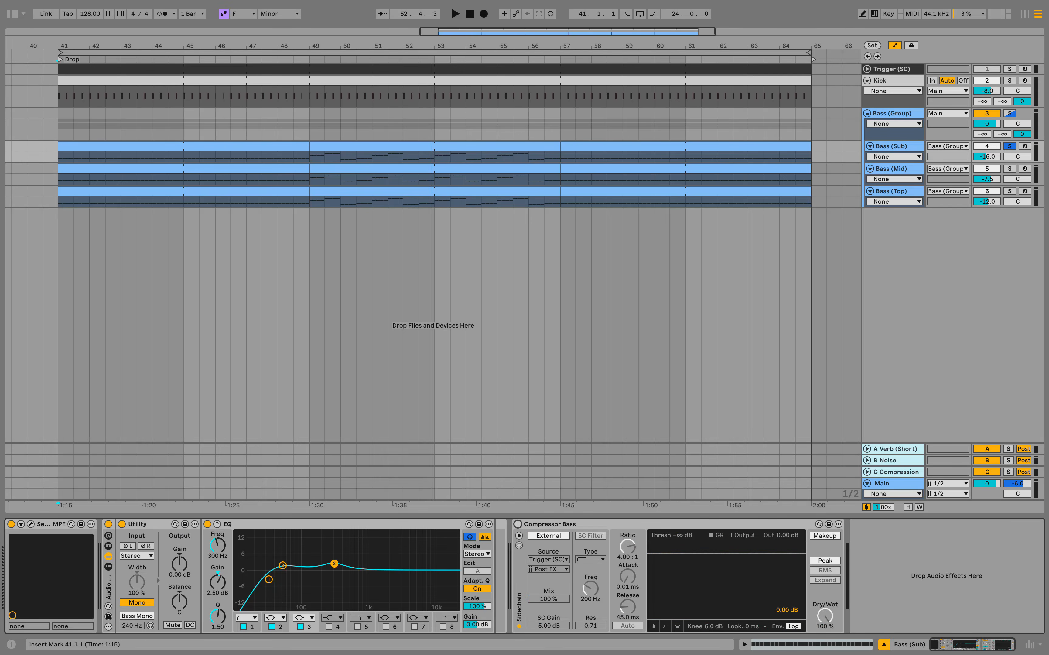
Open the first Bass (Sub) clip in the full-size note editor and play it with all its F2 notes selected
{"action": "key", "text": "ctrl+alt+e"}
{"action": "scroll", "coordinate": [278, 345], "scroll_direction": "up", "scroll_amount": 5}
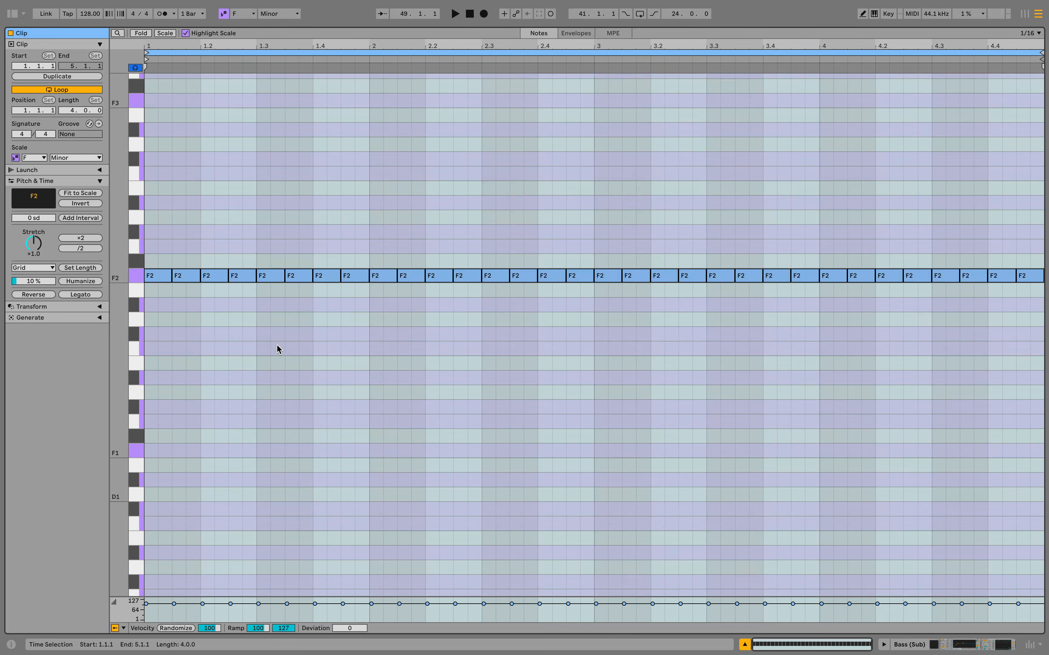
{"action": "key", "text": "Home"}
{"action": "left_click_drag", "start_coordinate": [148, 287], "coordinate": [1045, 397]}
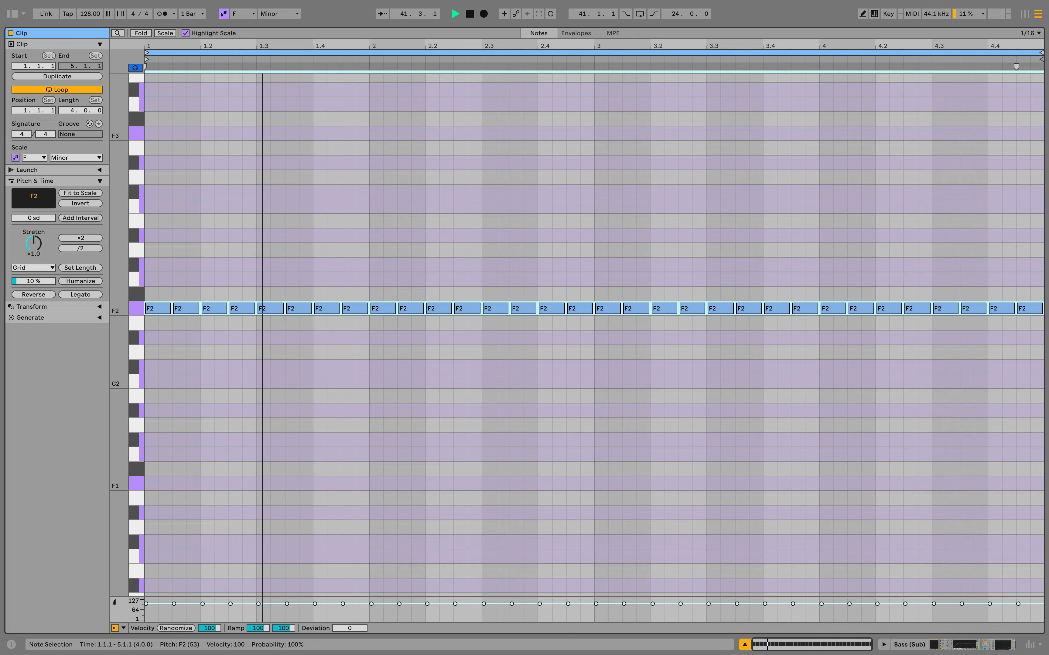
Set the note editor to a fixed 1/8 grid
{"action": "right_click", "coordinate": [370, 287]}
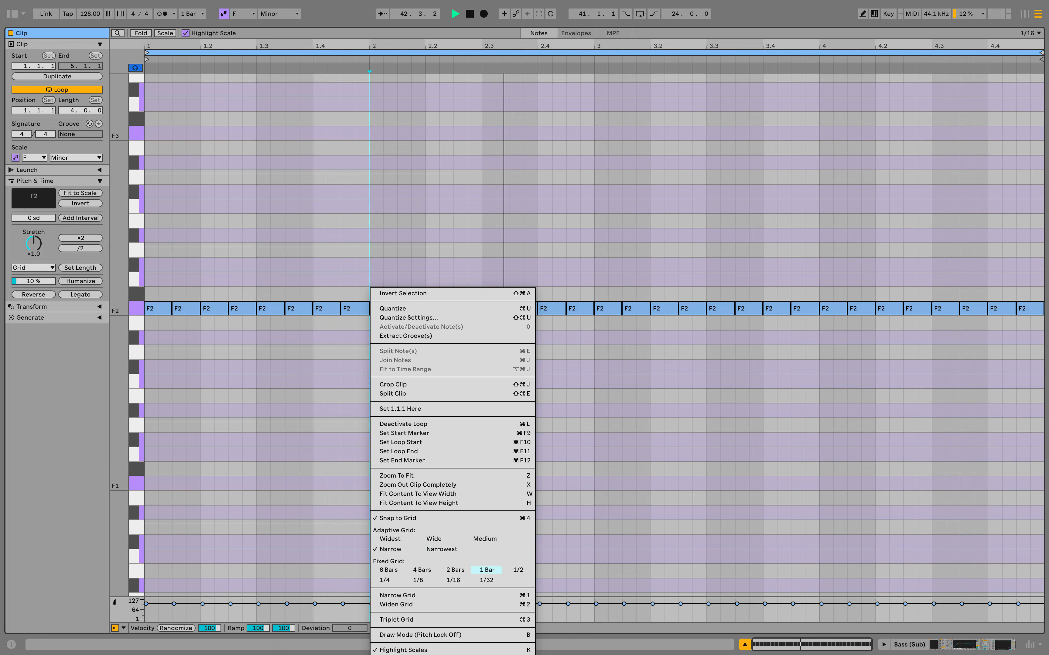
{"action": "left_click", "coordinate": [454, 580]}
{"action": "right_click", "coordinate": [414, 375]}
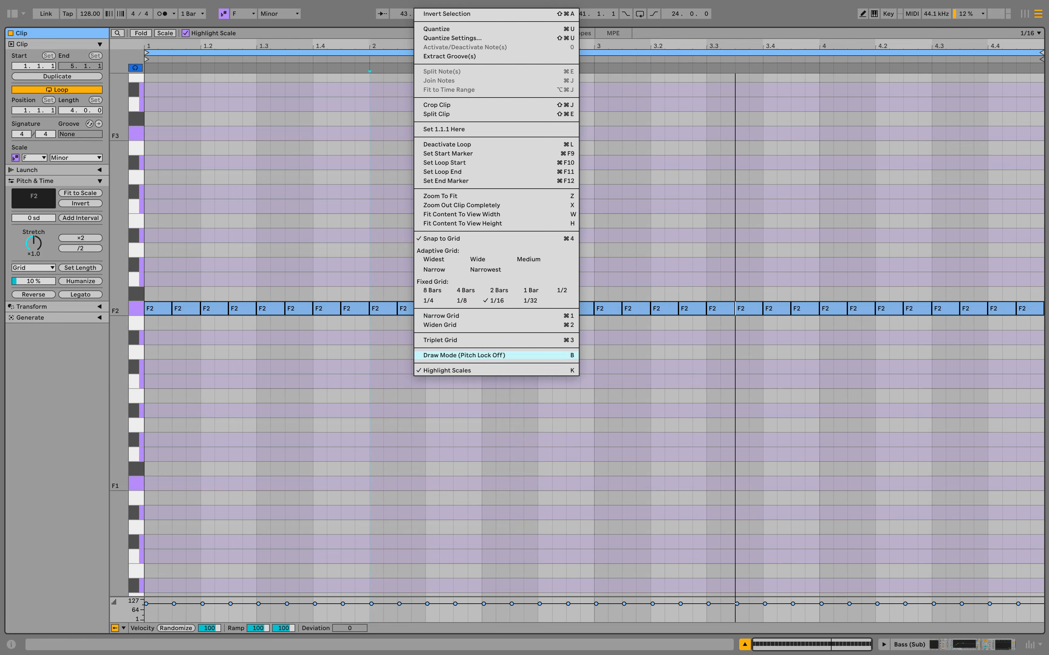
{"action": "left_click", "coordinate": [462, 300]}
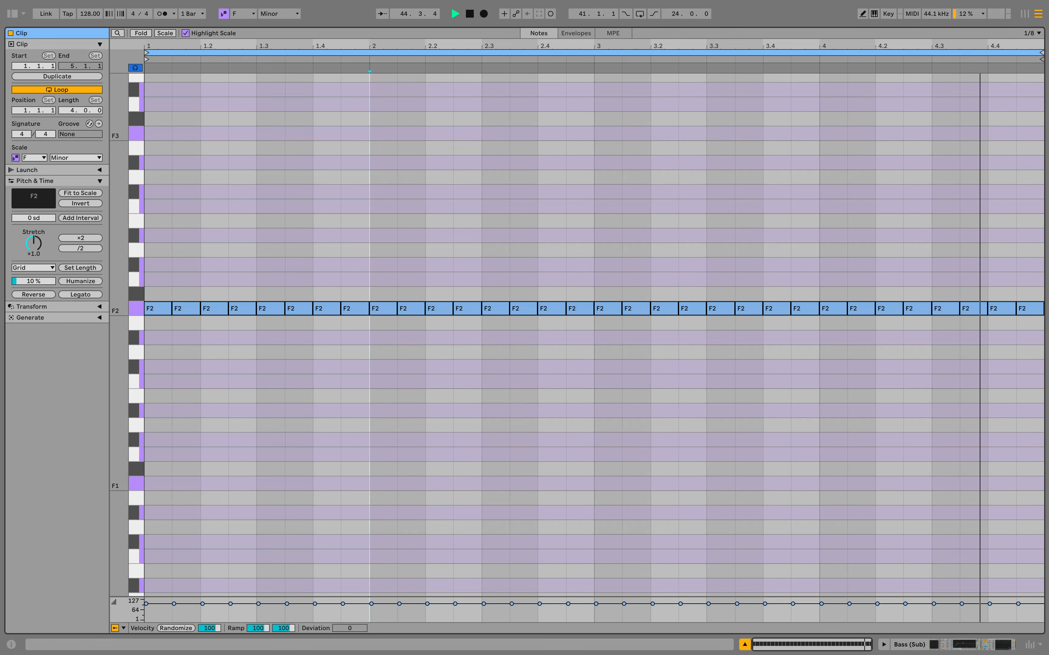
Return to the arrangement and make the Bass (Sub), Bass (Mid) and Bass (Top) tracks taller
{"action": "key", "text": "super+alt+l"}
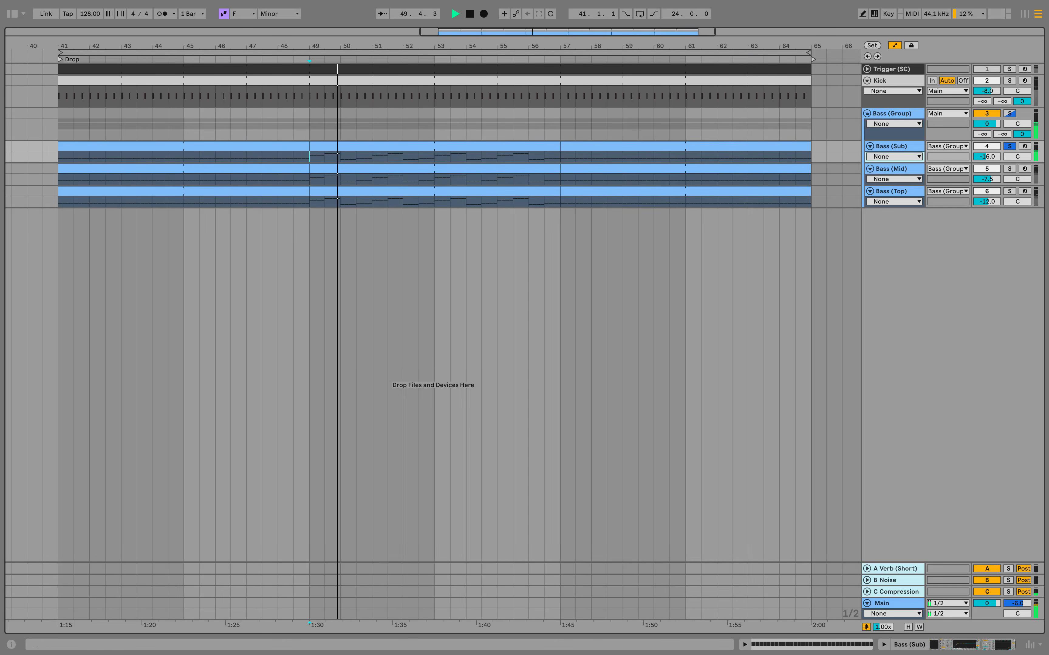
{"action": "key", "text": "alt+plus"}
{"action": "key", "text": "Down"}
{"action": "key", "text": "alt+plus"}
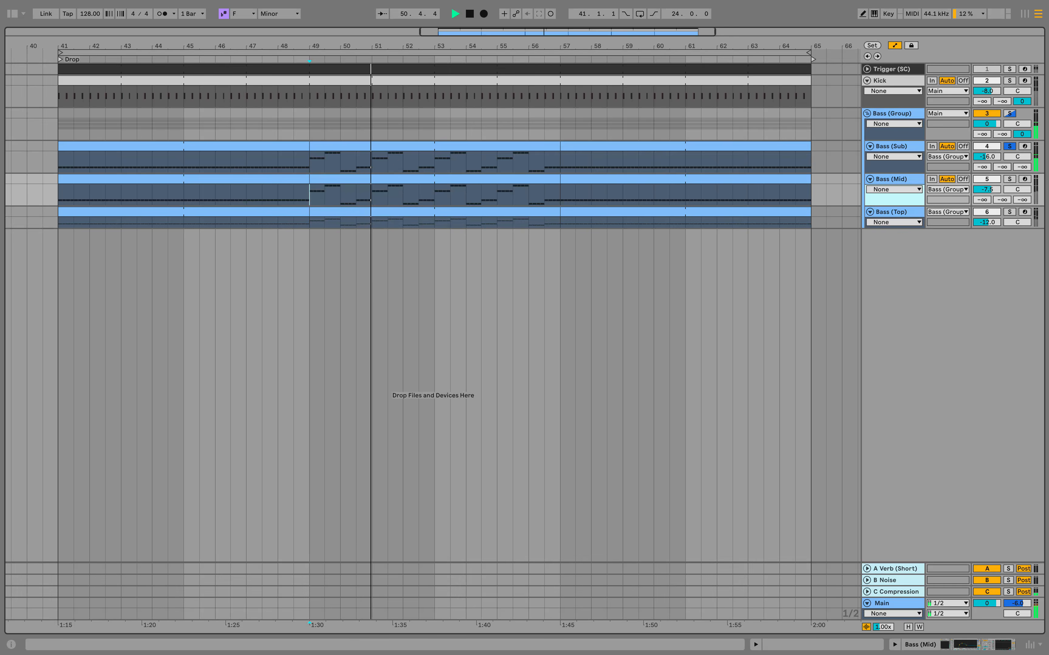
{"action": "key", "text": "Down"}
{"action": "key", "text": "alt+plus"}
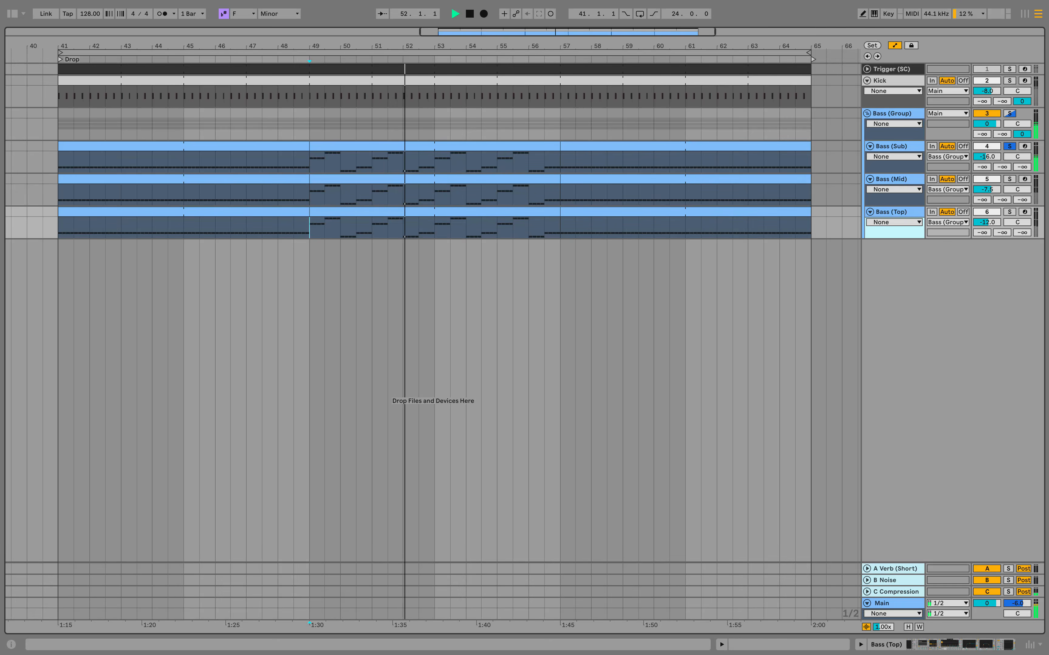
Show the Bass (Sub) devices and inspect the Serum 2 instrument window while the sub bass plays
{"action": "key", "text": "Up"}
{"action": "key", "text": "Up"}
{"action": "key", "text": "super+alt+l"}
{"action": "key", "text": "super+alt+1"}
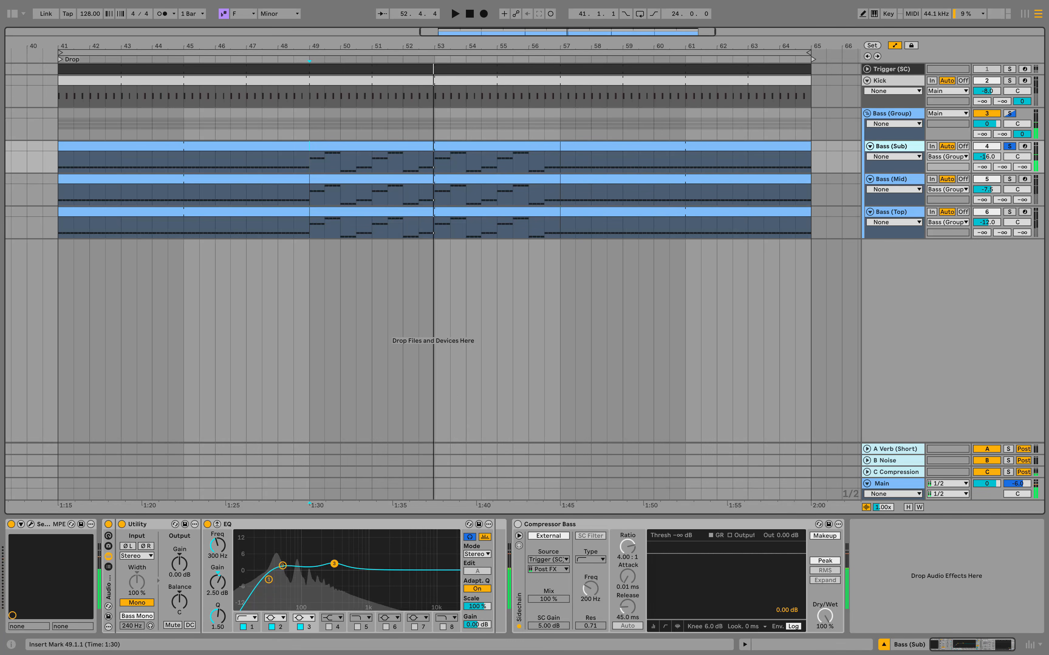
{"action": "key", "text": "super+alt+p"}
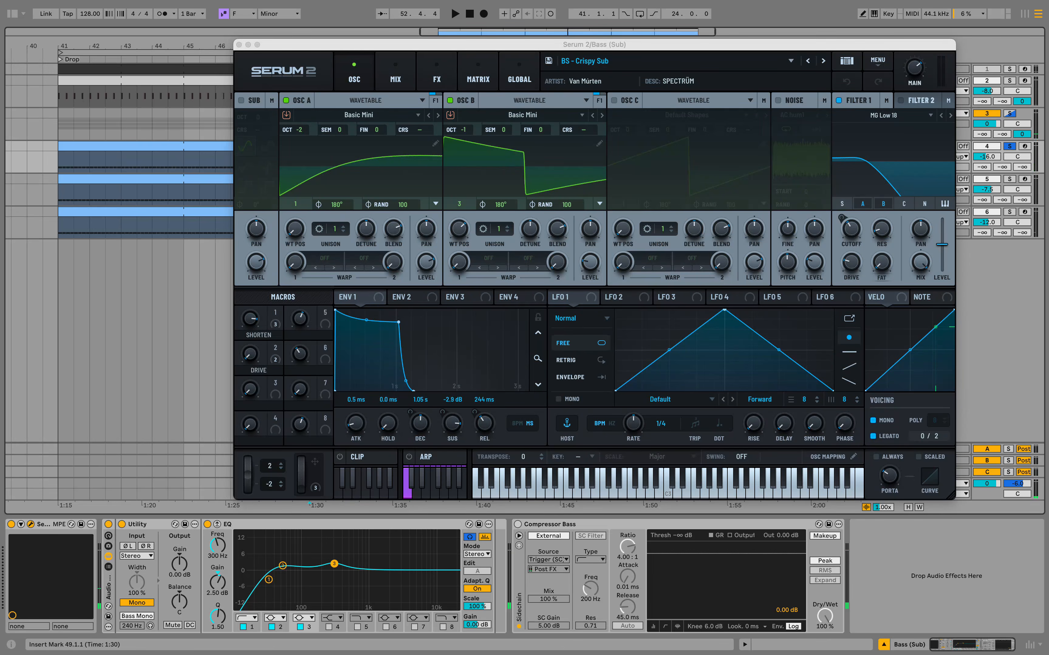
{"action": "key", "text": "space"}
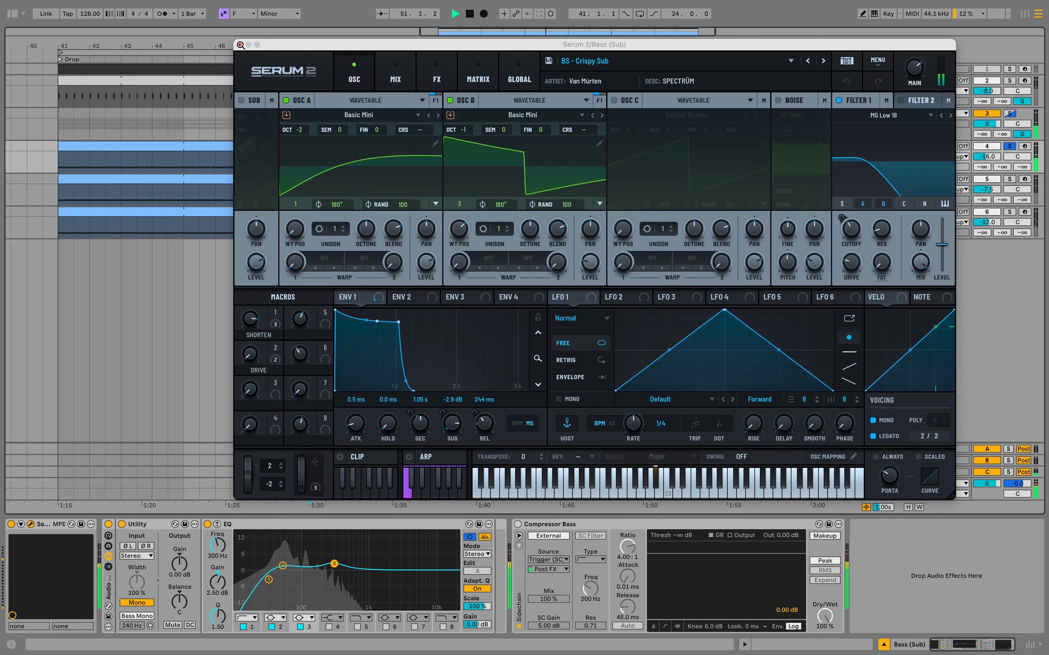
{"action": "key", "text": "super+alt+p"}
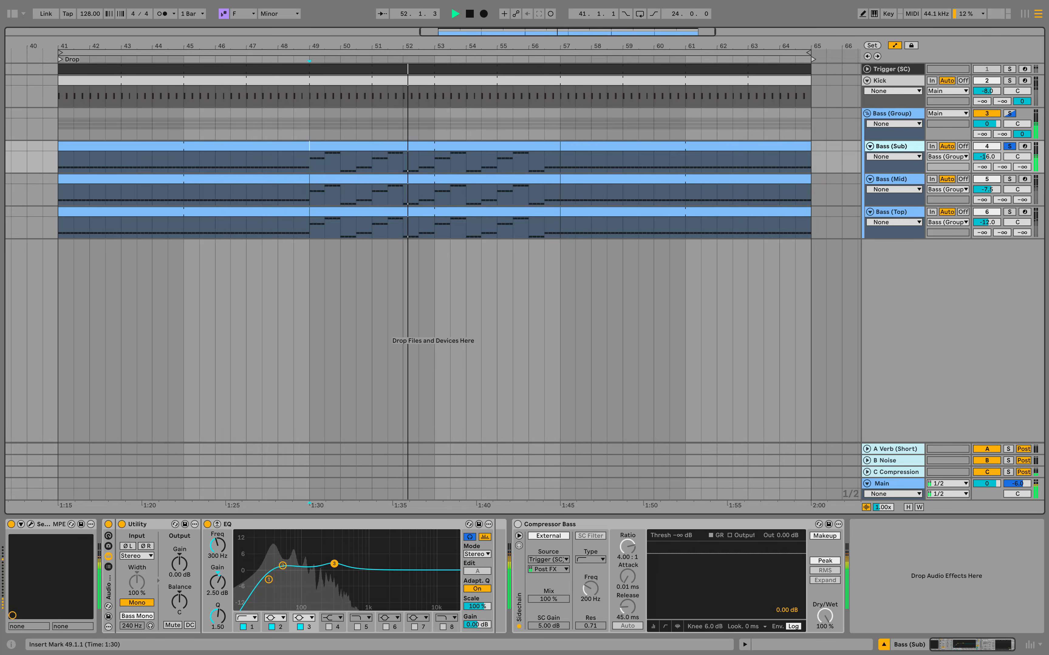
Play the sub bass from bar 41 and compare it with the rack holding Utility and EQ bypassed and re-enabled
{"action": "left_click", "coordinate": [59, 163]}
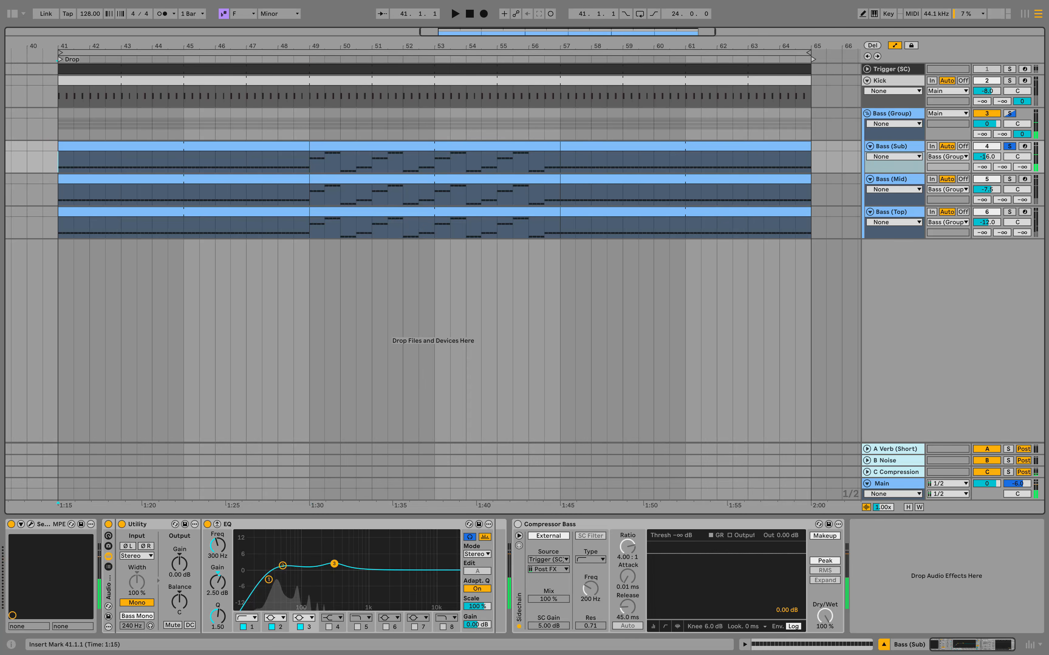
{"action": "key", "text": "0"}
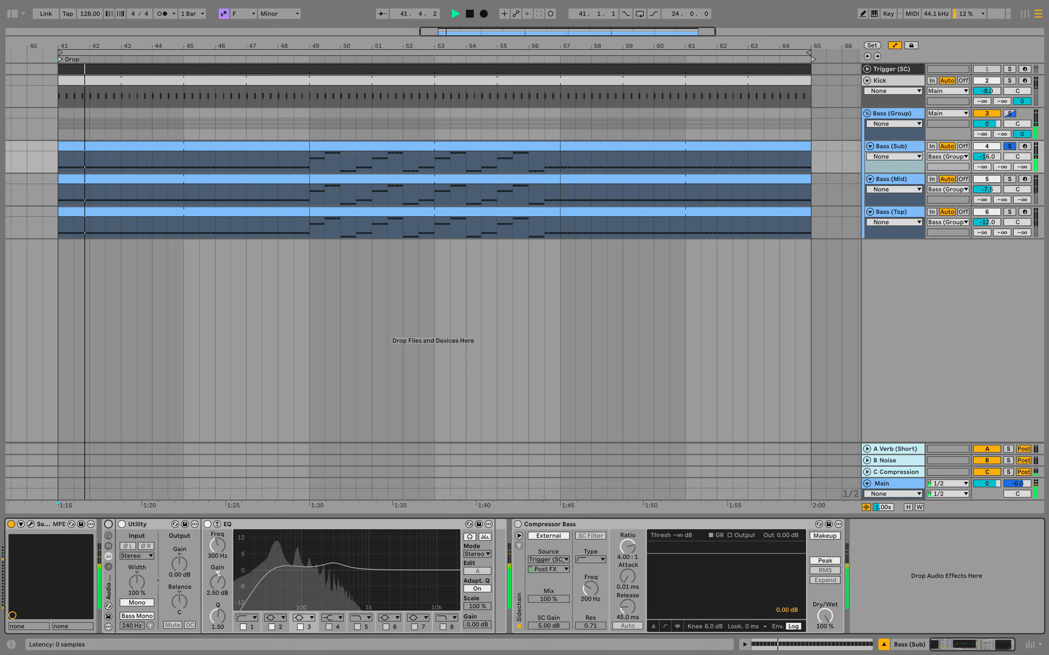
{"action": "key", "text": "0"}
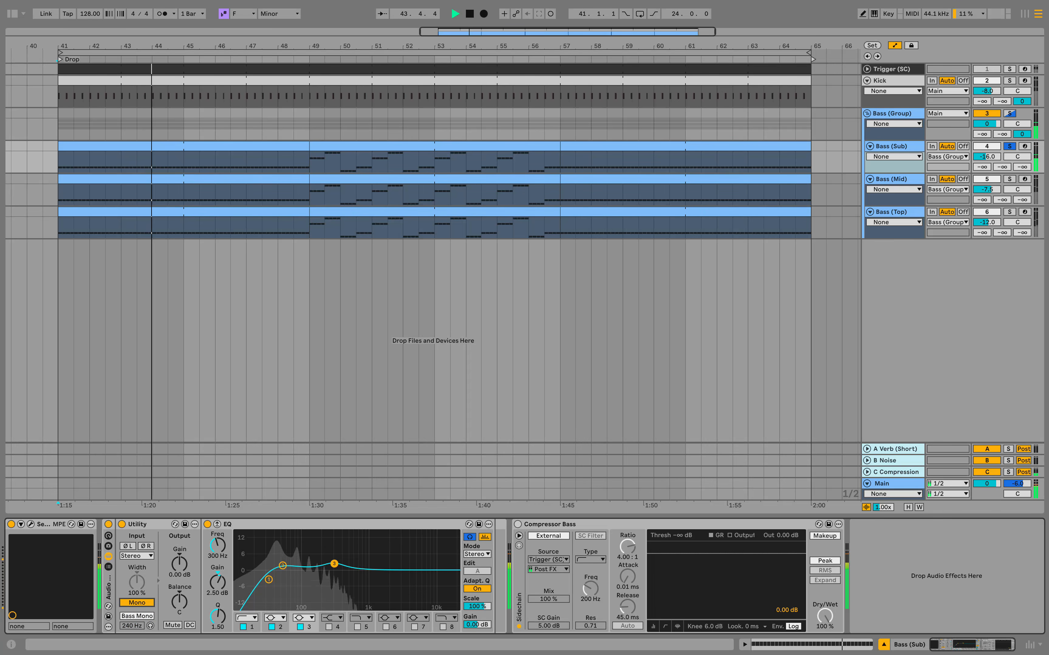
{"action": "left_click", "coordinate": [268, 579]}
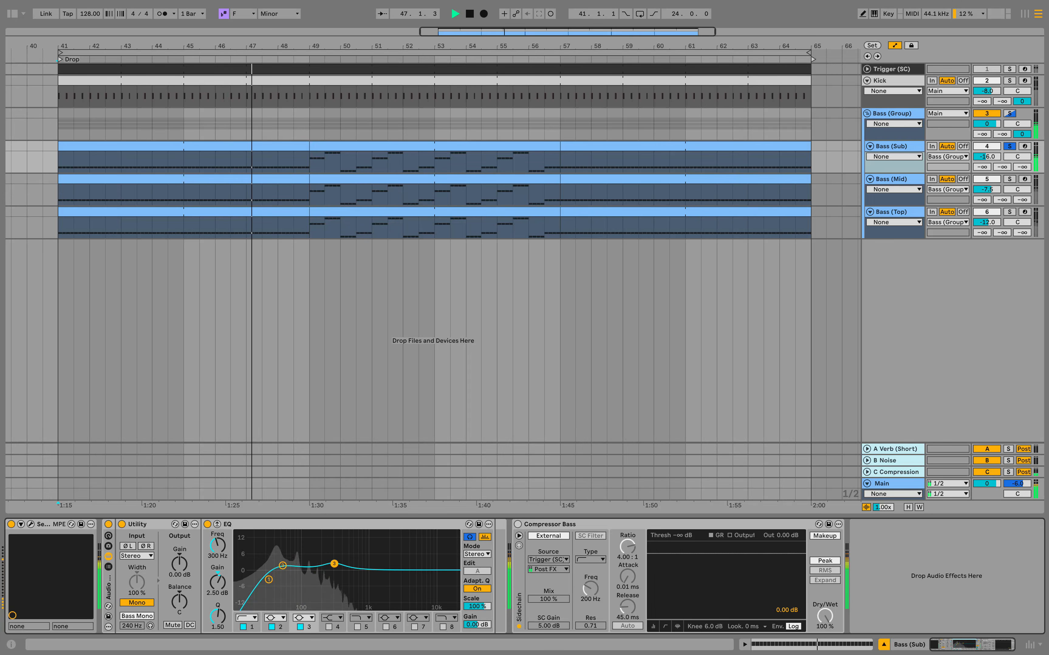
Re-enable Compressor Bass on Bass (Sub) and audition the sidechained sub together with the soloed Kick
{"action": "key", "text": "0"}
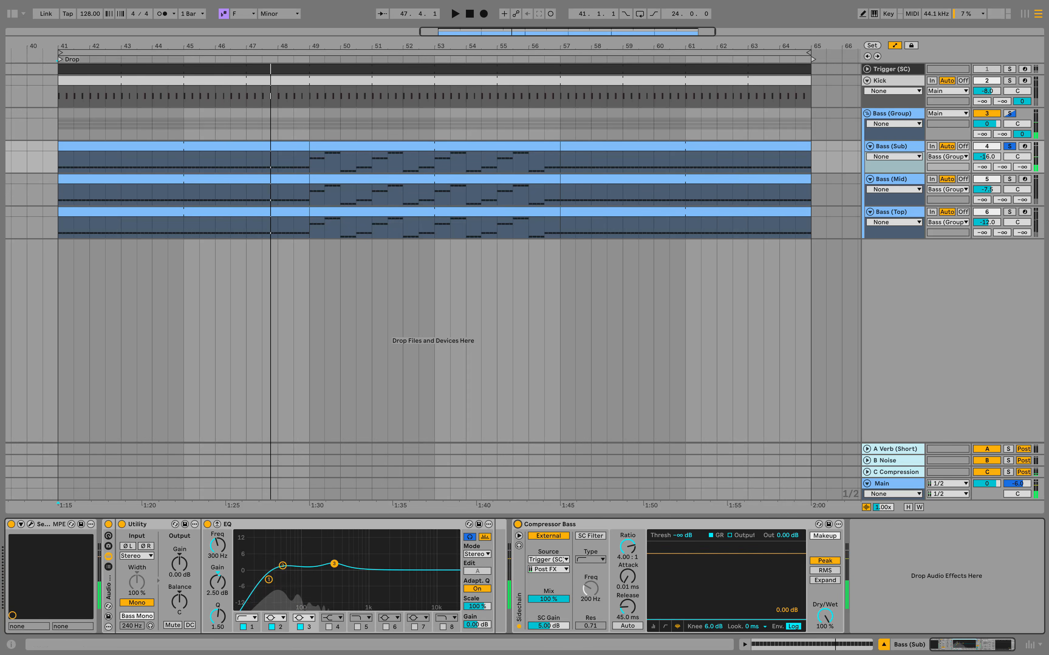
{"action": "key", "text": "space"}
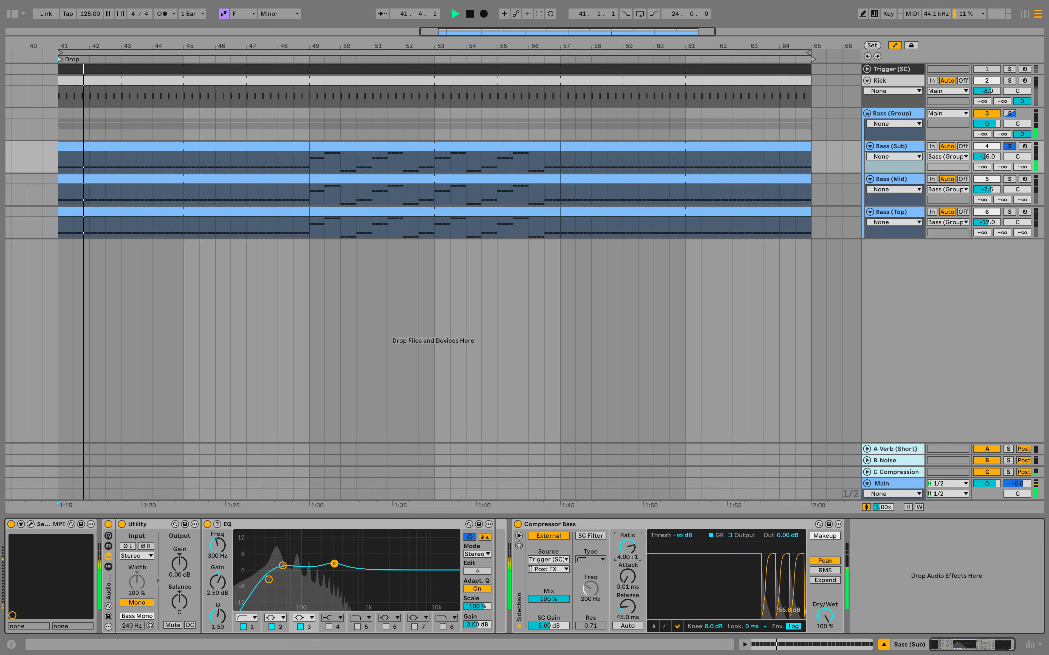
{"action": "left_click", "coordinate": [1009, 81]}
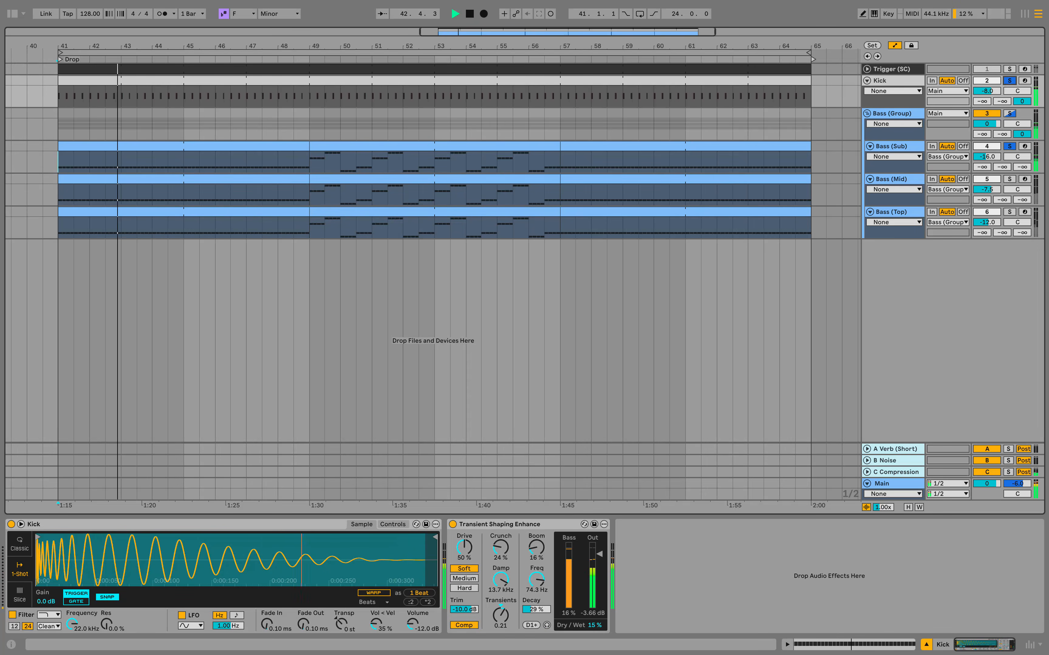
{"action": "left_click", "coordinate": [33, 158]}
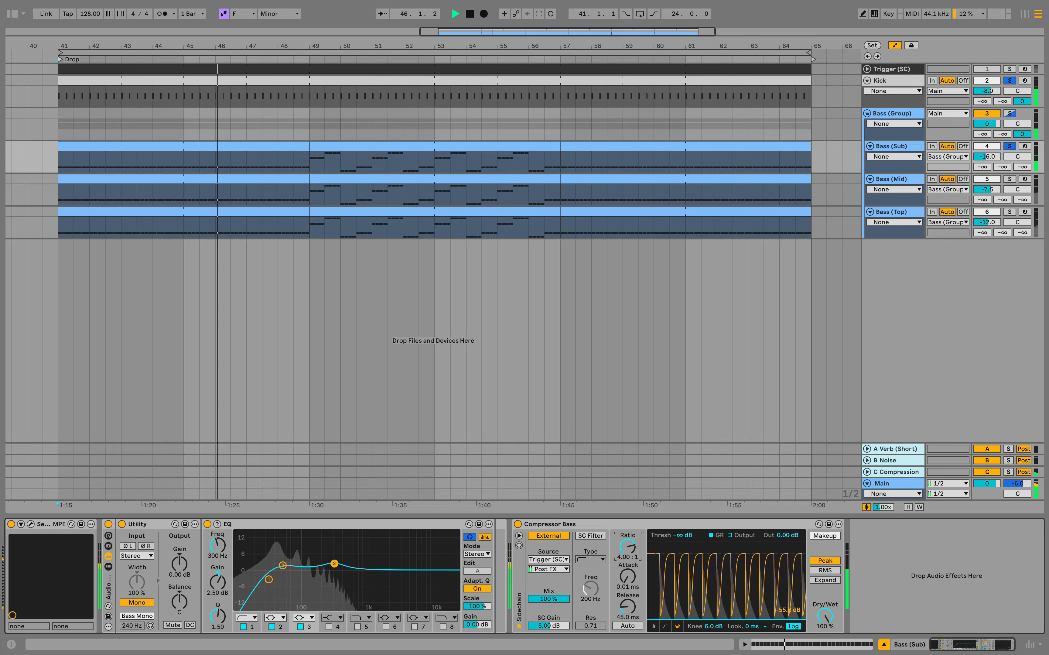
{"action": "key", "text": "space"}
{"action": "key", "text": "super+alt+l"}
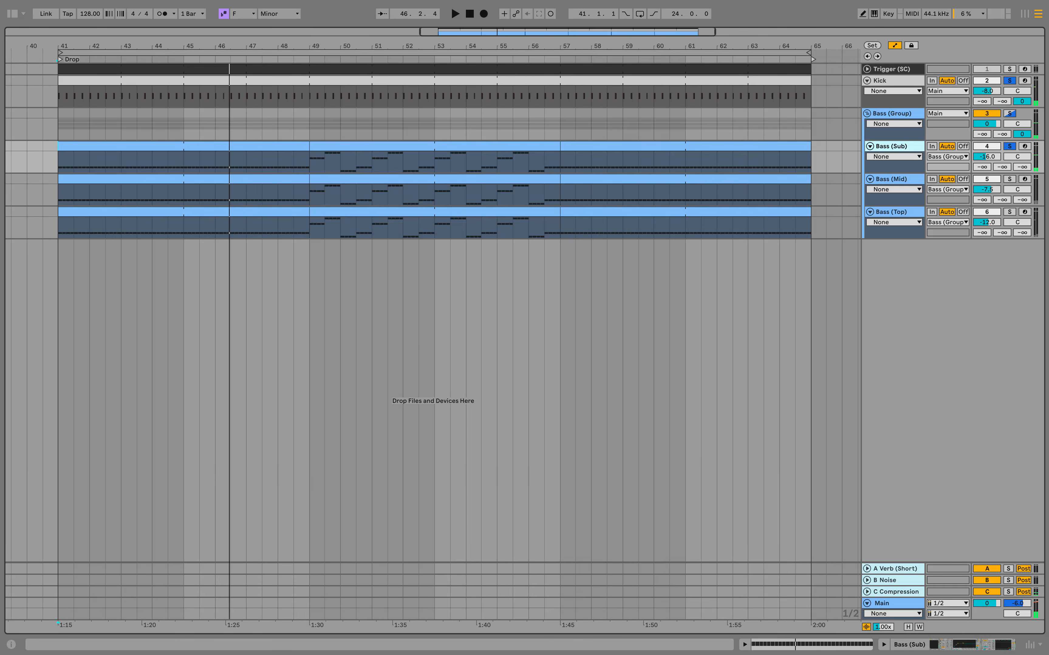
Solo the Bass (Mid) track alone, show its devices and play it with Compressor Bass bypassed
{"action": "left_click", "coordinate": [901, 181]}
{"action": "key", "text": "super+alt+l"}
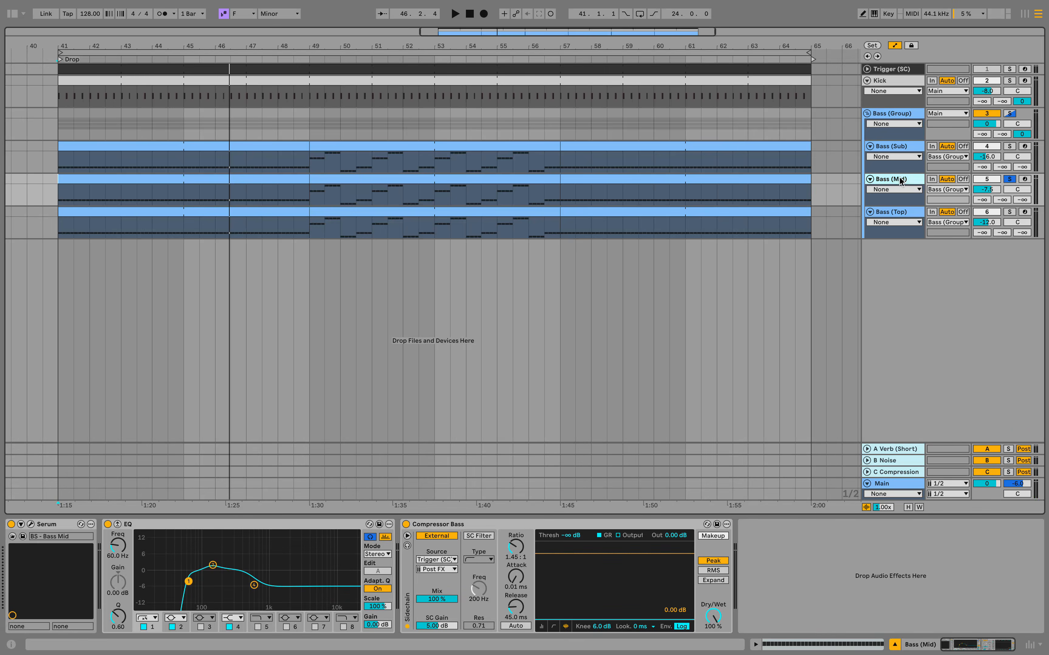
{"action": "left_click", "coordinate": [235, 311]}
{"action": "key", "text": "space"}
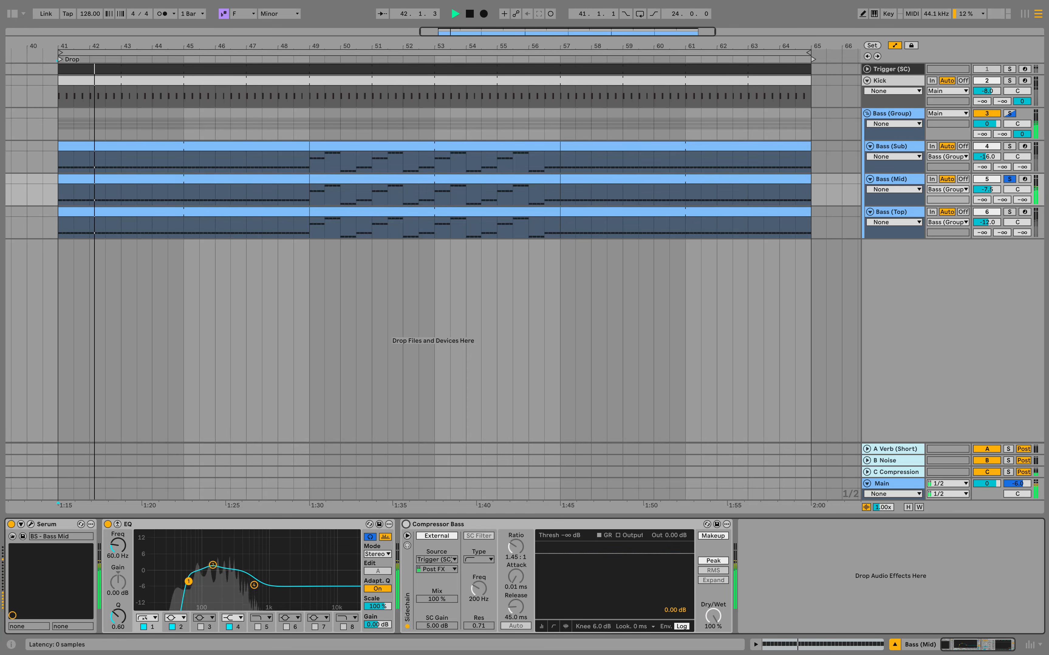
Inspect the Serum instrument and the EQ on Bass (Mid), and select the track's clip starting at bar 49
{"action": "key", "text": "super+alt+p"}
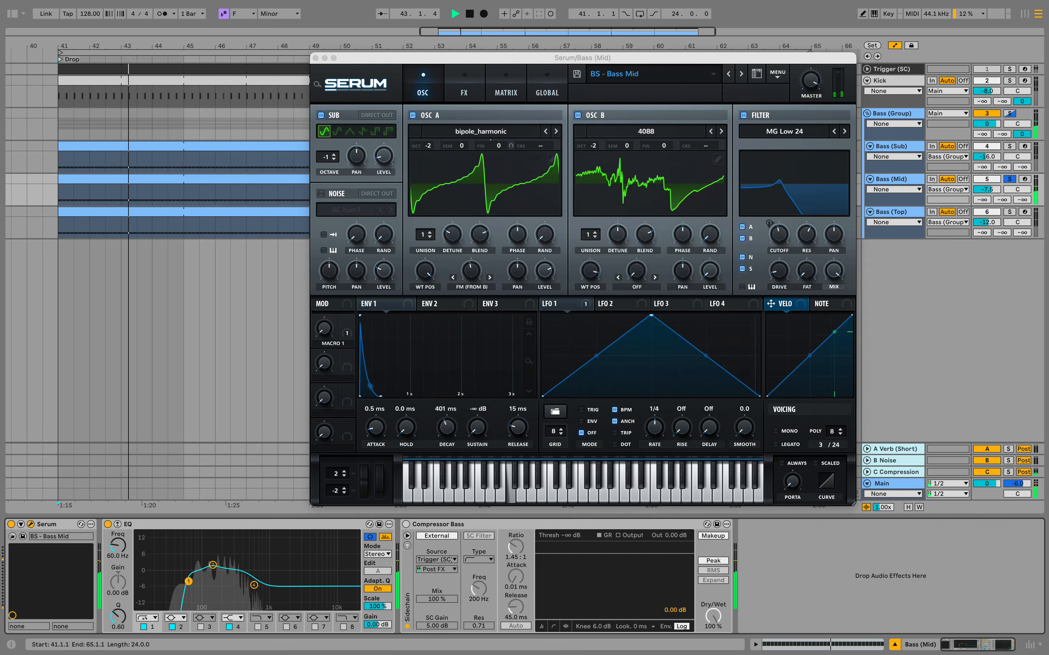
{"action": "left_click", "coordinate": [316, 58]}
{"action": "left_click", "coordinate": [243, 524]}
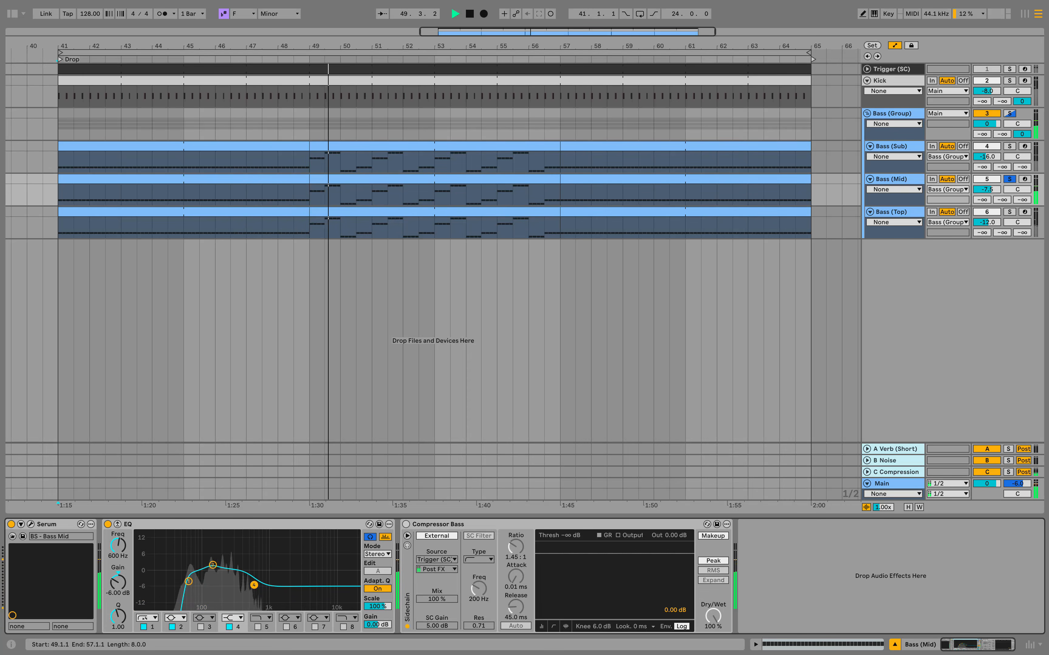
{"action": "left_click", "coordinate": [435, 179]}
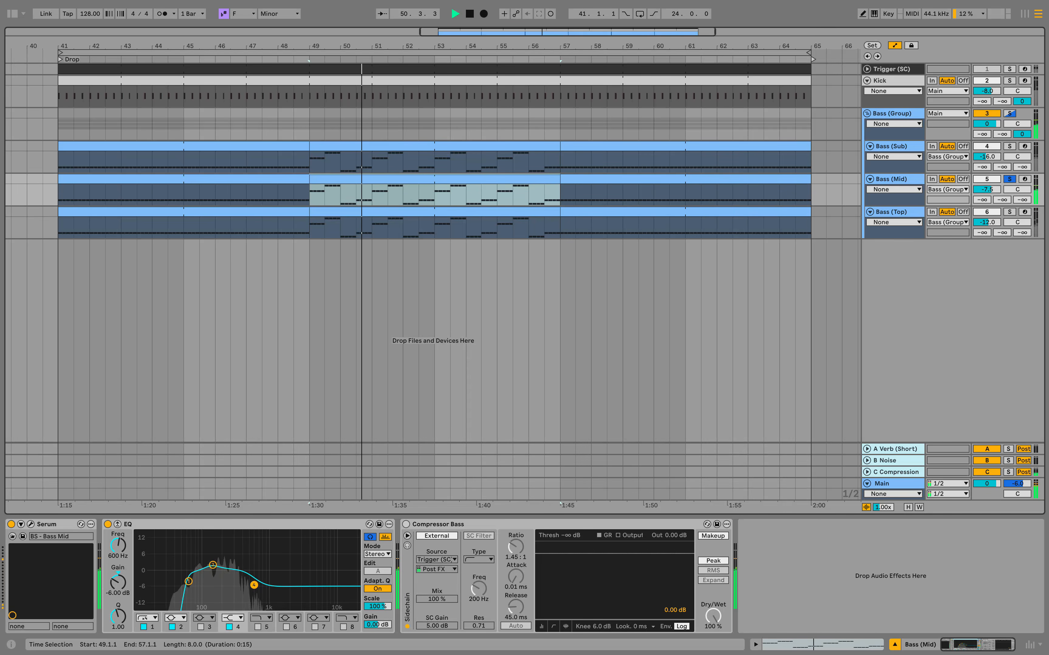
Re-enable Compressor Bass on Bass (Mid) and play the track from bar 41 together with the soloed Kick
{"action": "left_click", "coordinate": [406, 524]}
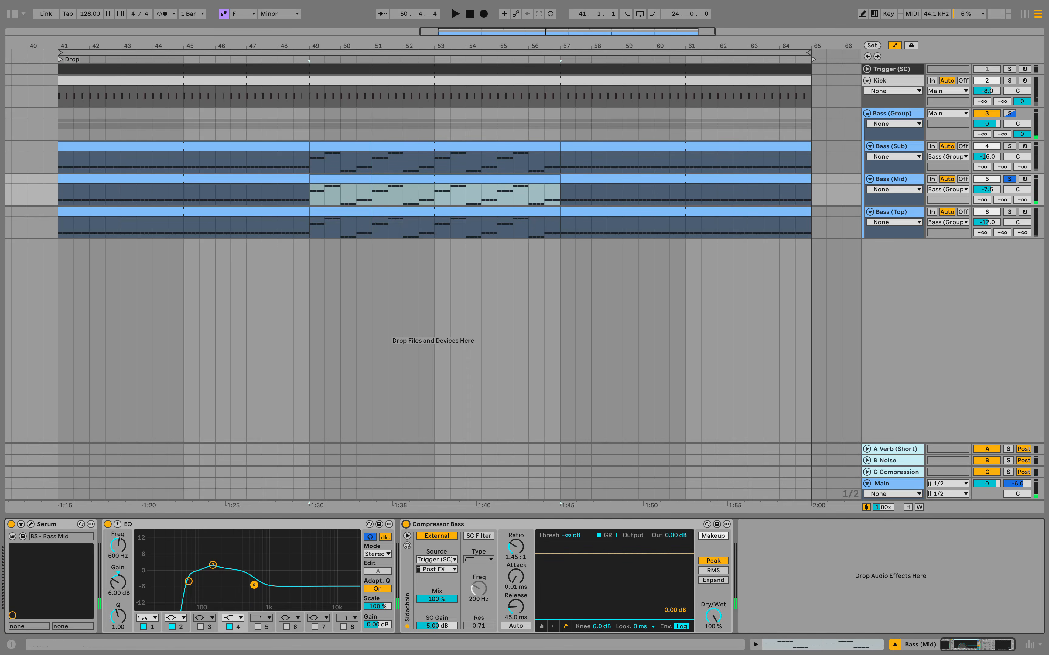
{"action": "left_click", "coordinate": [184, 179]}
{"action": "key", "text": "space"}
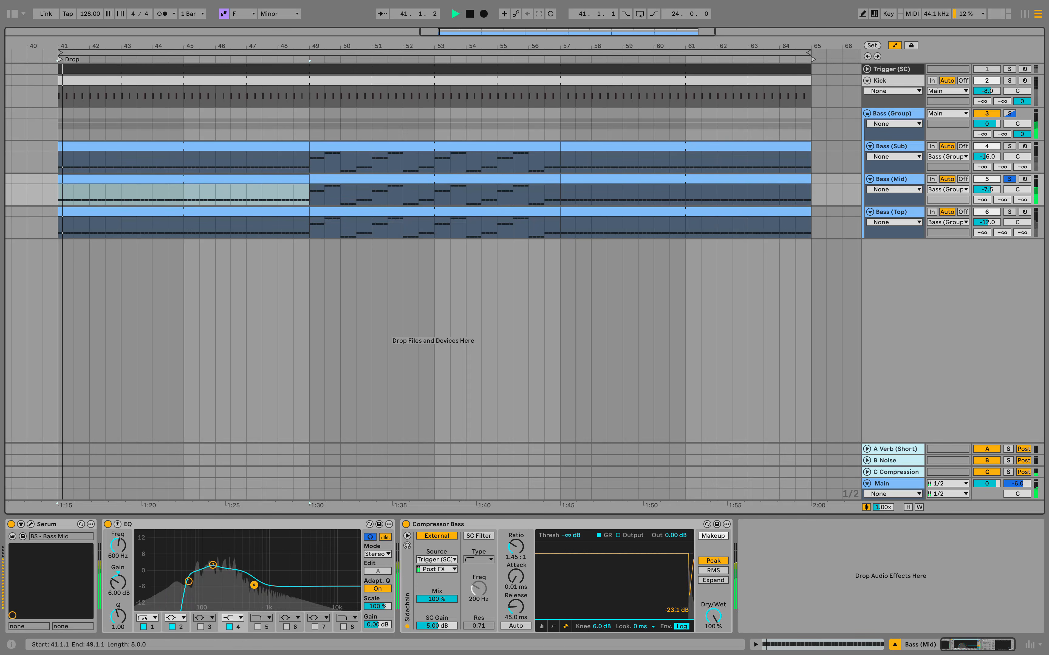
{"action": "left_click", "coordinate": [1010, 80], "text": "super"}
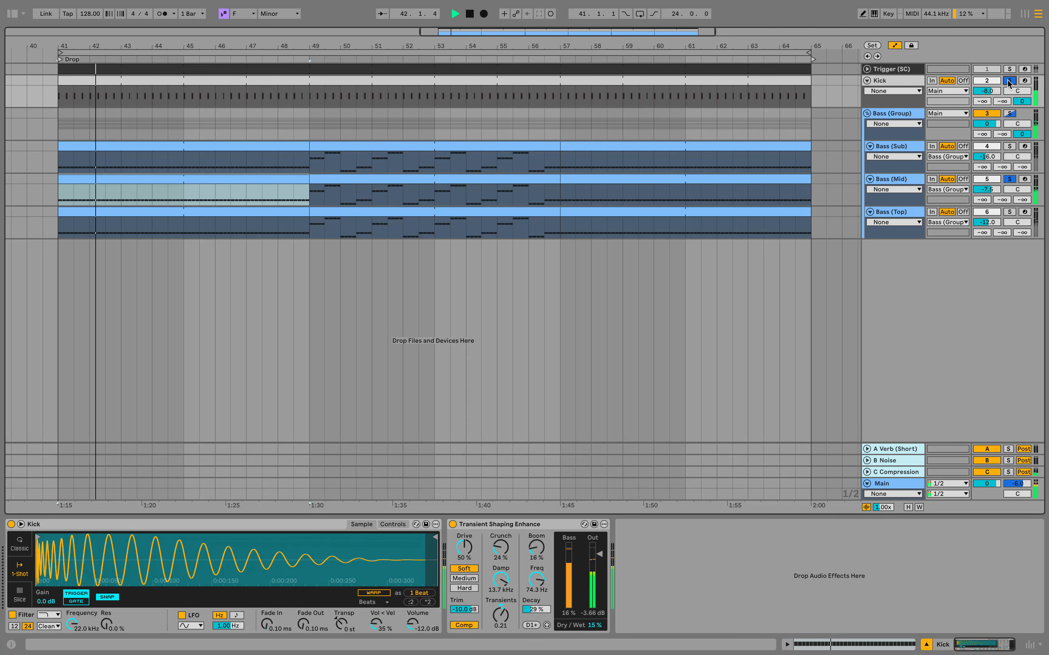
{"action": "left_click", "coordinate": [891, 179]}
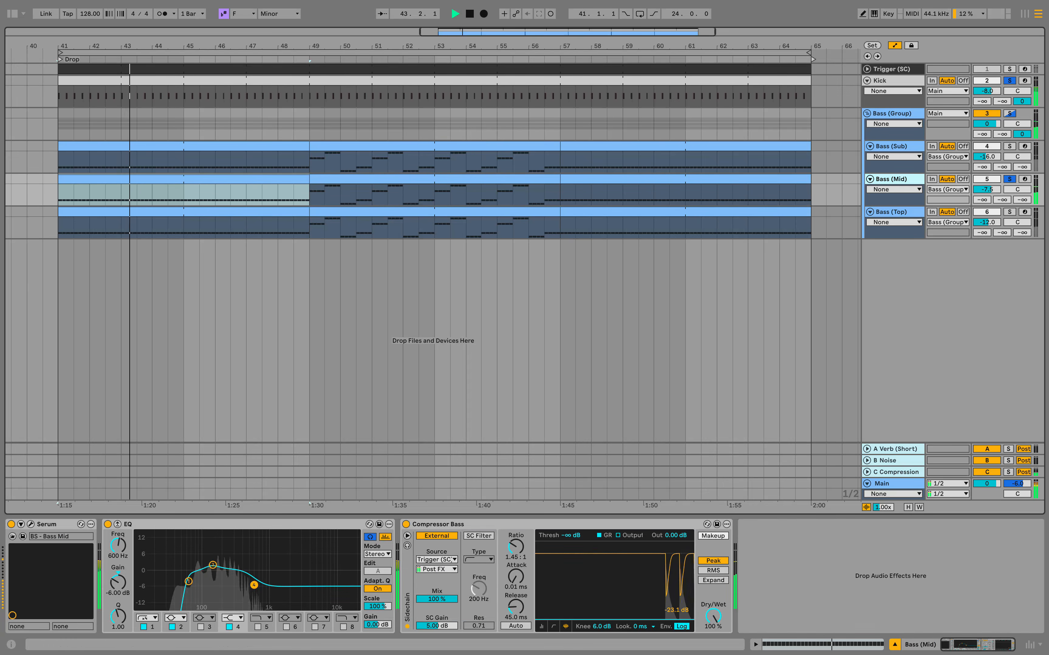
Solo the Bass (Sub) track alone and play it from its clip at bar 41
{"action": "left_click", "coordinate": [438, 524]}
{"action": "left_click", "coordinate": [1010, 146]}
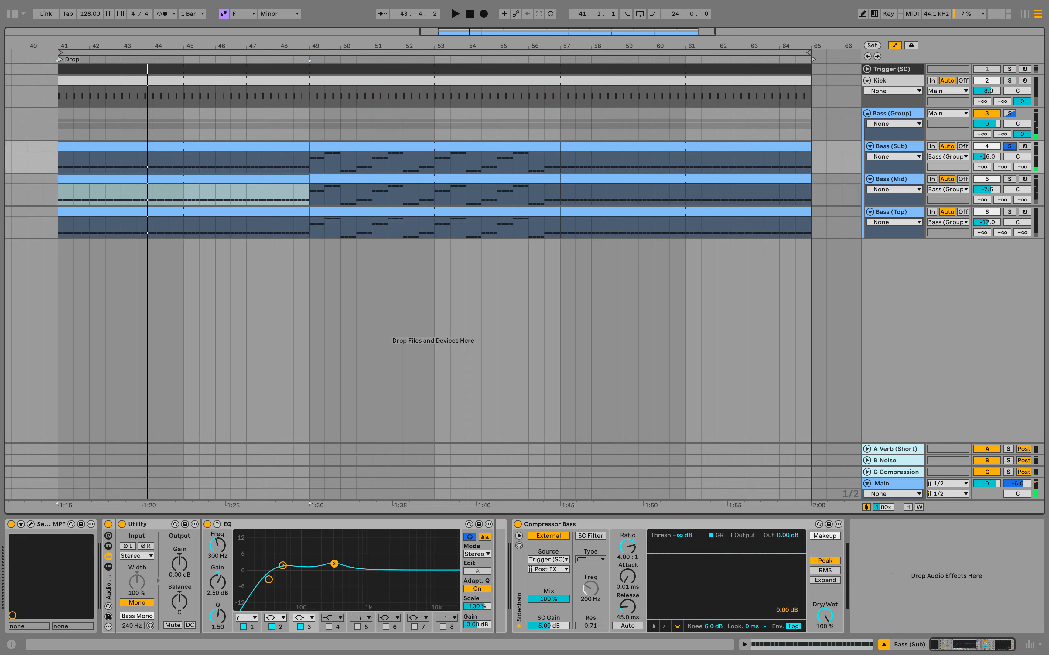
{"action": "left_click", "coordinate": [184, 160]}
{"action": "key", "text": "space"}
{"action": "key", "text": "space"}
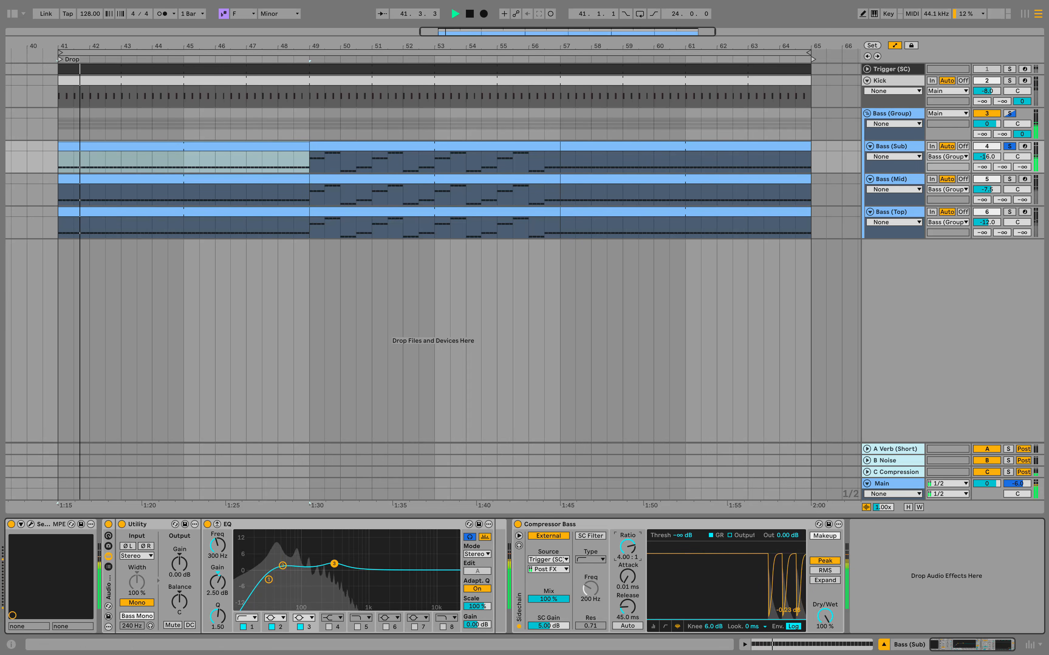
Add Kick and Bass (Mid) to the soloed Bass (Sub), and set the playback start on Bass (Mid) to bar 41
{"action": "left_click", "coordinate": [1010, 81]}
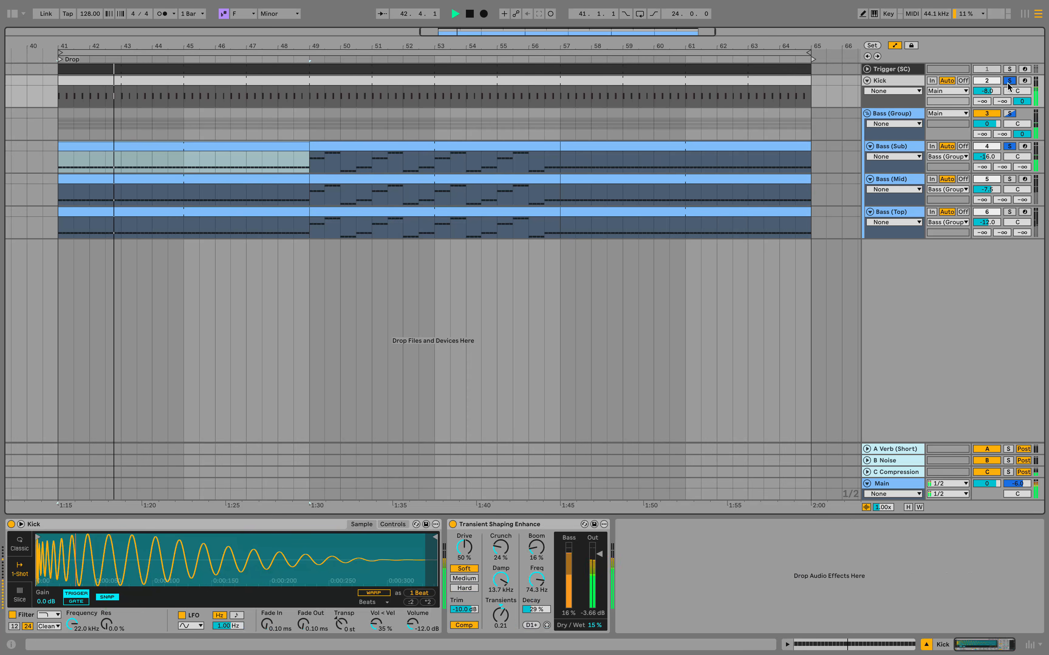
{"action": "left_click", "coordinate": [1010, 178]}
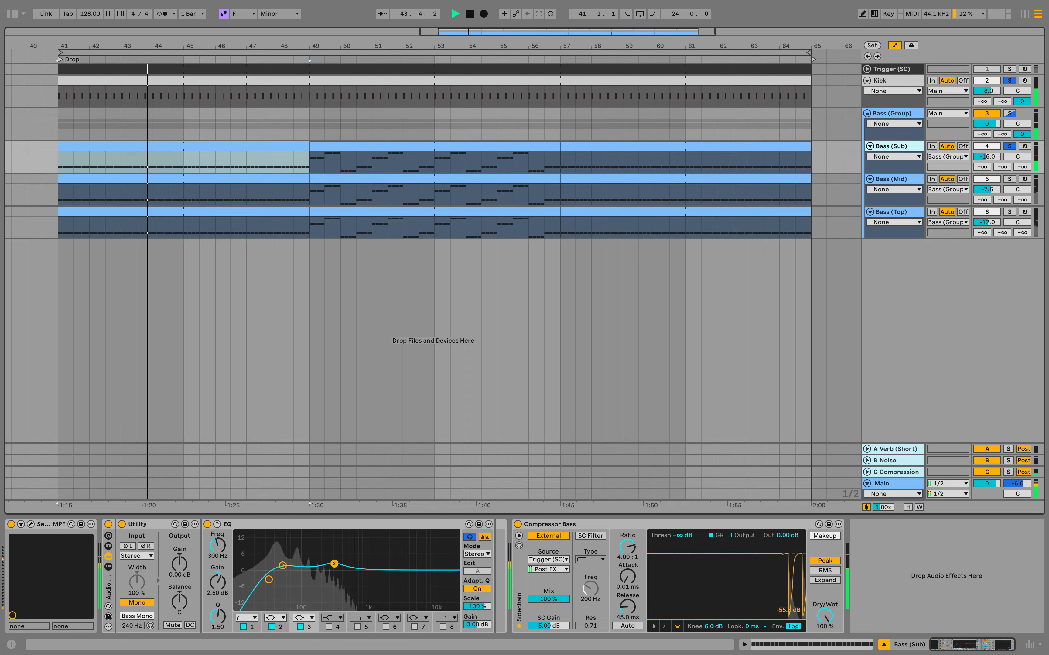
{"action": "key", "text": "Down"}
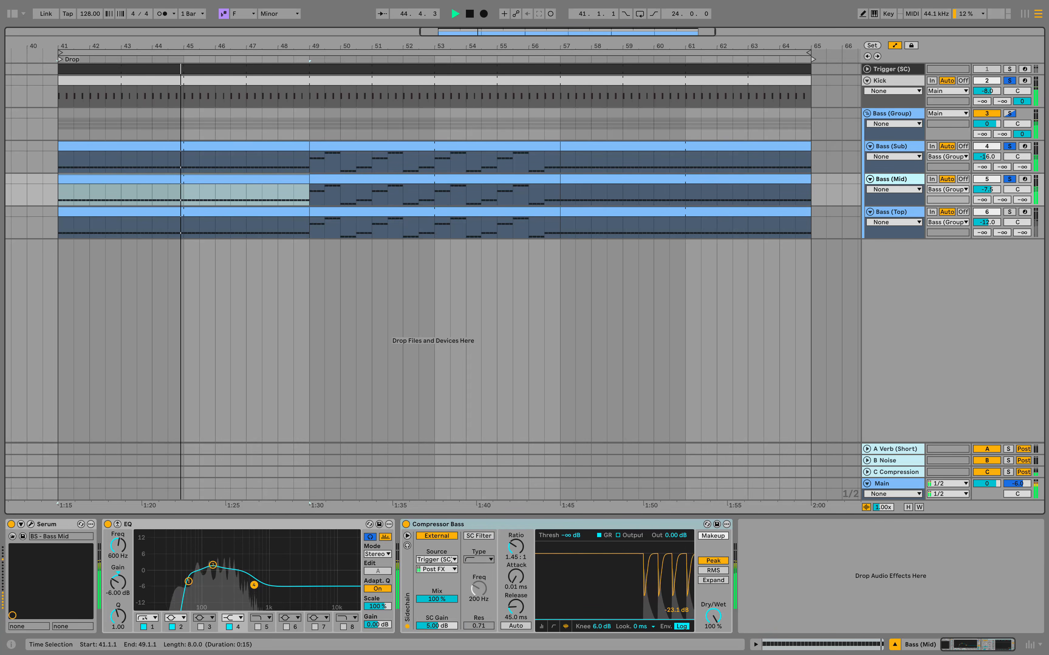
{"action": "left_click", "coordinate": [59, 195]}
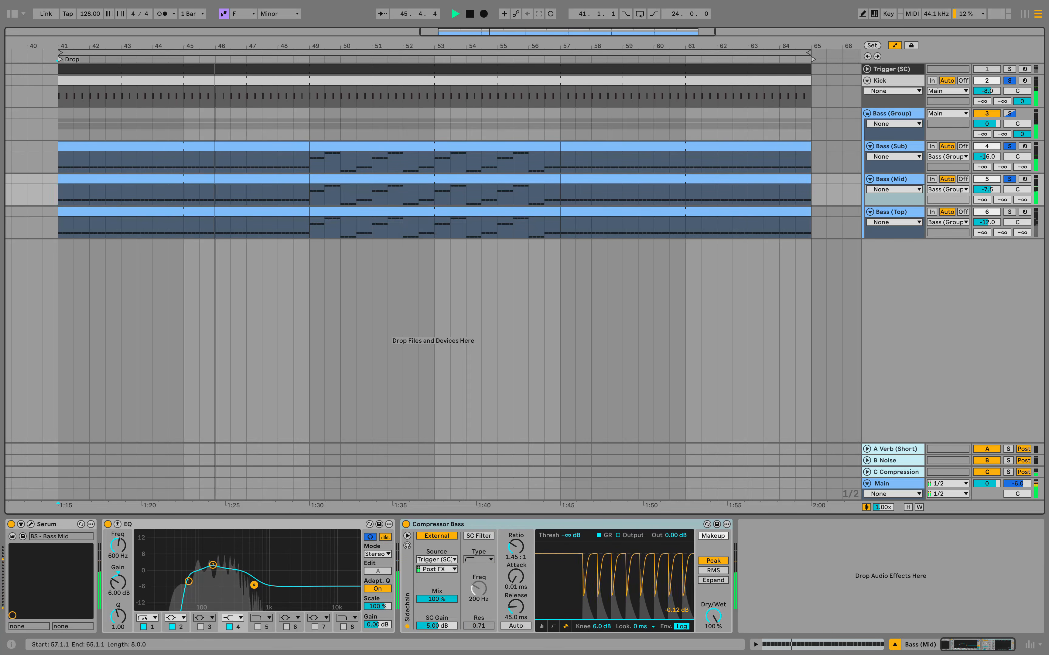
Solo Bass (Top) alone, review its device chain and play it from bar 41 with Compressor Bass bypassed
{"action": "key", "text": "Down"}
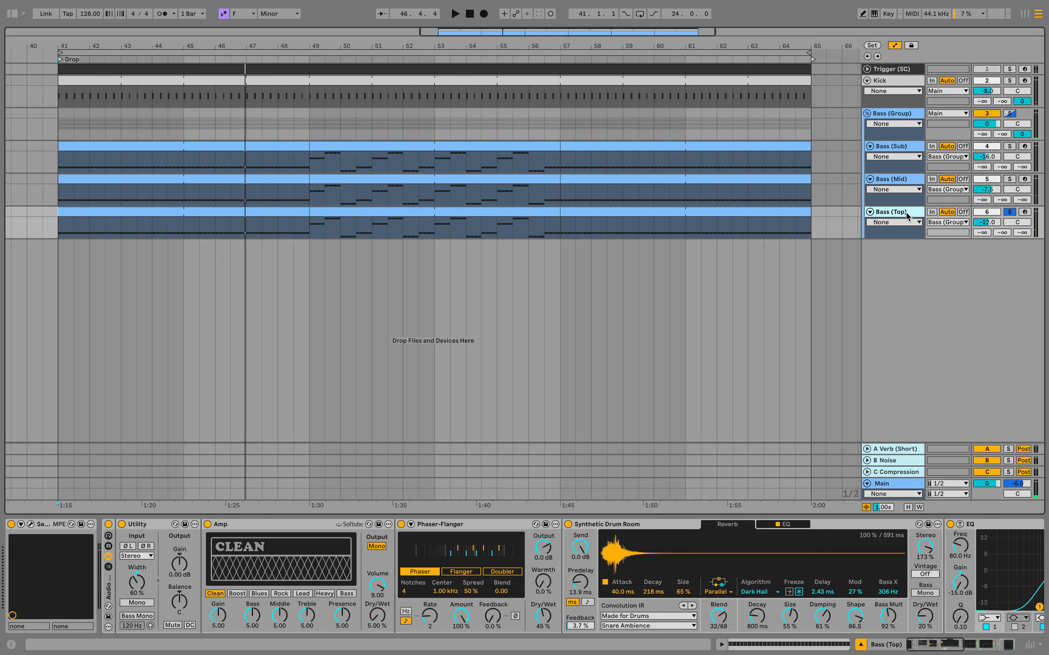
{"action": "scroll", "coordinate": [525, 576], "scroll_direction": "right", "scroll_amount": 15}
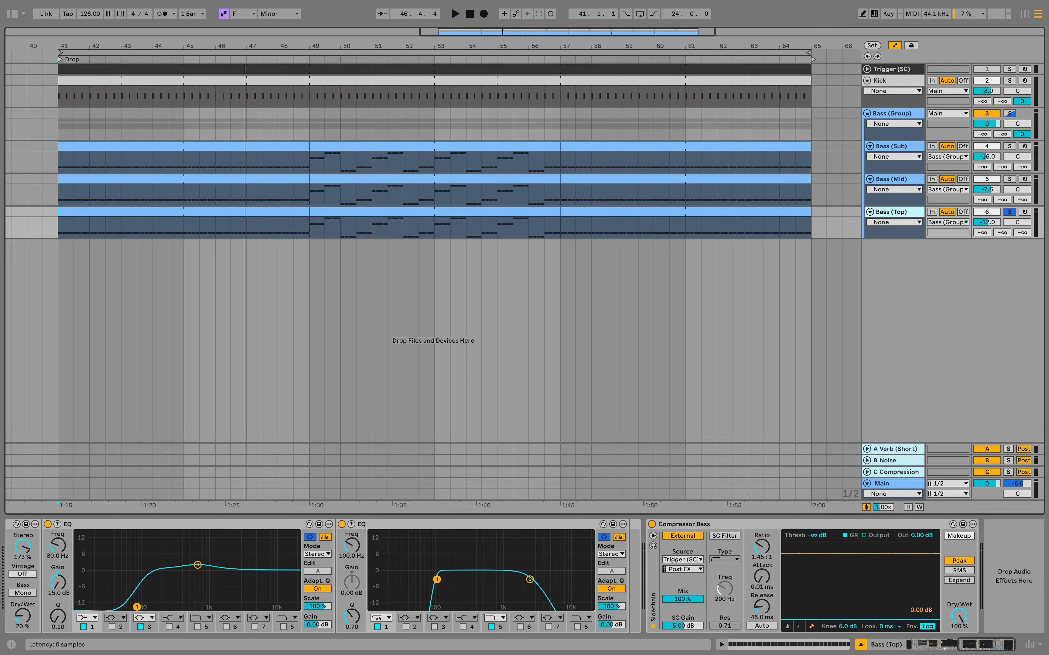
{"action": "left_click", "coordinate": [780, 524]}
{"action": "scroll", "coordinate": [525, 576], "scroll_direction": "left", "scroll_amount": 15}
{"action": "key", "text": "space"}
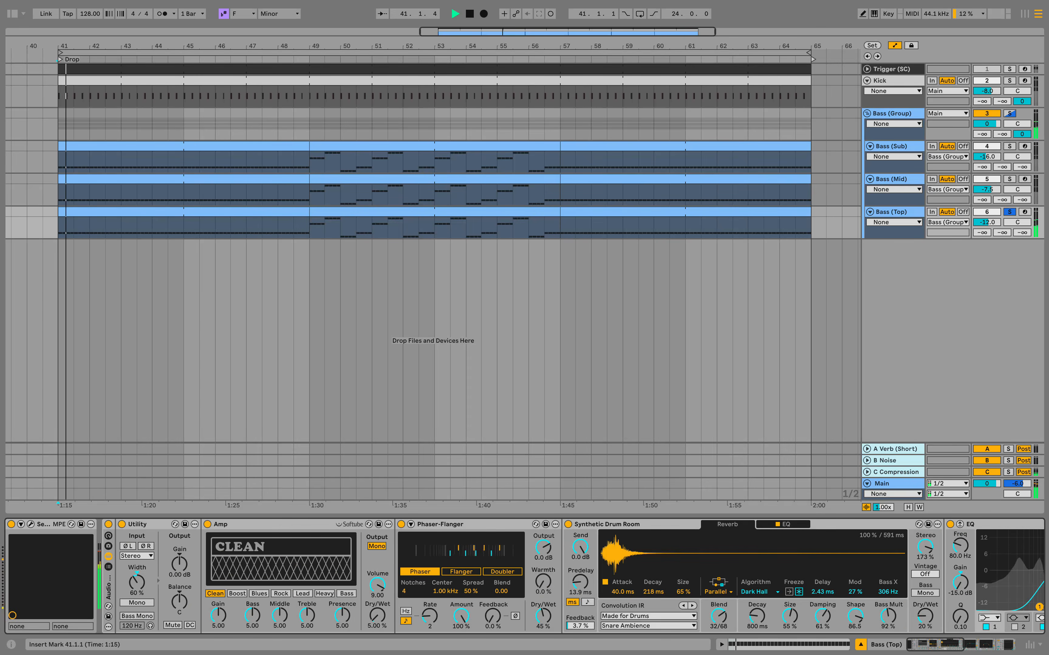
Open the Serum 2 instrument on Bass (Top), examine its patch during playback and close its window
{"action": "left_click", "coordinate": [30, 524]}
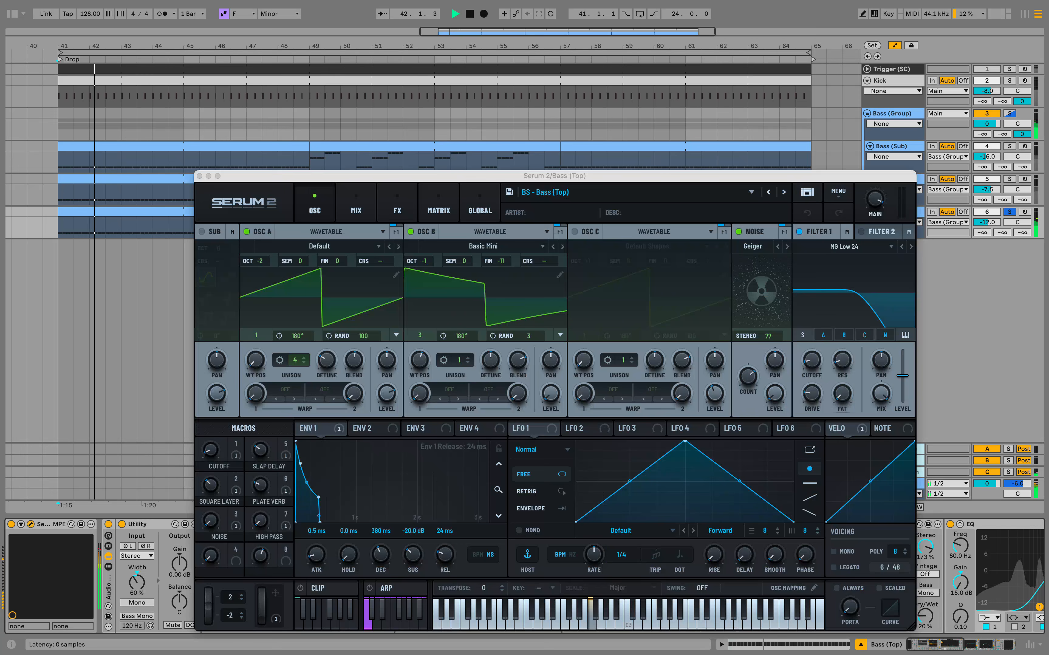
{"action": "left_click_drag", "start_coordinate": [481, 175], "coordinate": [536, 43]}
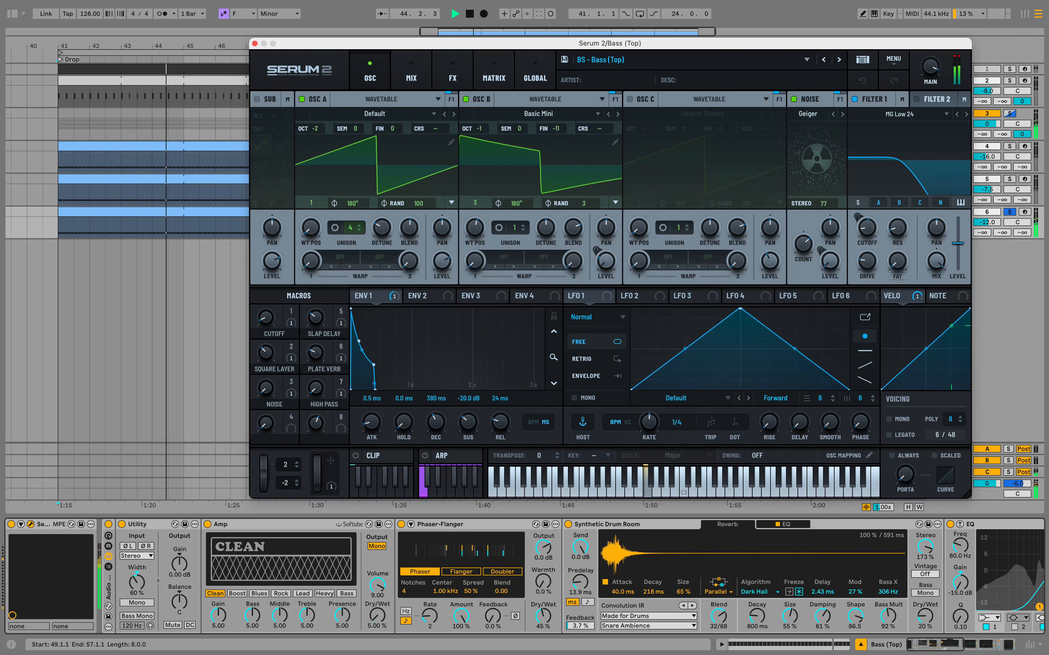
{"action": "left_click", "coordinate": [255, 44]}
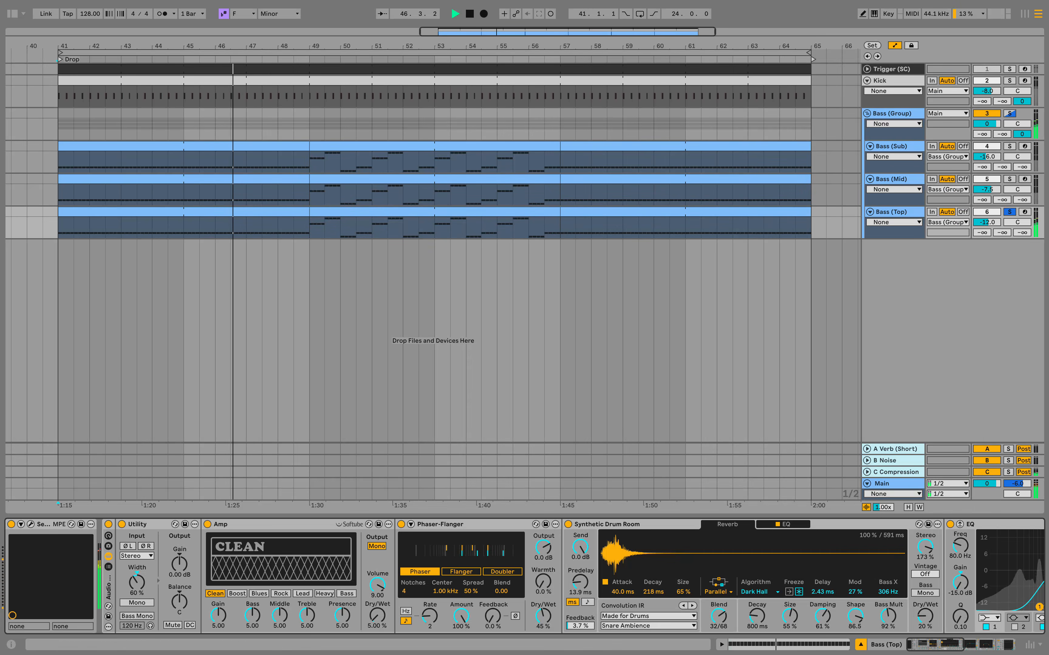
Review the effects on Bass (Top) with the whole audio effect rack bypassed, and re-enable the rack
{"action": "scroll", "coordinate": [397, 590], "scroll_direction": "right", "scroll_amount": 10}
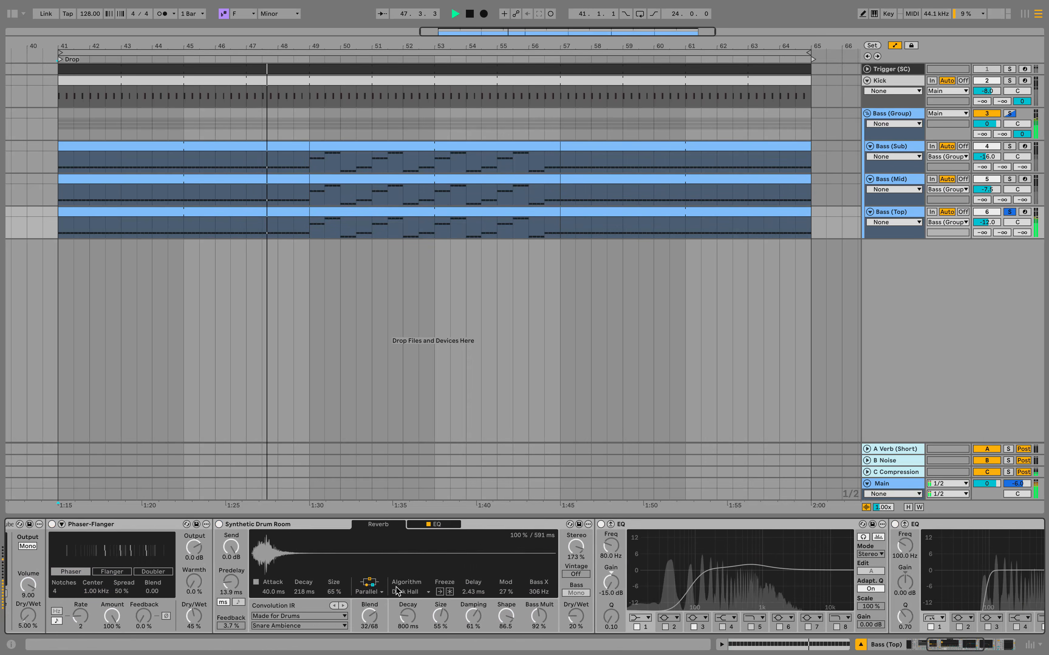
{"action": "scroll", "coordinate": [395, 587], "scroll_direction": "right", "scroll_amount": 5}
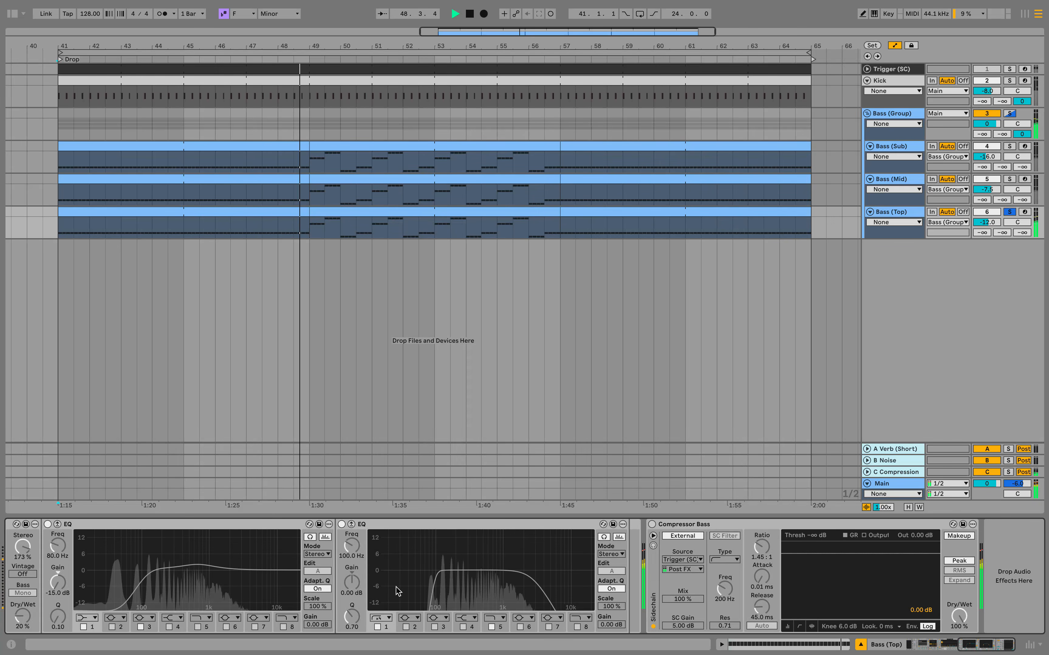
{"action": "scroll", "coordinate": [396, 587], "scroll_direction": "left", "scroll_amount": 15}
{"action": "scroll", "coordinate": [396, 589], "scroll_direction": "left", "scroll_amount": 5}
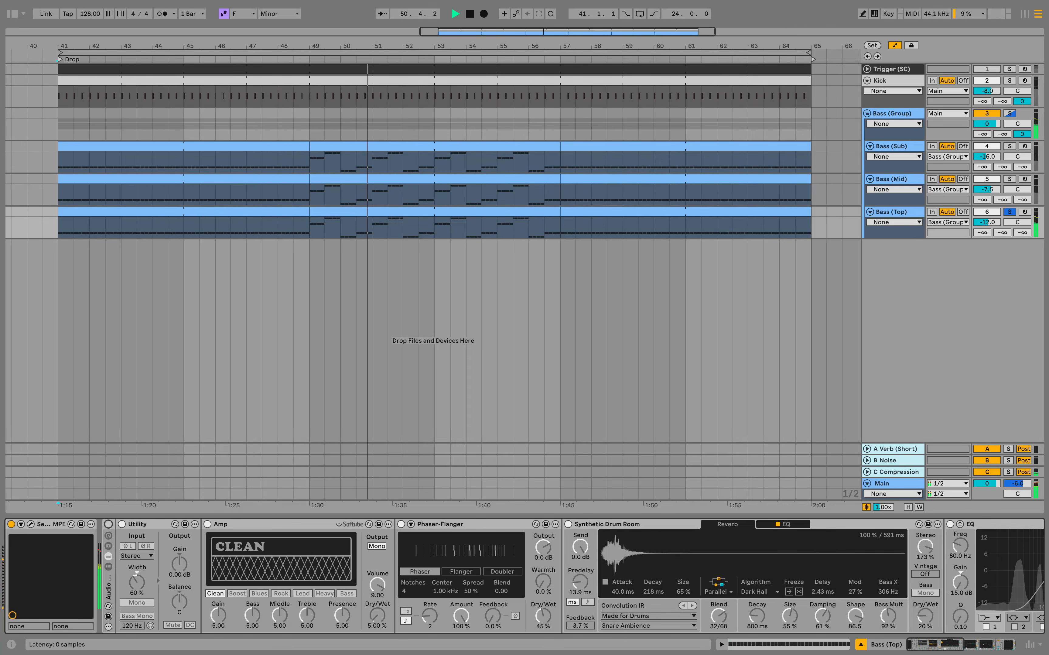
{"action": "left_click", "coordinate": [108, 524]}
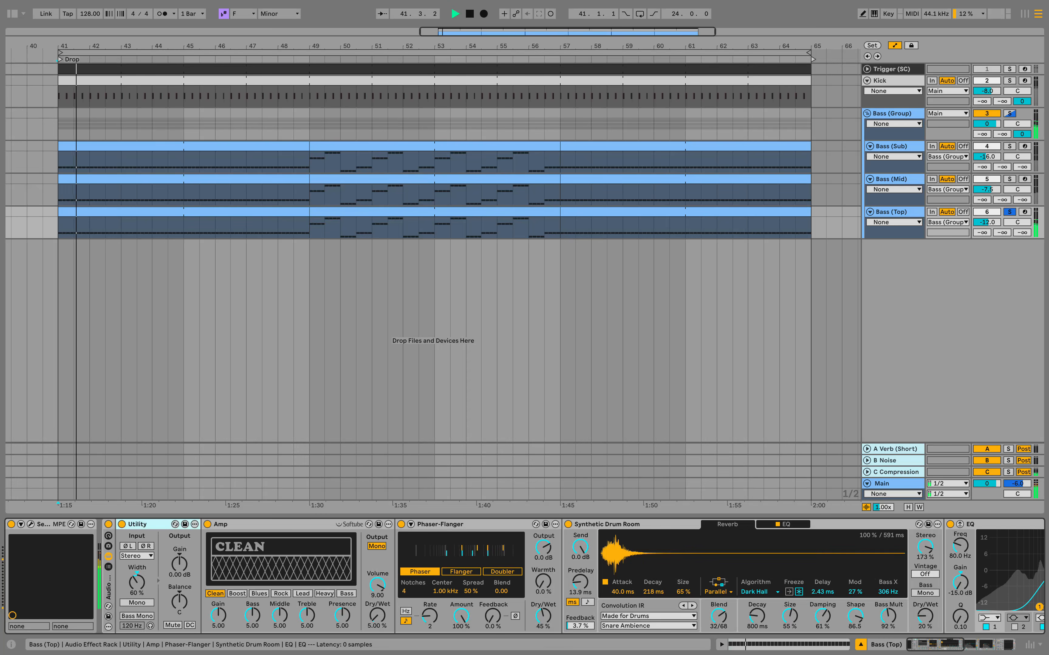
Try narrowing the Utility width on Bass (Top) to 42 %, restore it to 60 %, and switch Mono on and off
{"action": "mouse_move", "coordinate": [138, 582]}
{"action": "left_mouse_down"}
{"action": "mouse_move", "coordinate": [137, 608]}
{"action": "mouse_move", "coordinate": [137, 595]}
{"action": "left_mouse_up"}
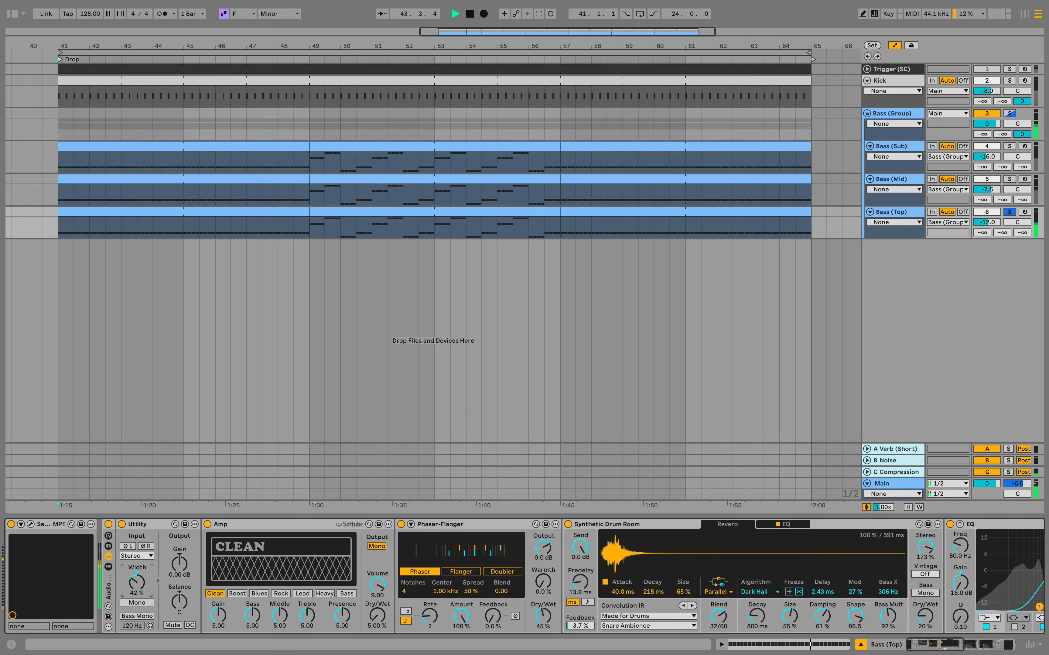
{"action": "left_click", "coordinate": [137, 602]}
{"action": "left_click", "coordinate": [137, 603]}
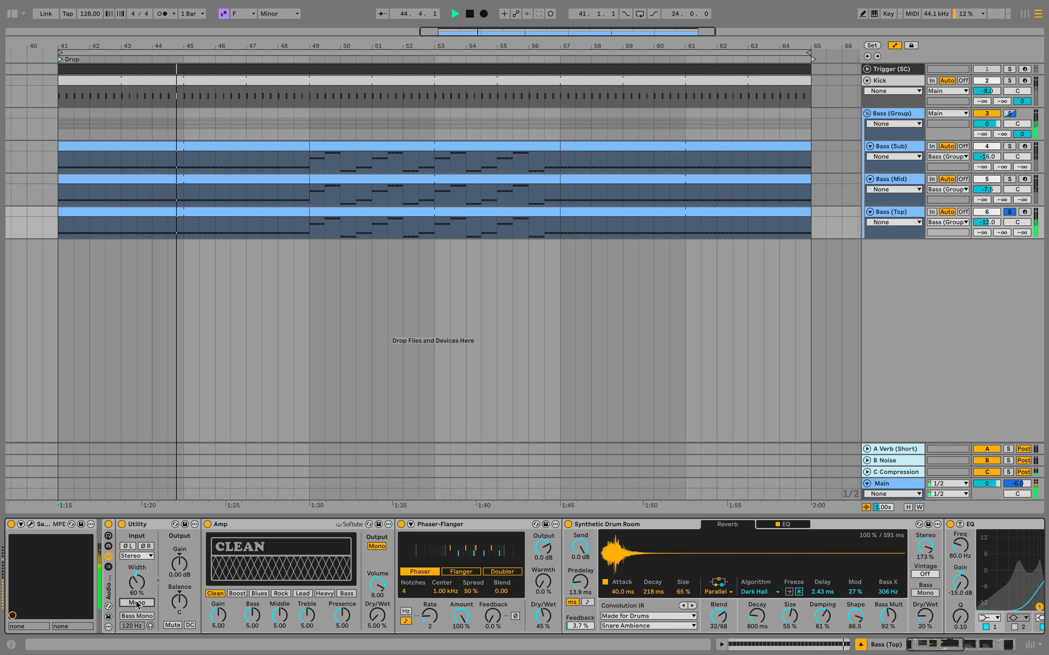
Audition Bass (Top) with Amp and Phaser-Flanger bypassed, and re-enable both effects
{"action": "left_click", "coordinate": [208, 523]}
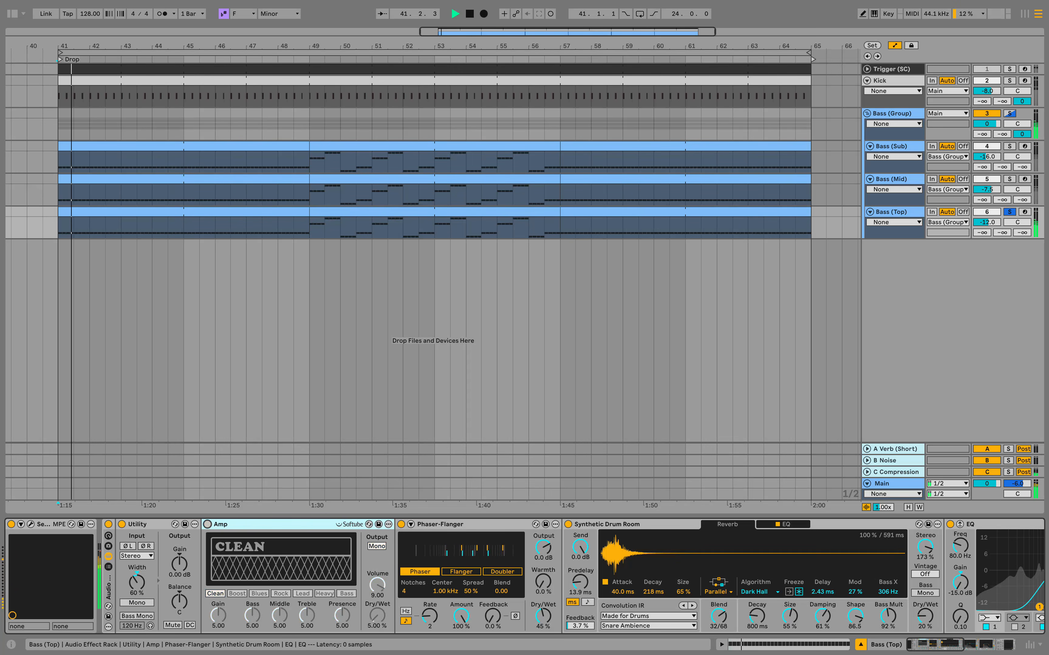
{"action": "left_click", "coordinate": [402, 524]}
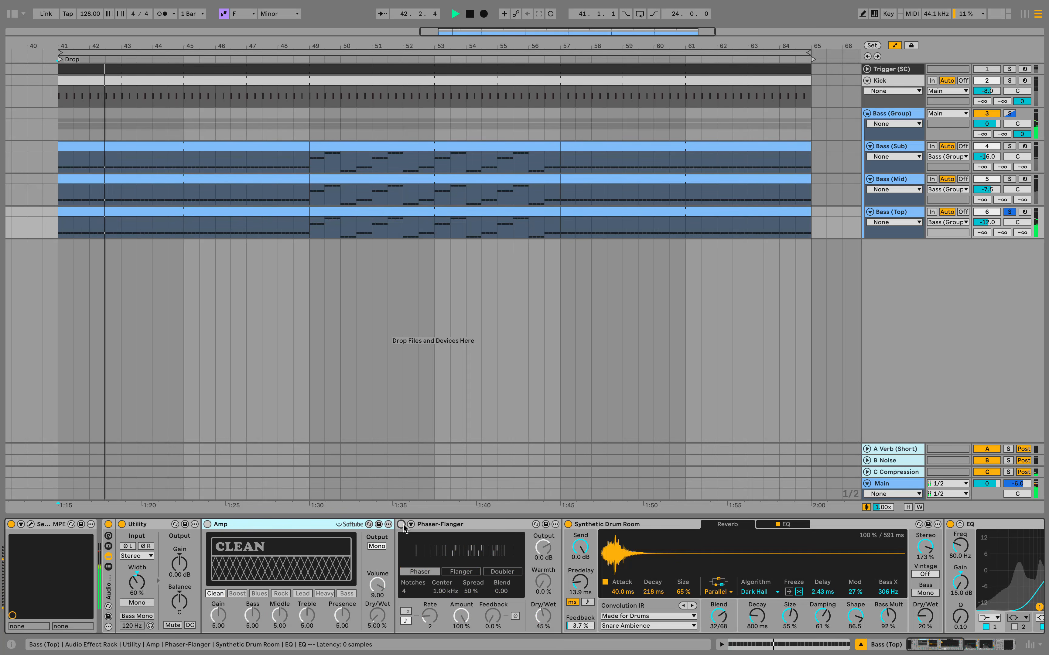
{"action": "left_click", "coordinate": [207, 524]}
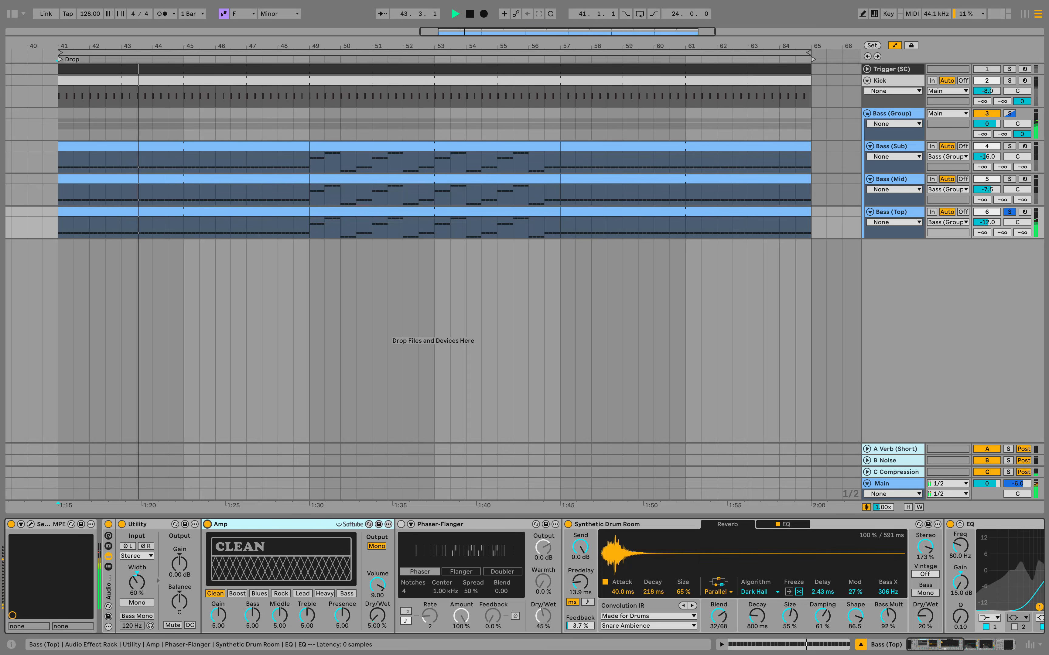
{"action": "left_click", "coordinate": [401, 524]}
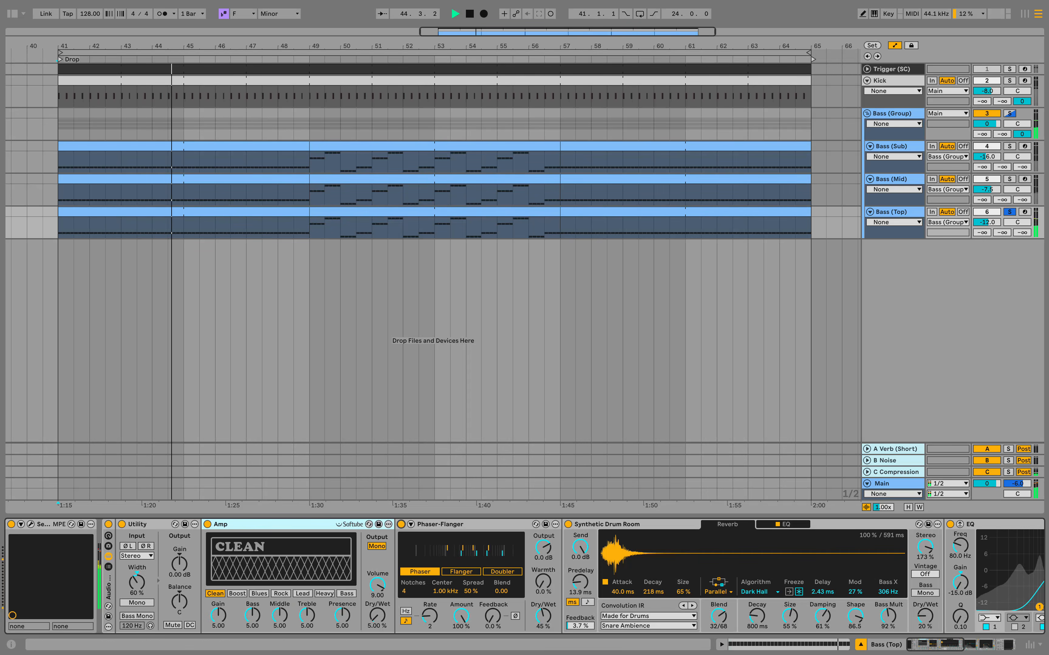
Compare Bass (Top) with the Synthetic Drum Room reverb bypassed and re-enabled
{"action": "scroll", "coordinate": [796, 565], "scroll_direction": "right", "scroll_amount": 10}
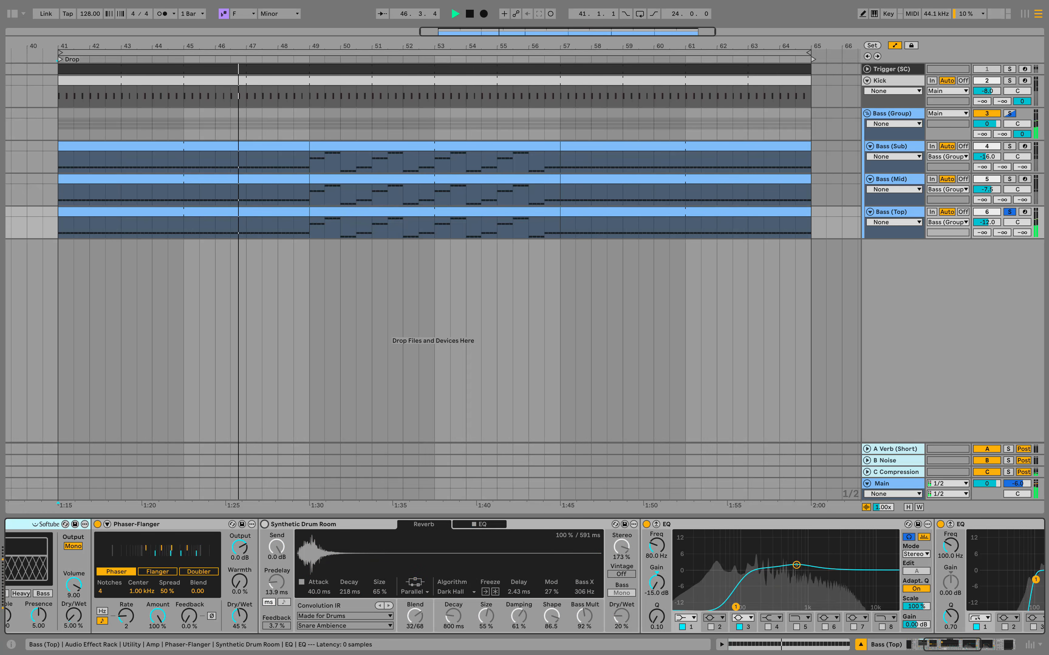
{"action": "left_click", "coordinate": [264, 524]}
{"action": "scroll", "coordinate": [458, 566], "scroll_direction": "right", "scroll_amount": 5}
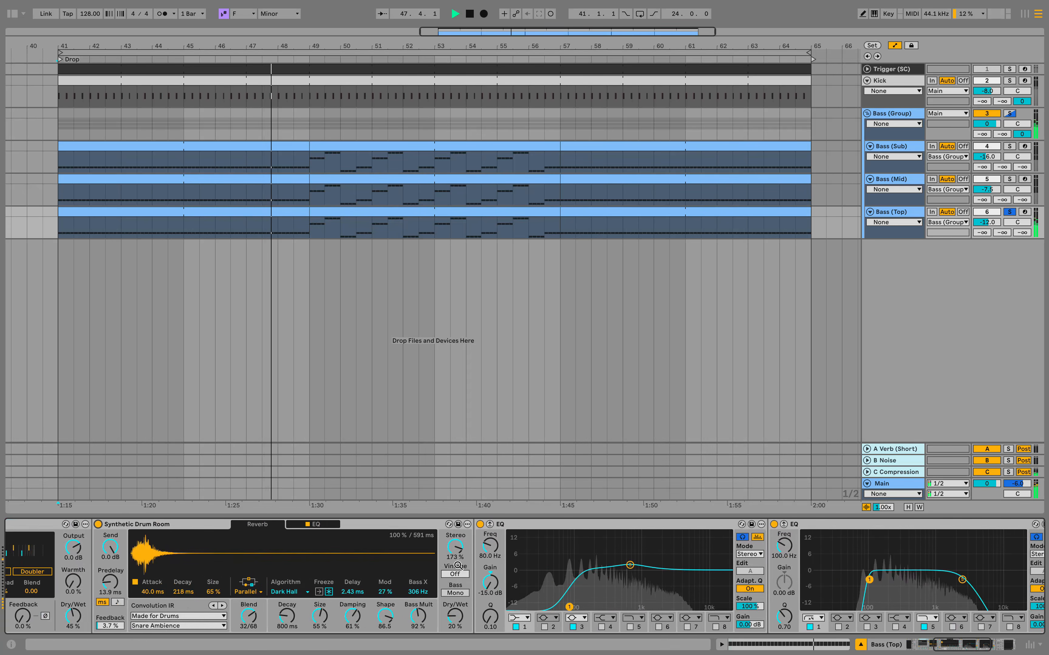
Play Bass (Top) from bar 41 while inspecting its two EQs, and select the high-cut band of the second one
{"action": "scroll", "coordinate": [458, 566], "scroll_direction": "right", "scroll_amount": 10}
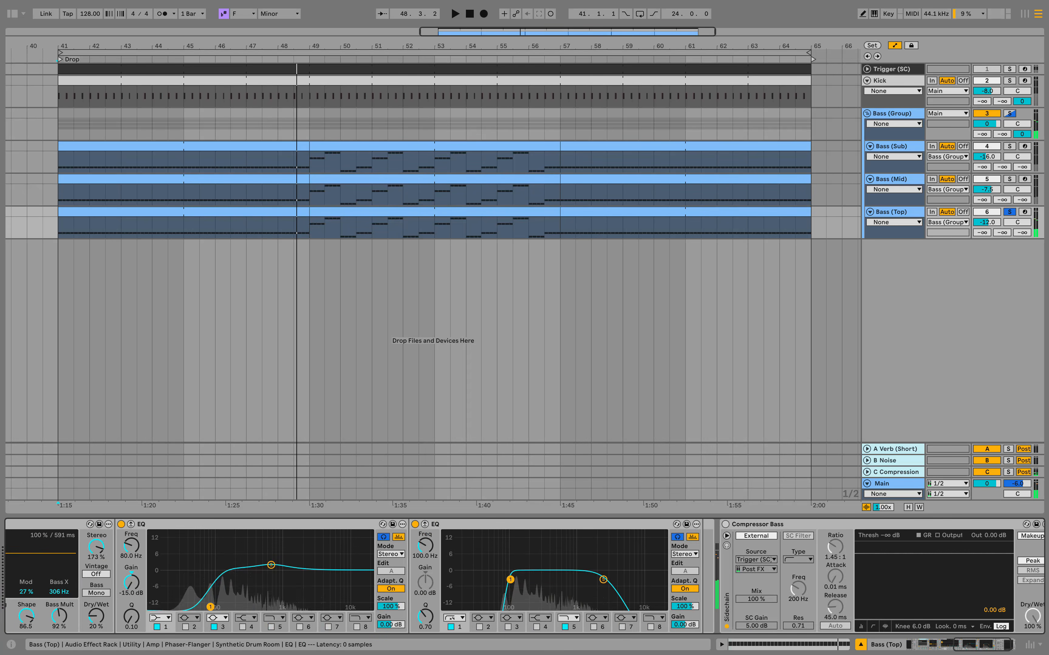
{"action": "key", "text": "space"}
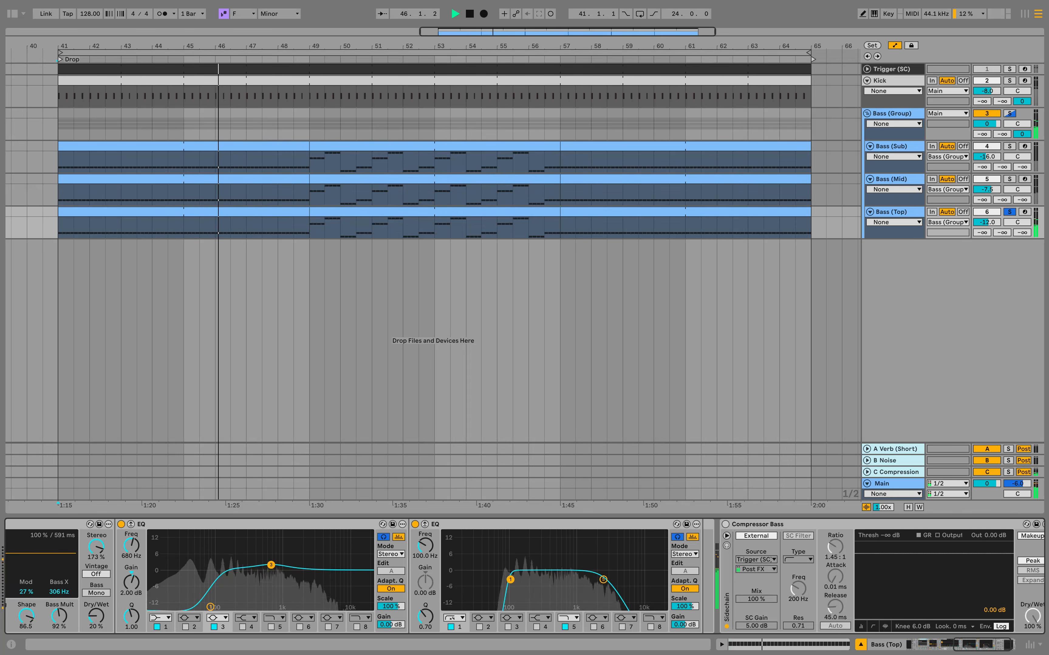
{"action": "left_click", "coordinate": [604, 580]}
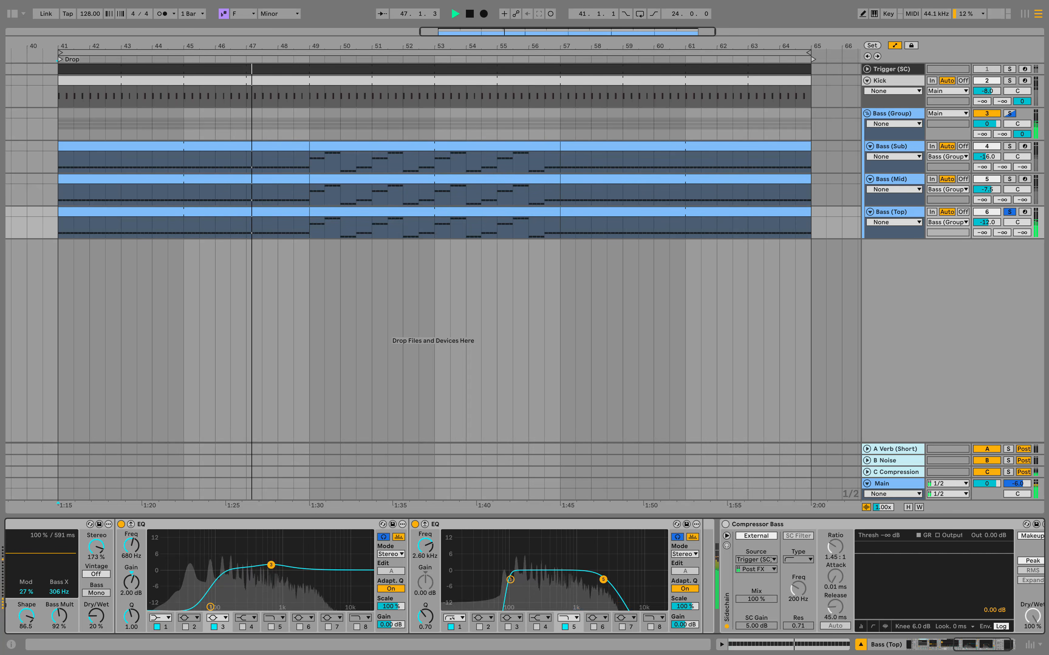
{"action": "key", "text": "space"}
Play Bass (Top) with Compressor Bass re-enabled, and compare it with Bass (Mid) by soloing each track in turn
{"action": "scroll", "coordinate": [524, 577], "scroll_direction": "right", "scroll_amount": 3}
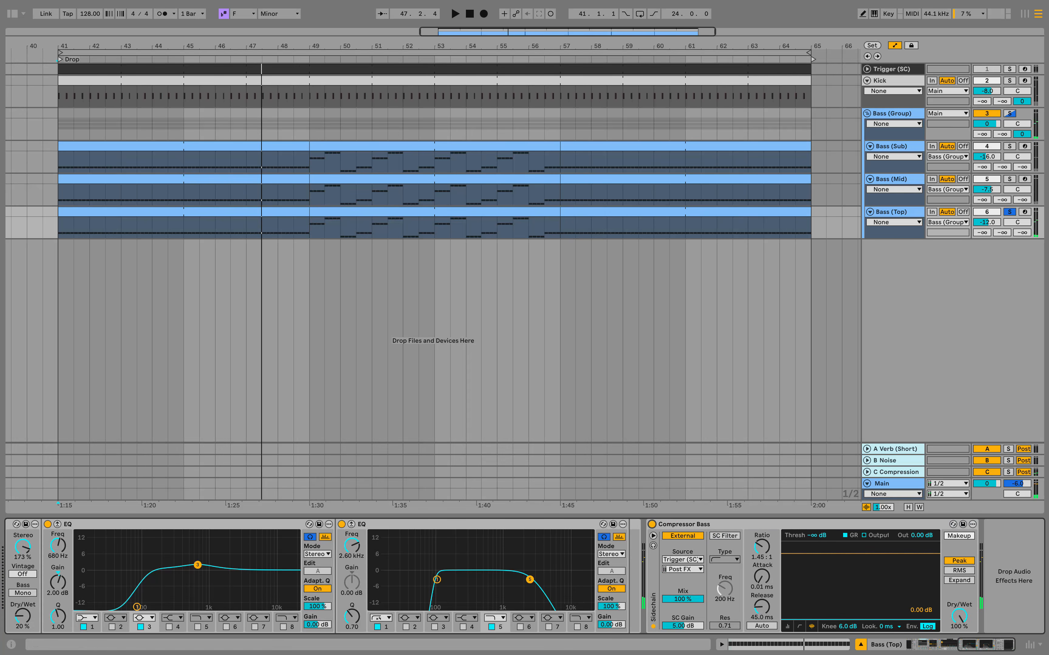
{"action": "key", "text": "space"}
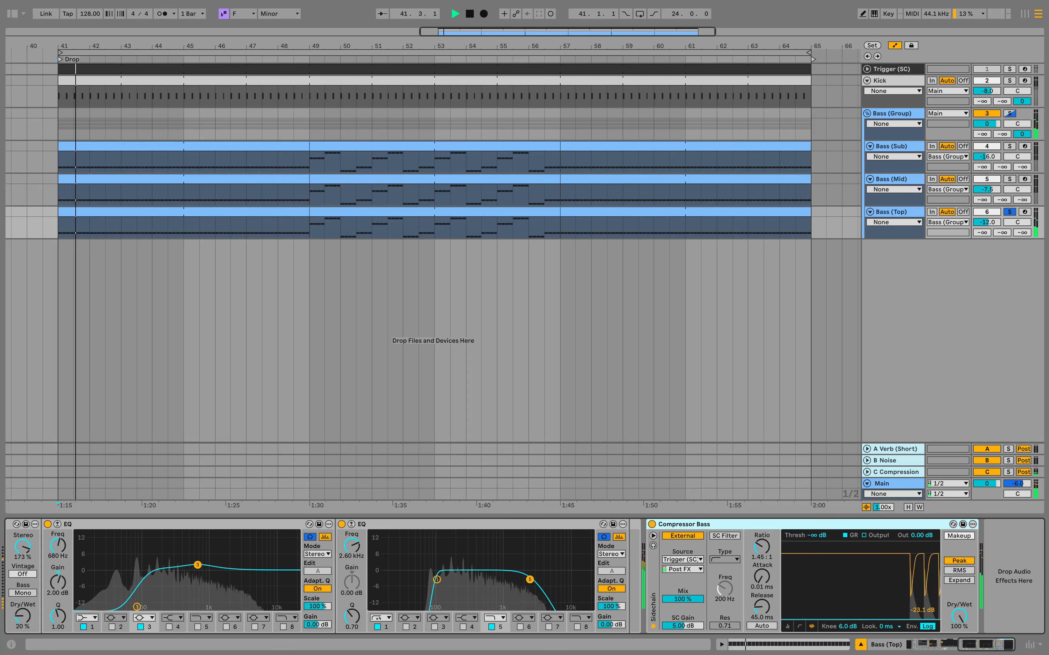
{"action": "left_click", "coordinate": [1010, 179]}
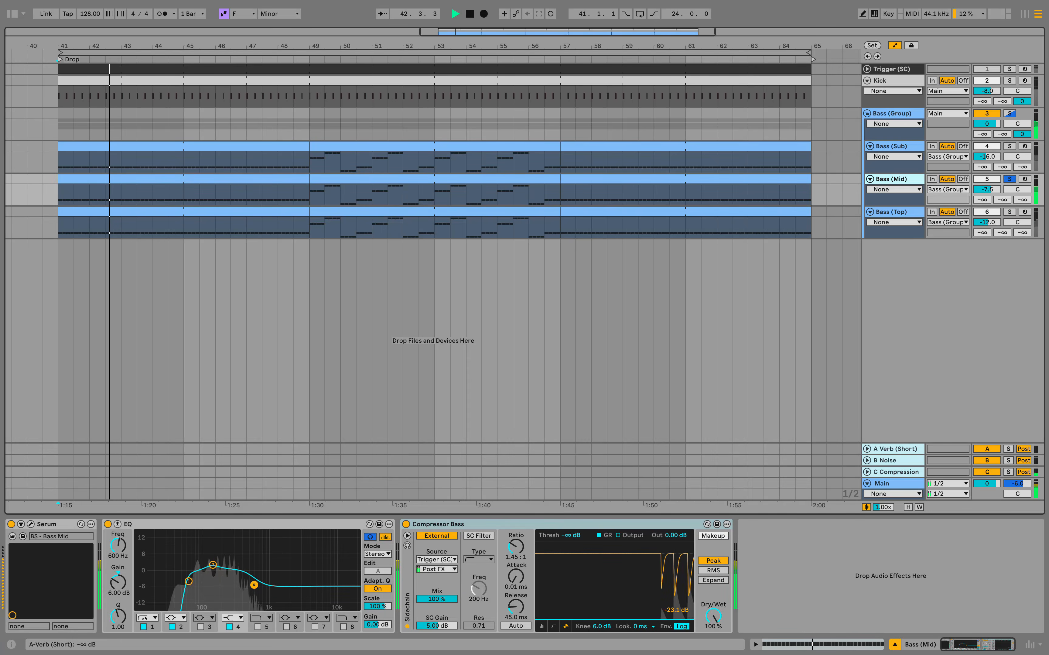
{"action": "left_click", "coordinate": [1010, 211]}
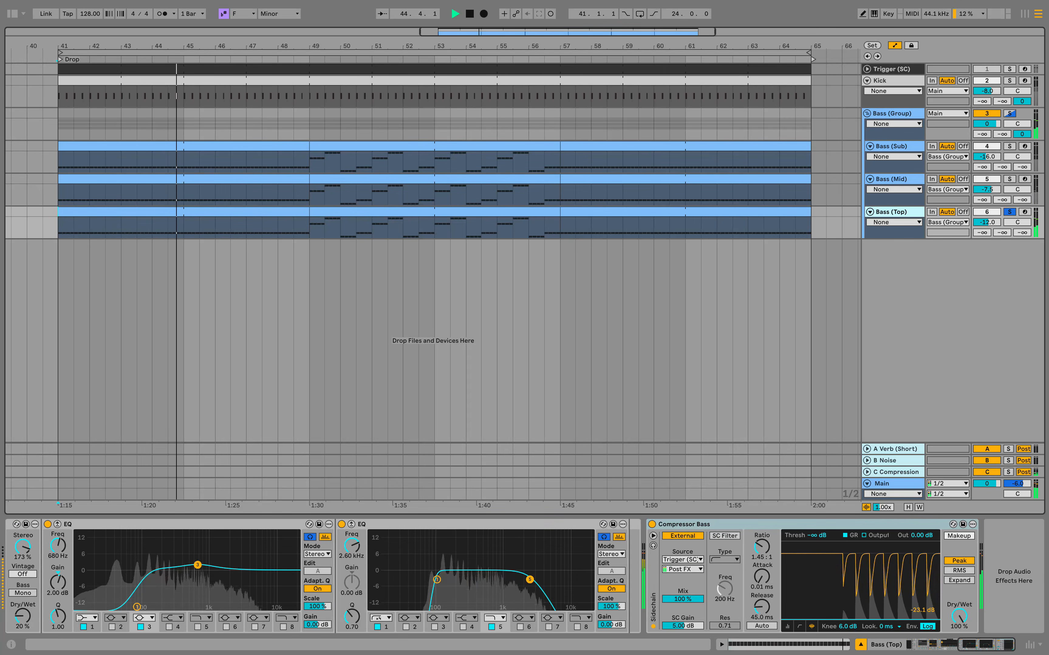
Solo Bass (Group) and play it from bar 41, add Kick to the solo, and inspect the group's EQ (Bass)
{"action": "left_click", "coordinate": [1010, 113]}
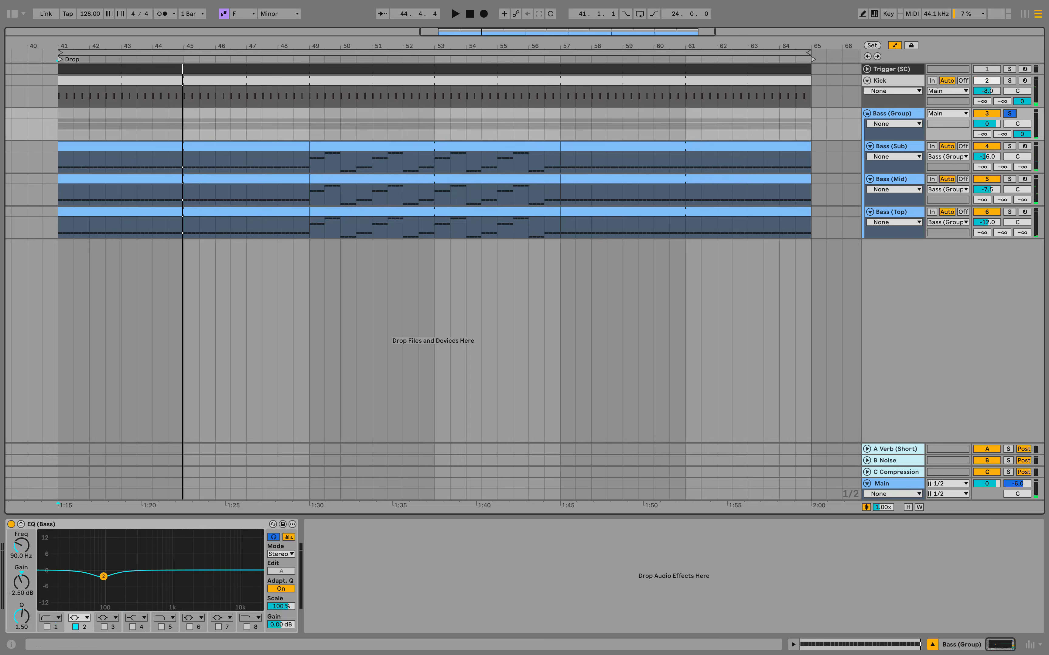
{"action": "left_click", "coordinate": [59, 113]}
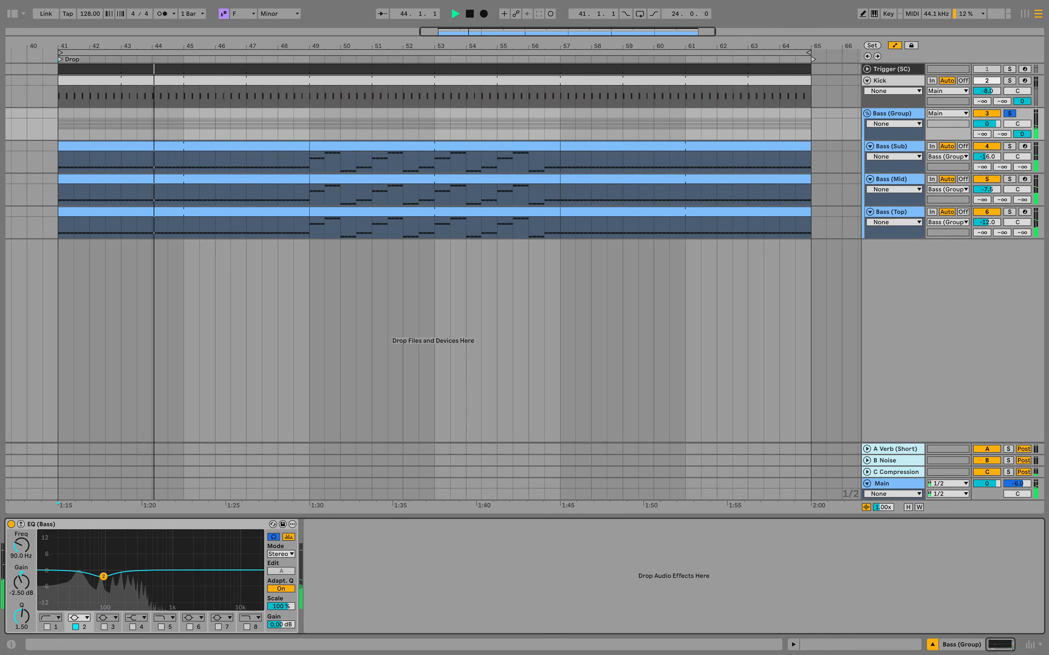
{"action": "left_click", "coordinate": [1009, 81]}
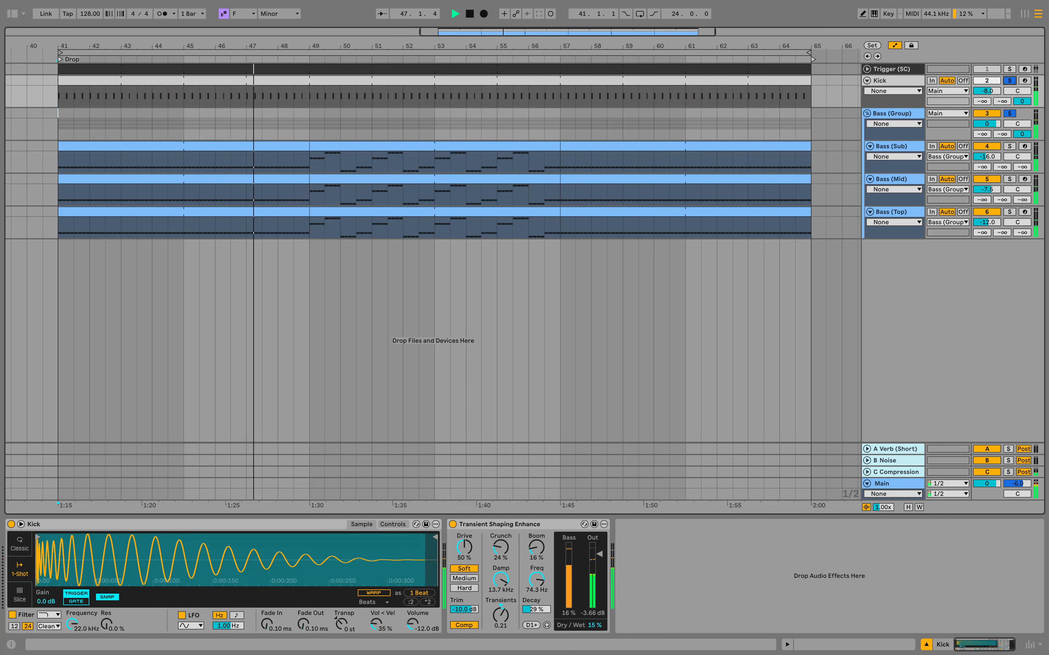
{"action": "left_click", "coordinate": [892, 113]}
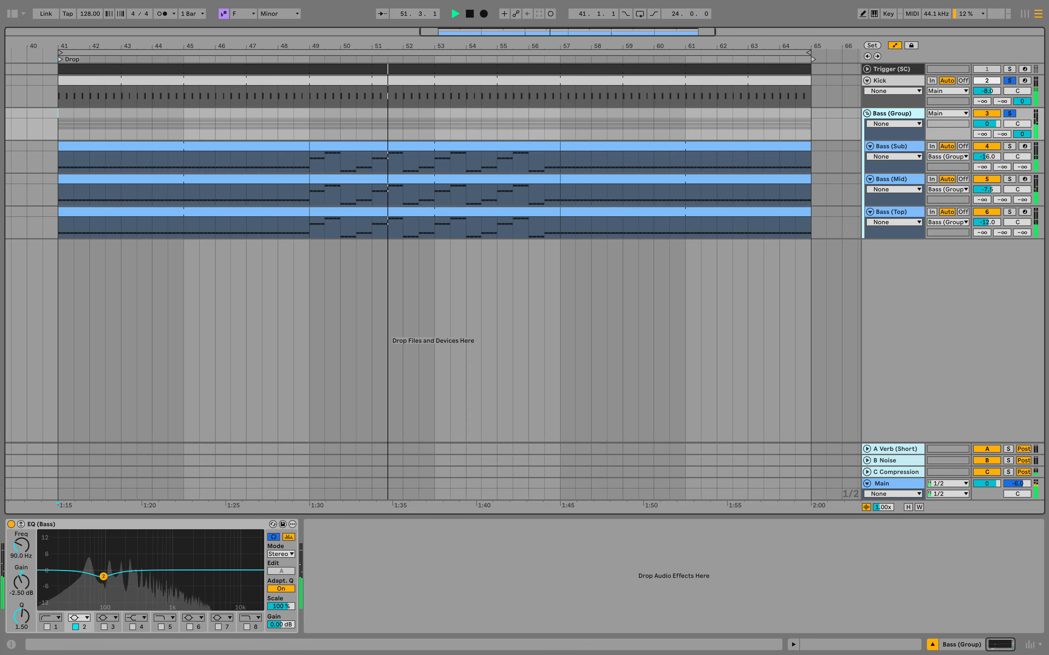
Unfold and enlarge the C Compression return track to examine its Glue Compressor
{"action": "left_click", "coordinate": [868, 472]}
{"action": "left_click", "coordinate": [900, 457]}
{"action": "left_click_drag", "start_coordinate": [900, 456], "coordinate": [901, 425]}
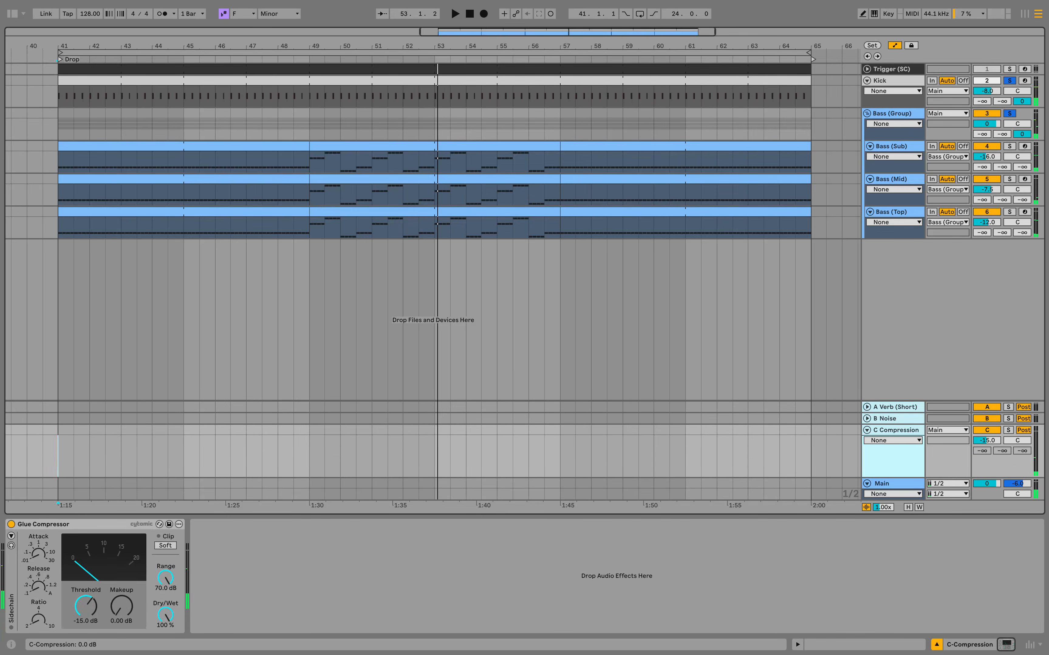
Play Kick and Bass (Group) soloed in turn, lowering the group's C-Compression send and resetting it to 0 dB
{"action": "left_click", "coordinate": [893, 80]}
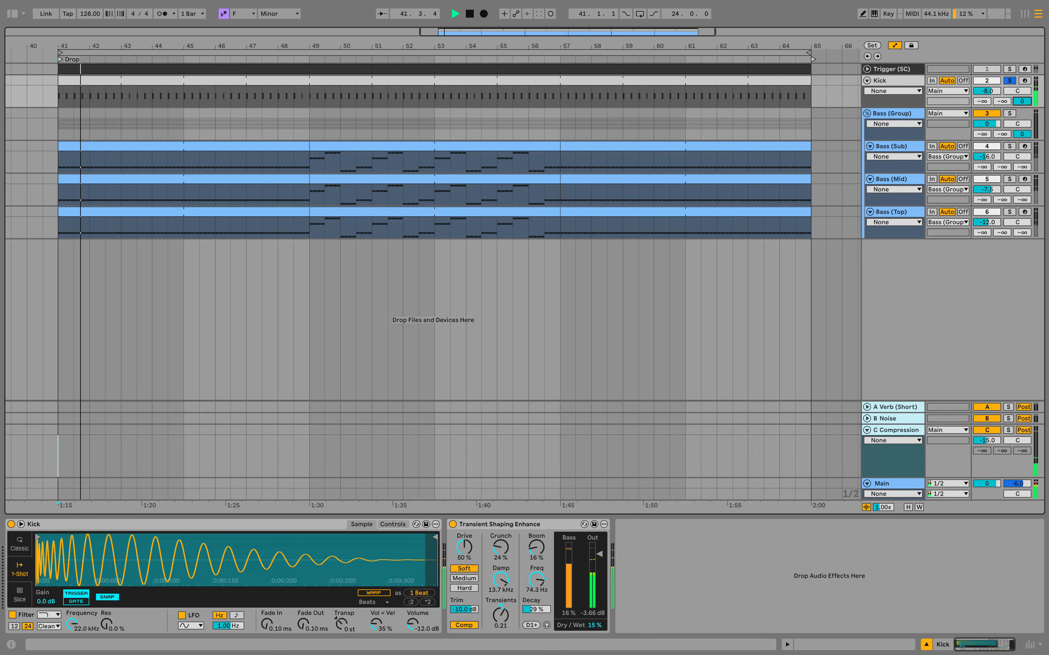
{"action": "left_click", "coordinate": [1010, 113]}
{"action": "left_click_drag", "start_coordinate": [1021, 134], "coordinate": [1022, 165]}
{"action": "key", "text": "space"}
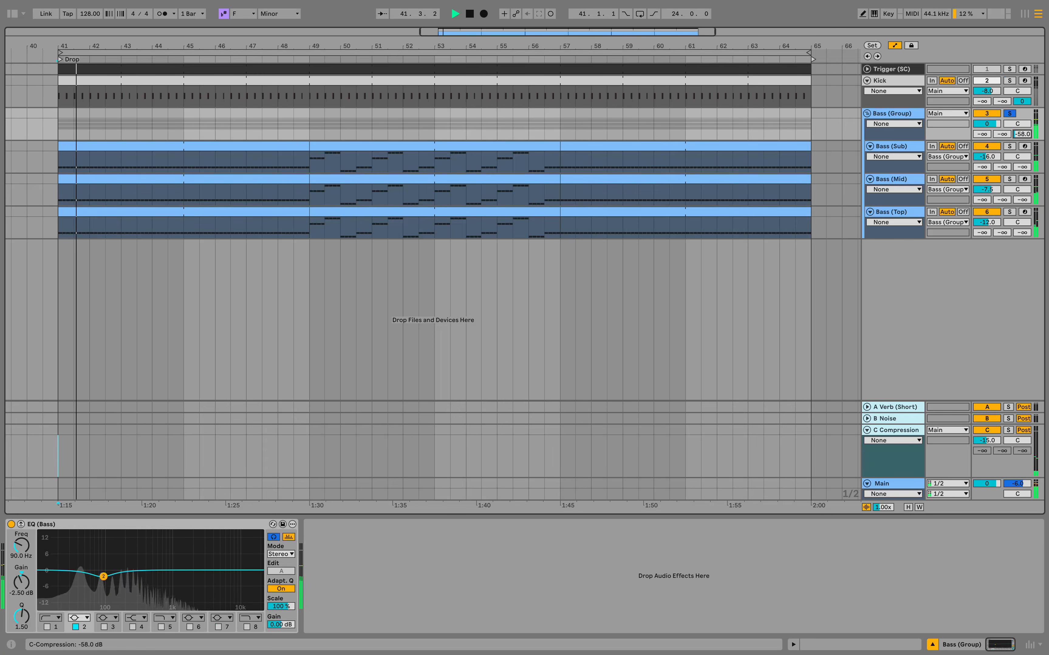
{"action": "key", "text": "Delete"}
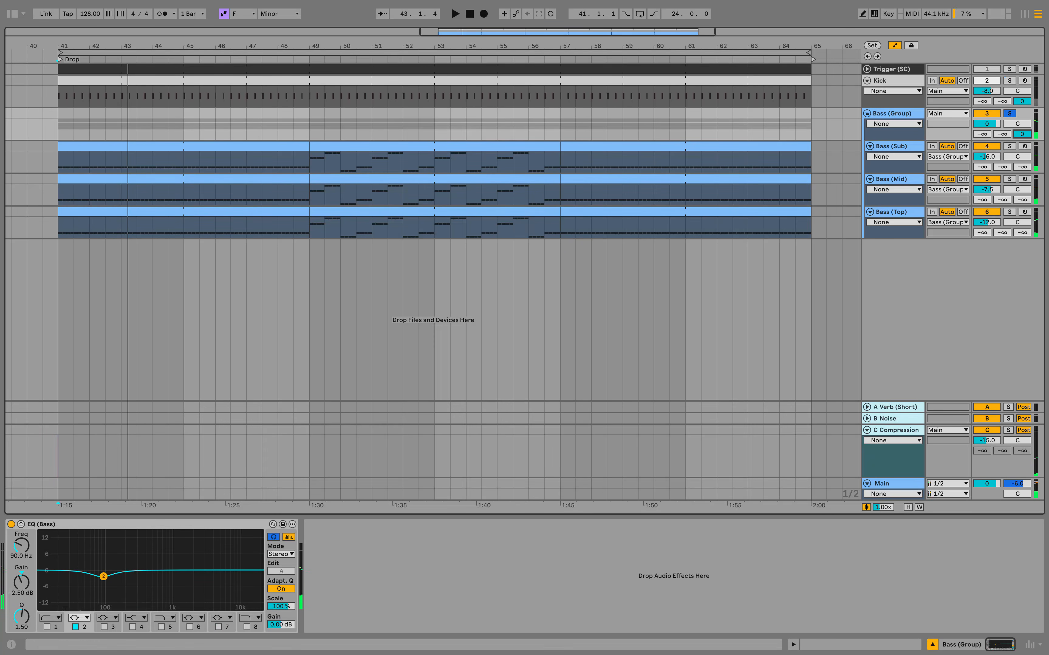
Play the C Compression return soloed, and set its Glue Compressor threshold to 0.00 dB with playback stopped
{"action": "left_click", "coordinate": [1009, 430]}
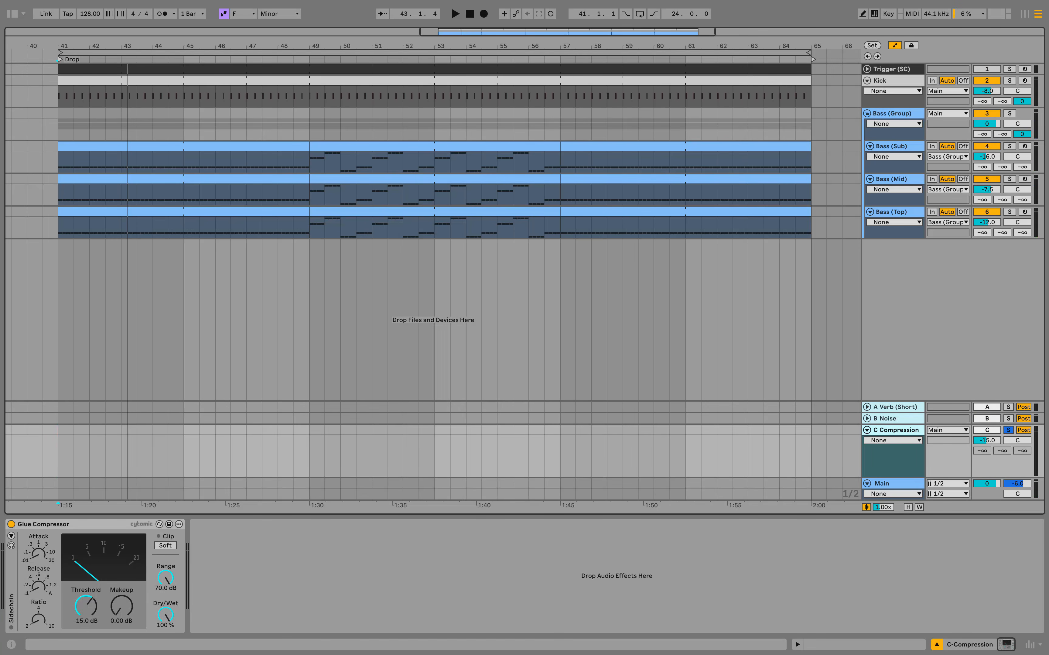
{"action": "key", "text": "space"}
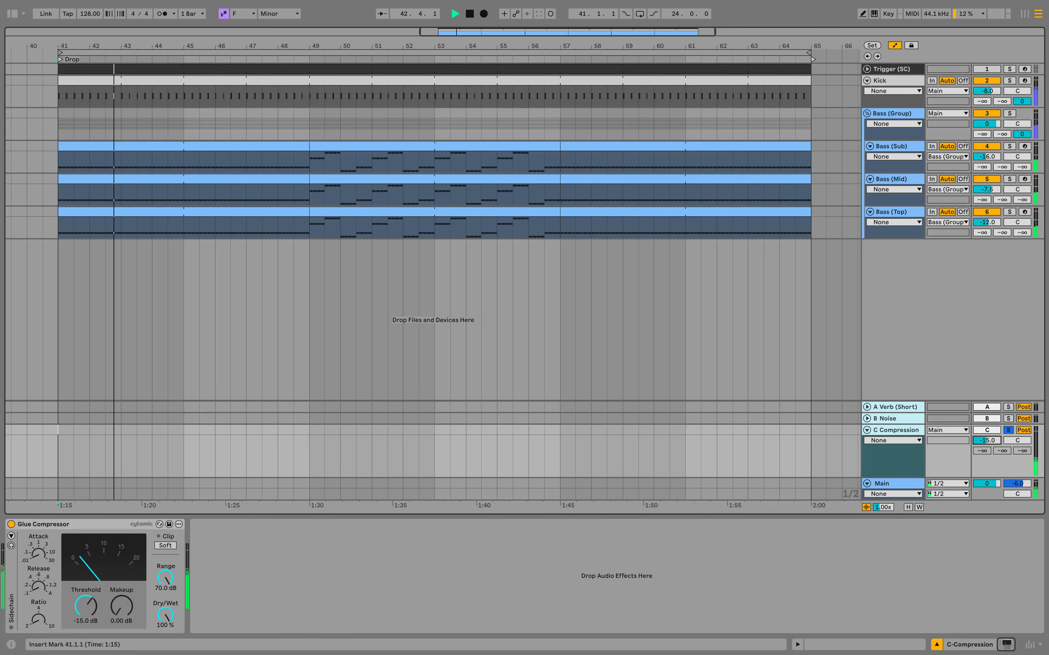
{"action": "left_click", "coordinate": [85, 523]}
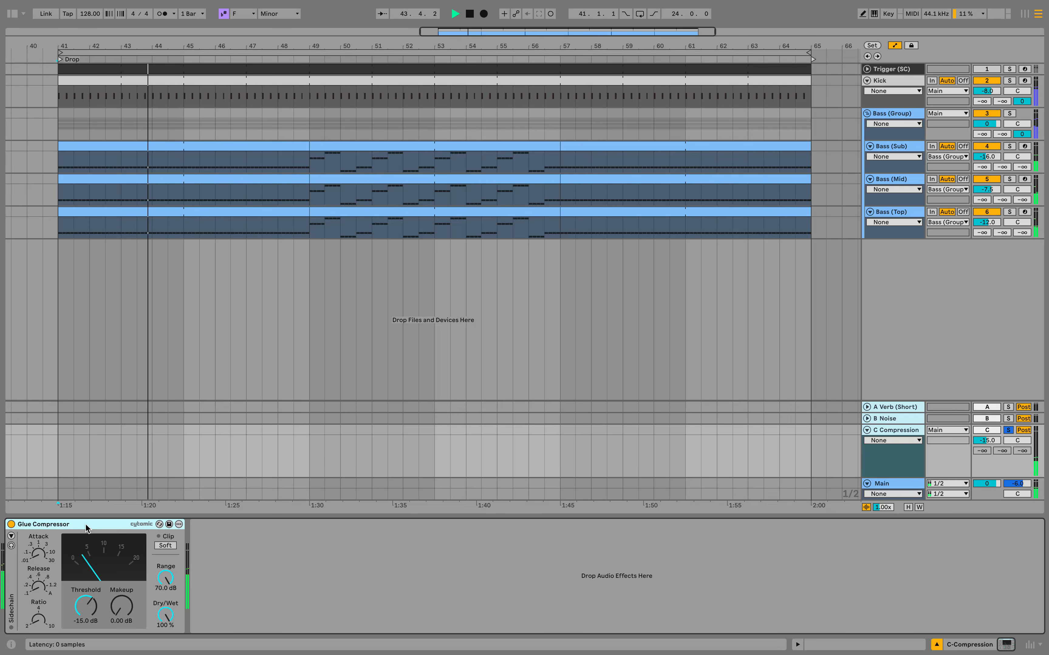
{"action": "key", "text": "space"}
{"action": "left_click", "coordinate": [85, 605]}
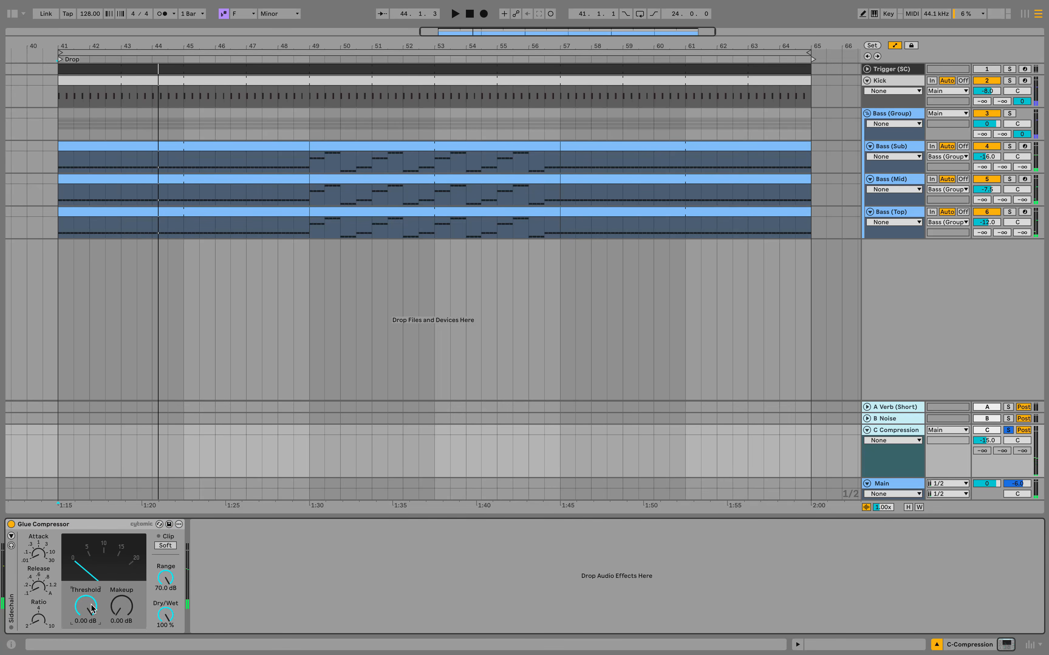
Play the drop from bar 41 and raise the C-Compression sends of Kick and Bass (Group) to 0 dB
{"action": "left_click", "coordinate": [59, 433]}
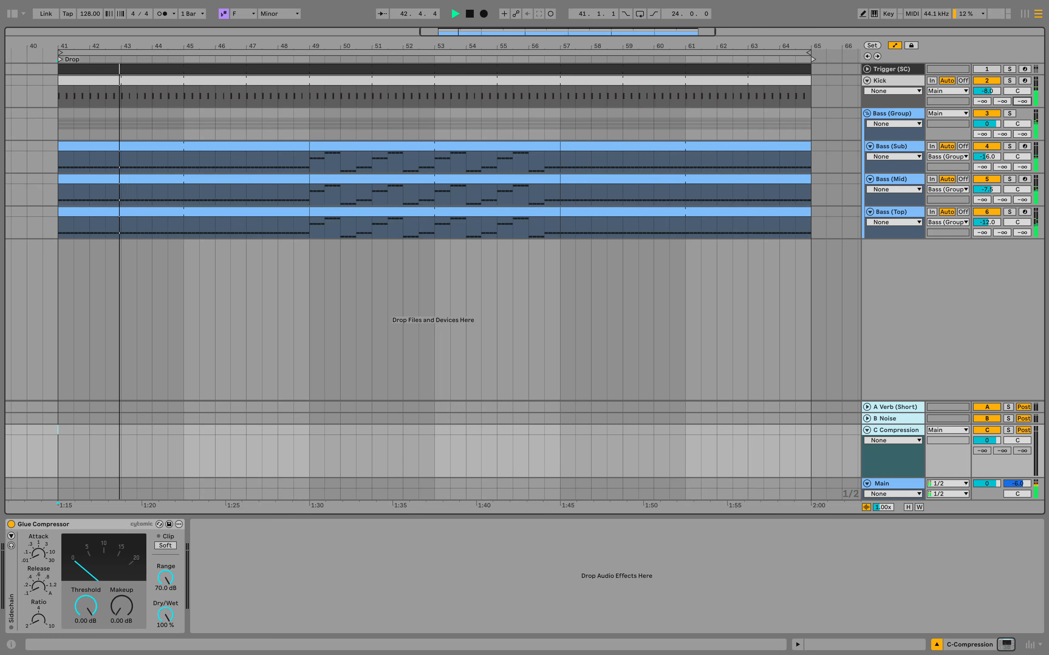
{"action": "left_click_drag", "start_coordinate": [1023, 101], "coordinate": [1023, 98]}
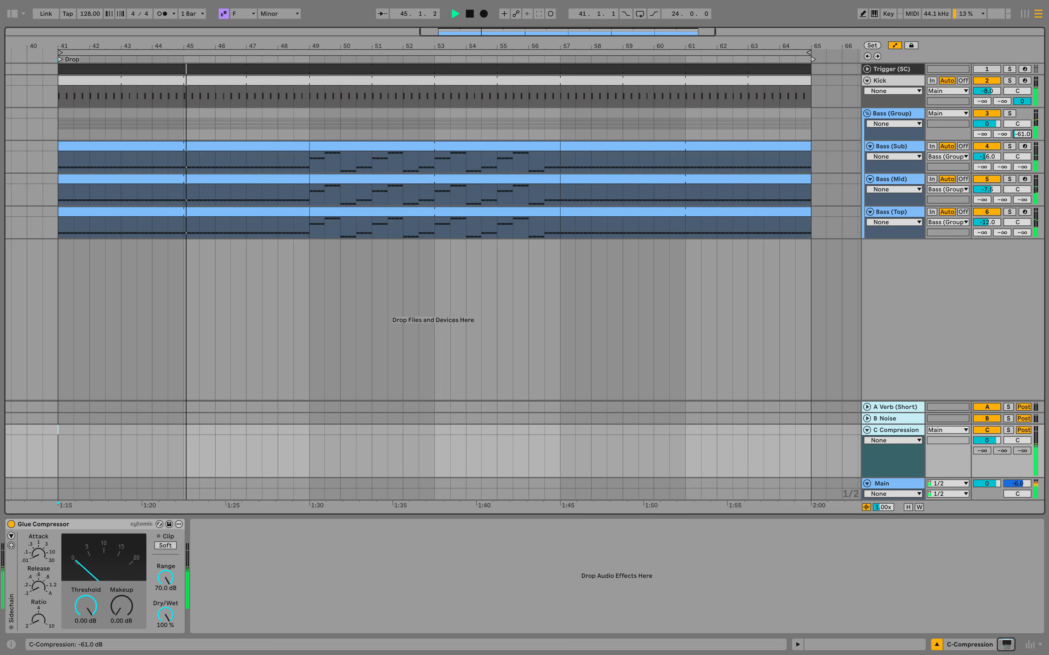
{"action": "left_click_drag", "start_coordinate": [1023, 134], "coordinate": [1023, 130]}
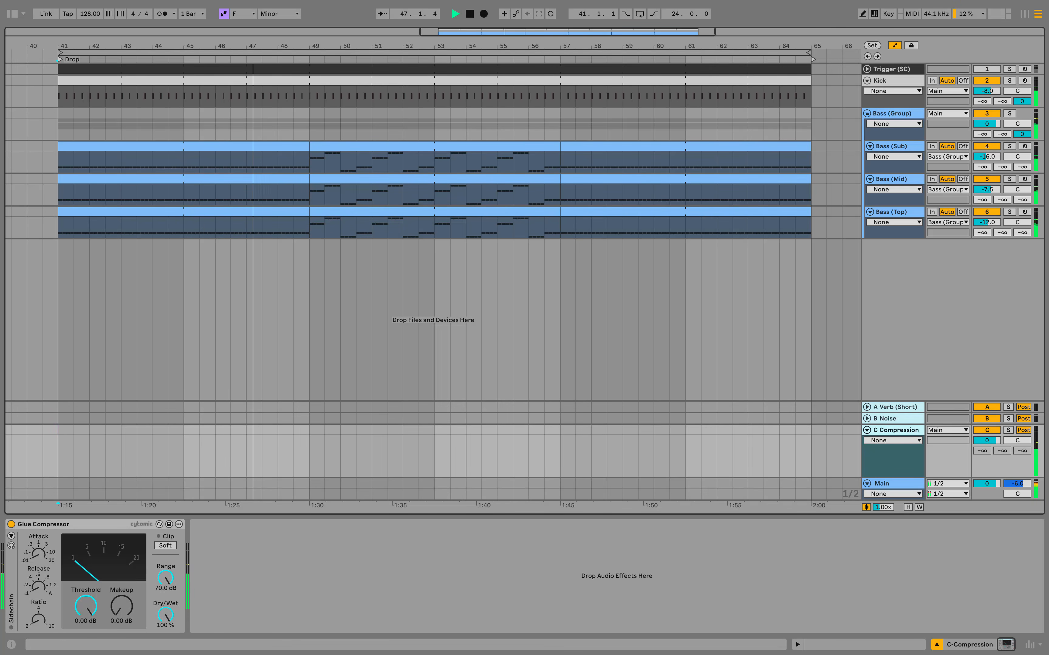
Solo the C Compression return and set the Glue Compressor's threshold to -15 dB during playback
{"action": "left_click", "coordinate": [1009, 430]}
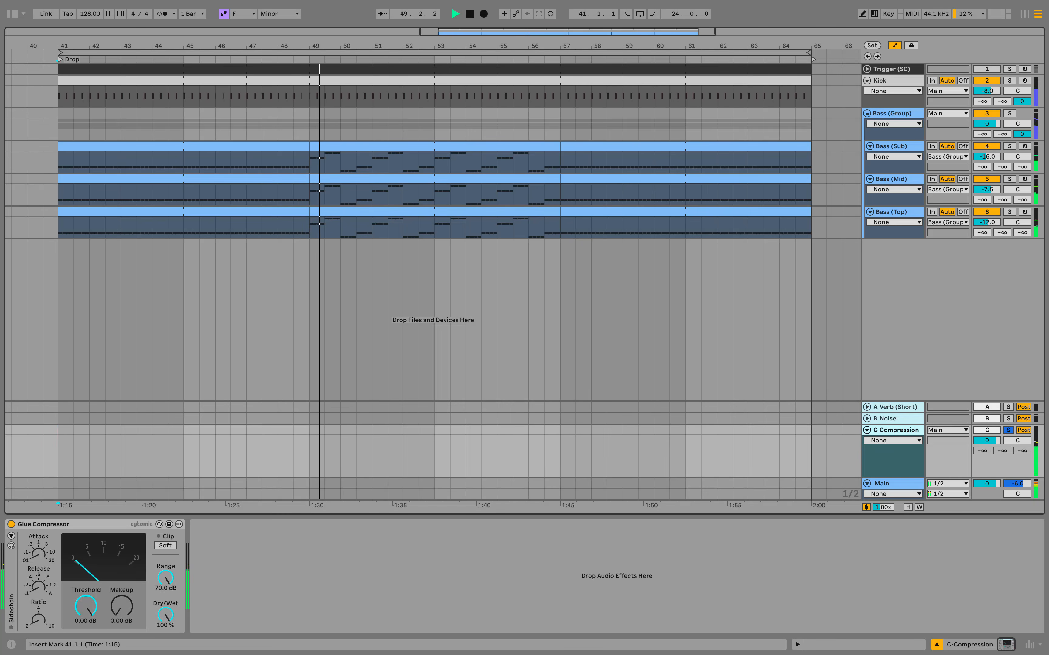
{"action": "left_click", "coordinate": [43, 524]}
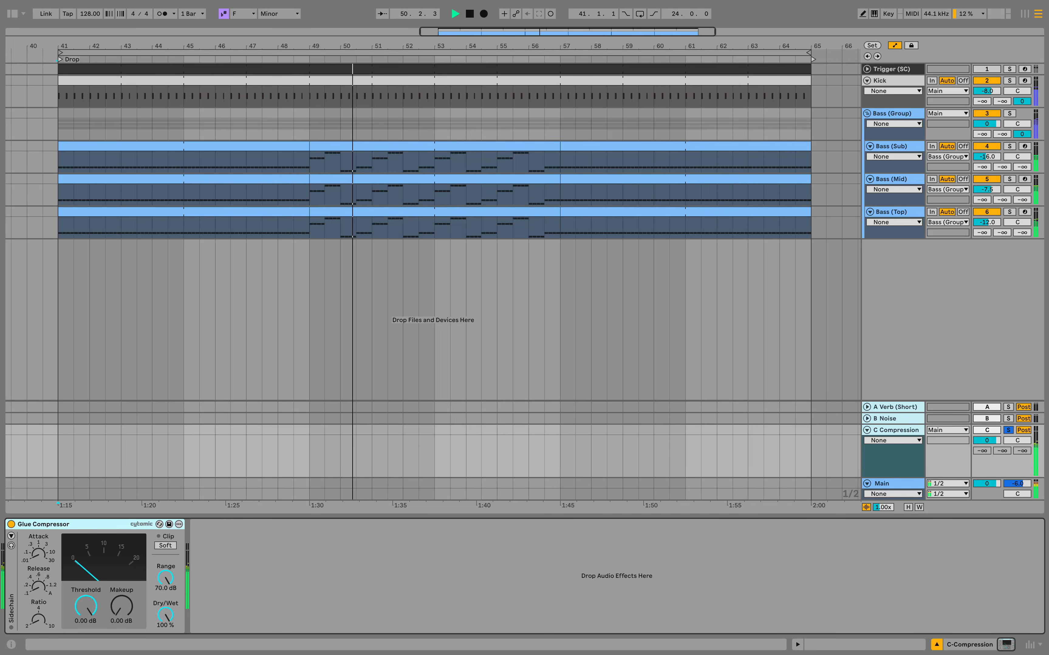
{"action": "left_click", "coordinate": [38, 552]}
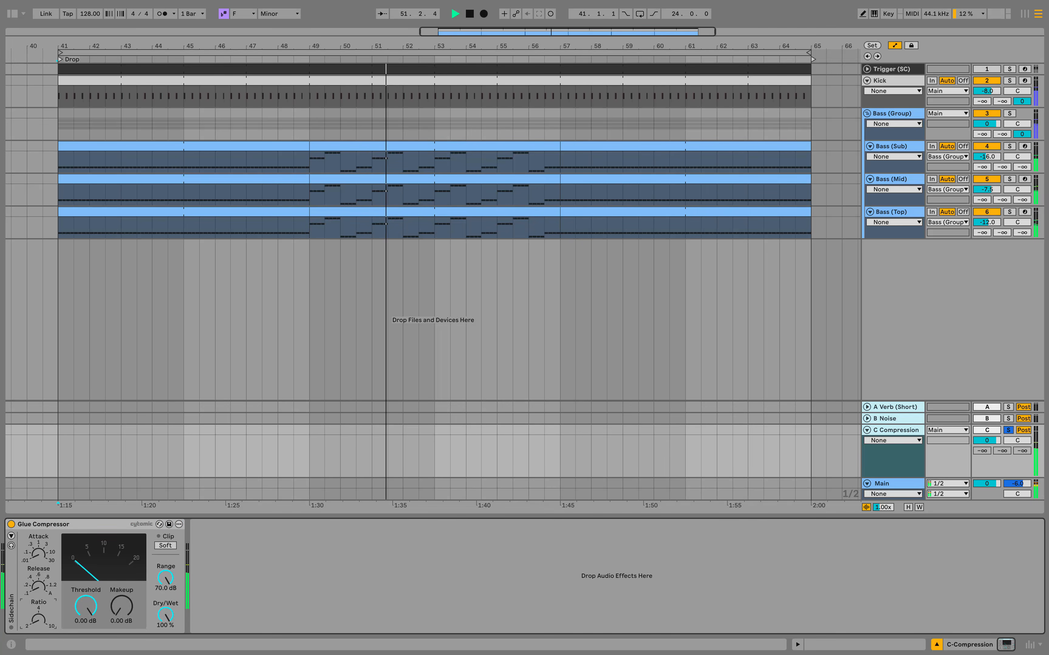
{"action": "left_click_drag", "start_coordinate": [86, 606], "coordinate": [86, 620]}
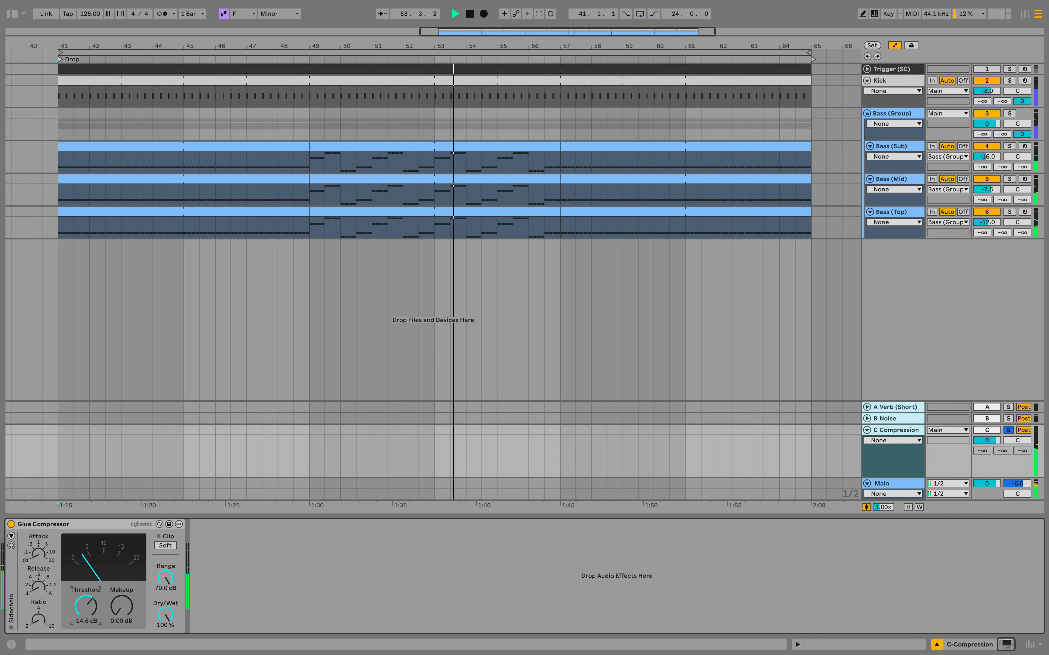
{"action": "type", "text": "-1"}
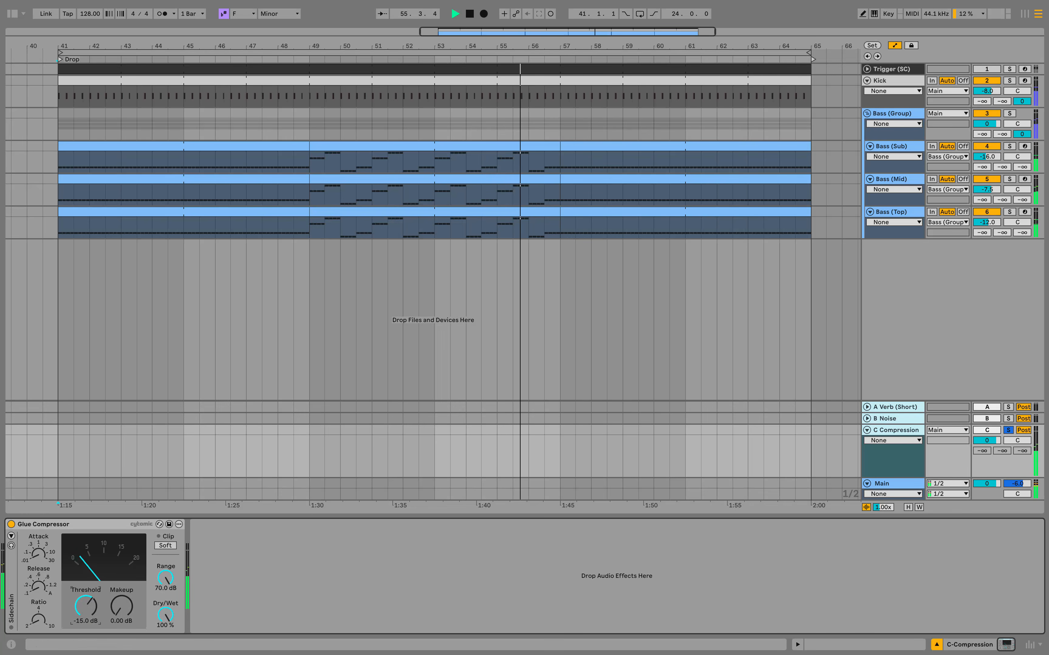
Play from bar 41 with the C Compression return soloed, lower its track volume, and turn its solo off
{"action": "left_click", "coordinate": [58, 429]}
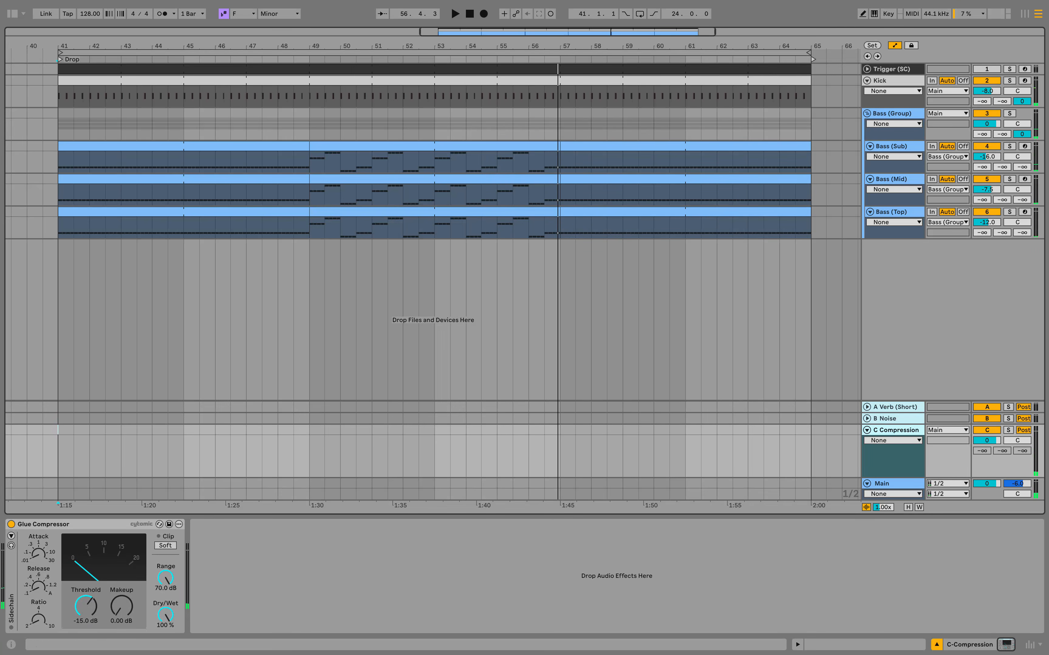
{"action": "key", "text": "space"}
{"action": "left_click", "coordinate": [1009, 430]}
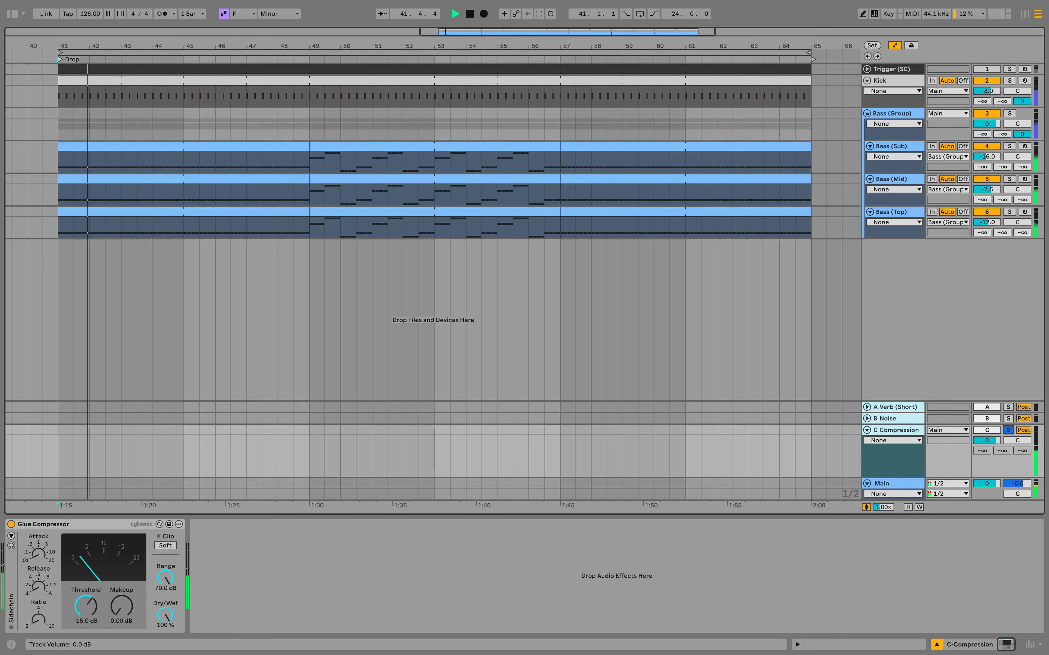
{"action": "left_click_drag", "start_coordinate": [987, 440], "coordinate": [987, 458]}
{"action": "left_click", "coordinate": [1009, 430]}
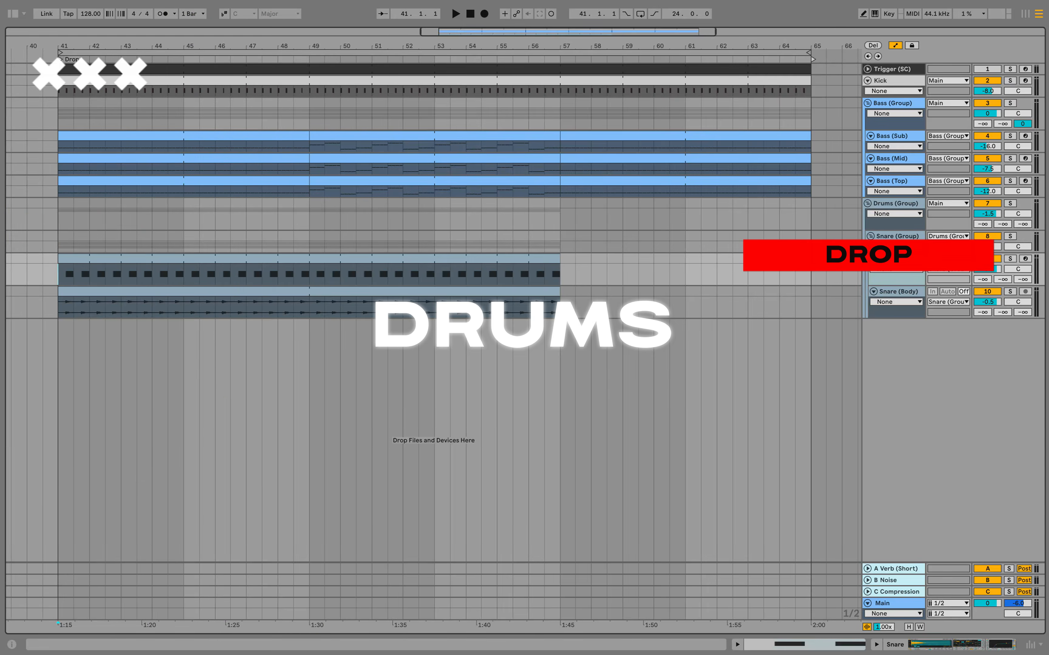
Play Snare (Group) soloed while viewing its Soft Snare Compressor, hide the devices and turn the solo off
{"action": "left_click", "coordinate": [1010, 236]}
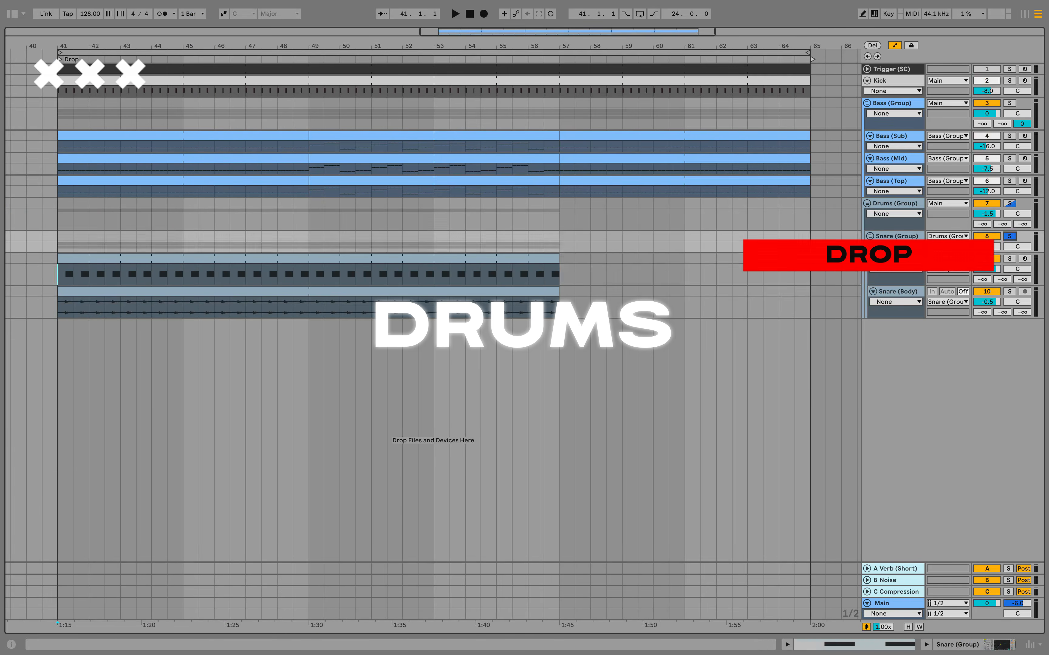
{"action": "double_click", "coordinate": [905, 236]}
{"action": "key", "text": "space"}
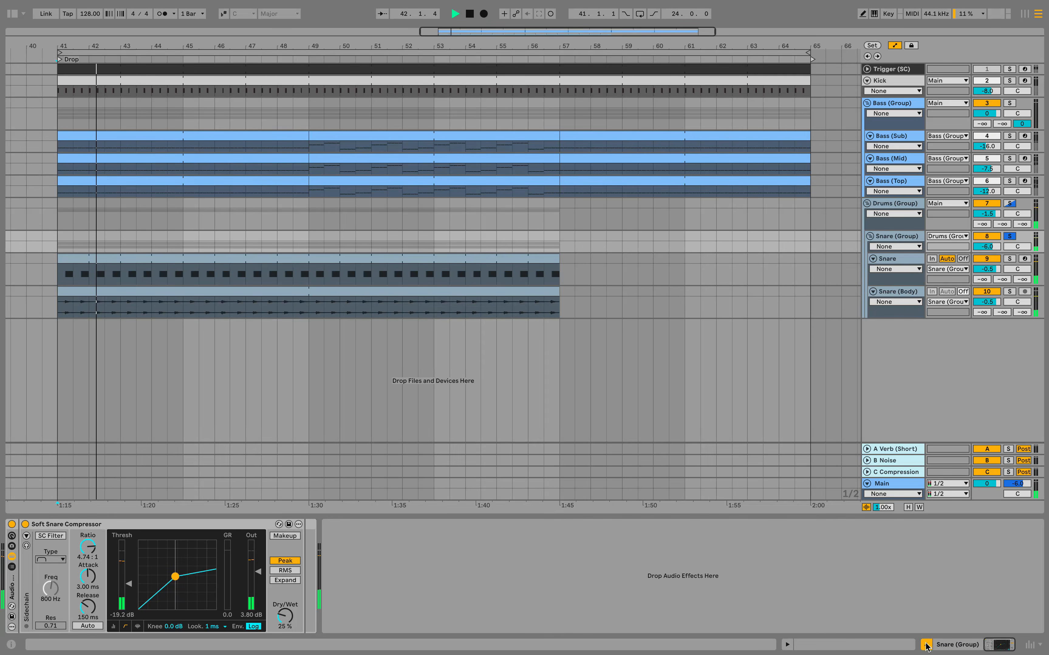
{"action": "key", "text": "super+alt+l"}
{"action": "left_click", "coordinate": [1010, 236]}
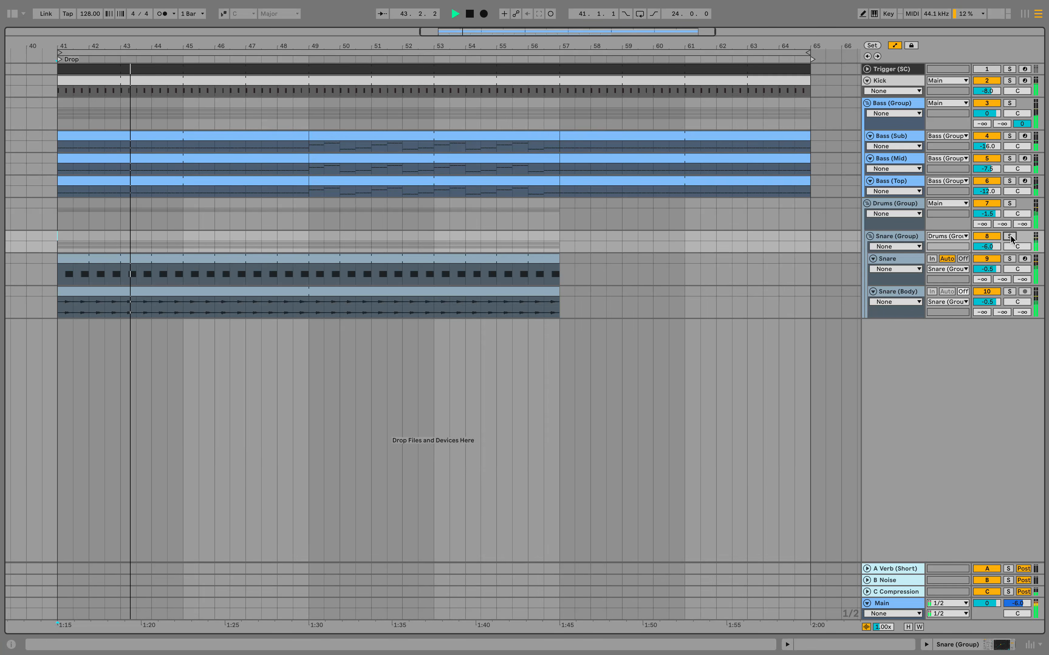
Compare Snare and Snare (Body) by soloing each track in turn and viewing its devices
{"action": "double_click", "coordinate": [907, 259]}
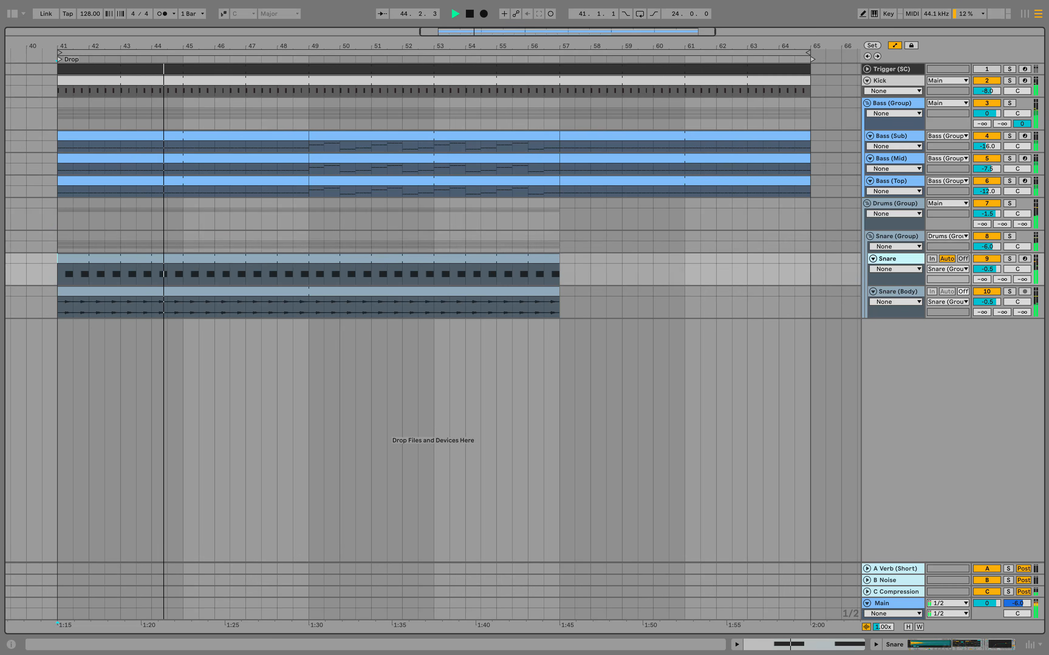
{"action": "left_click", "coordinate": [1010, 259]}
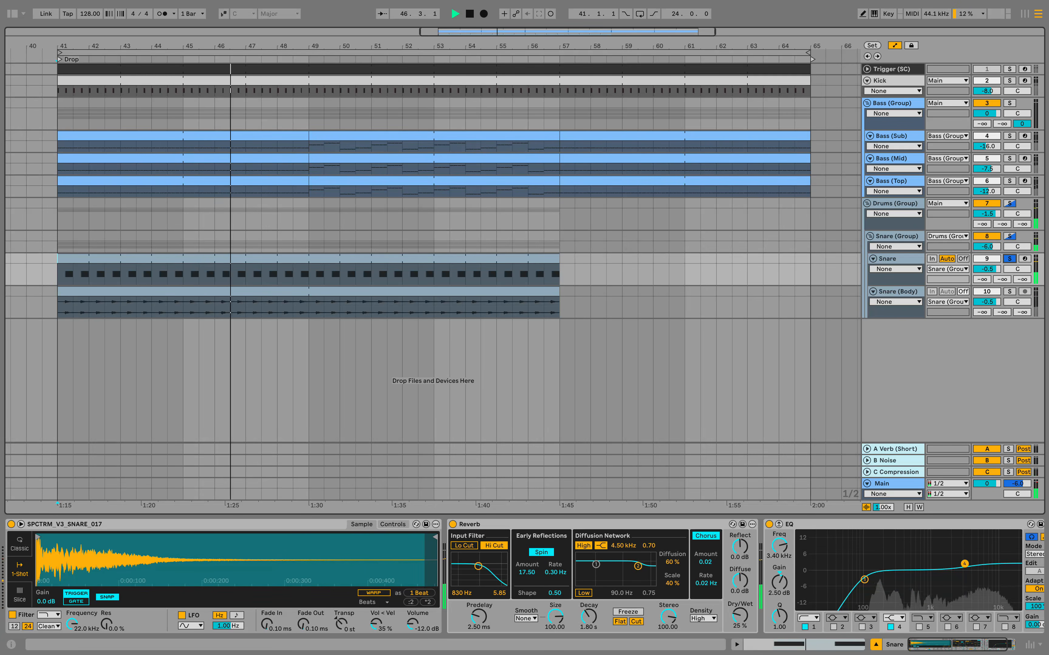
{"action": "left_click", "coordinate": [1010, 292]}
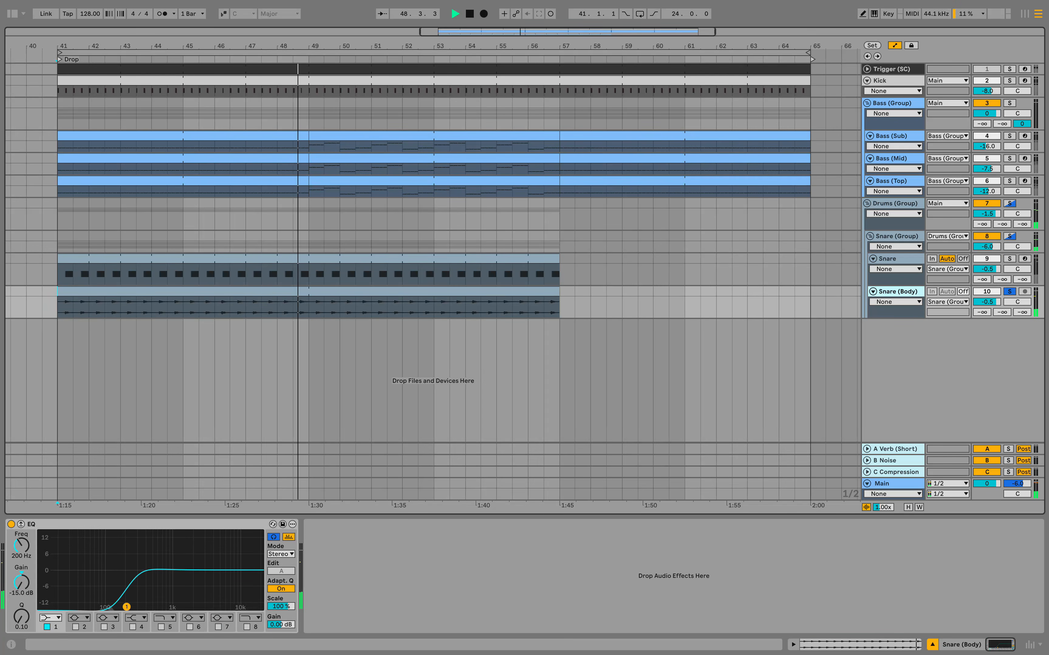
Solo Snare, play it from bar 41 and bypass its Reverb
{"action": "left_click", "coordinate": [1010, 259]}
{"action": "key", "text": "space"}
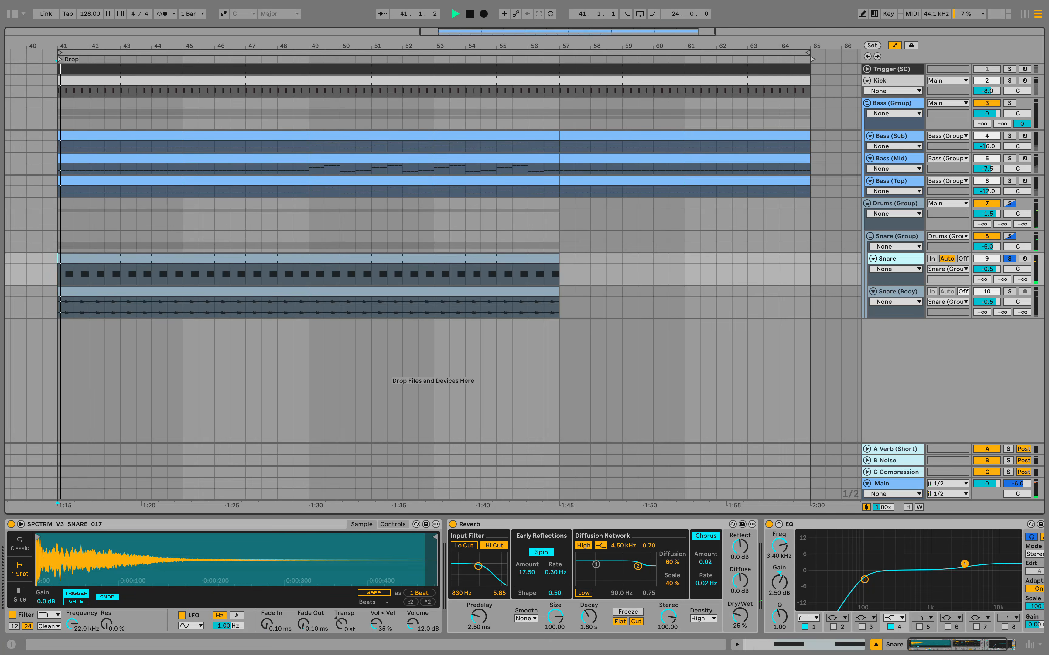
{"action": "key", "text": "0"}
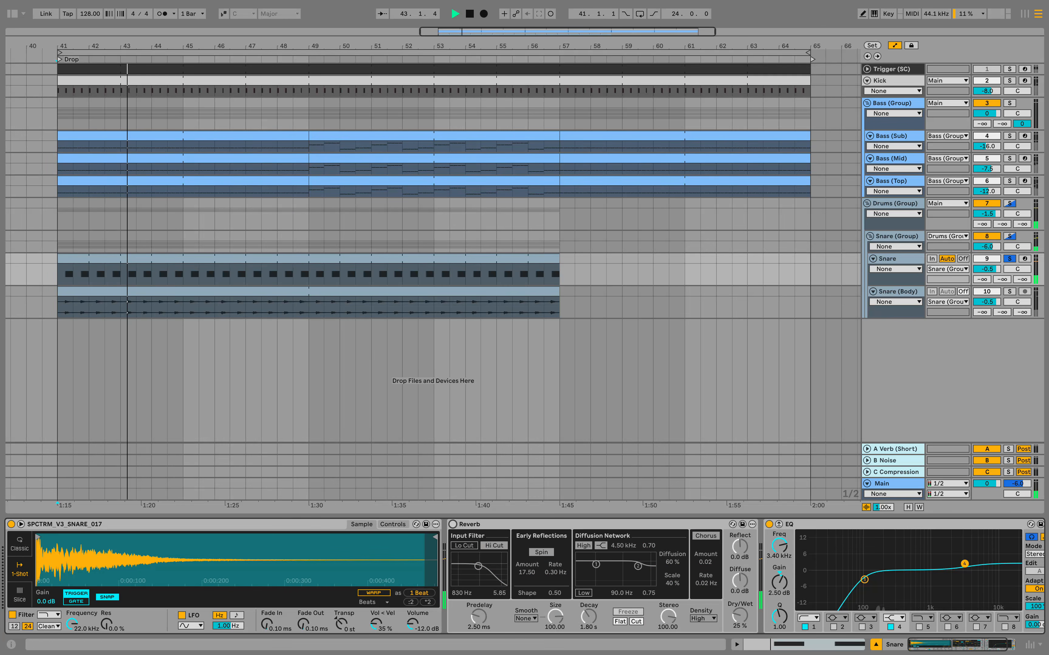
Solo Snare (Group) together with Kick, and compare the Snare track's Reverb enabled and bypassed
{"action": "left_click", "coordinate": [1010, 236]}
{"action": "left_click", "coordinate": [1010, 81], "text": "super"}
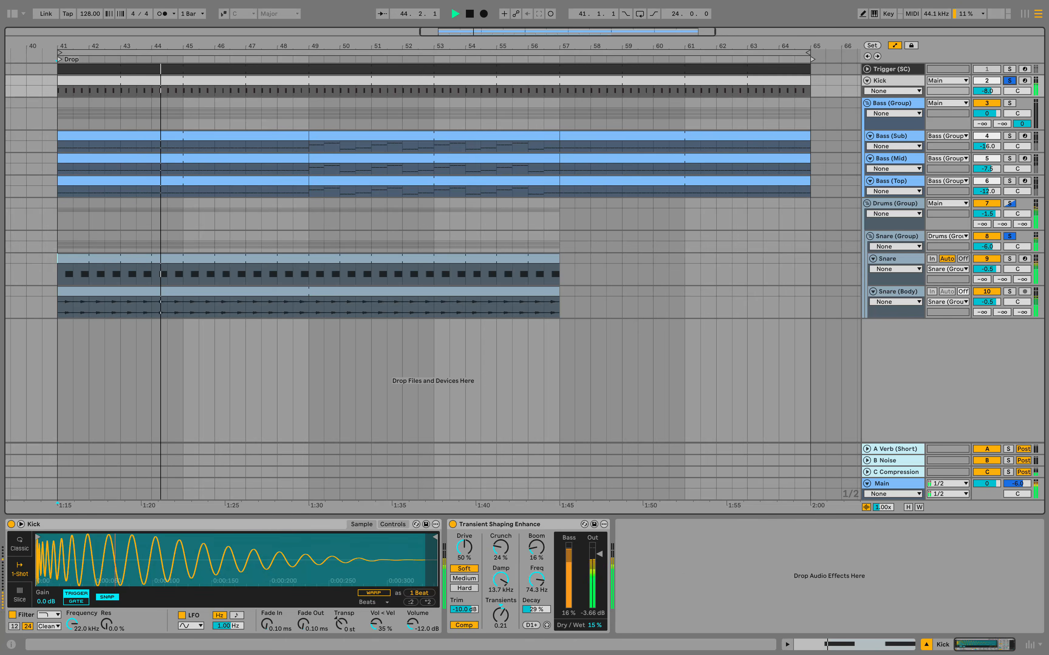
{"action": "left_click", "coordinate": [897, 236]}
{"action": "left_click", "coordinate": [894, 259]}
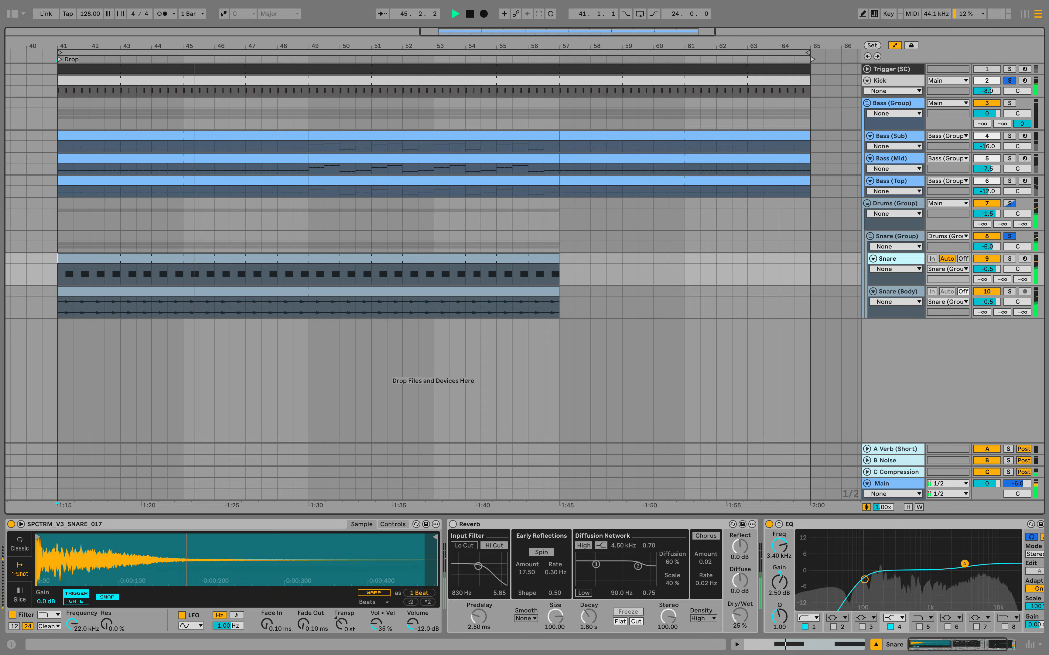
{"action": "left_click", "coordinate": [453, 523]}
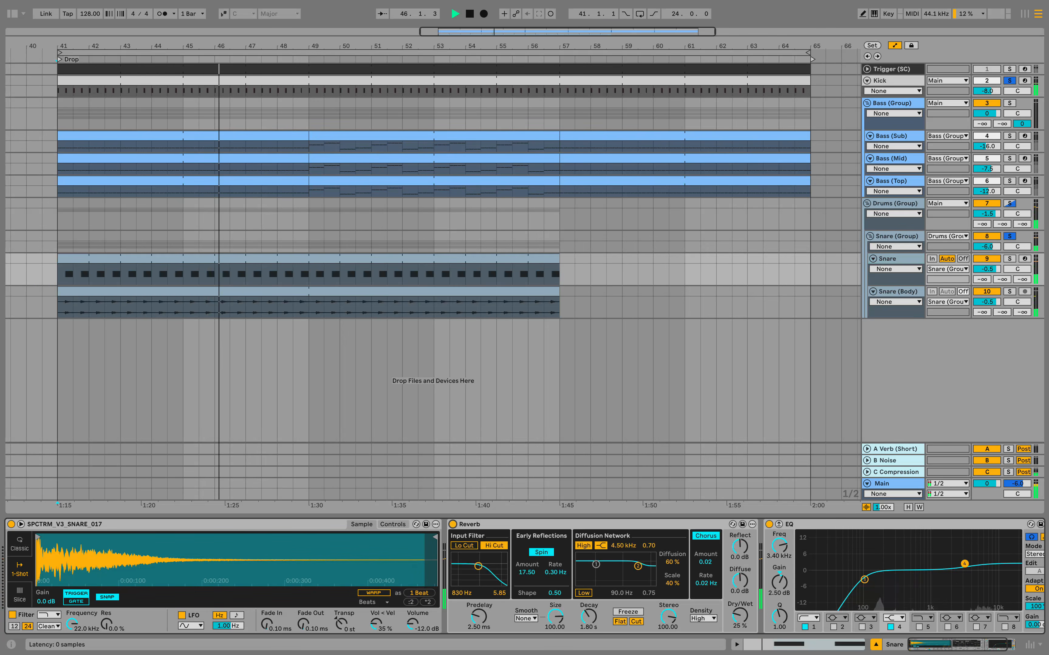
{"action": "left_click", "coordinate": [453, 523]}
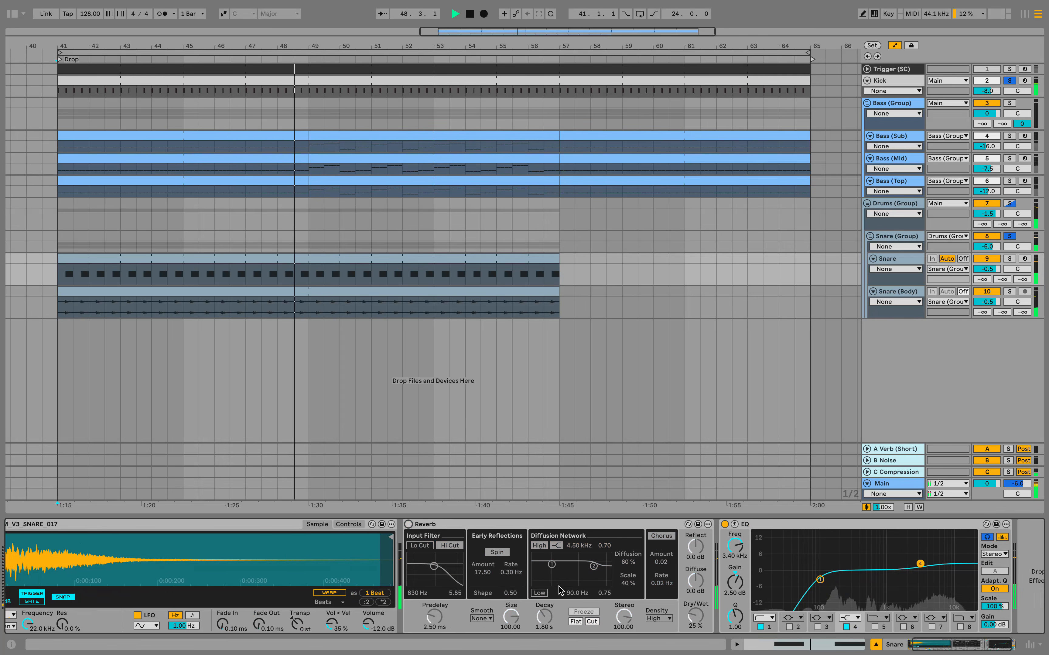
Solo Snare, play it from bar 41 while inspecting EQ bands 1 and 4, and enable its Reverb
{"action": "key", "text": "space"}
{"action": "left_click", "coordinate": [1010, 259]}
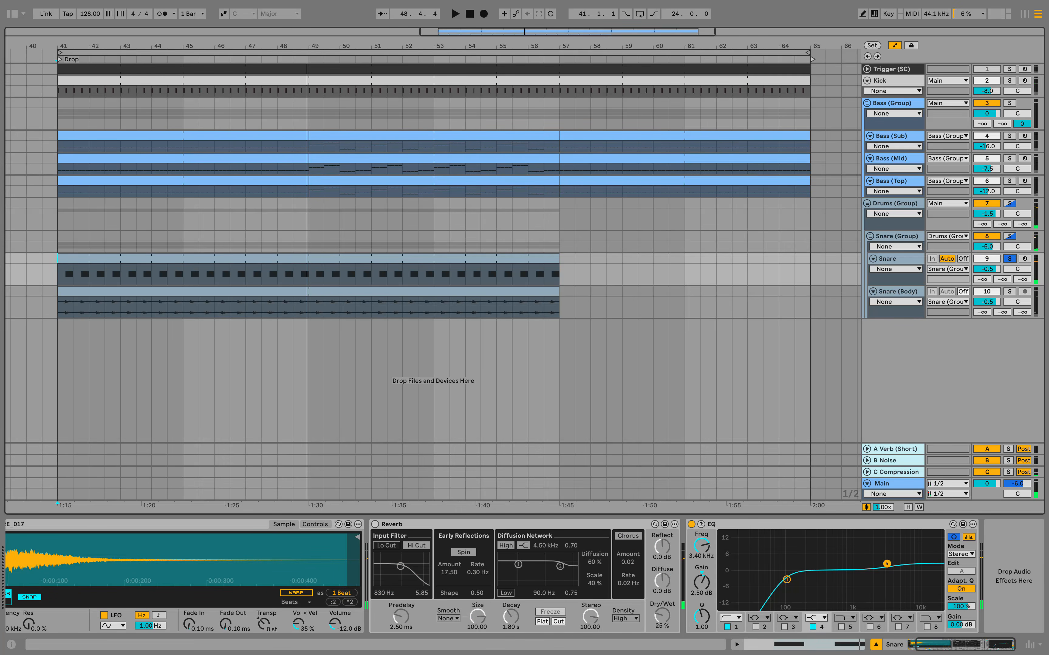
{"action": "left_click", "coordinate": [787, 579]}
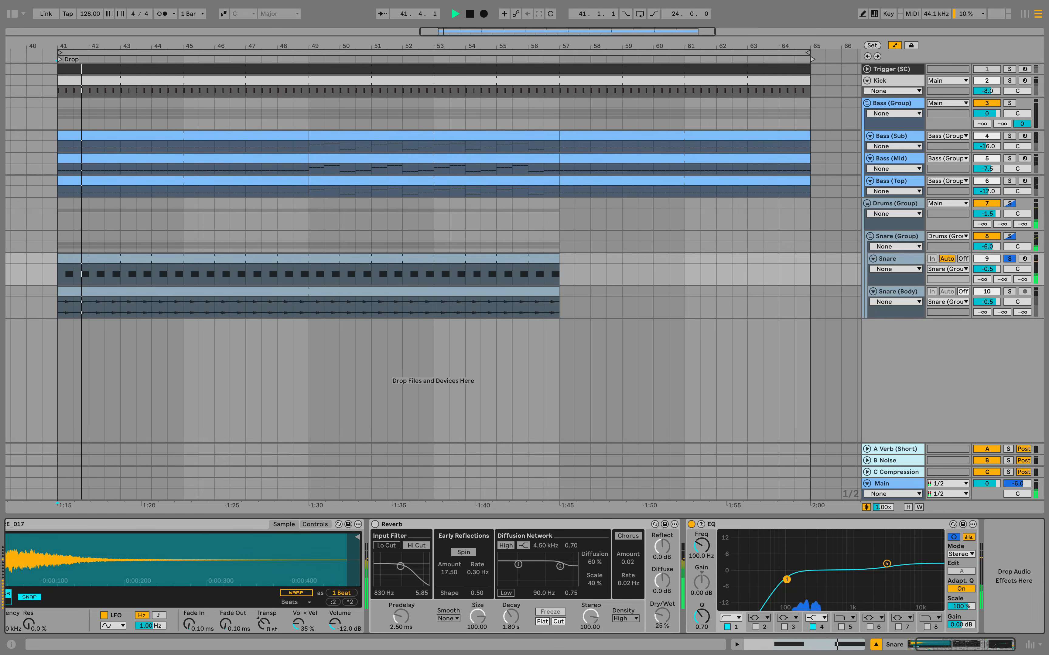
{"action": "left_click", "coordinate": [888, 564]}
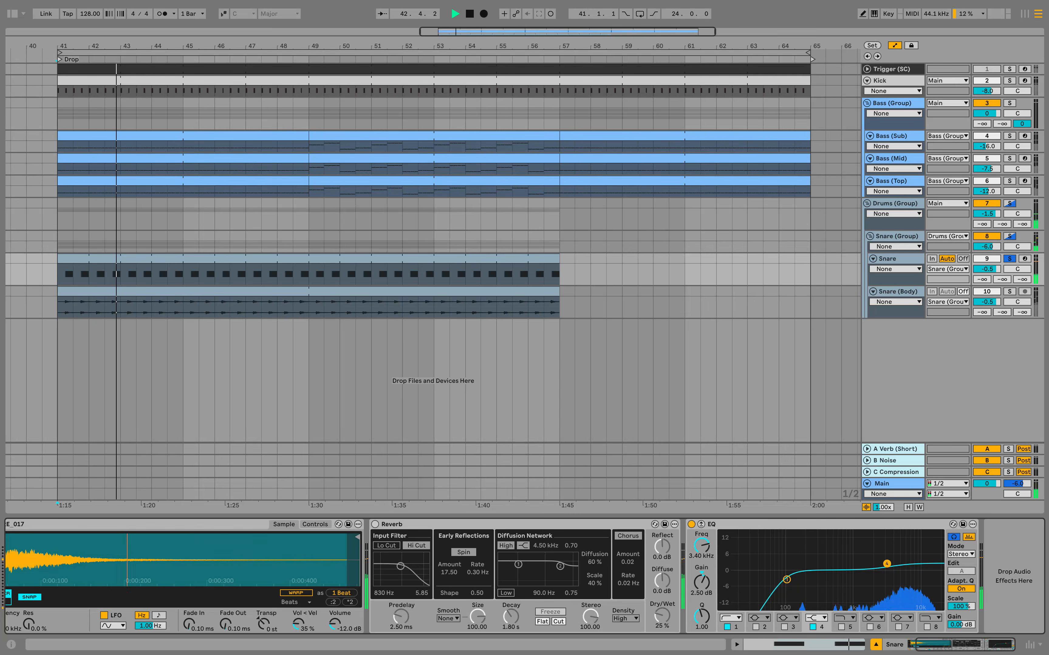
{"action": "scroll", "coordinate": [888, 563], "scroll_direction": "left", "scroll_amount": 3}
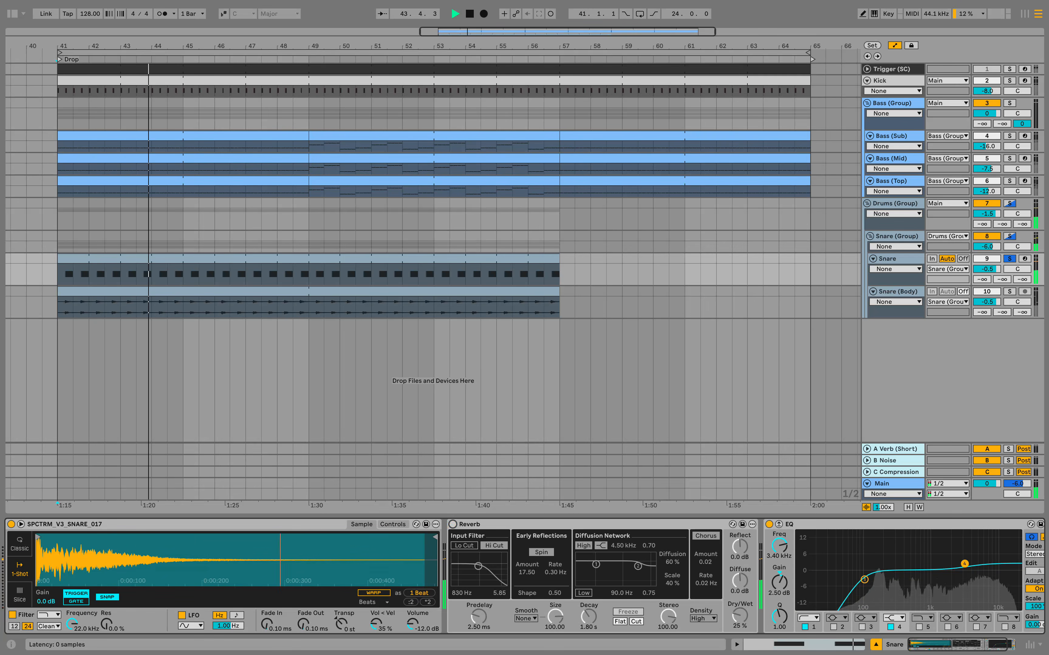
{"action": "left_click", "coordinate": [453, 525]}
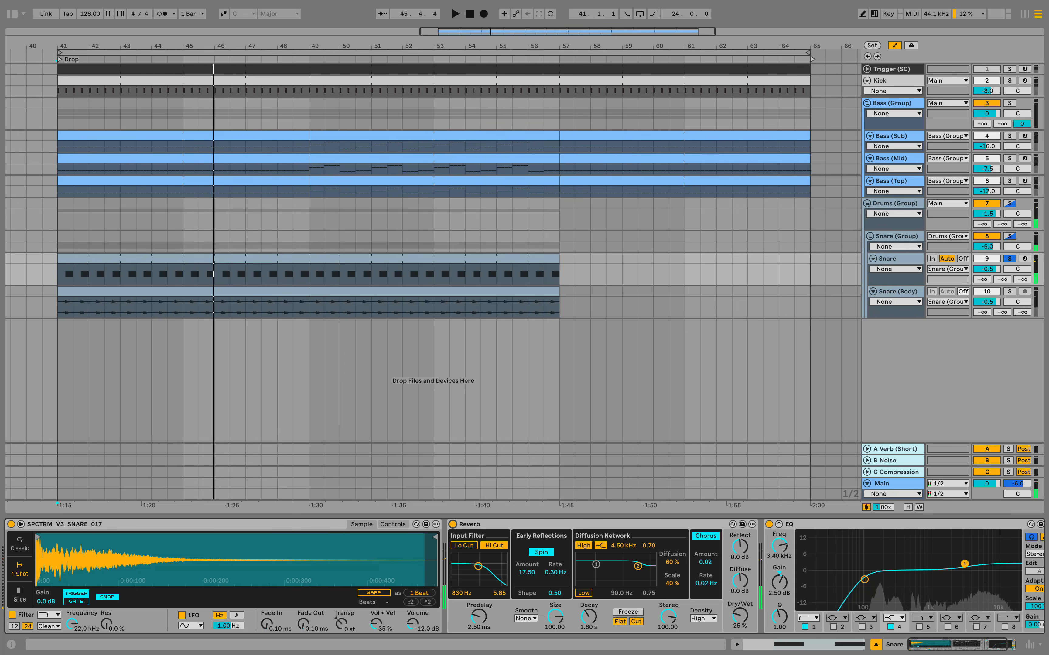
View the EQ on Snare (Body) and turn off the track's solo
{"action": "left_click", "coordinate": [906, 290]}
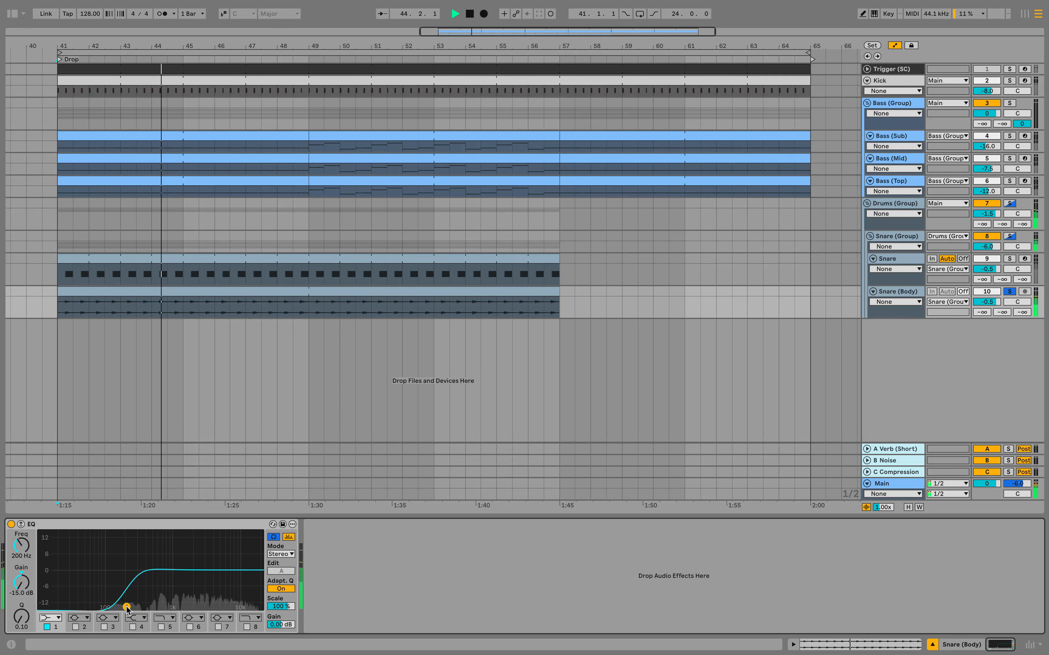
{"action": "left_click", "coordinate": [1011, 293]}
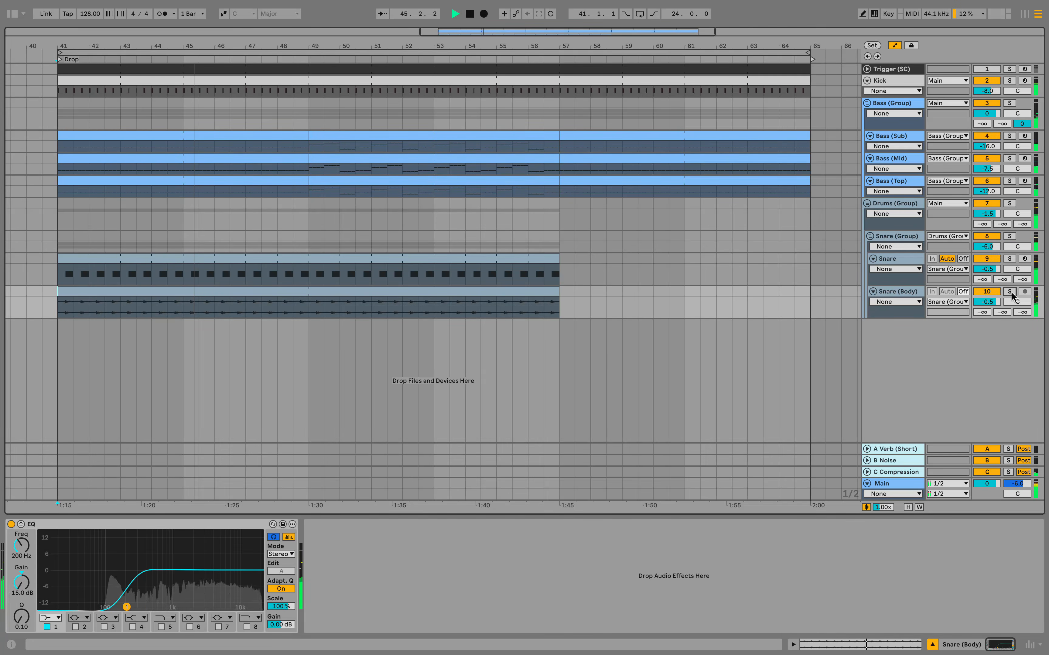
Solo Snare (Group), compare its Soft Snare Compressor rack bypassed and enabled, and turn the solo off
{"action": "left_click", "coordinate": [905, 237]}
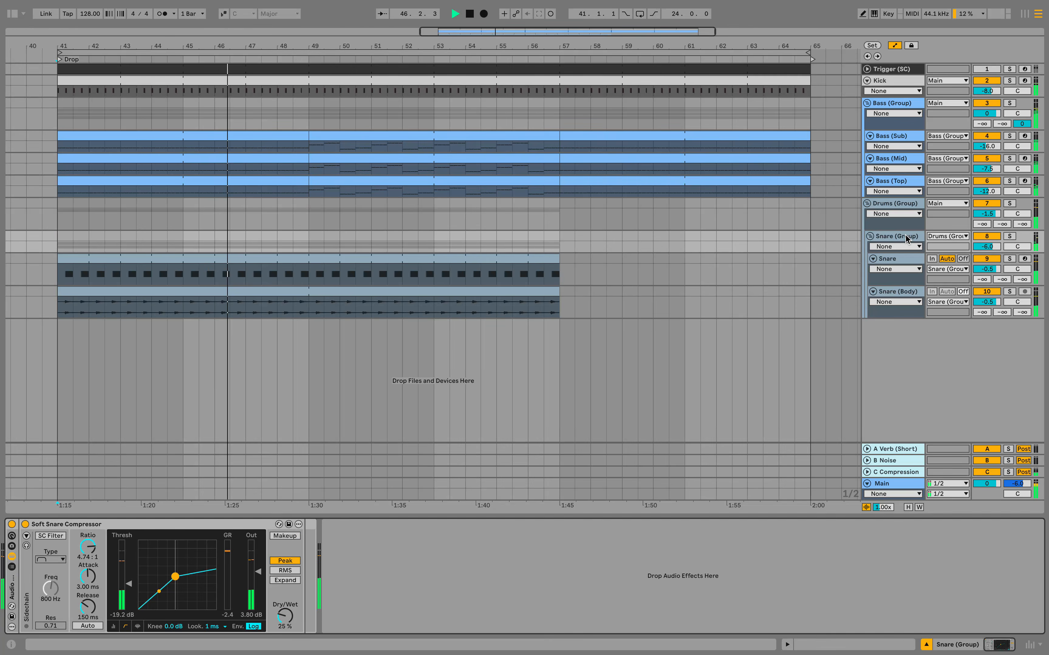
{"action": "key", "text": "s"}
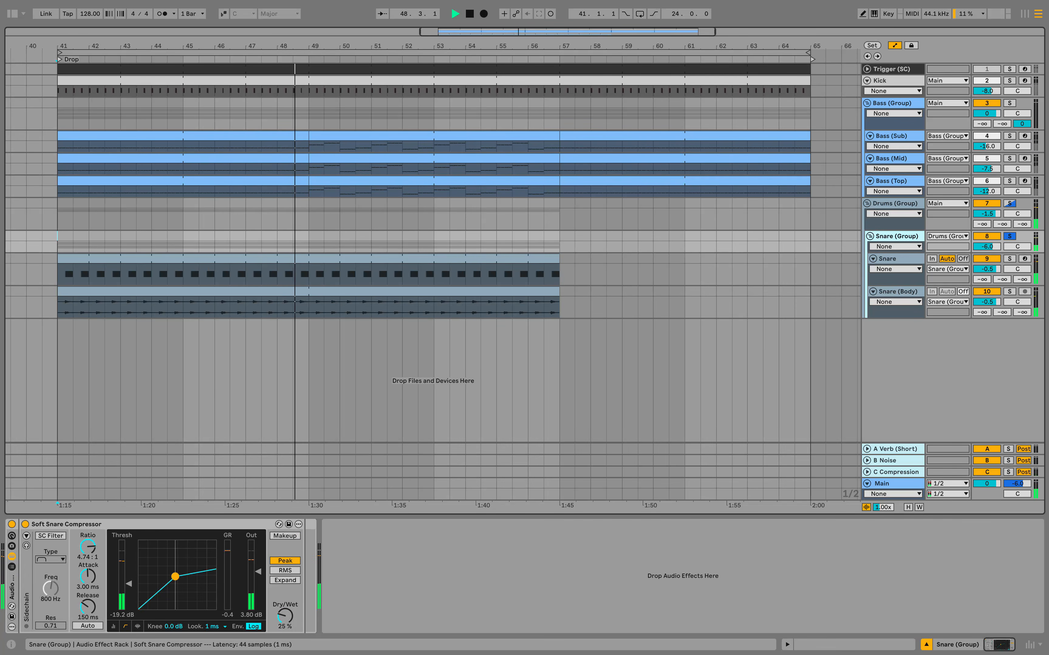
{"action": "left_click", "coordinate": [63, 525]}
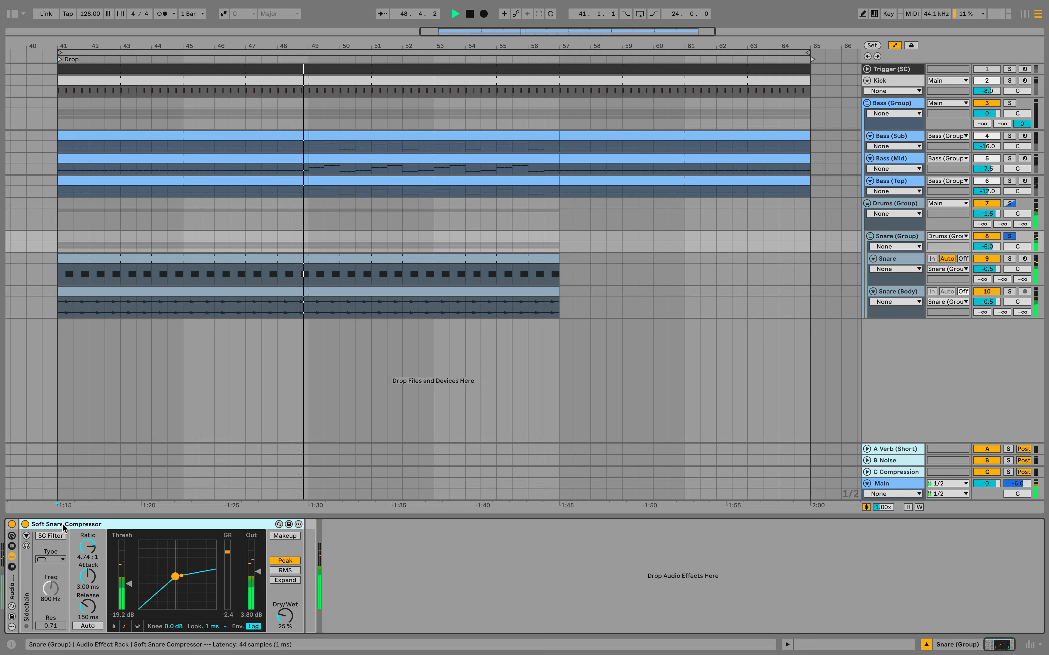
{"action": "left_click", "coordinate": [12, 524]}
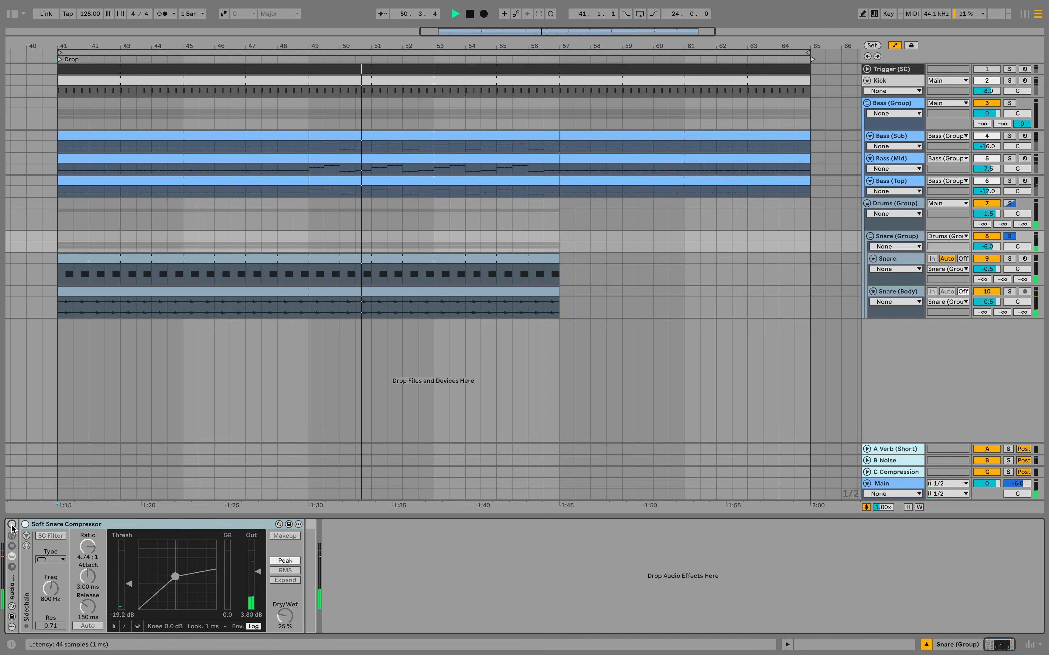
{"action": "left_click", "coordinate": [12, 524]}
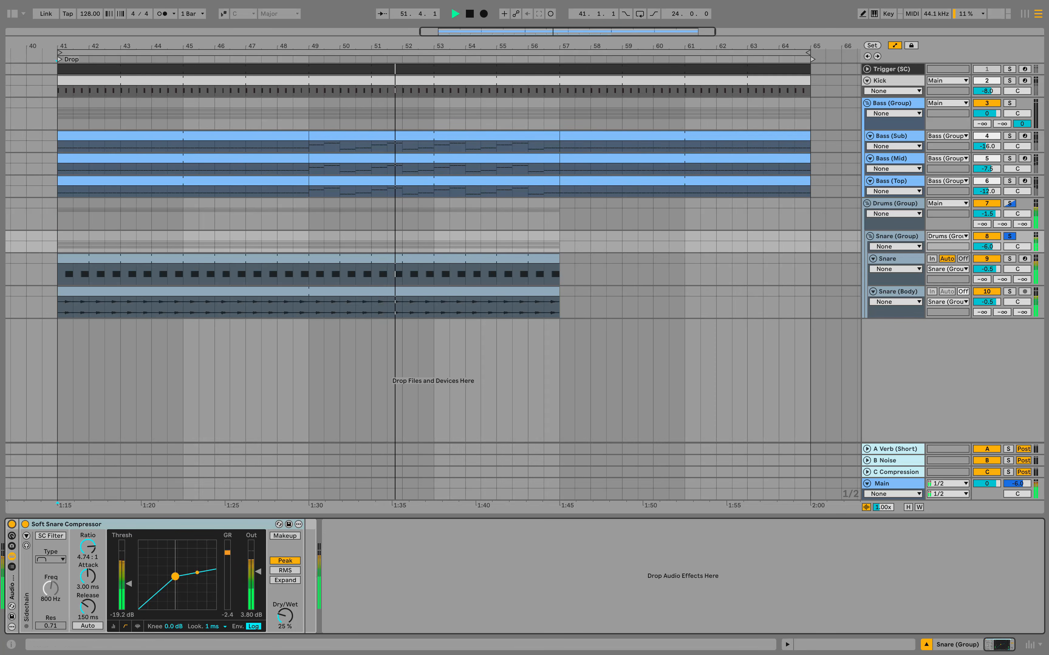
{"action": "left_click", "coordinate": [1010, 236]}
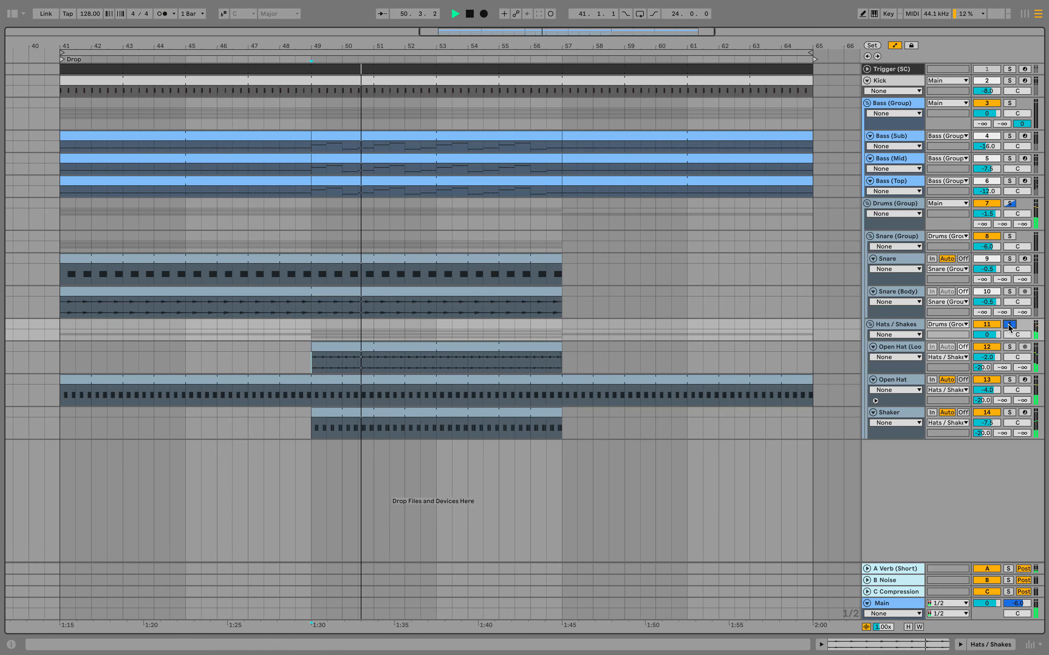
Solo Open Hat (Loop) instead of Hats / Shakes, play it from bar 49 and view its EQ
{"action": "left_click", "coordinate": [1010, 325]}
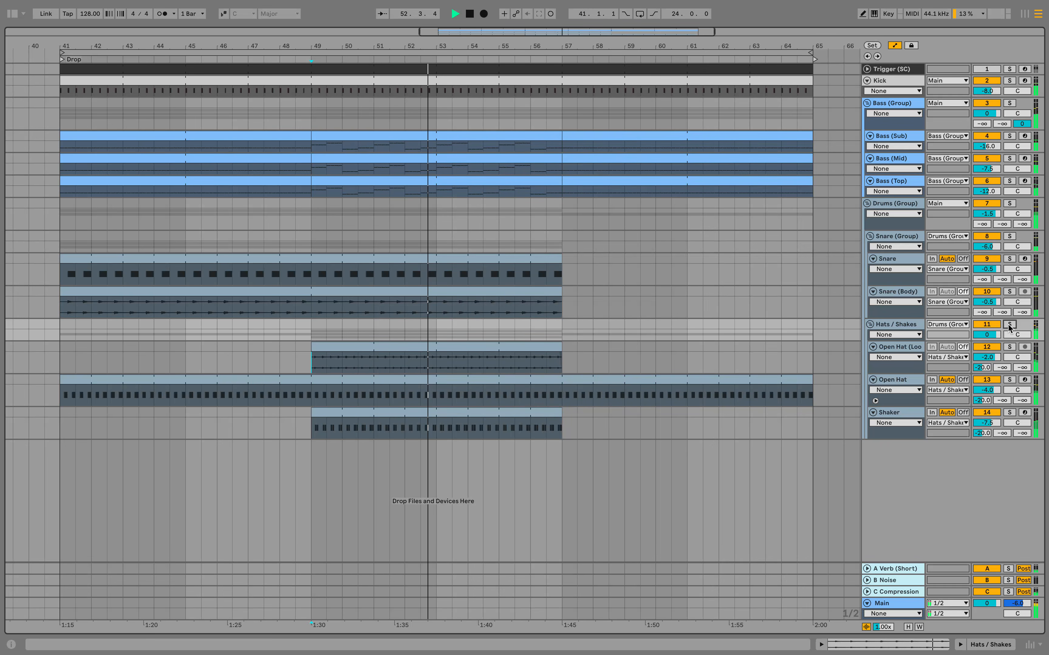
{"action": "left_click", "coordinate": [1010, 347]}
{"action": "double_click", "coordinate": [894, 324]}
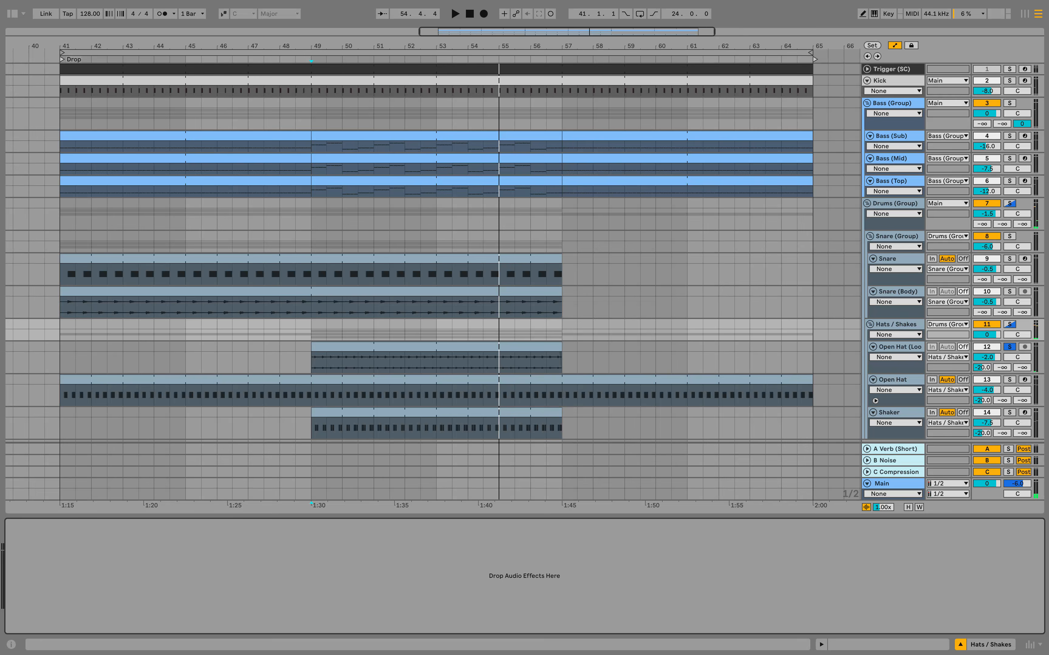
{"action": "scroll", "coordinate": [519, 252], "scroll_direction": "down", "scroll_amount": 1}
{"action": "key", "text": "space"}
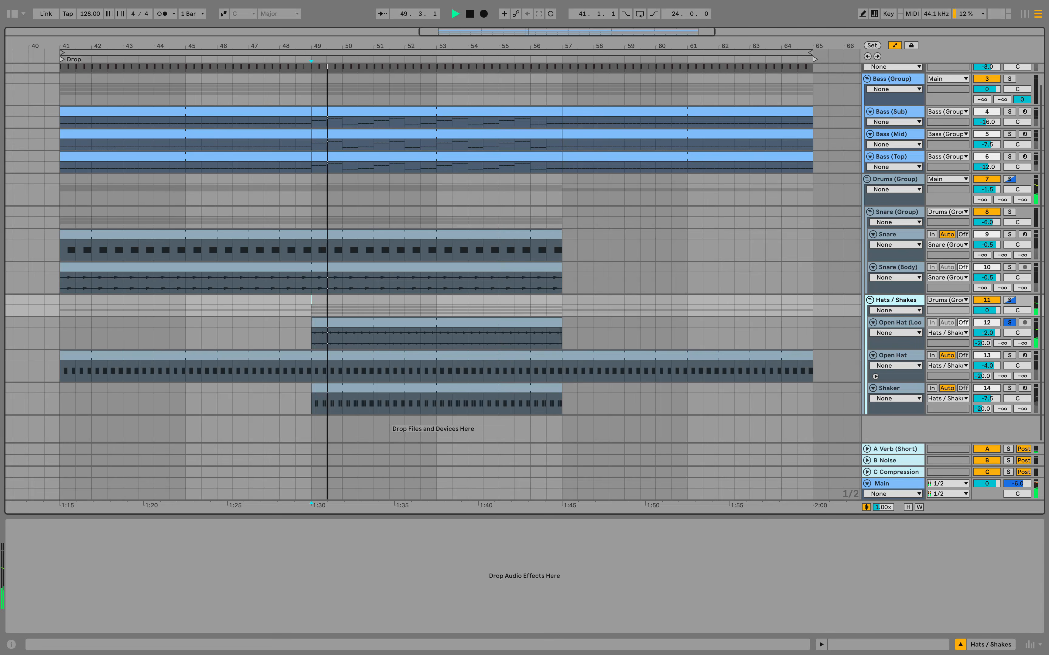
{"action": "key", "text": "ctrl+alt+l"}
{"action": "left_click", "coordinate": [901, 347]}
{"action": "key", "text": "ctrl+alt+l"}
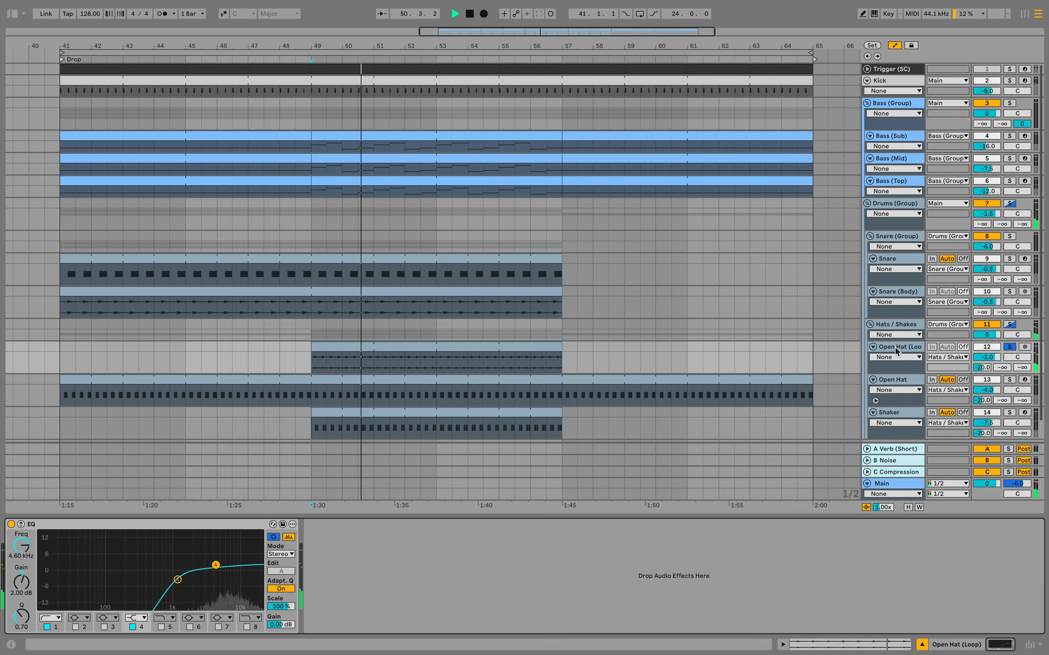
{"action": "scroll", "coordinate": [434, 260], "scroll_direction": "down", "scroll_amount": 1}
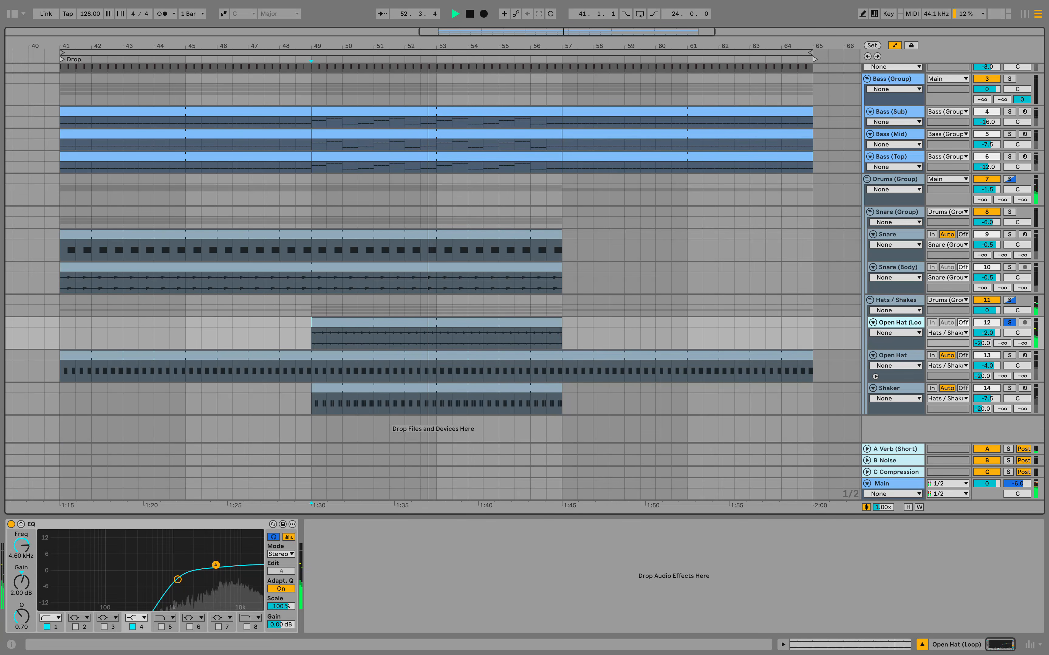
Audition Open Hat and Shaker by soloing each track in turn, and view their devices
{"action": "left_click", "coordinate": [1010, 355]}
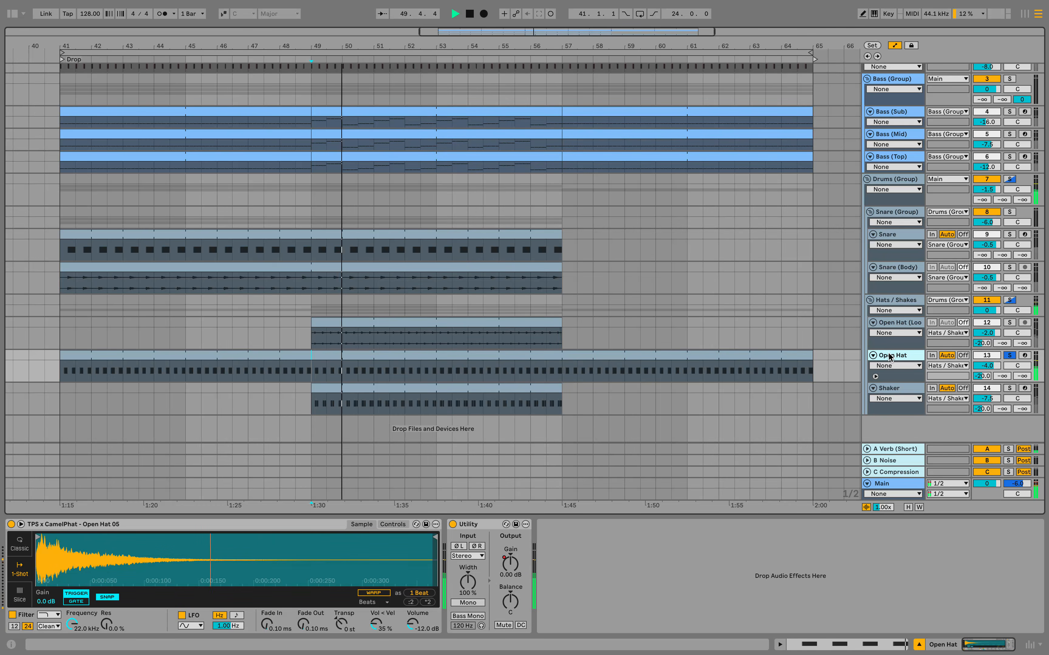
{"action": "left_click", "coordinate": [893, 387]}
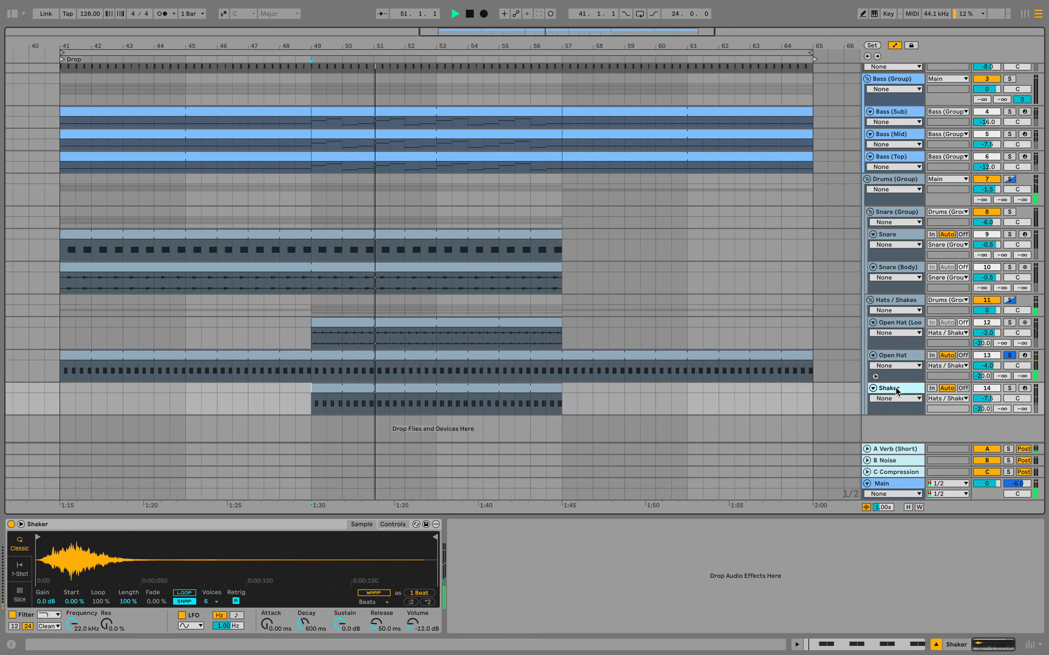
{"action": "key", "text": "space"}
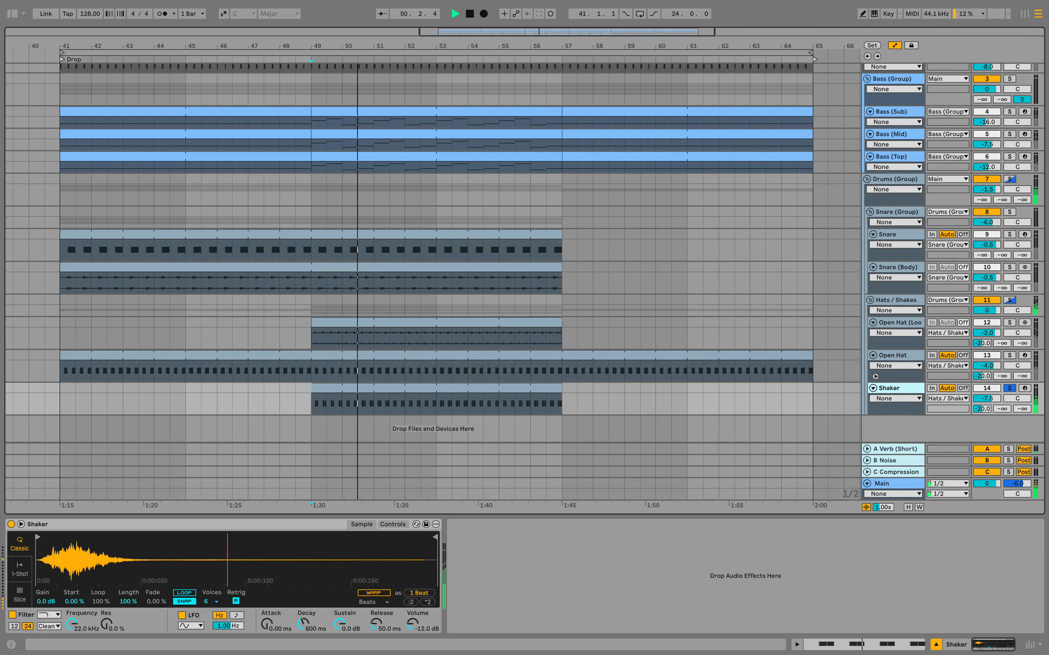
{"action": "key", "text": "space"}
Play Hats / Shakes soloed with the devices hidden, and unfold the A Verb (Short) return track
{"action": "left_click", "coordinate": [1011, 301]}
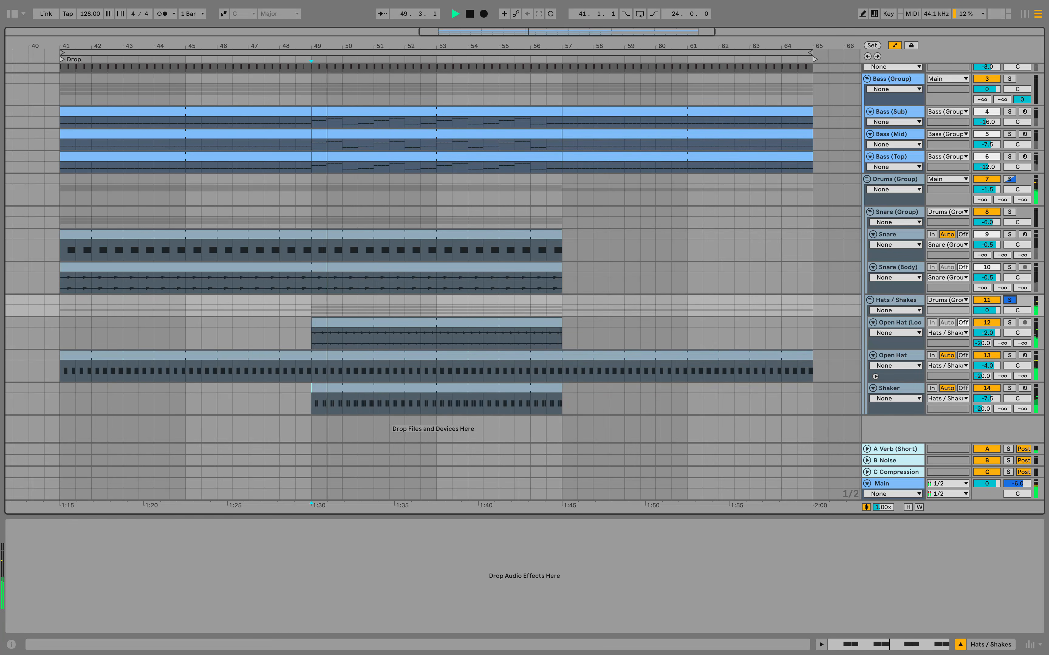
{"action": "key", "text": "super+alt+l"}
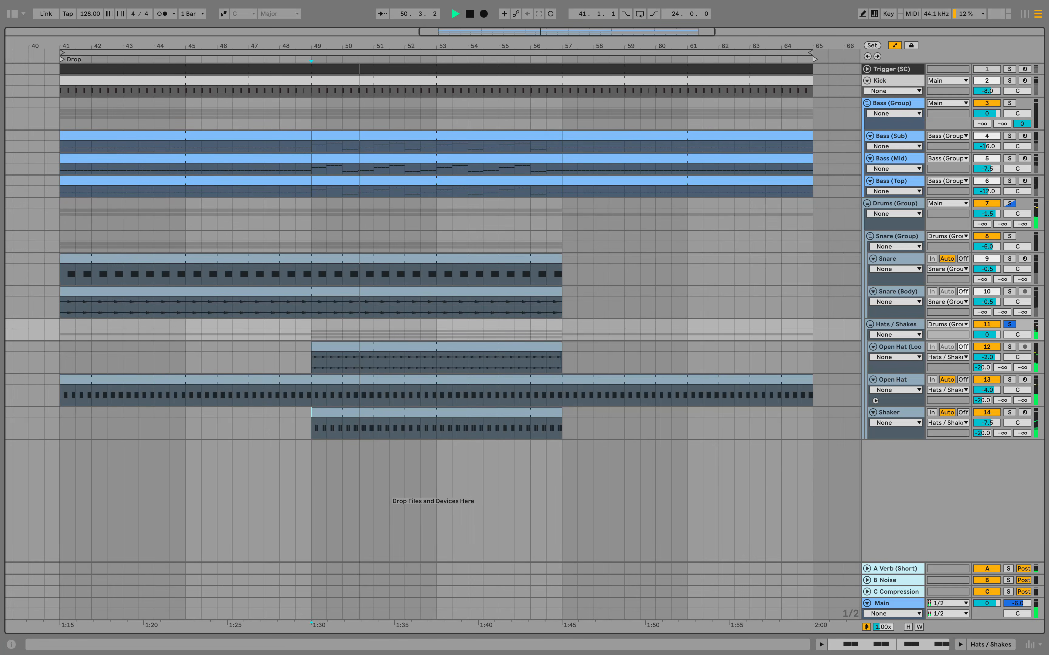
{"action": "right_click", "coordinate": [911, 494]}
{"action": "left_click", "coordinate": [867, 568]}
{"action": "left_click", "coordinate": [868, 568]}
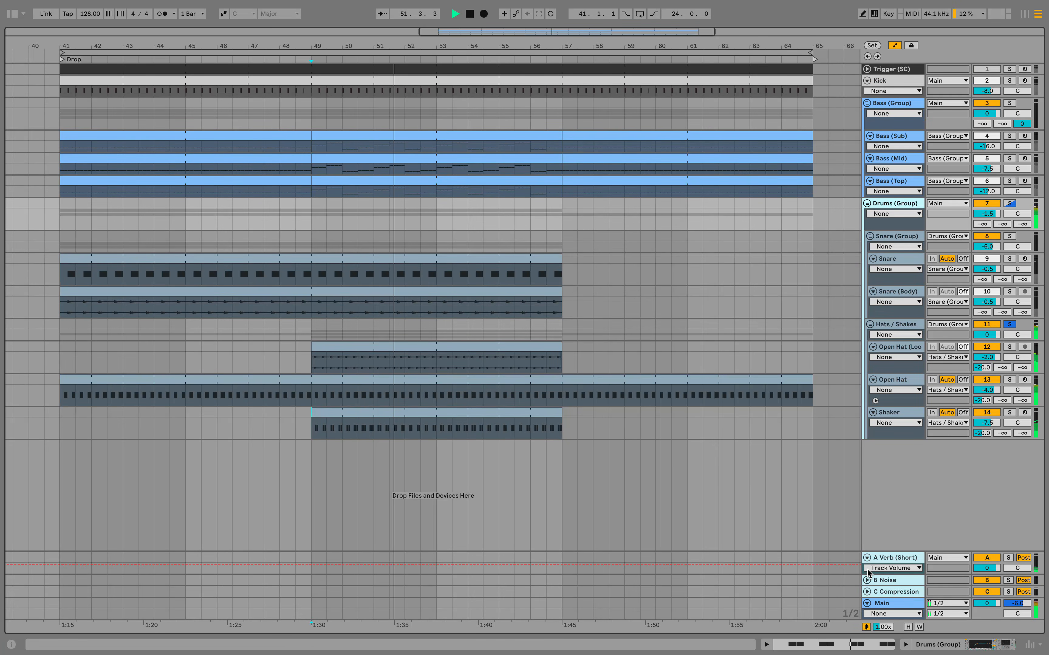
Solo the A Verb (Short) return and view its Small Room reverb and EQ
{"action": "left_click", "coordinate": [1009, 558]}
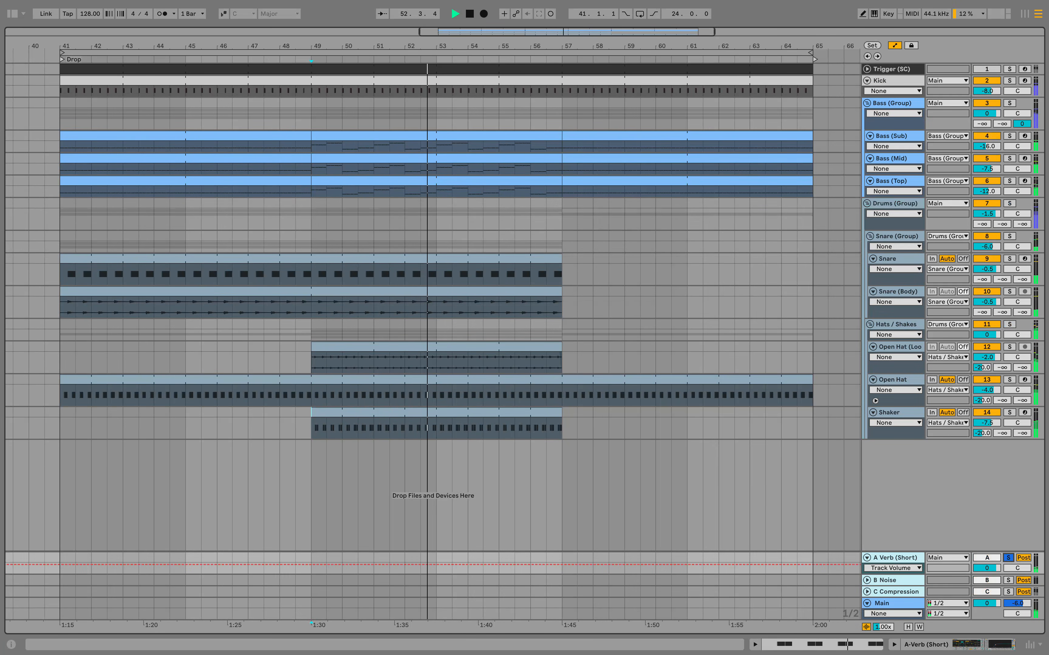
{"action": "key", "text": "super+alt+l"}
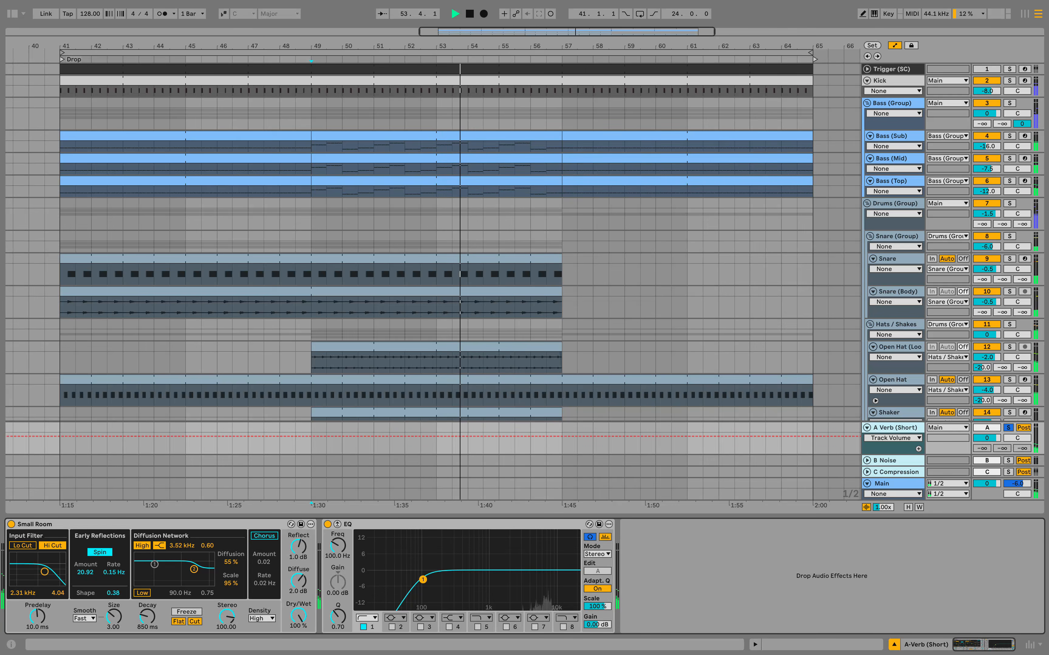
{"action": "scroll", "coordinate": [877, 346], "scroll_direction": "down", "scroll_amount": 3}
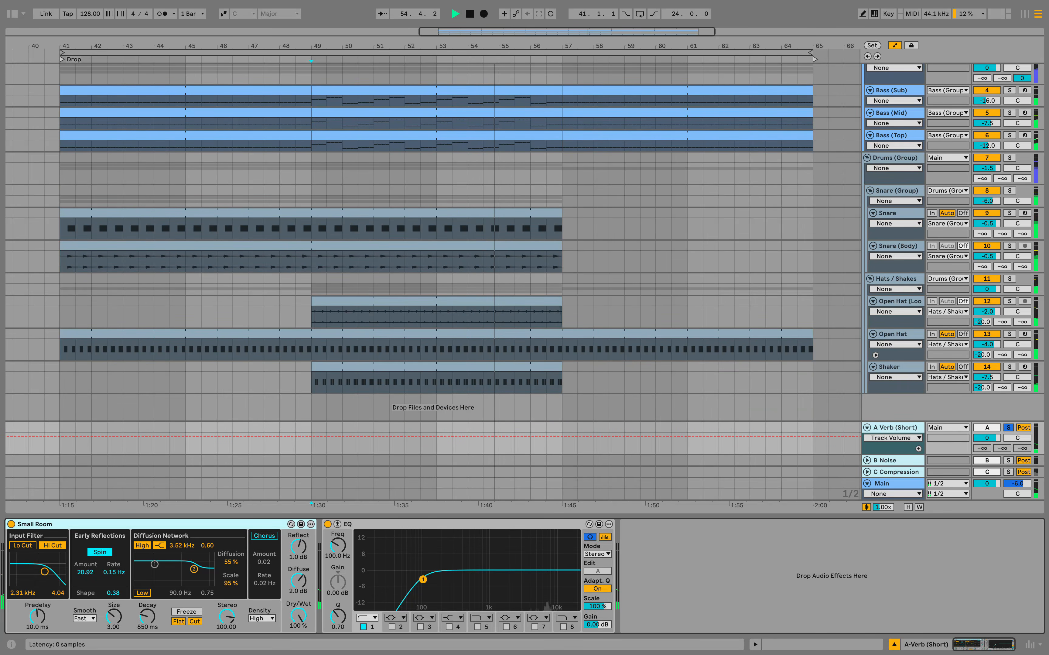
{"action": "left_click", "coordinate": [368, 524]}
Play Hats / Shakes soloed and within the full mix with devices hidden, and set the insert marker at bar 49 on Open Hat (Loop)
{"action": "left_click", "coordinate": [1010, 279]}
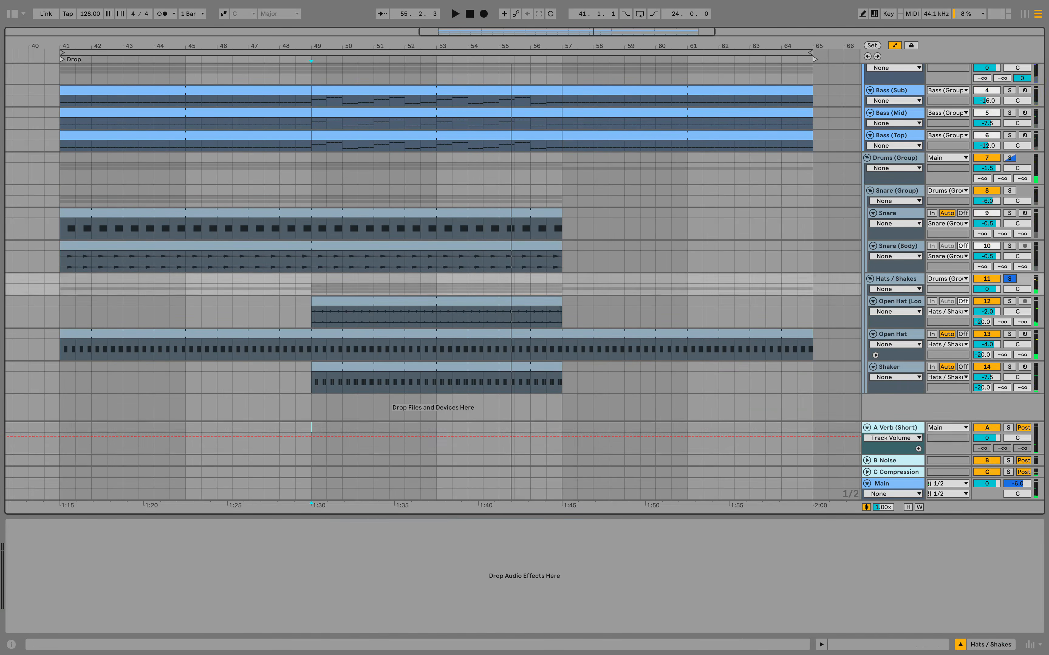
{"action": "key", "text": "super+alt+l"}
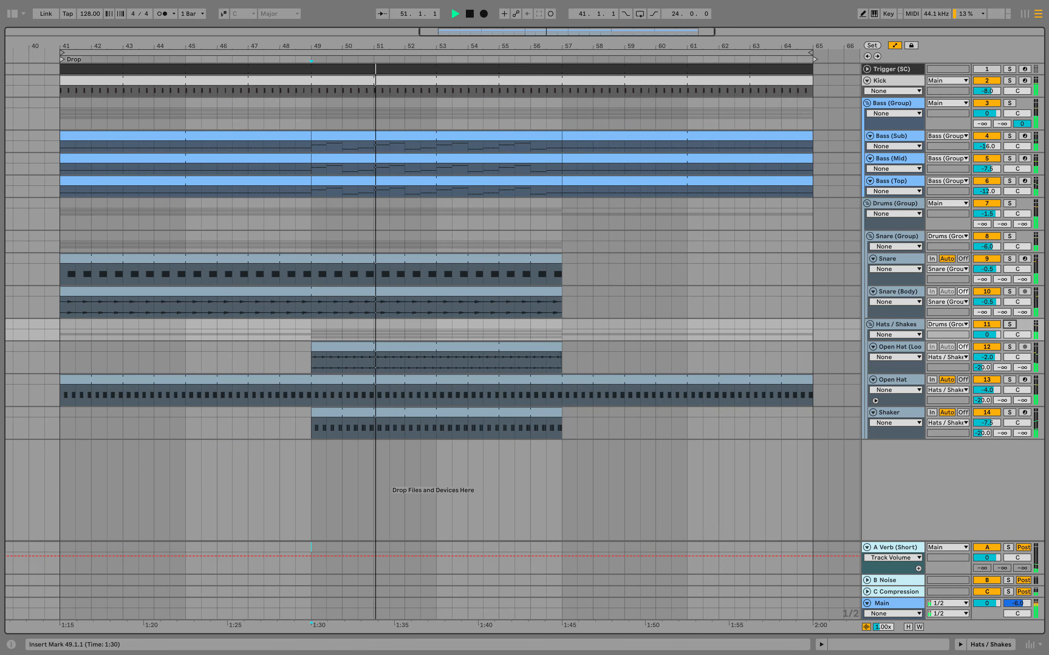
{"action": "left_click", "coordinate": [311, 368]}
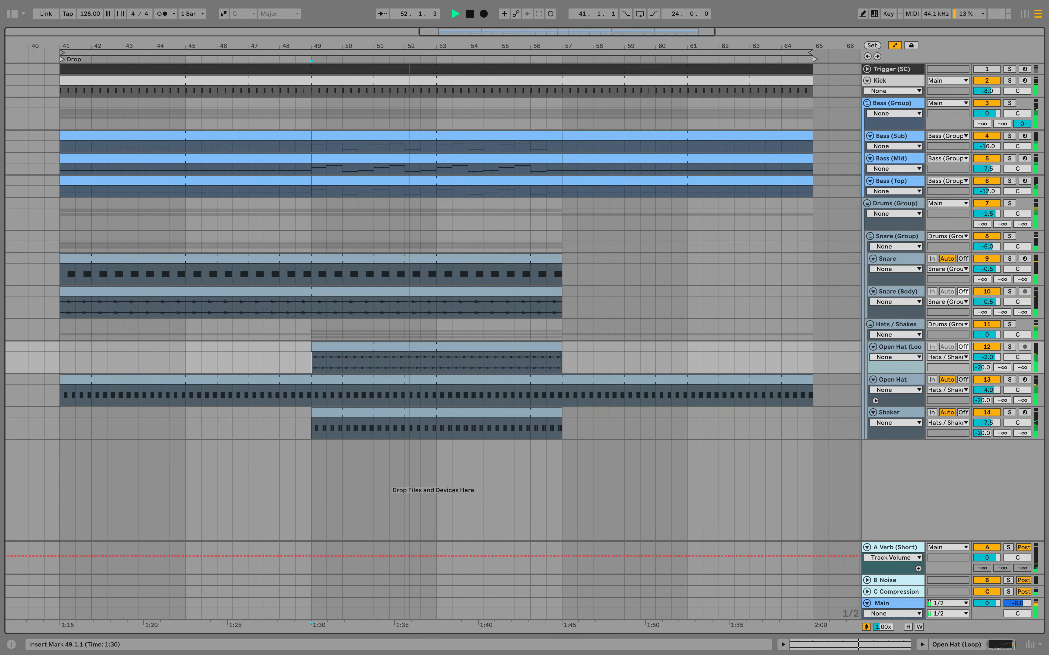
Show the devices of Drums (Group), solo the group and play it from bar 49
{"action": "double_click", "coordinate": [899, 204]}
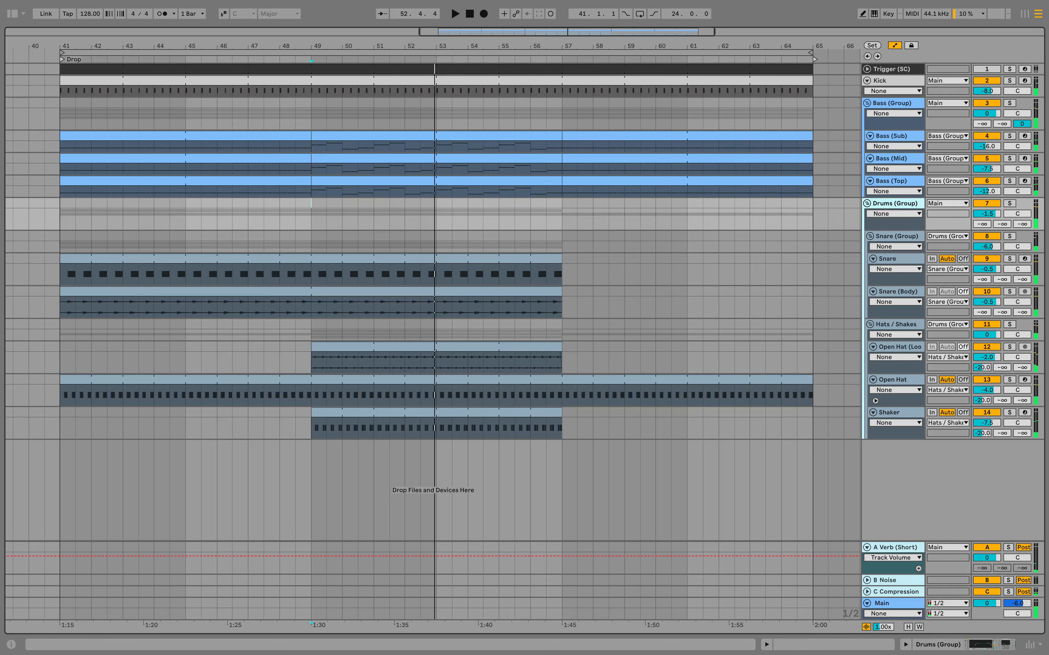
{"action": "left_click", "coordinate": [1010, 203]}
{"action": "key", "text": "space"}
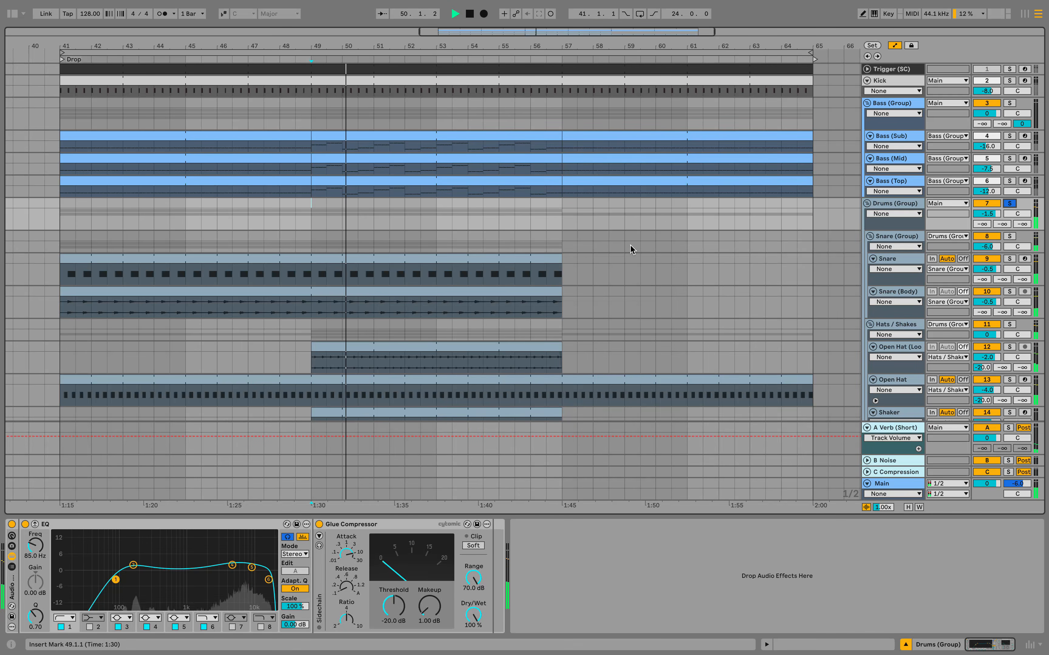
Inspect the EQ bands on Drums (Group), bypass its Glue Compressor and replay from bar 49
{"action": "left_click", "coordinate": [165, 524]}
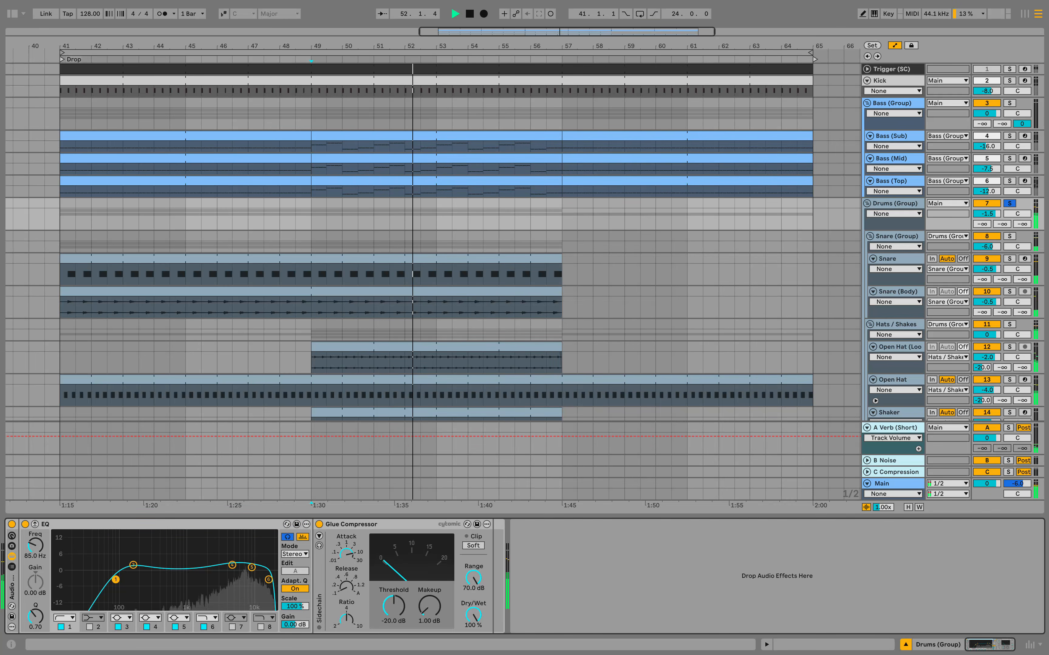
{"action": "left_click", "coordinate": [133, 565]}
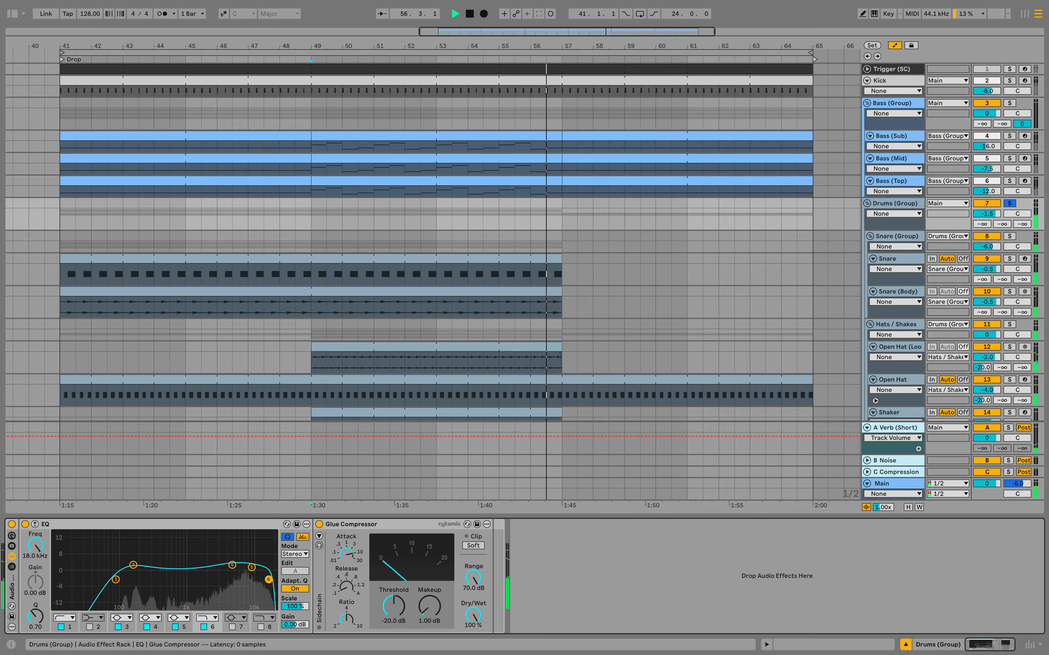
{"action": "left_click", "coordinate": [319, 524]}
{"action": "key", "text": "space"}
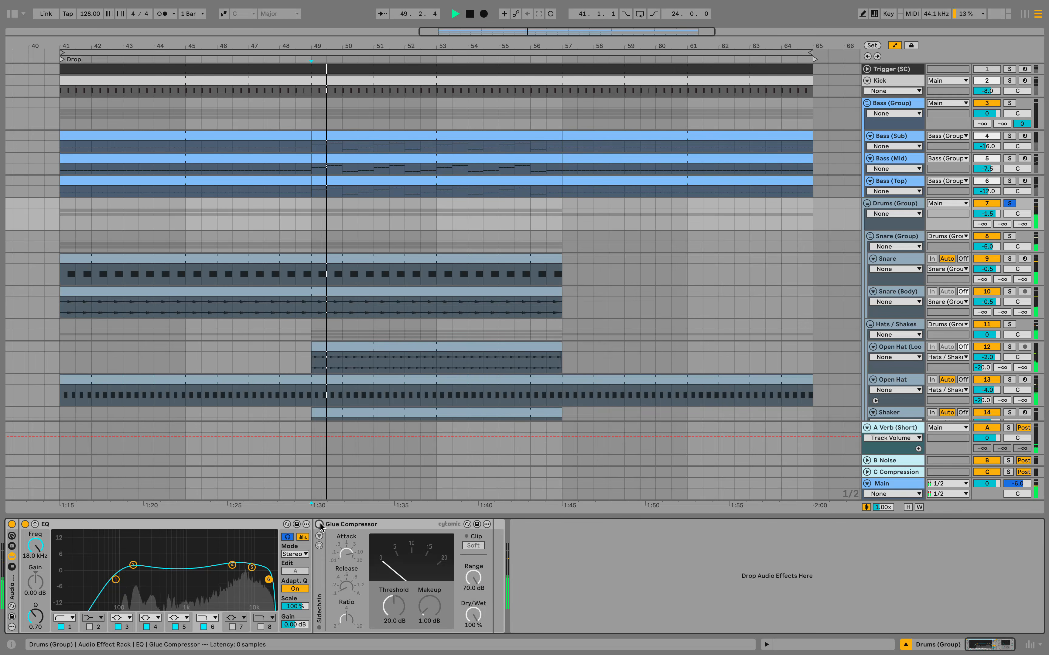
Re-enable the Glue Compressor on Drums (Group), unsolo the group to play the full mix, and hide the devices
{"action": "left_click", "coordinate": [320, 524]}
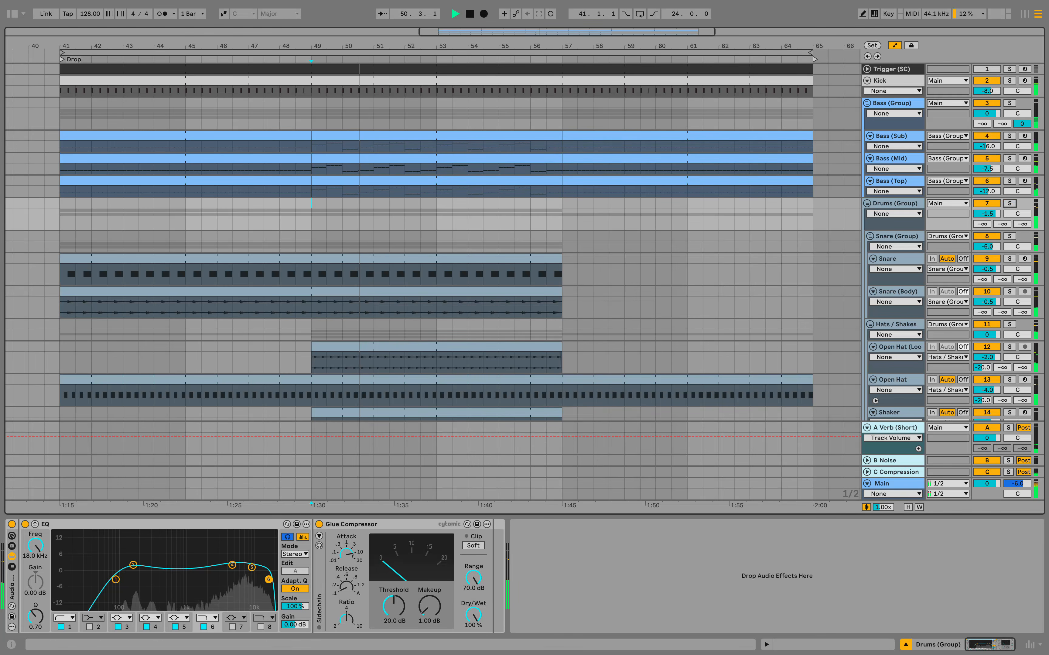
{"action": "scroll", "coordinate": [433, 238], "scroll_direction": "down", "scroll_amount": 2}
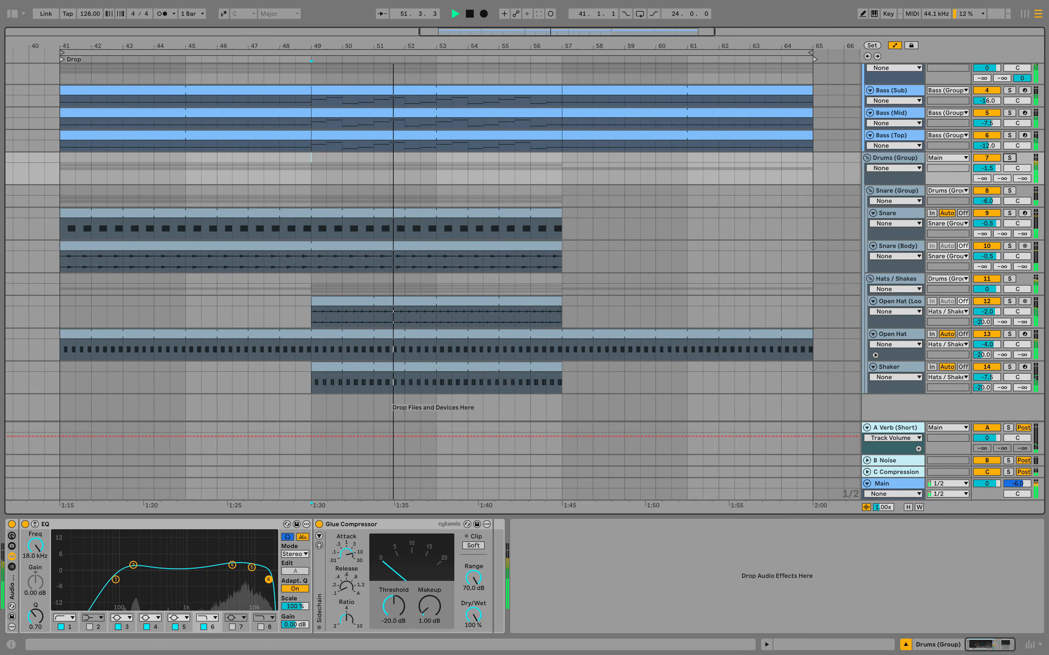
{"action": "key", "text": "ctrl+alt+l"}
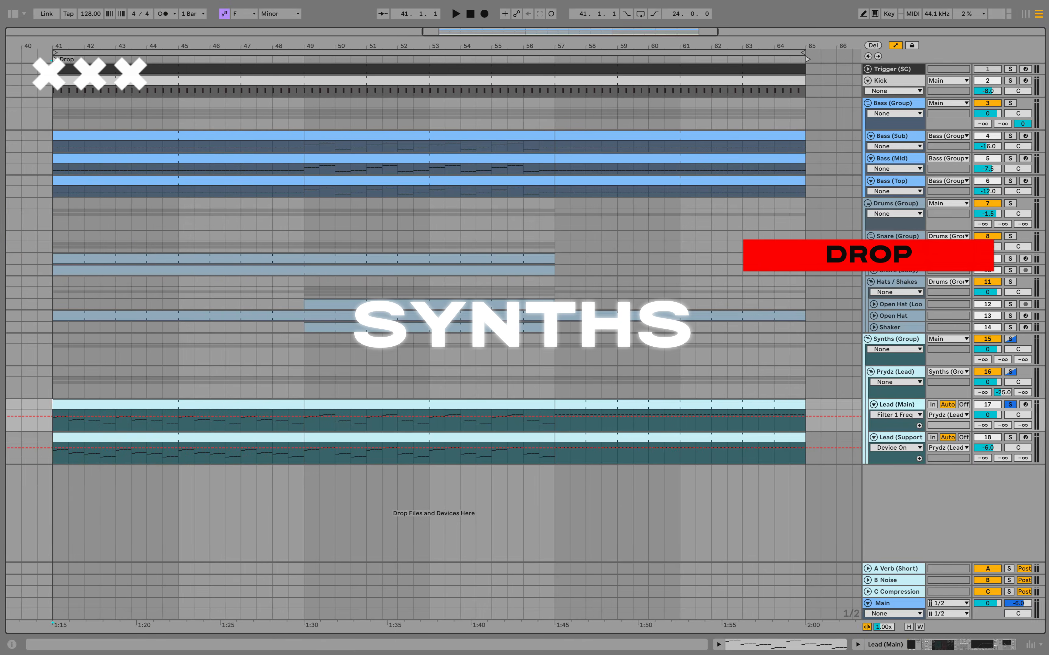
Show the devices of Lead (Main) and view its Serum 2 patch LD - Lead (Main), closing the plug-in window again
{"action": "double_click", "coordinate": [905, 409]}
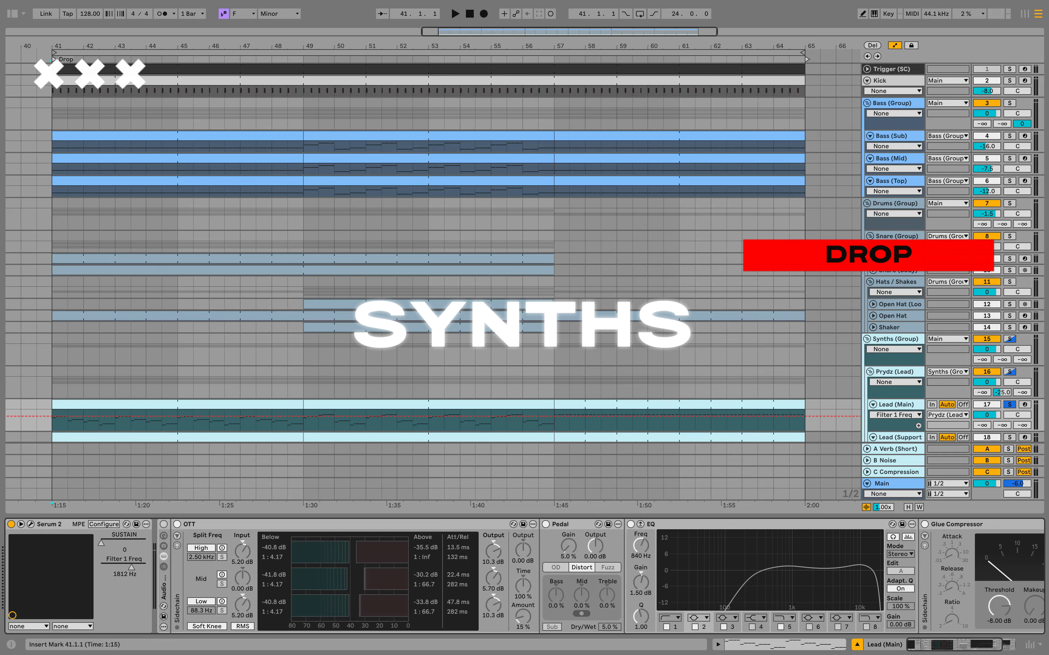
{"action": "key", "text": "super+alt+p"}
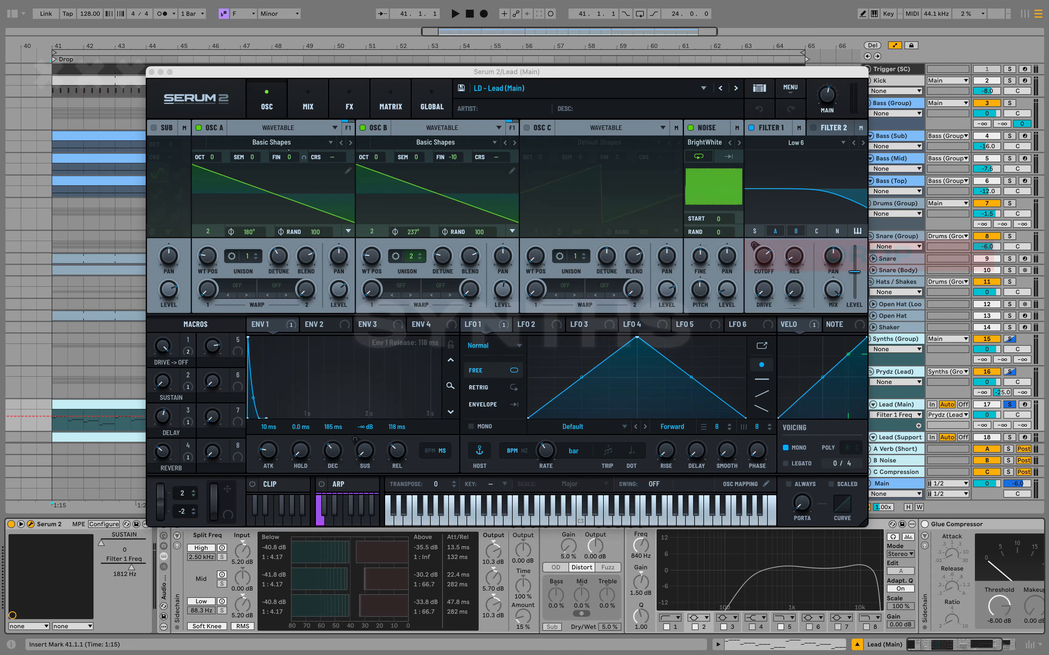
{"action": "key", "text": "super+alt+p"}
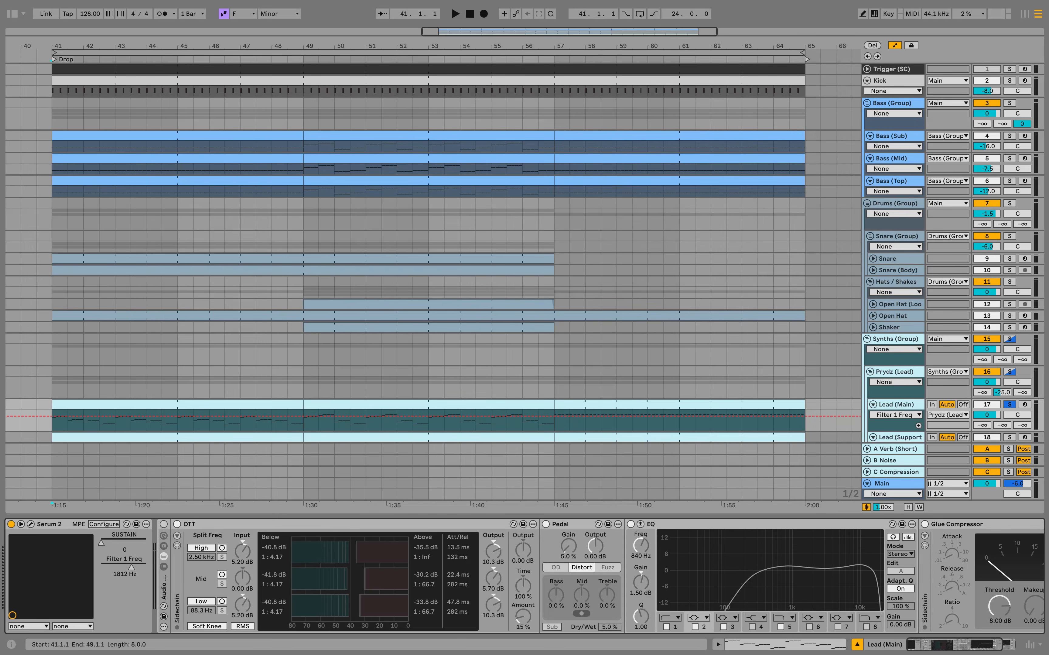
Try raising the opening note of each four-note group in the Lead (Main) clip's first two bars to F3, C3, B♭2 and F2
{"action": "key", "text": "super+alt+e"}
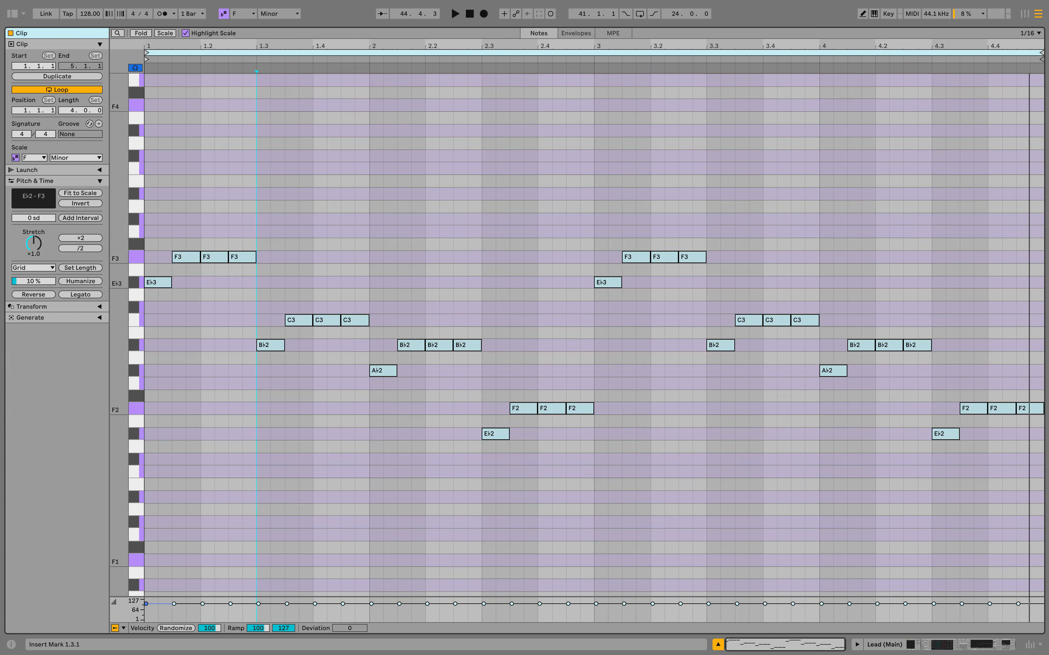
{"action": "key", "text": "space"}
{"action": "left_click", "coordinate": [166, 286]}
{"action": "key", "text": "Up"}
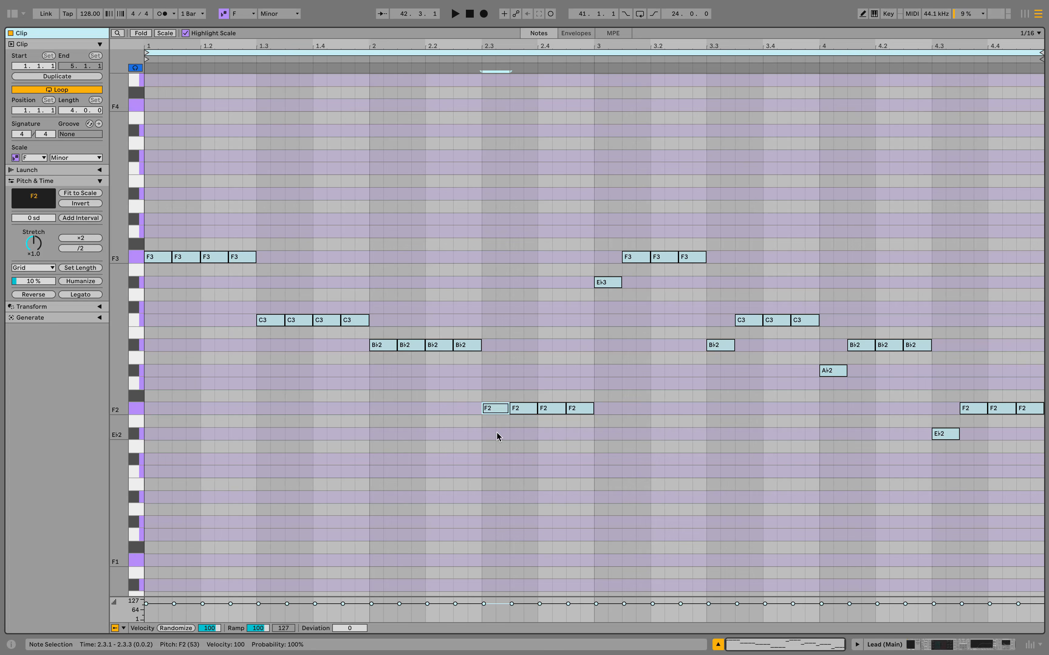
{"action": "key", "text": "space"}
{"action": "left_click", "coordinate": [484, 317]}
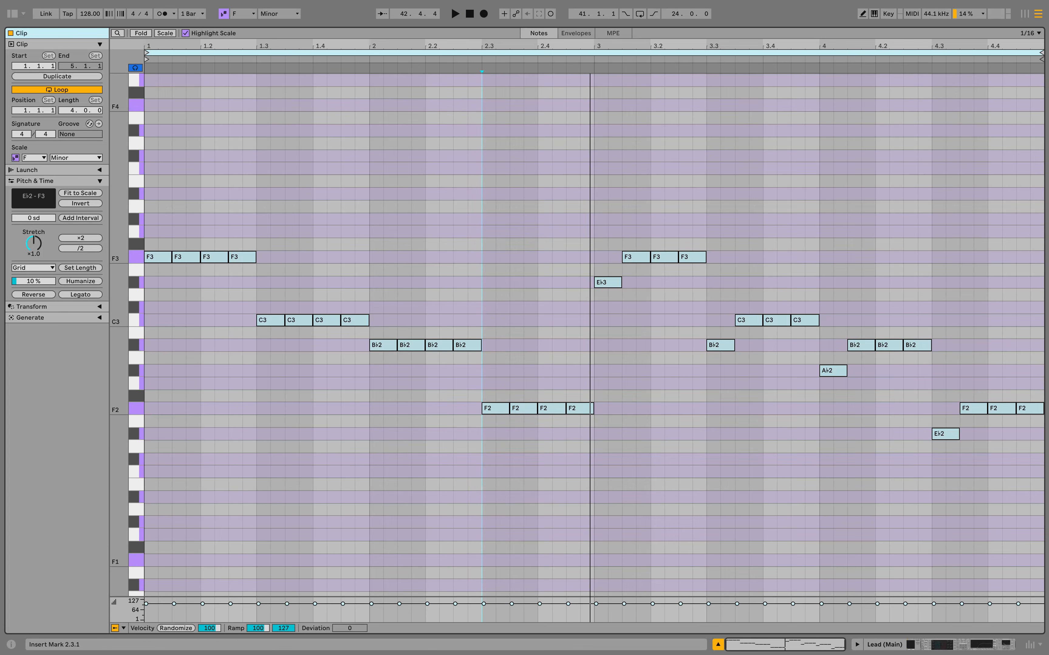
Return the four raised opening notes to E♭3, B♭2, A♭2 and E♭2, play the clip and close the note editor
{"action": "key", "text": "space"}
{"action": "key", "text": "Down"}
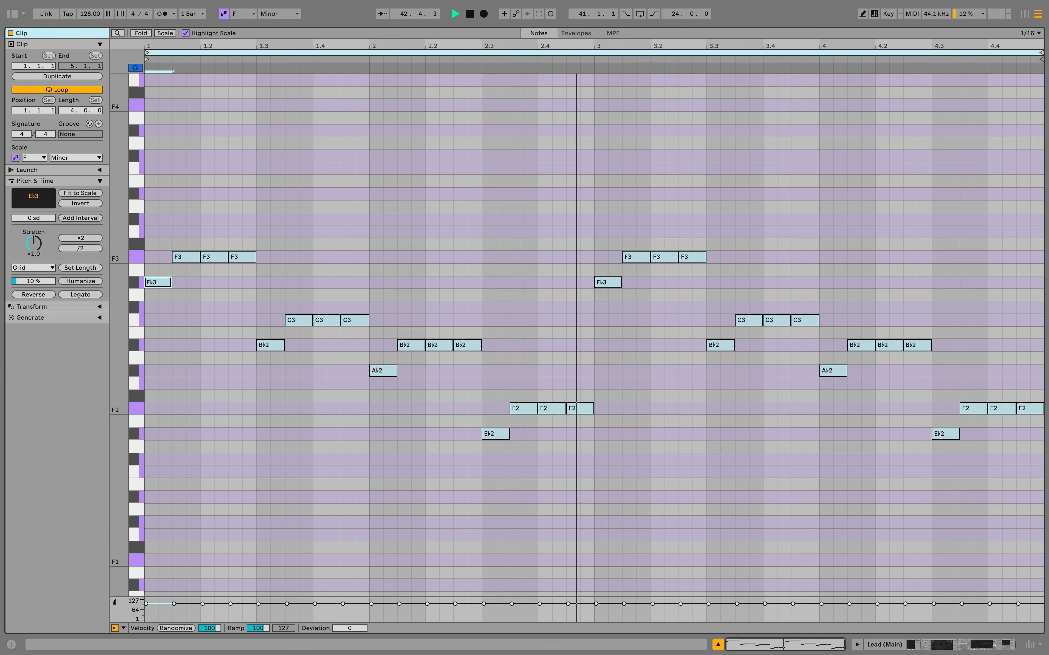
{"action": "key", "text": "ctrl+alt+e"}
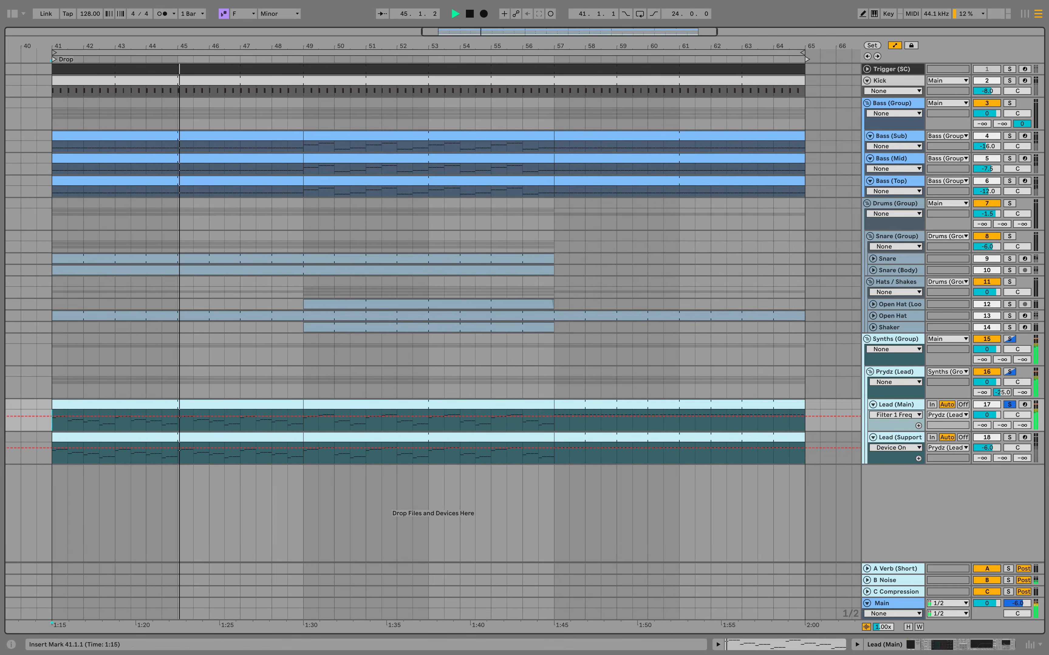
Unsolo Lead (Main) to hear it in the full mix, and select its clip from bar 49 to 57 for playback
{"action": "left_click", "coordinate": [304, 418], "text": "shift"}
{"action": "left_click", "coordinate": [1010, 405]}
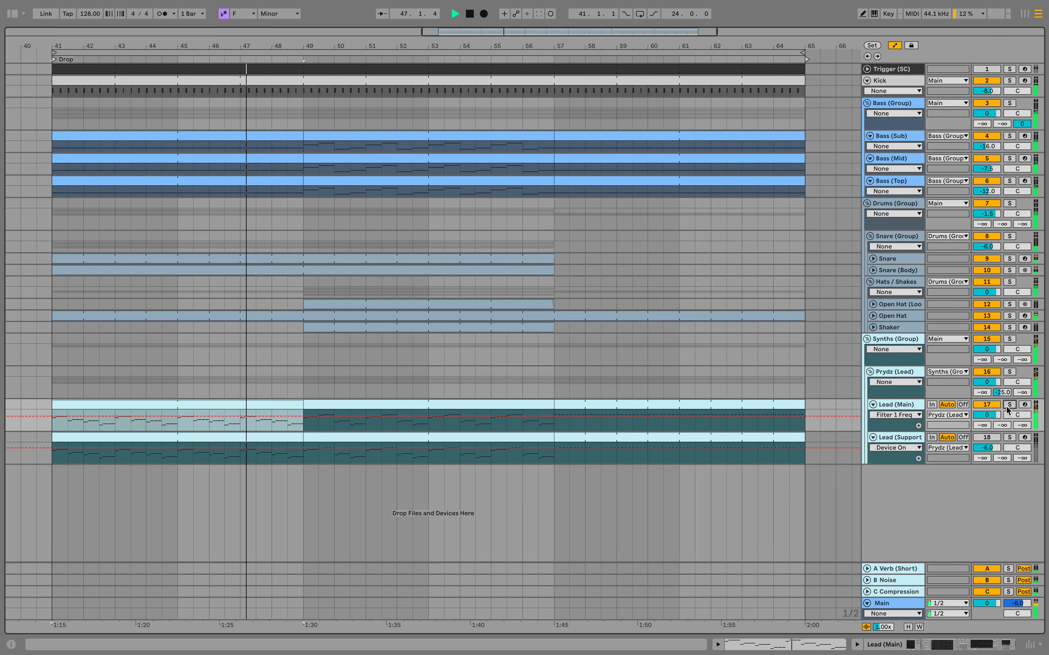
{"action": "left_click", "coordinate": [303, 418]}
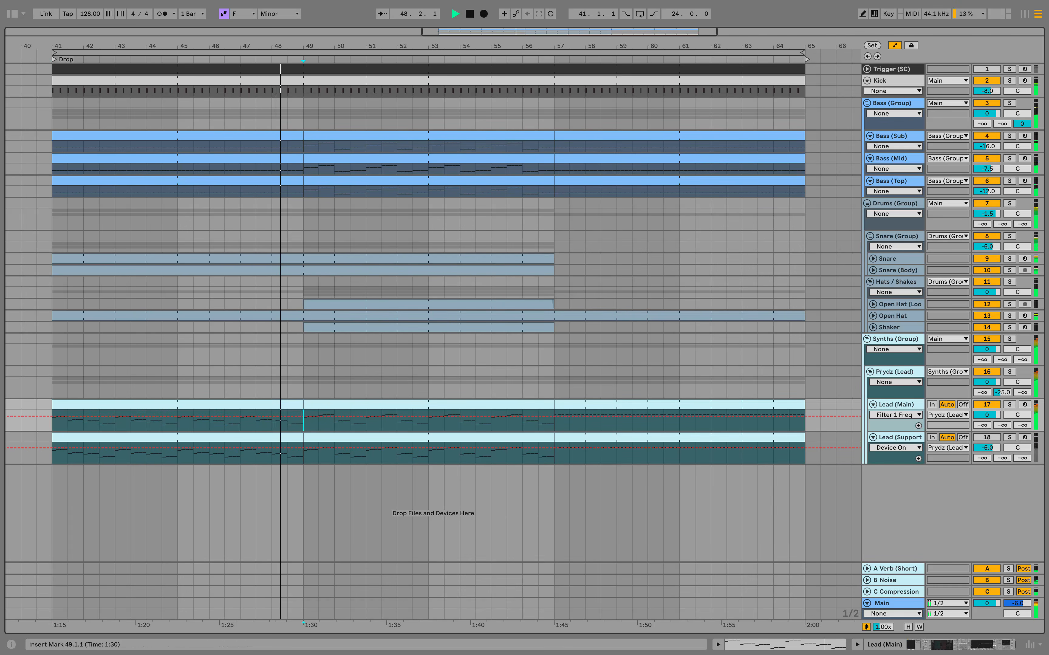
{"action": "left_click_drag", "start_coordinate": [303, 418], "coordinate": [554, 418]}
{"action": "key", "text": "space"}
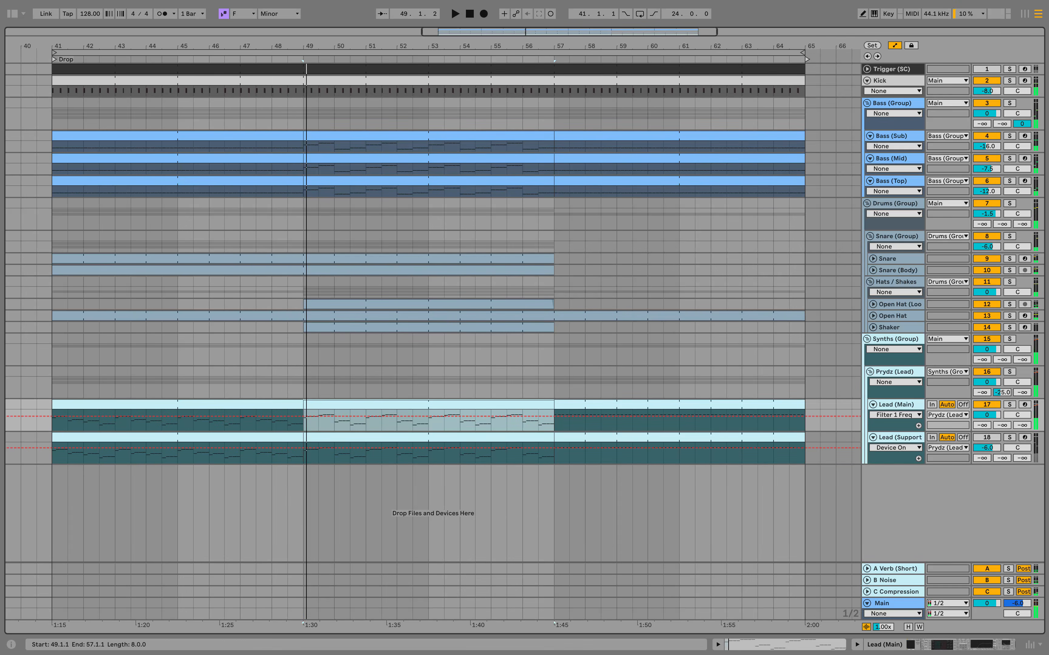
Open the Lead (Main) clip at bar 49 and examine its first two note groups, E♭3–F3 and G3–A♭3, during playback
{"action": "key", "text": "shift+Tab"}
{"action": "left_click_drag", "start_coordinate": [158, 276], "coordinate": [242, 330]}
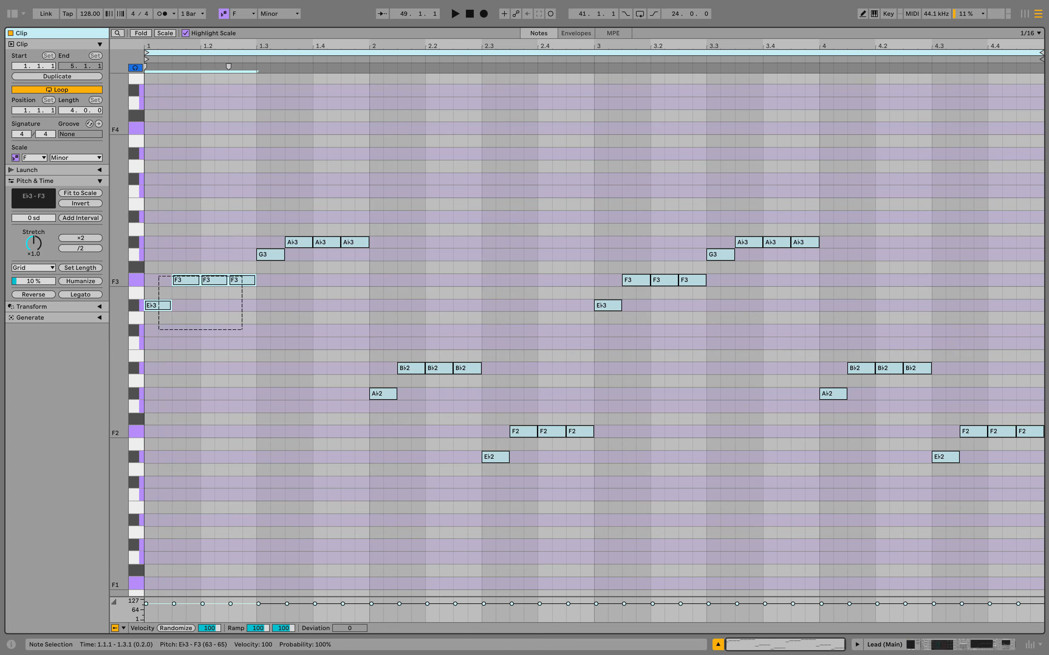
{"action": "left_click_drag", "start_coordinate": [271, 220], "coordinate": [350, 268]}
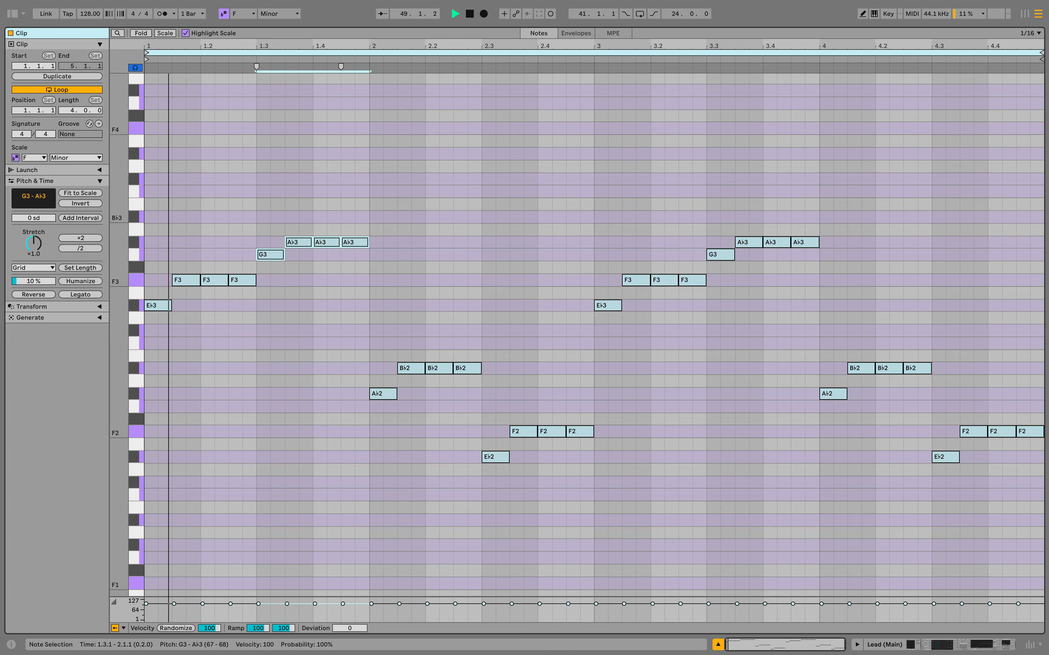
{"action": "left_click_drag", "start_coordinate": [261, 286], "coordinate": [369, 196]}
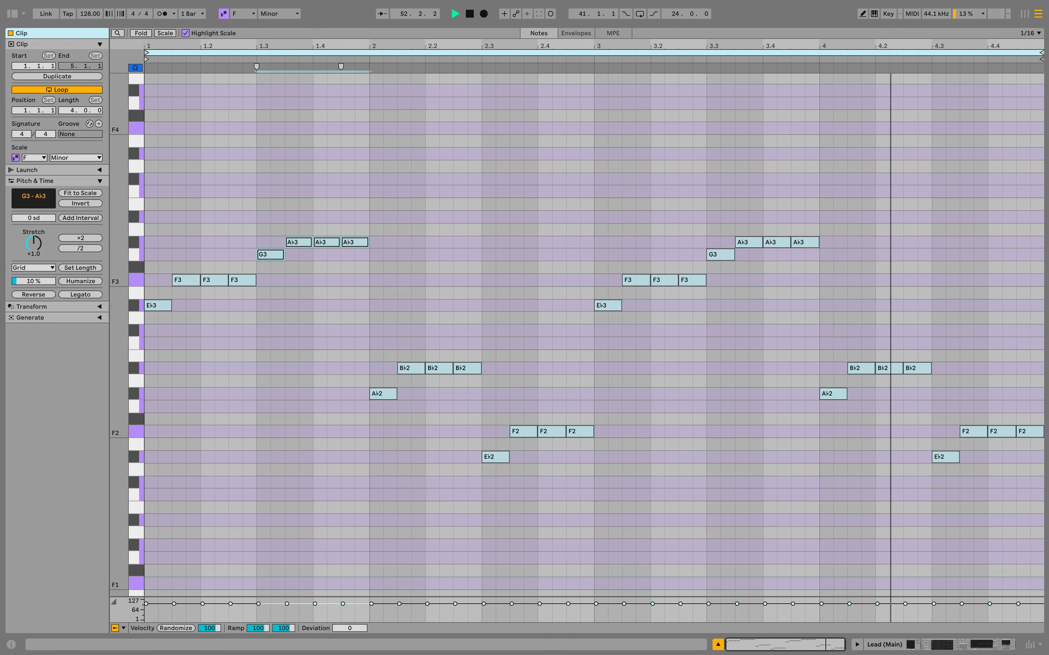
Play the Lead (Main) clip from bar 57 to 65, examining its repeated A♭3 notes in the note editor
{"action": "key", "text": "alt+super+l"}
{"action": "left_click", "coordinate": [429, 404]}
{"action": "key", "text": "space"}
{"action": "left_click", "coordinate": [680, 404]}
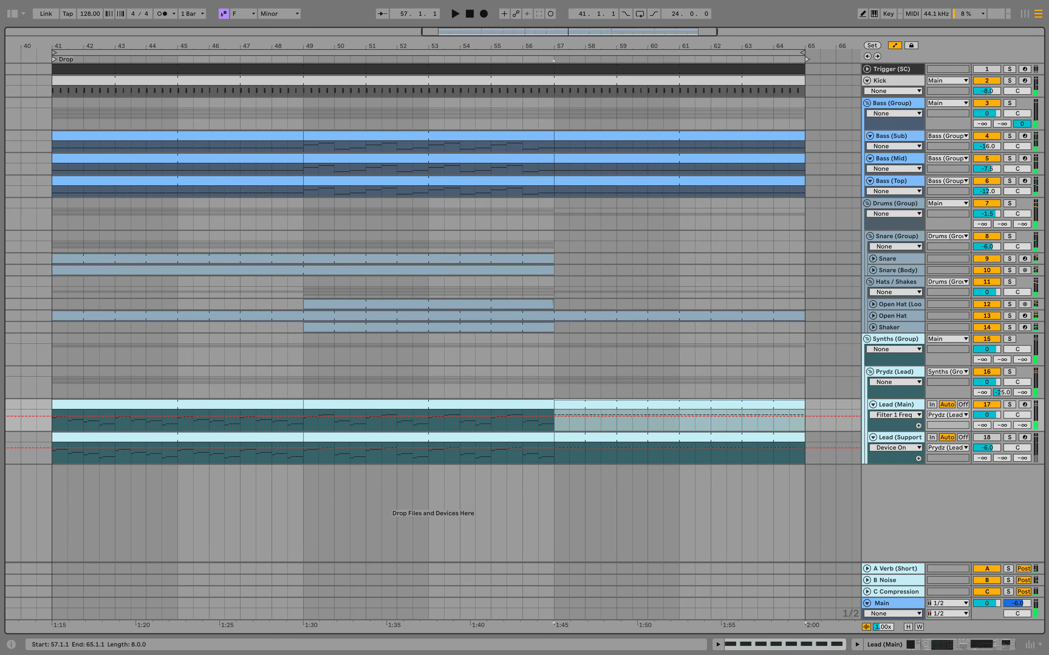
{"action": "key", "text": "alt+super+l"}
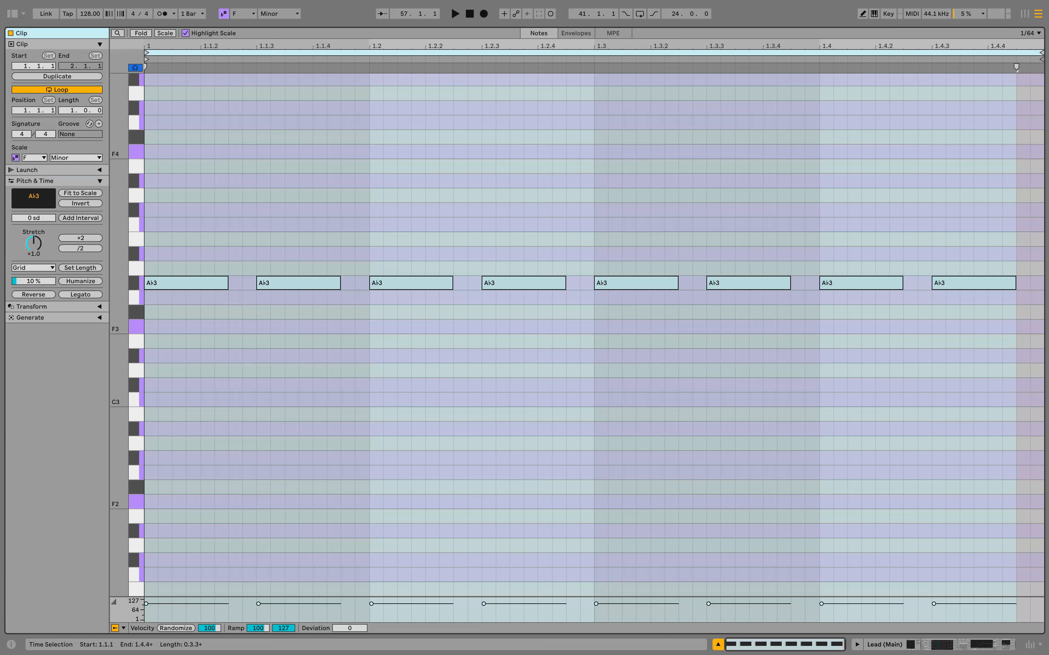
{"action": "left_click", "coordinate": [595, 357]}
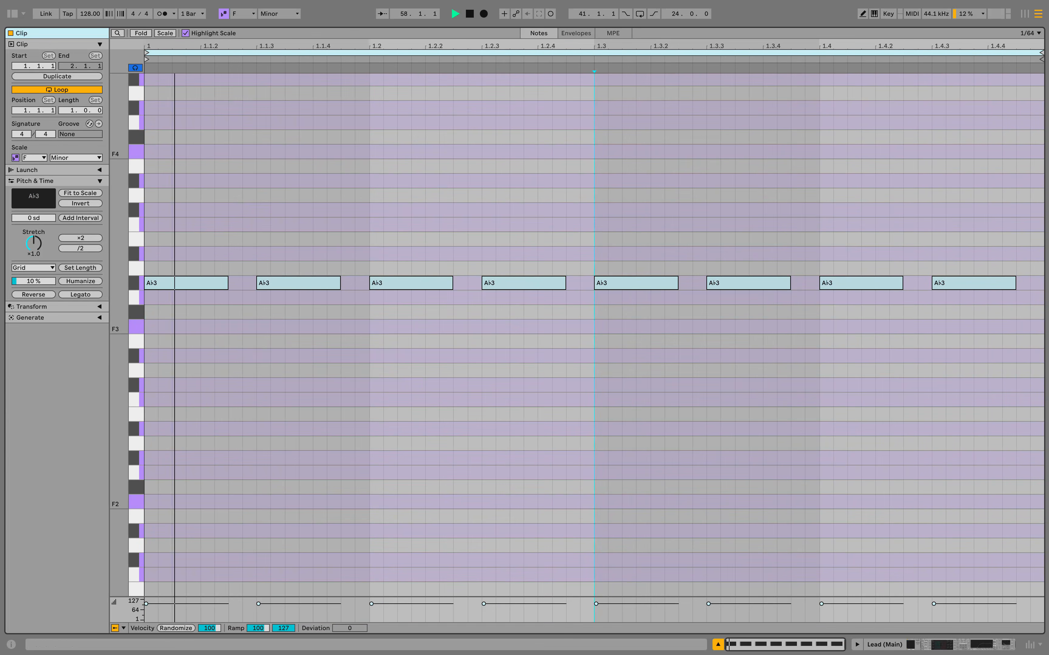
{"action": "key", "text": "alt+super+l"}
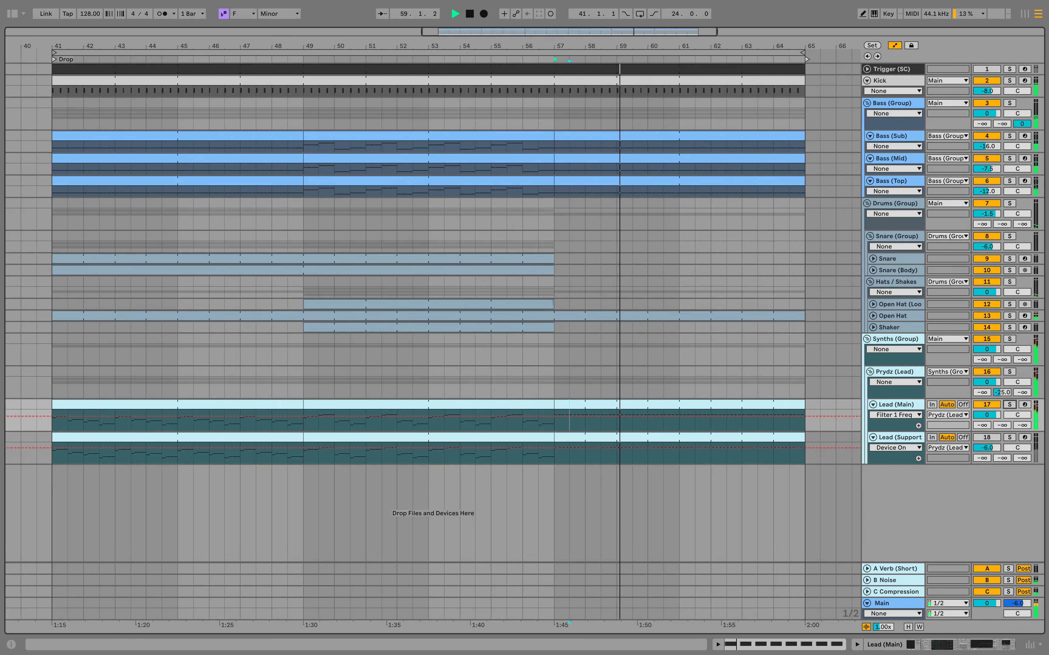
Solo Lead (Main), show its devices, and play it from bar 49 with its Audio Effect Rack enabled
{"action": "left_click", "coordinate": [429, 405]}
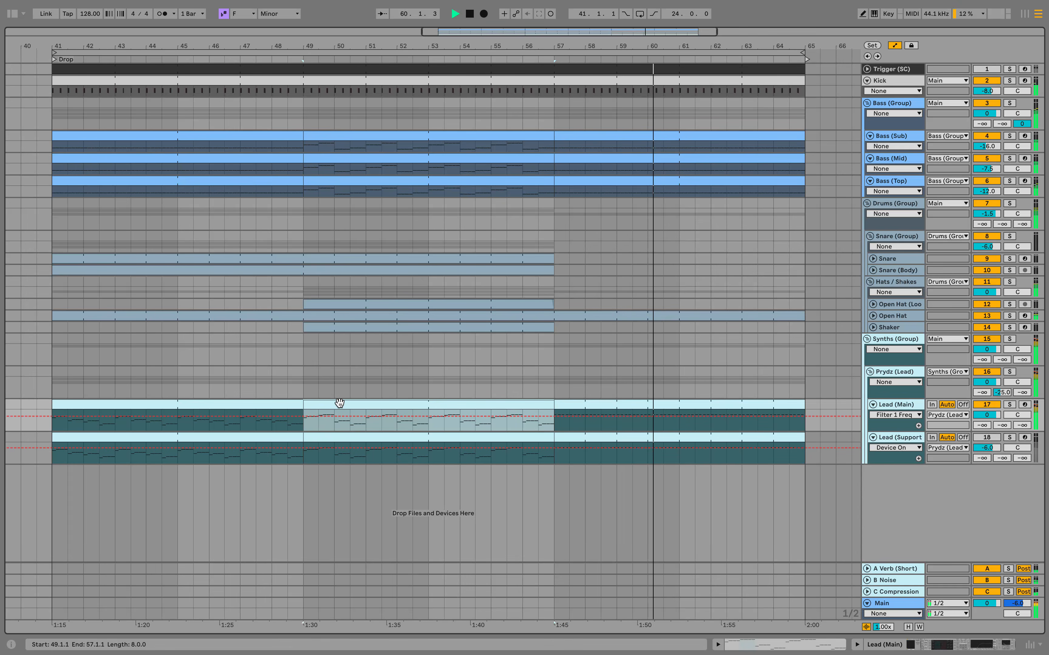
{"action": "key", "text": "space"}
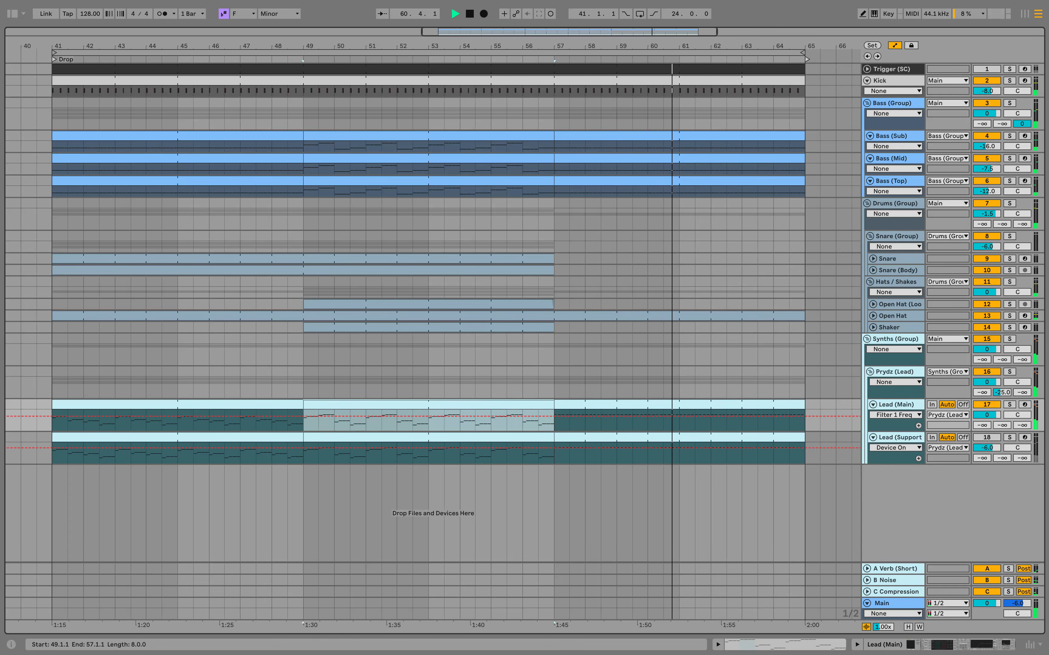
{"action": "key", "text": "space"}
{"action": "key", "text": "s"}
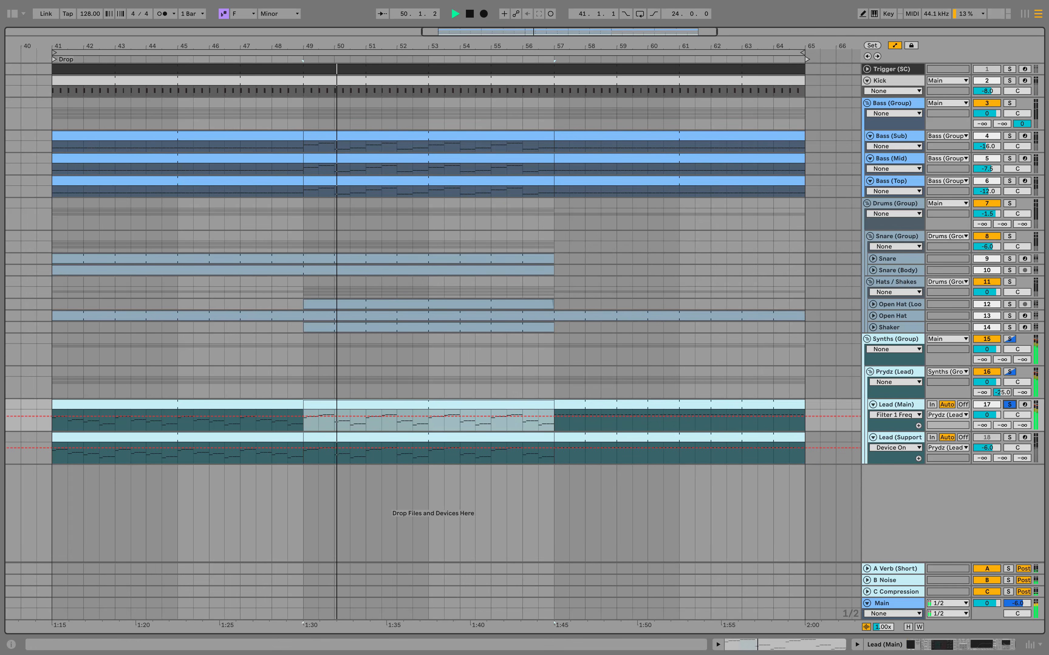
{"action": "key", "text": "ctrl+alt+l"}
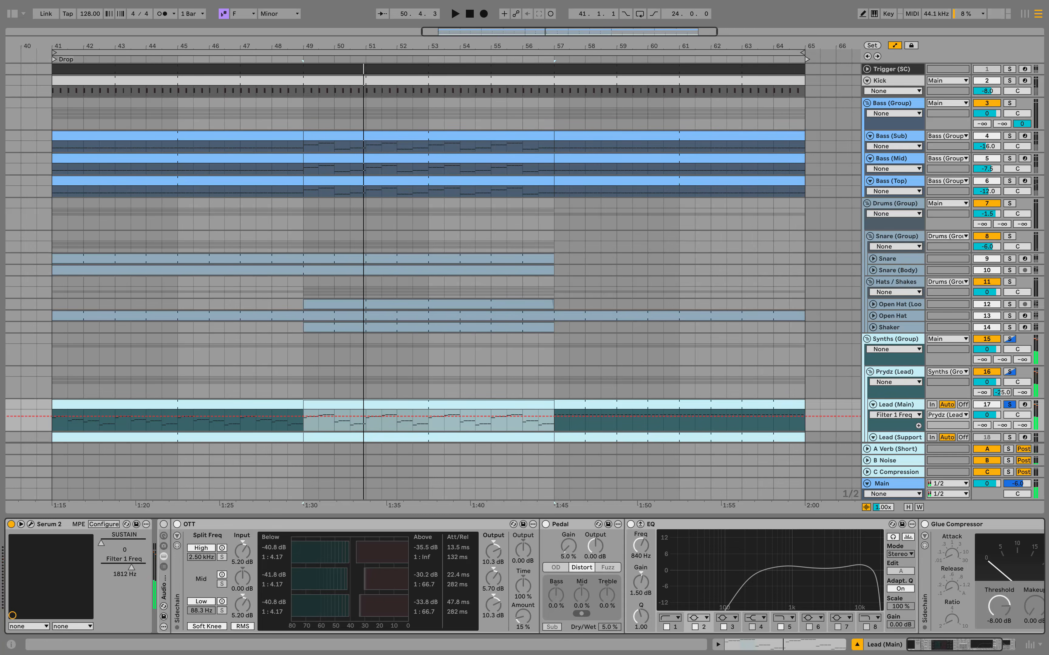
{"action": "key", "text": "space"}
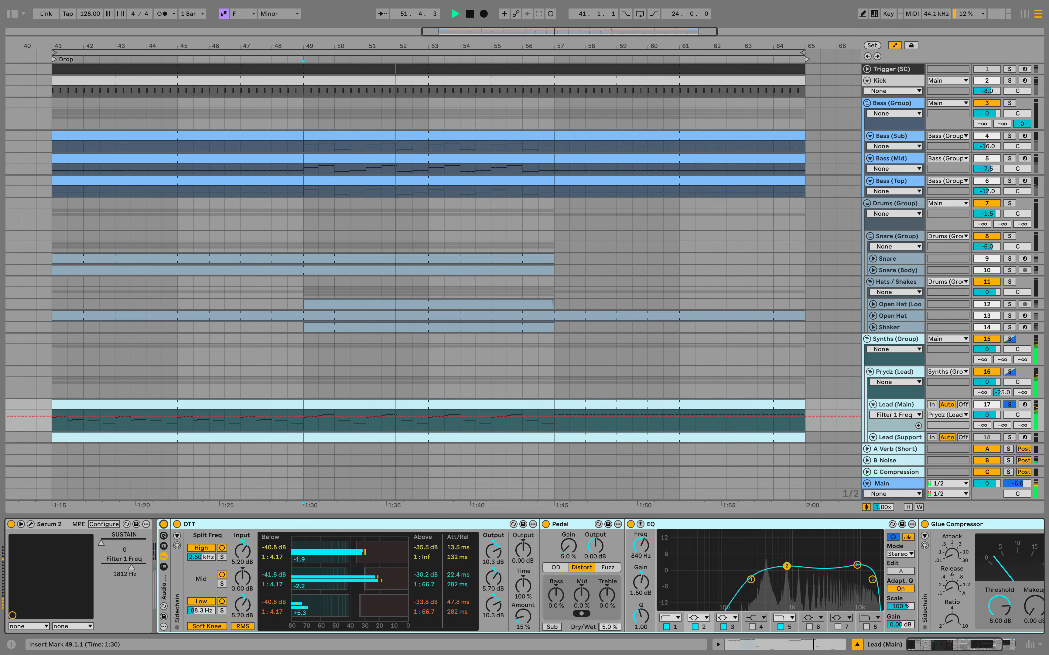
Replay Lead (Main) from bar 49, comparing the sound with OTT bypassed and re-enabled
{"action": "scroll", "coordinate": [417, 346], "scroll_direction": "down", "scroll_amount": 3}
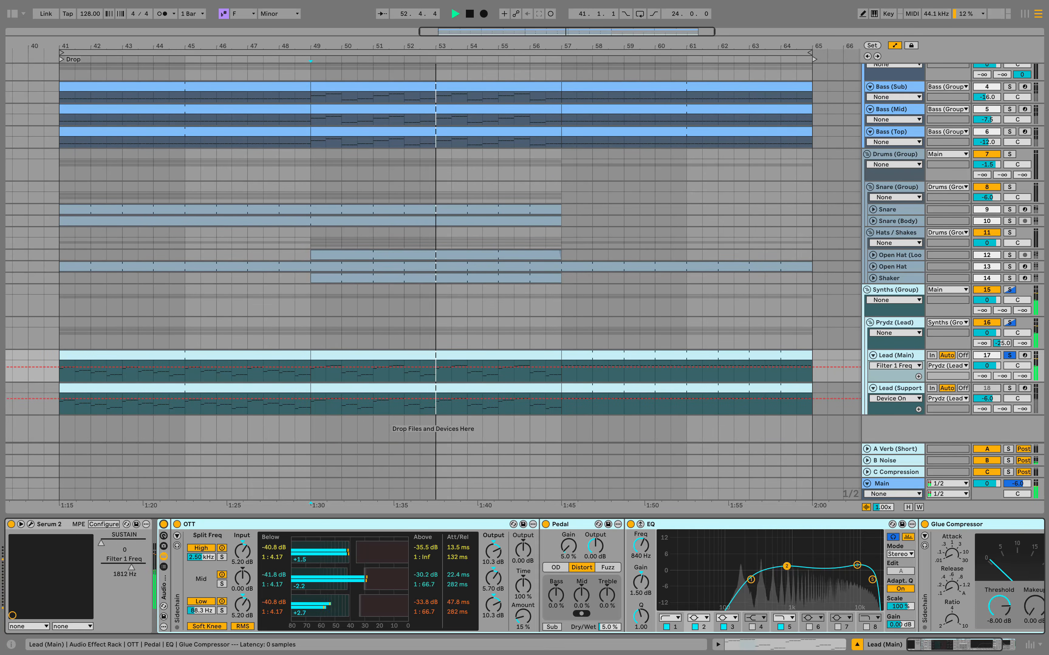
{"action": "left_click", "coordinate": [189, 524]}
{"action": "key", "text": "space"}
{"action": "left_click", "coordinate": [178, 525]}
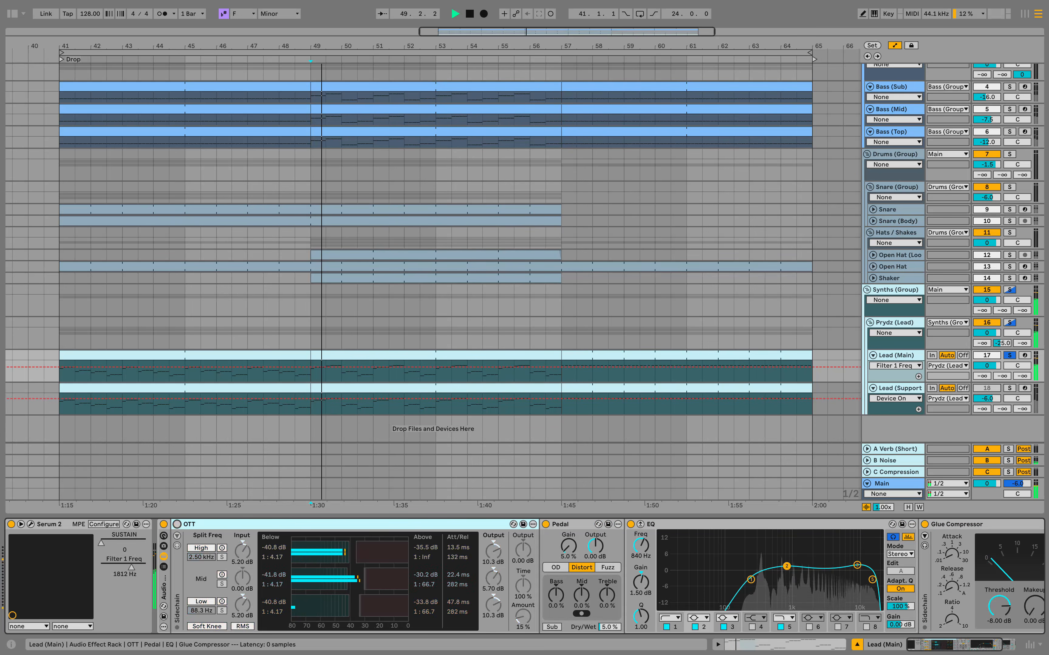
{"action": "left_click", "coordinate": [178, 524]}
Compare the Lead (Main) sound with the Pedal distortion bypassed and re-enabled
{"action": "scroll", "coordinate": [304, 576], "scroll_direction": "right", "scroll_amount": 3}
{"action": "left_click", "coordinate": [420, 524]}
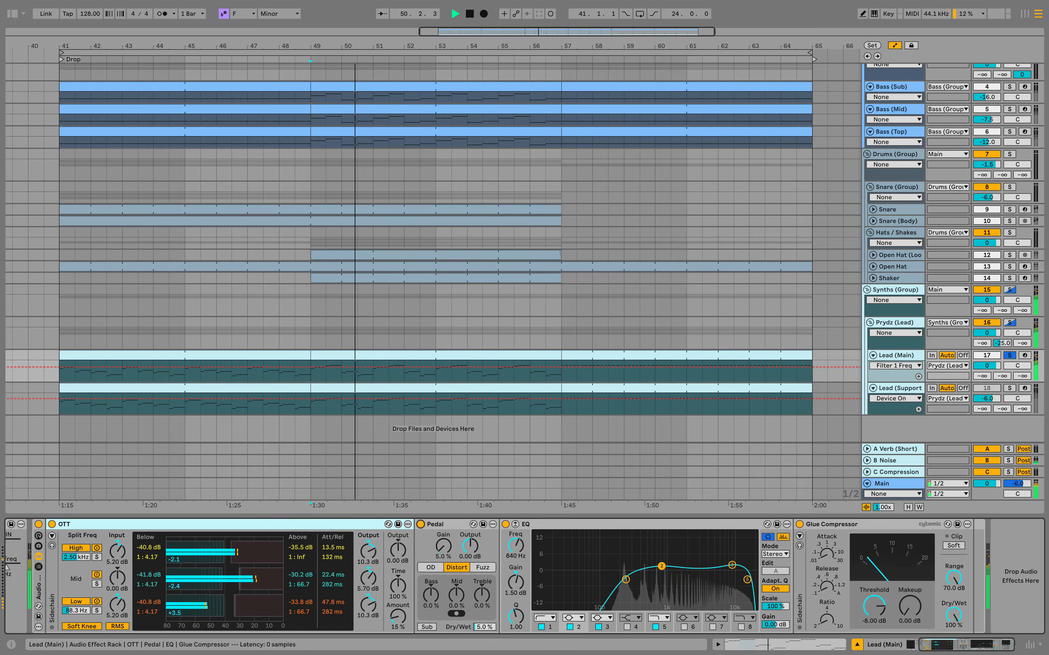
{"action": "left_click", "coordinate": [420, 524]}
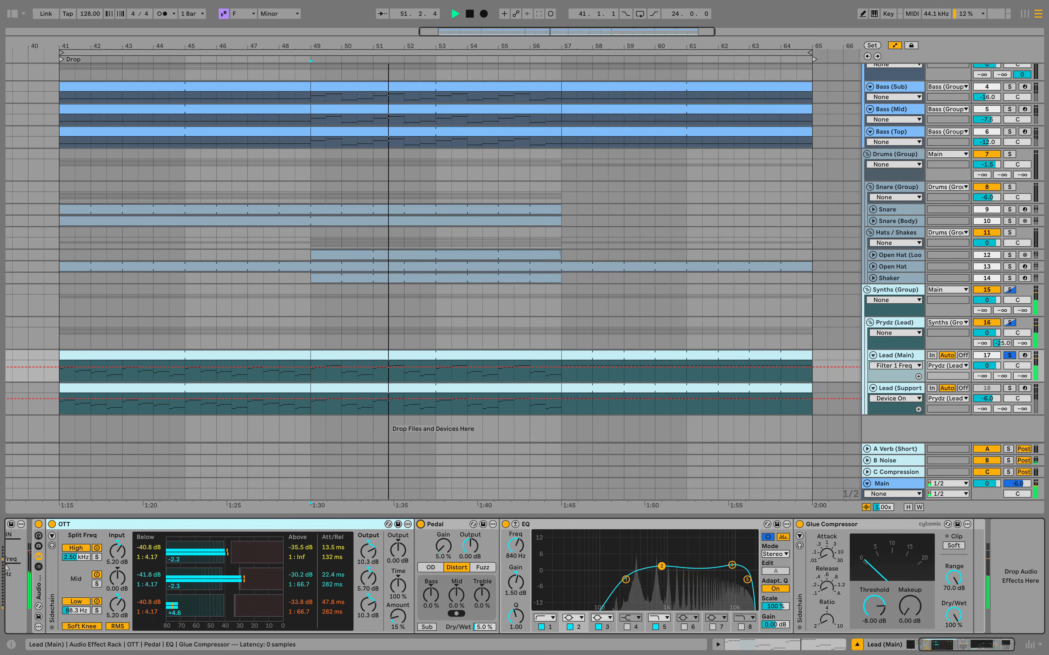
Inspect the low-cut, mid and high bands of the Lead (Main) EQ during playback
{"action": "left_click", "coordinate": [663, 566]}
{"action": "left_click", "coordinate": [626, 579]}
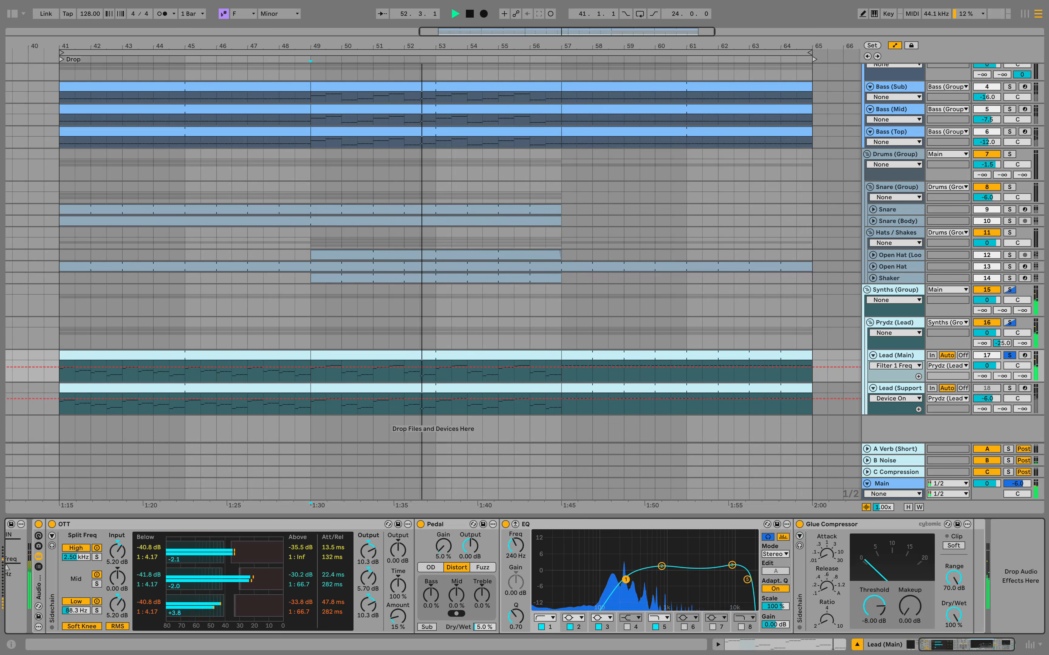
{"action": "left_click", "coordinate": [662, 566]}
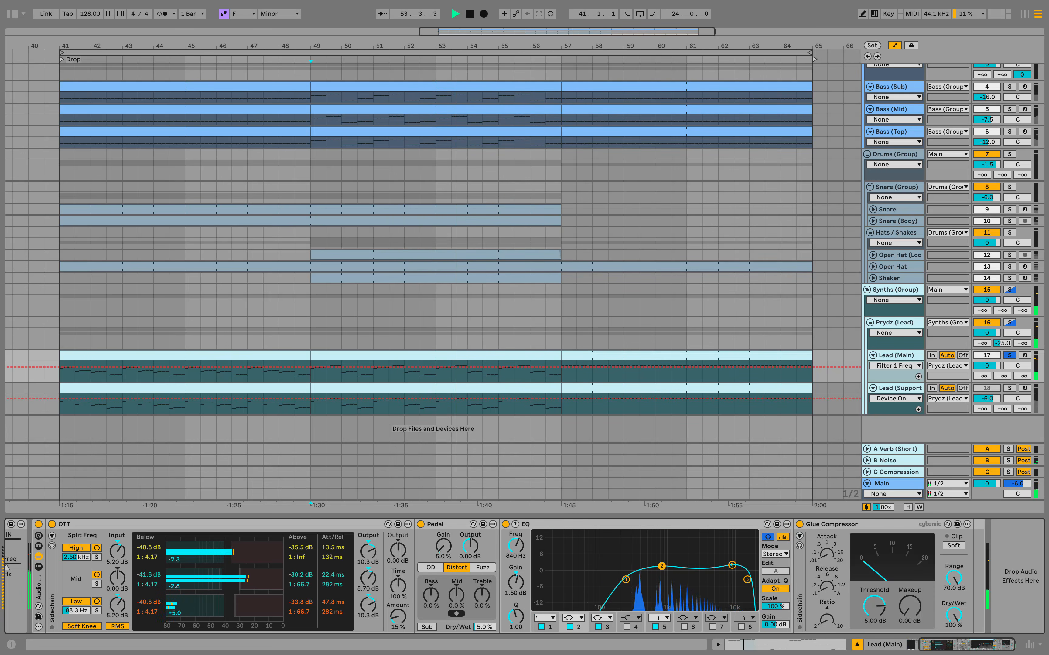
{"action": "left_click", "coordinate": [732, 564]}
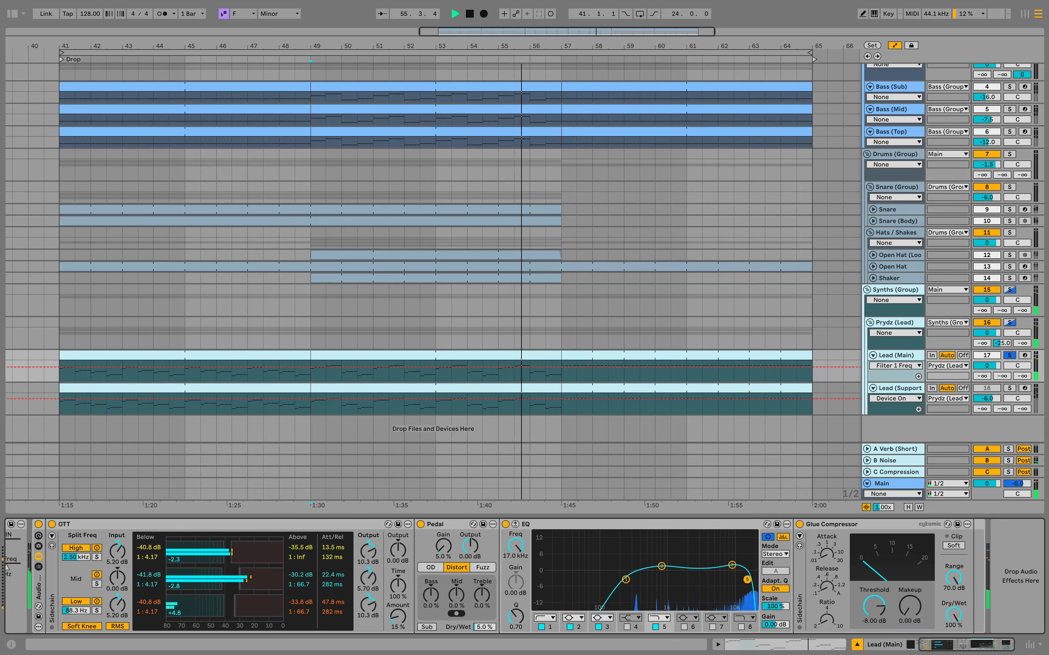
Bypass the Glue Compressor on Lead (Main), replay from bar 49 and re-enable it for comparison
{"action": "left_click", "coordinate": [800, 524]}
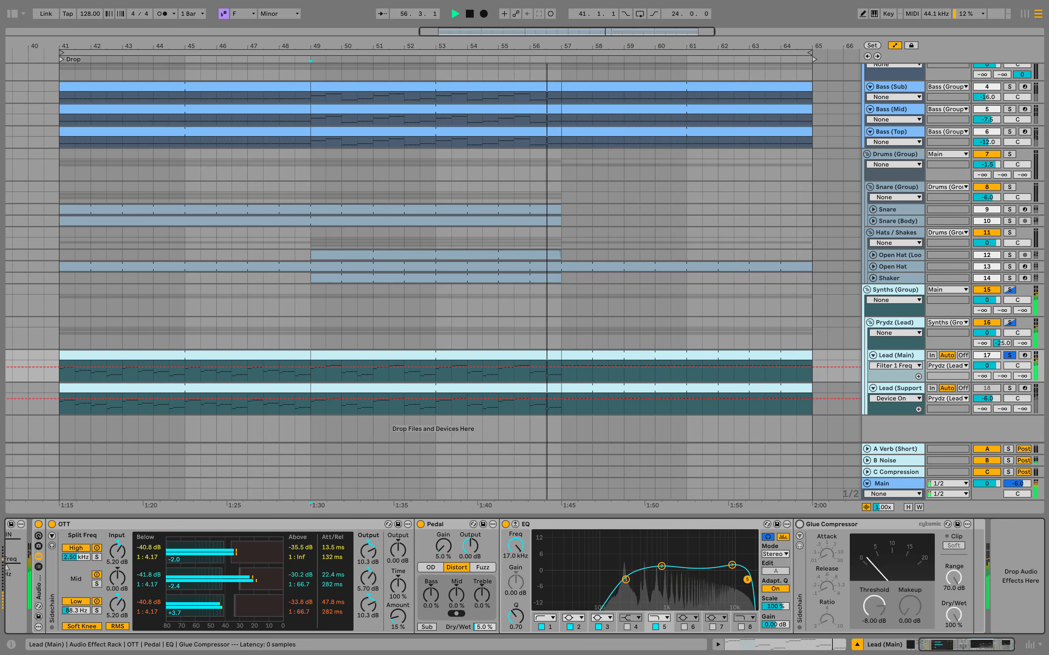
{"action": "key", "text": "space"}
{"action": "key", "text": "space"}
{"action": "left_click", "coordinate": [800, 524]}
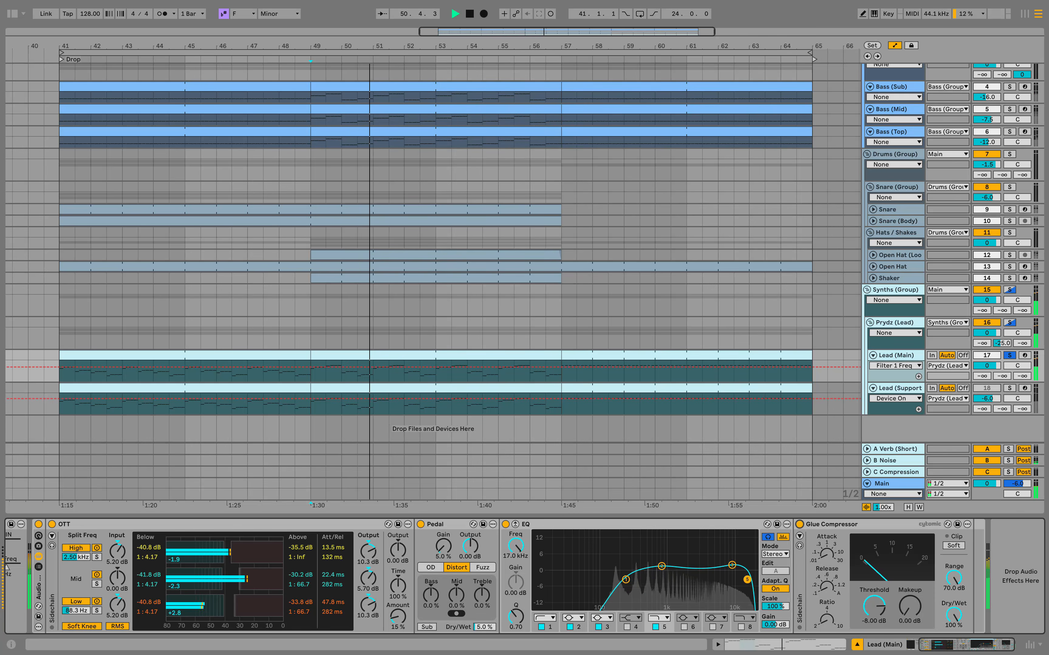
Switch the solo from Lead (Main) to Lead (Support) and play its bar 41 clip while inspecting the MIDI notes
{"action": "left_click", "coordinate": [1010, 355]}
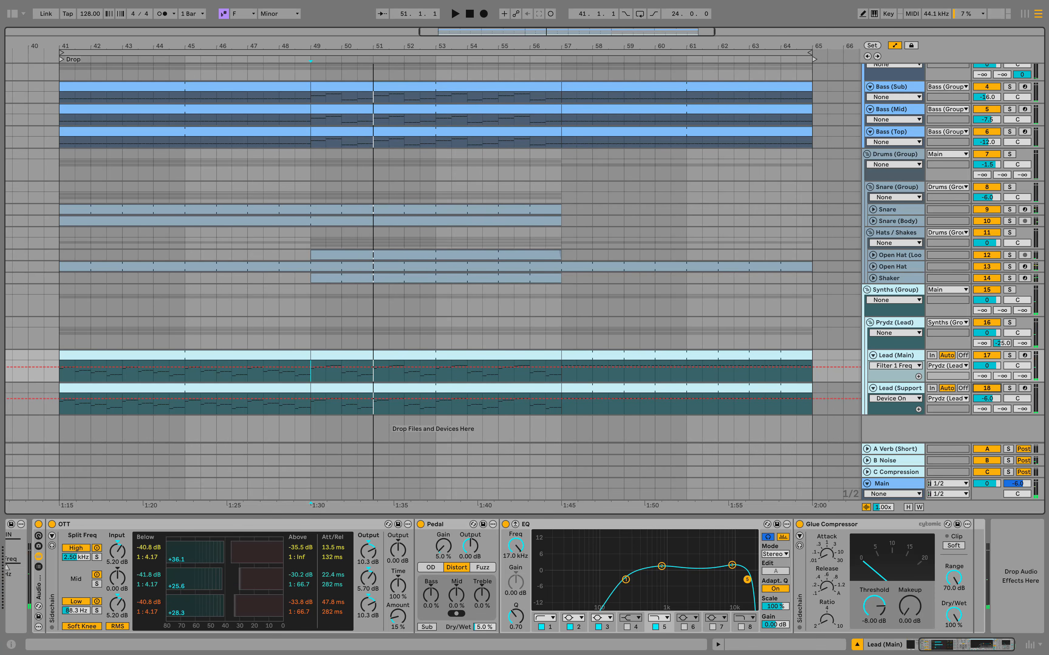
{"action": "left_click", "coordinate": [1010, 387]}
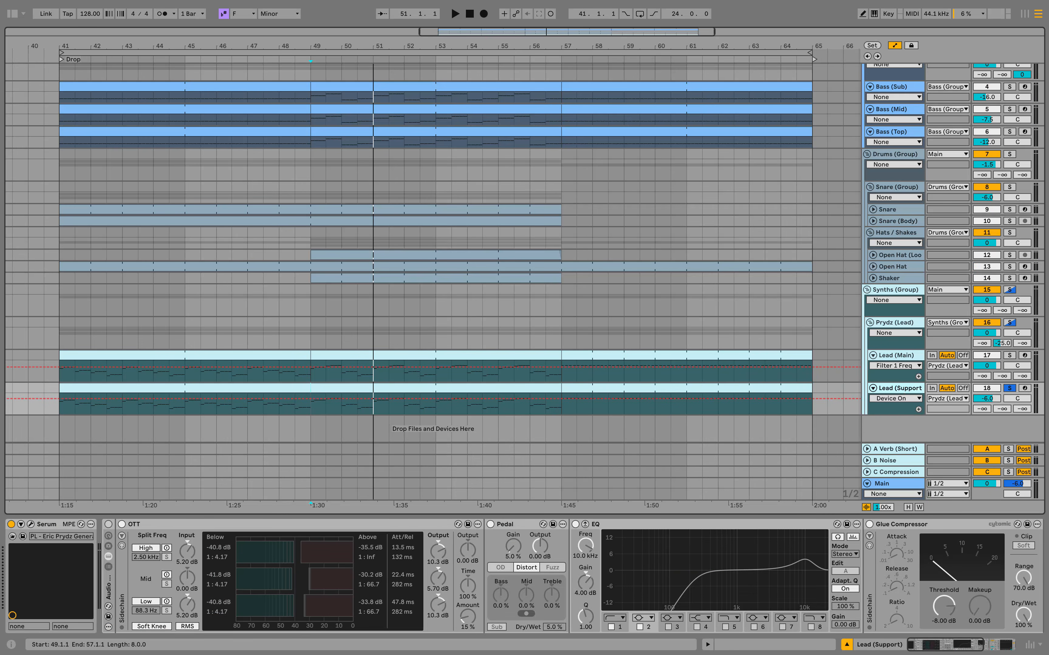
{"action": "double_click", "coordinate": [186, 387]}
{"action": "left_click", "coordinate": [369, 388]}
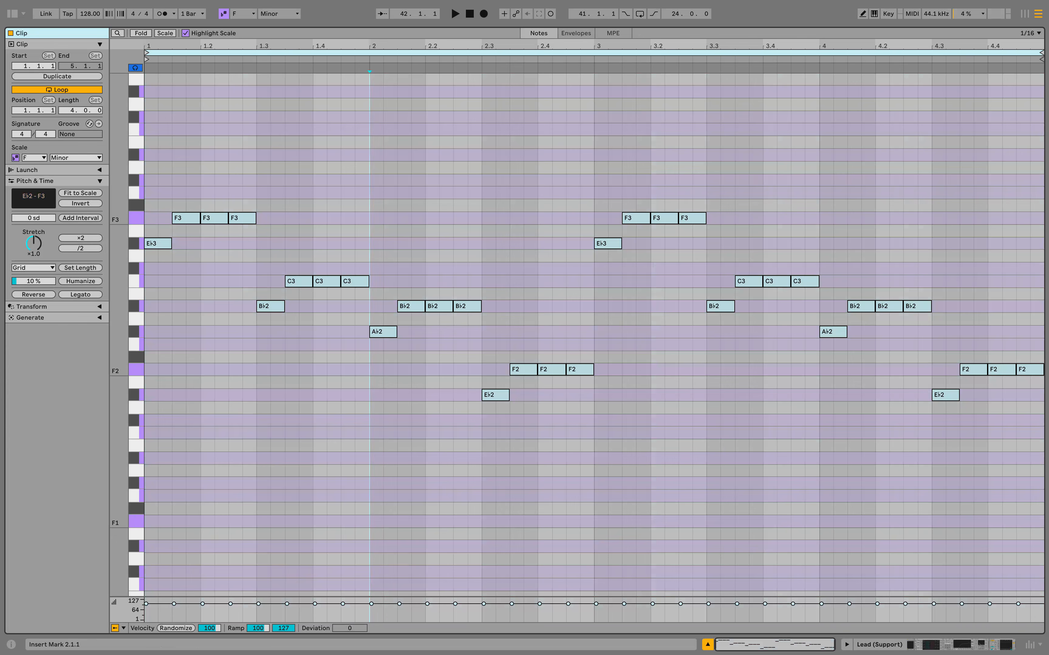
{"action": "scroll", "coordinate": [362, 374], "scroll_direction": "up", "scroll_amount": 1}
{"action": "key", "text": "space"}
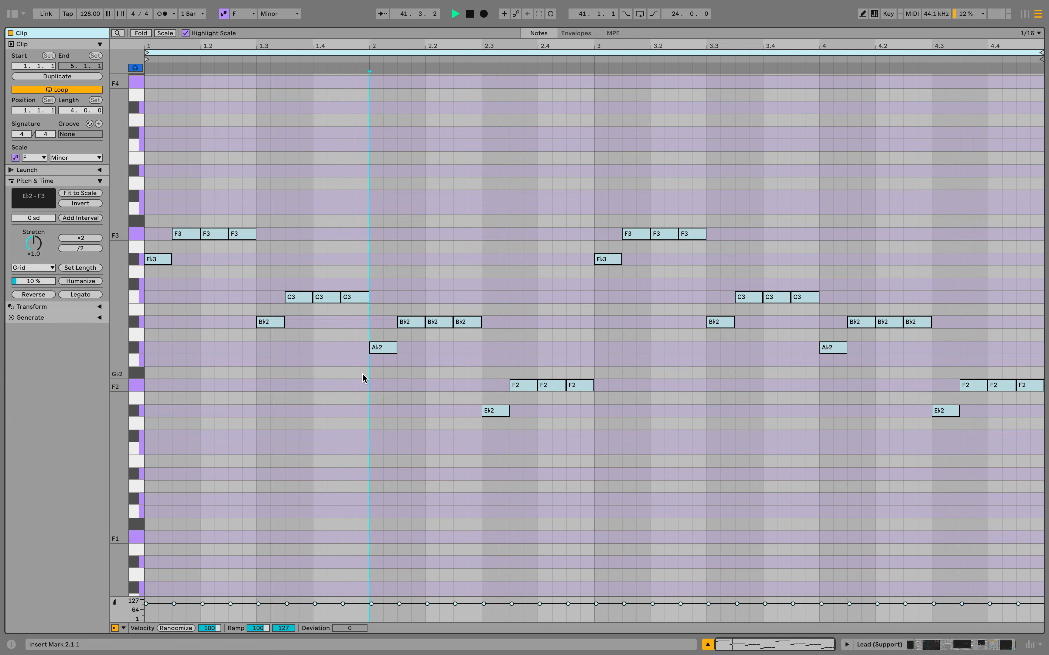
{"action": "scroll", "coordinate": [373, 417], "scroll_direction": "down", "scroll_amount": 1}
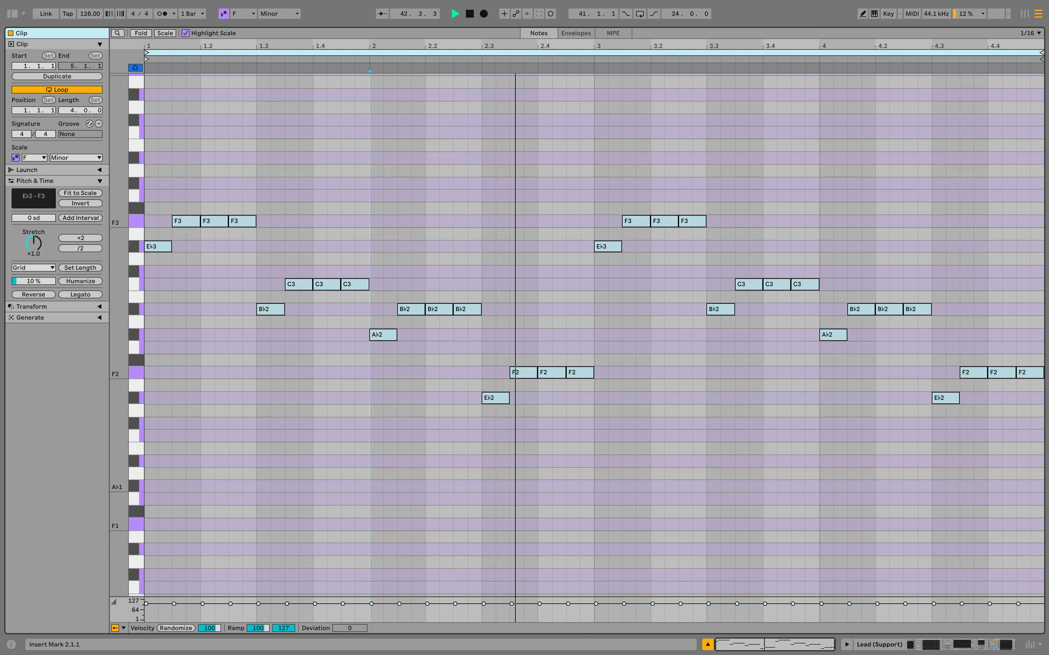
{"action": "key", "text": "ctrl+alt+l"}
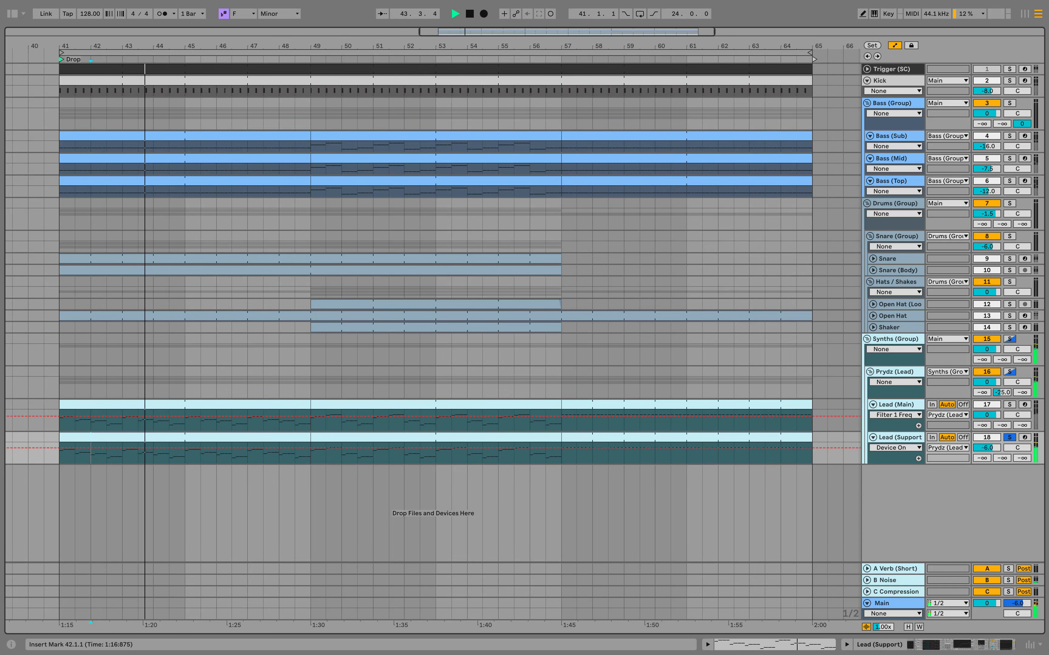
Open the Lead (Support) clip at bar 49 and inspect its MIDI notes during playback
{"action": "key", "text": "space"}
{"action": "key", "text": "ctrl+alt+l"}
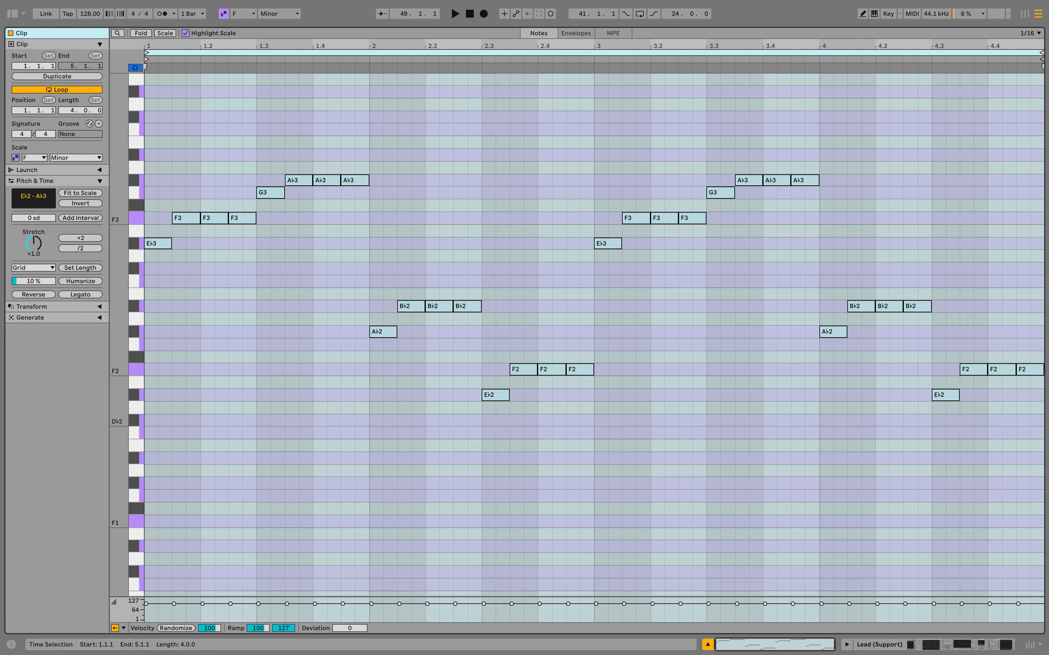
{"action": "scroll", "coordinate": [594, 334], "scroll_direction": "up", "scroll_amount": 3}
{"action": "key", "text": "space"}
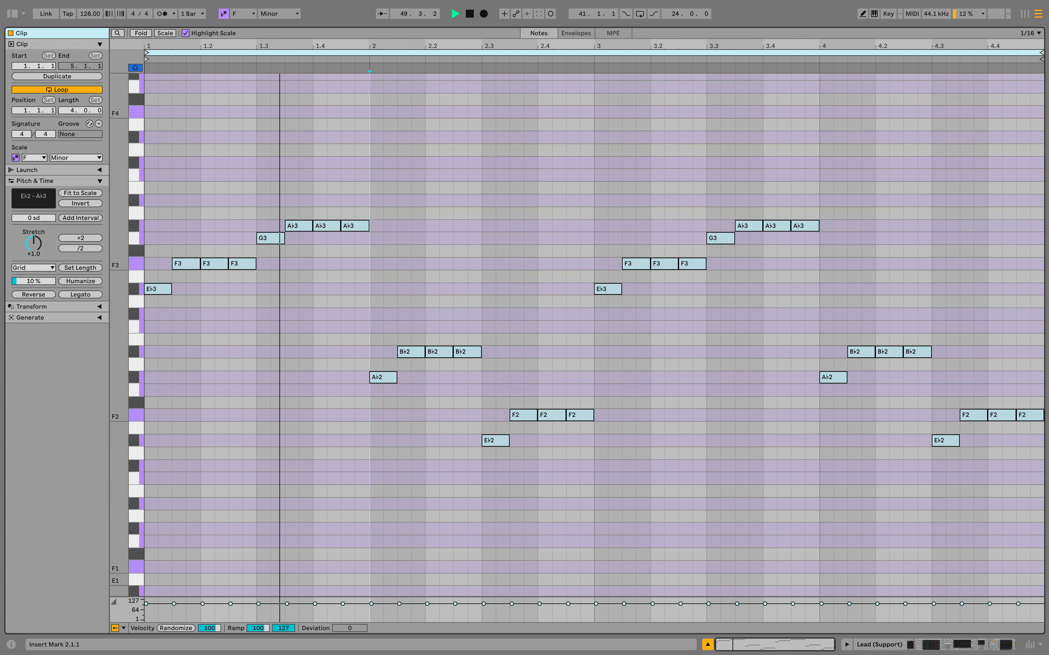
{"action": "key", "text": "ctrl+alt+l"}
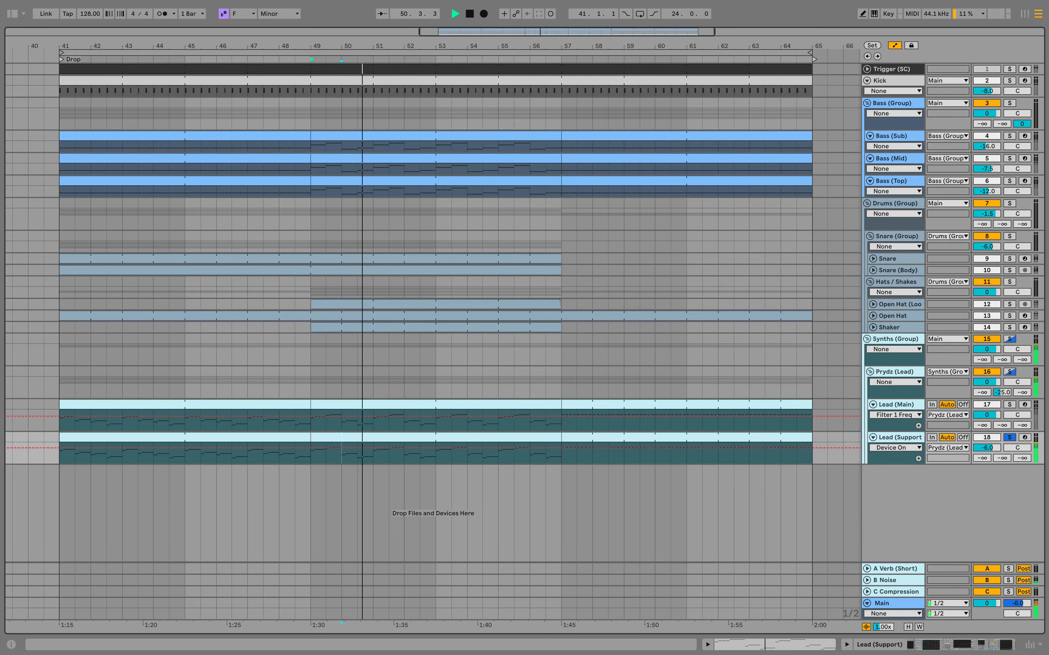
Inspect the Serum patch on Lead (Support) while the track plays, closing the synth window when done
{"action": "key", "text": "ctrl+alt+l"}
{"action": "scroll", "coordinate": [917, 437], "scroll_direction": "down", "scroll_amount": 2}
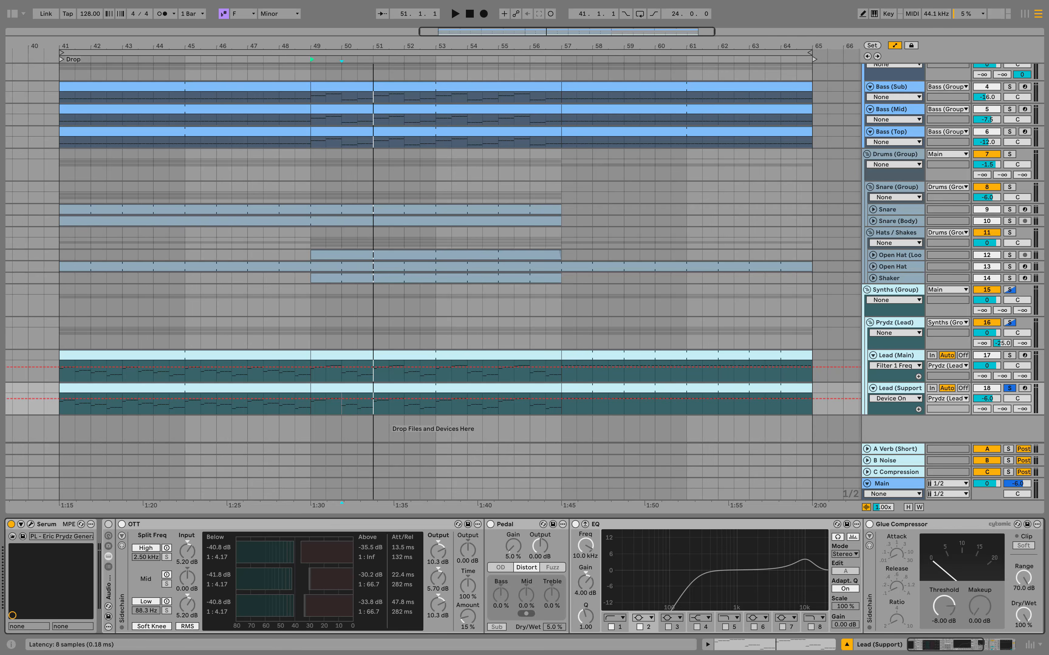
{"action": "left_click", "coordinate": [30, 524]}
{"action": "left_click_drag", "start_coordinate": [364, 185], "coordinate": [468, 58]}
{"action": "key", "text": "space"}
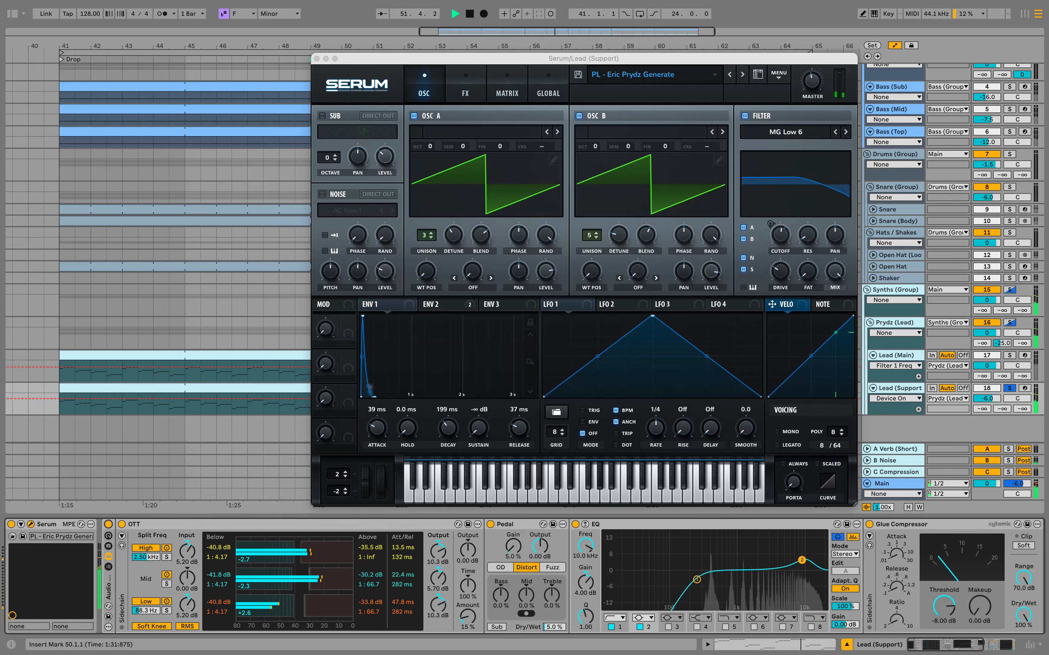
{"action": "key", "text": "super+alt+p"}
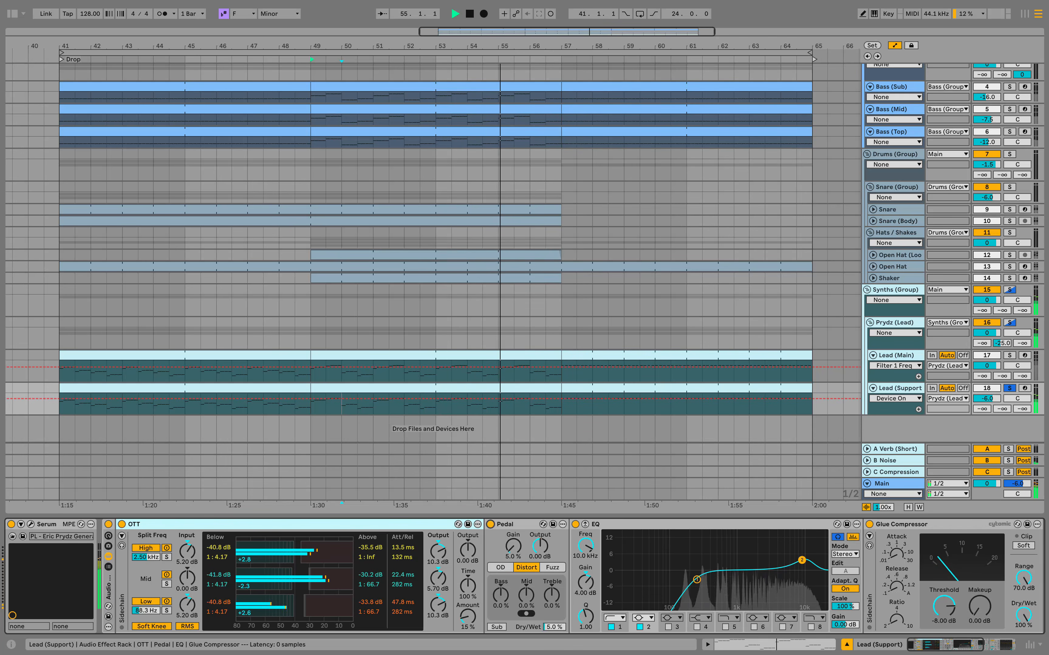
Compare Lead (Support) with the Glue Compressor bypassed and re-enabled, viewing the remaining devices in its effects chain
{"action": "key", "text": "space"}
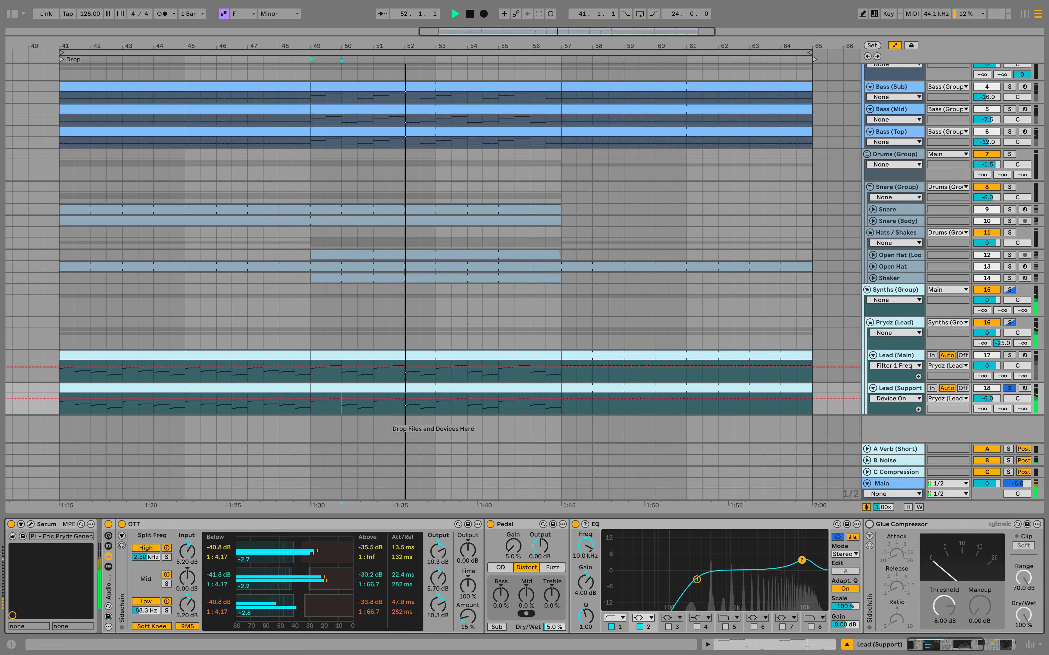
{"action": "left_click", "coordinate": [870, 525]}
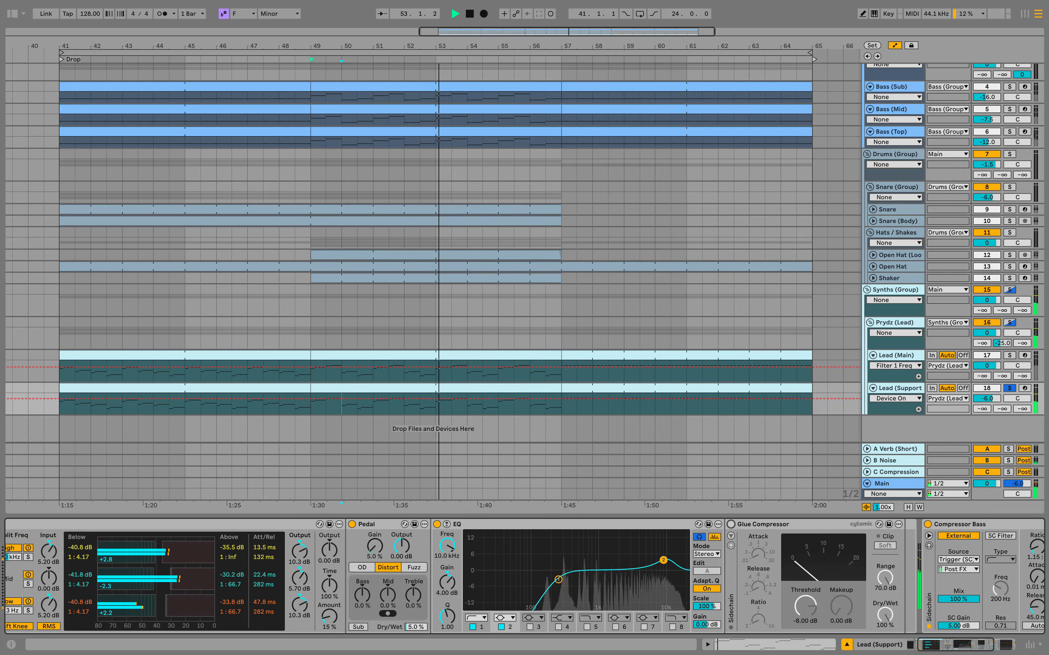
{"action": "scroll", "coordinate": [524, 576], "scroll_direction": "right", "scroll_amount": 5}
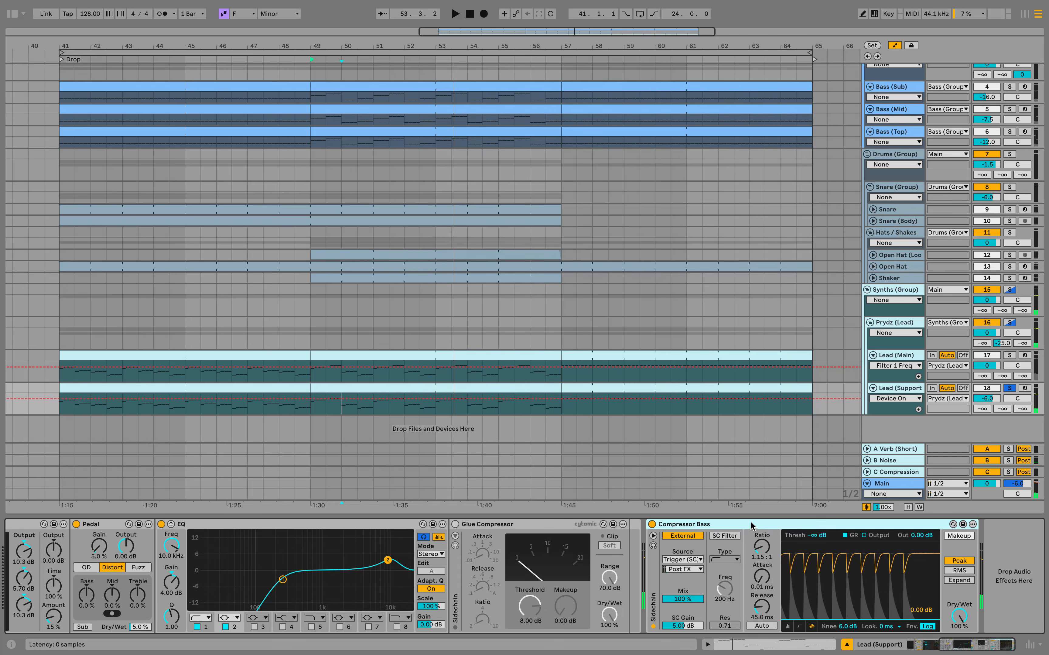
{"action": "scroll", "coordinate": [524, 576], "scroll_direction": "left", "scroll_amount": 6}
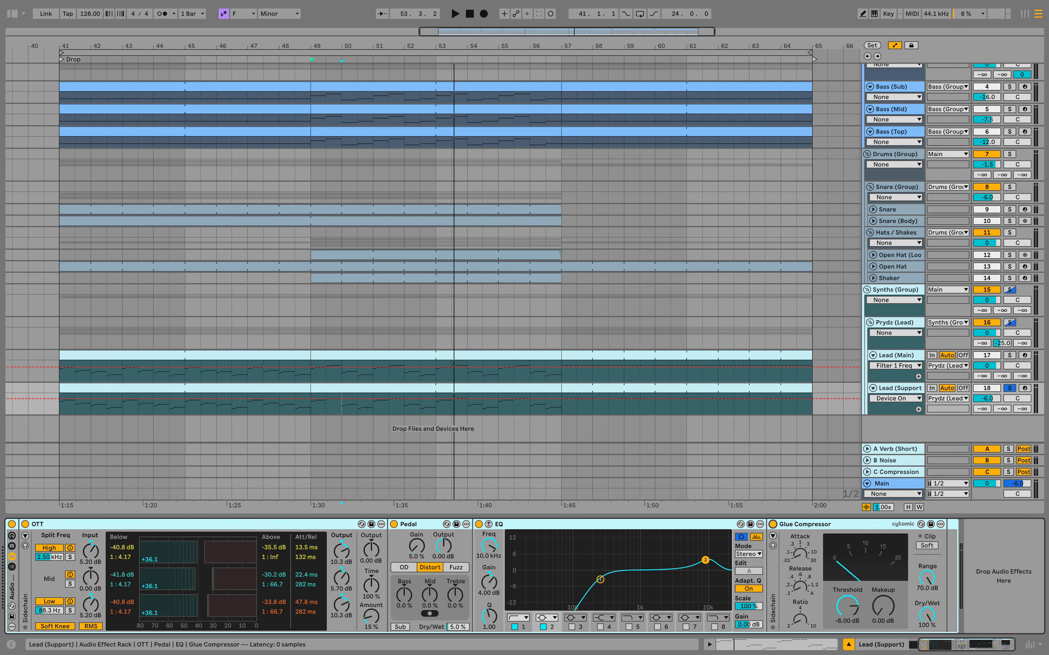
{"action": "scroll", "coordinate": [525, 576], "scroll_direction": "left", "scroll_amount": 2}
Play from bar 49, switching the solo between Lead (Support) and Lead (Main) to compare the two layers
{"action": "key", "text": "space"}
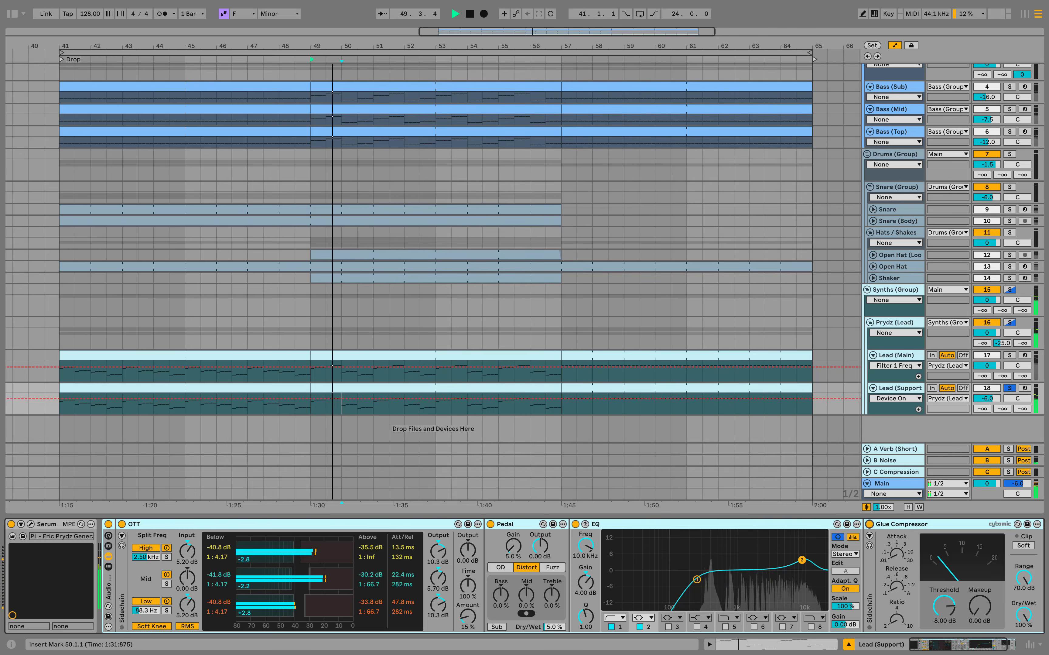
{"action": "key", "text": "Left"}
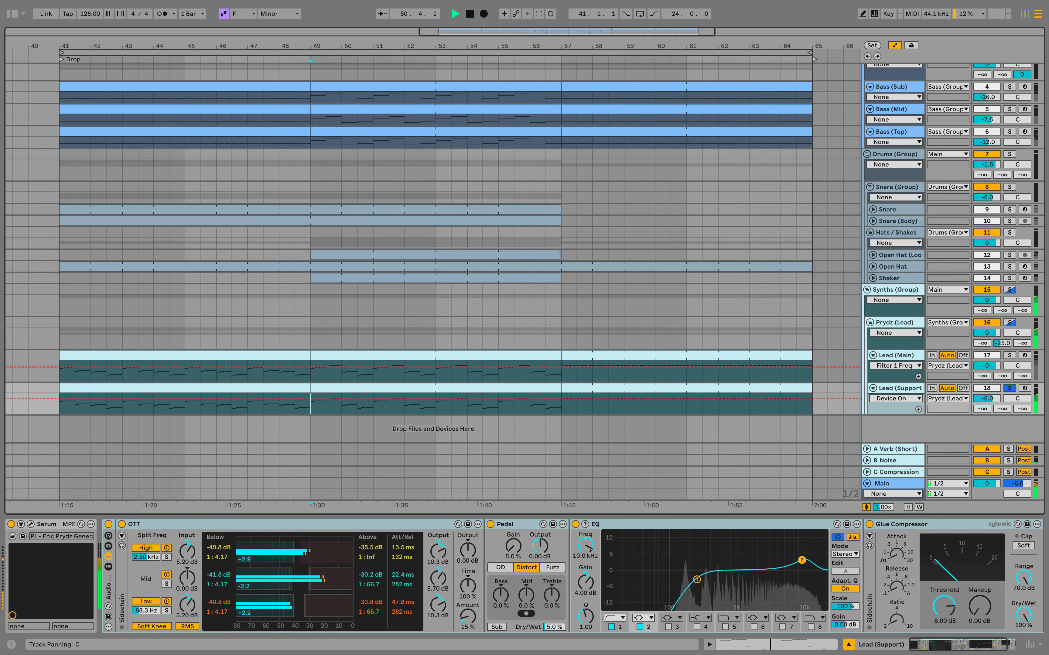
{"action": "key", "text": "space"}
{"action": "key", "text": "Up"}
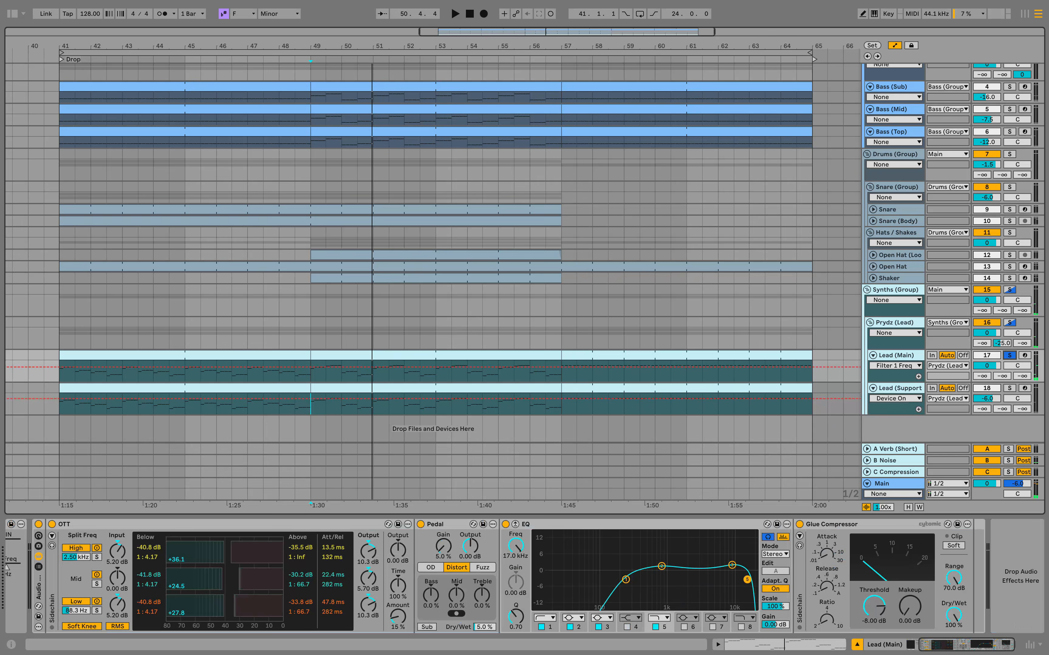
{"action": "key", "text": "space"}
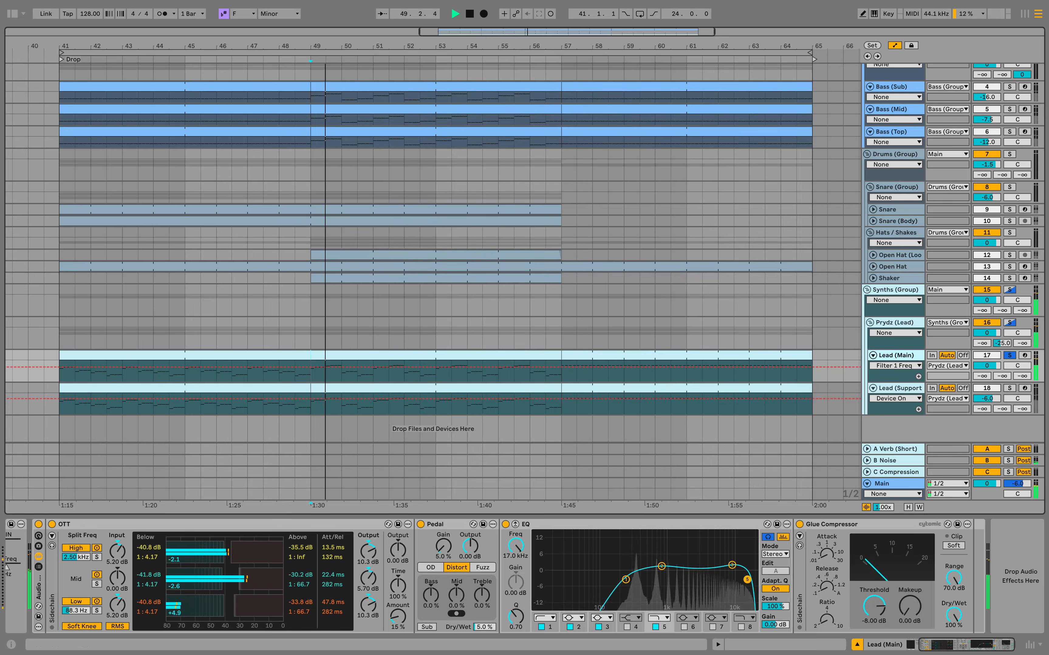
{"action": "left_click", "coordinate": [1010, 388]}
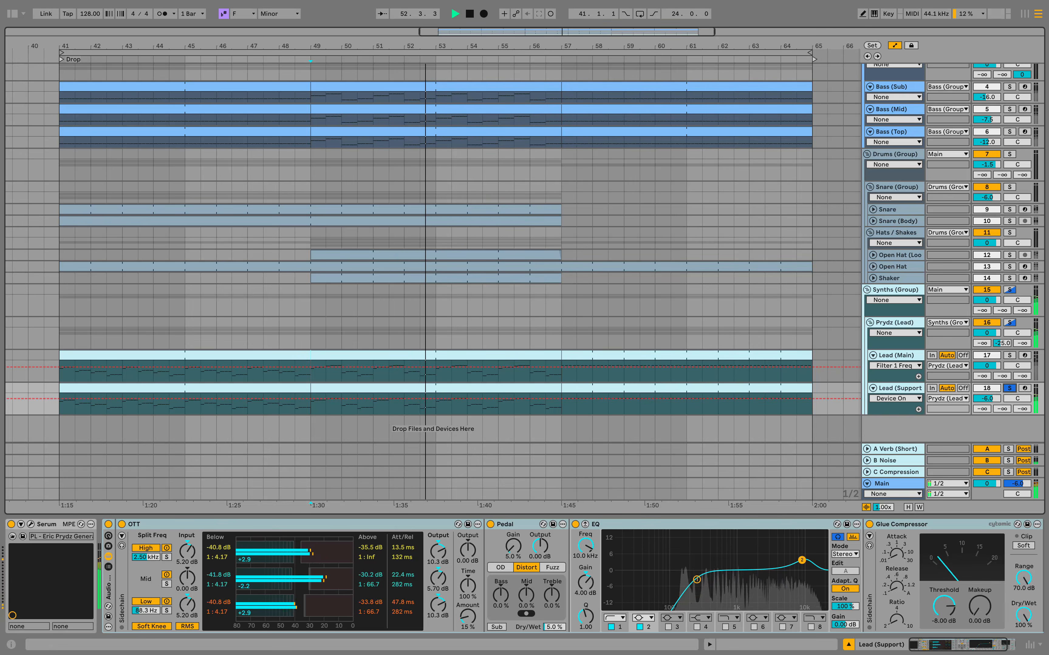
{"action": "left_click", "coordinate": [1010, 355]}
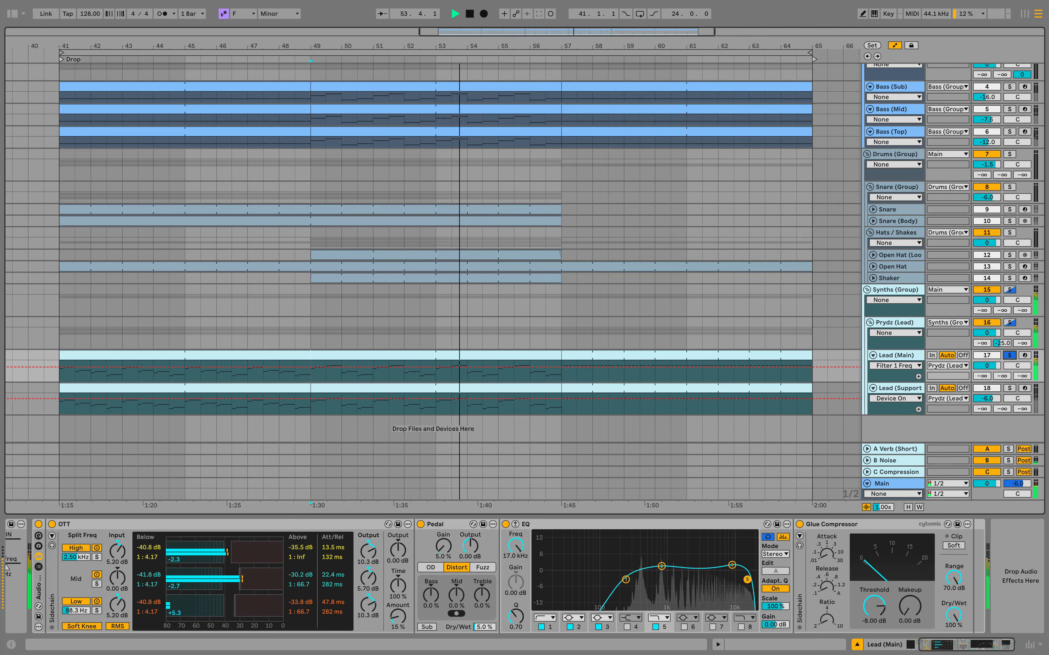
{"action": "left_click", "coordinate": [1010, 389]}
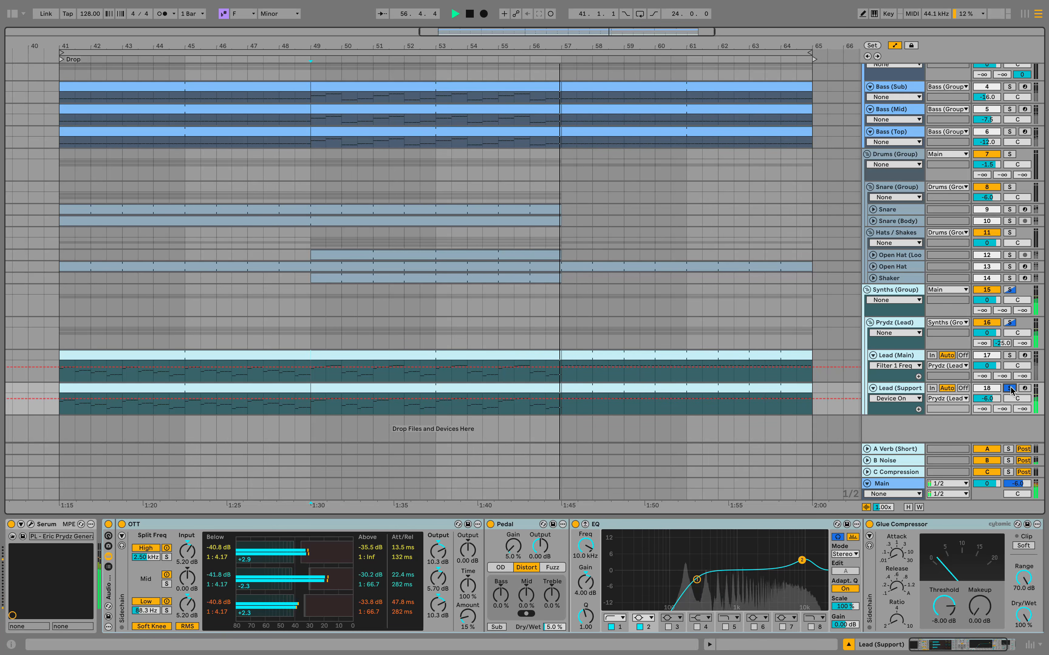
Stop playback and unfold the B Noise return track to view its devices
{"action": "key", "text": "space"}
{"action": "left_click", "coordinate": [896, 460]}
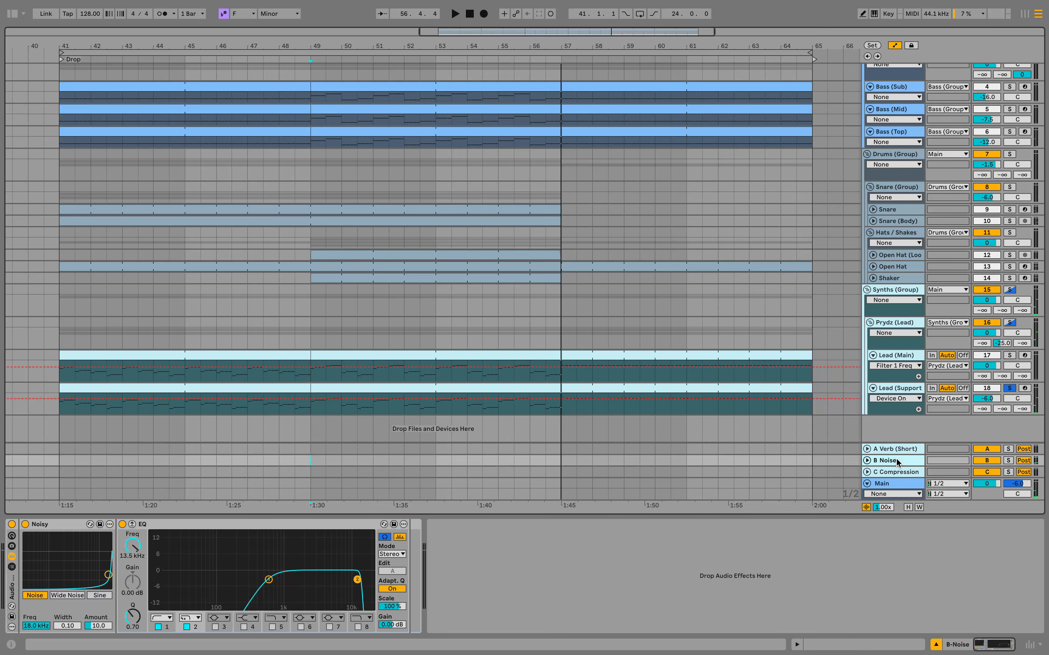
{"action": "left_click", "coordinate": [867, 460]}
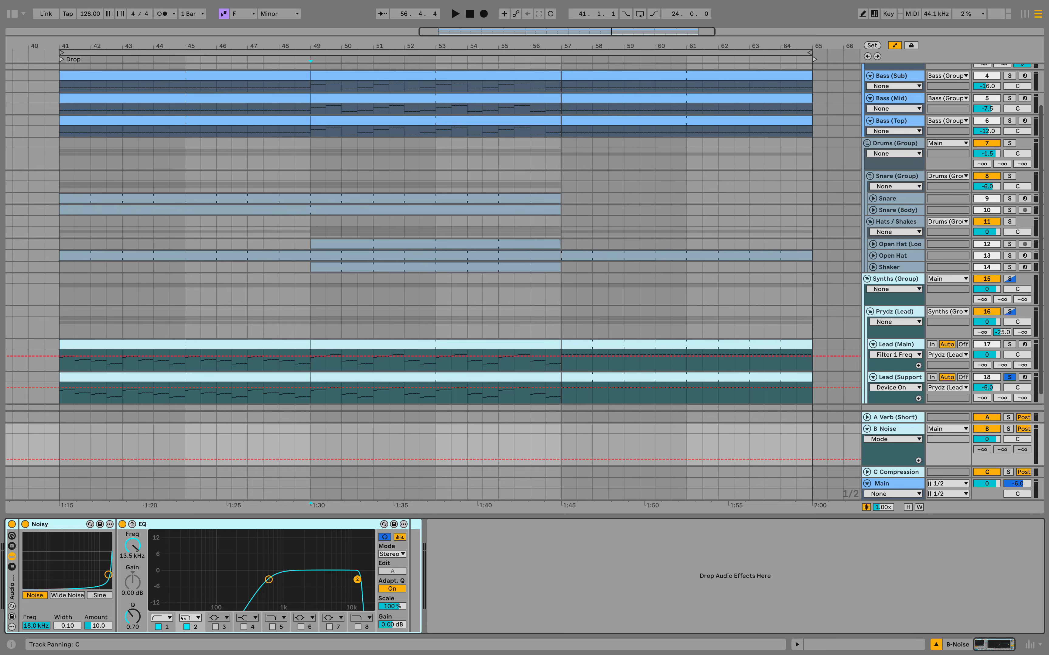
Solo the Prydz (Lead) group, play it from bar 49 and raise its B Noise send to 0 dB
{"action": "left_click", "coordinate": [1010, 311]}
{"action": "key", "text": "space"}
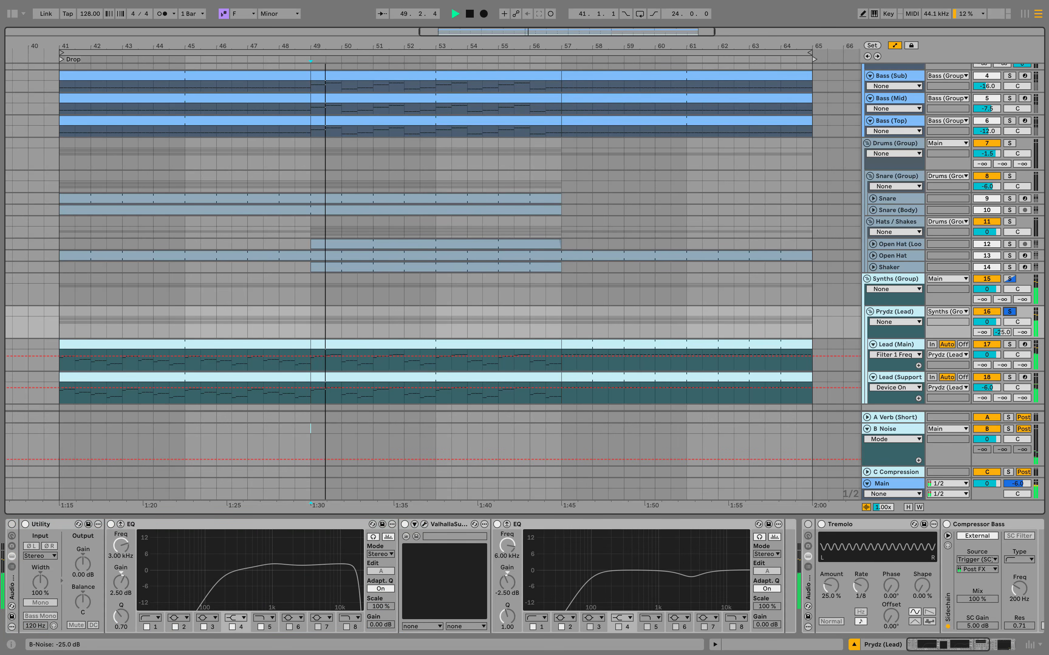
{"action": "left_click_drag", "start_coordinate": [1003, 332], "coordinate": [1003, 328]}
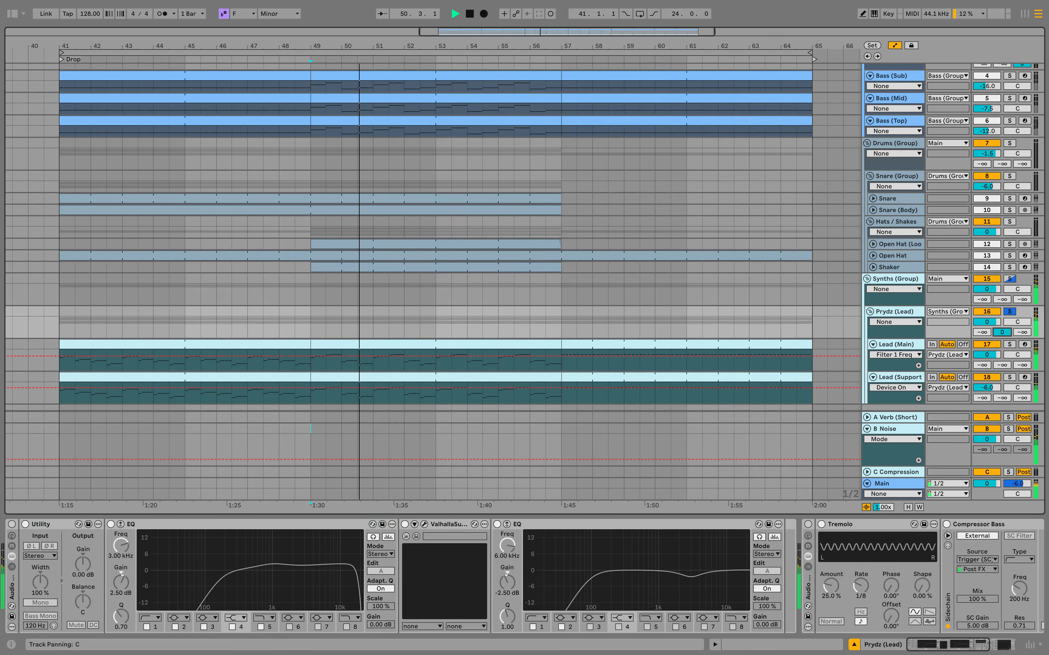
Audition the soloed B Noise return with its effects rack bypassed and re-enabled, and inspect its EQ's low-cut and high-cut bands
{"action": "left_click", "coordinate": [888, 428]}
{"action": "left_click", "coordinate": [1009, 429]}
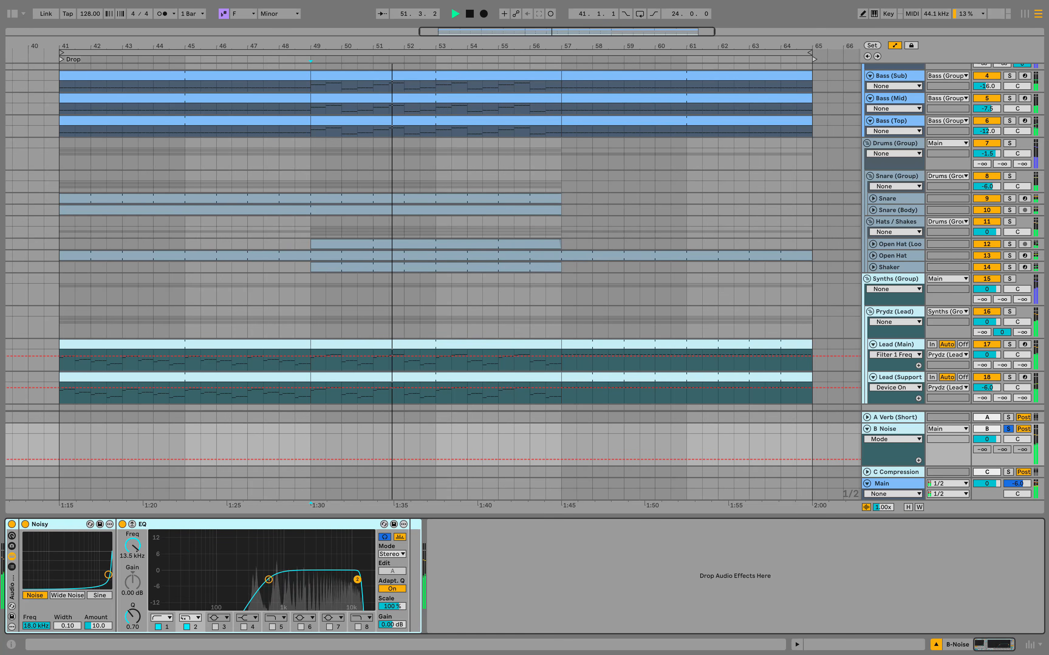
{"action": "key", "text": "0"}
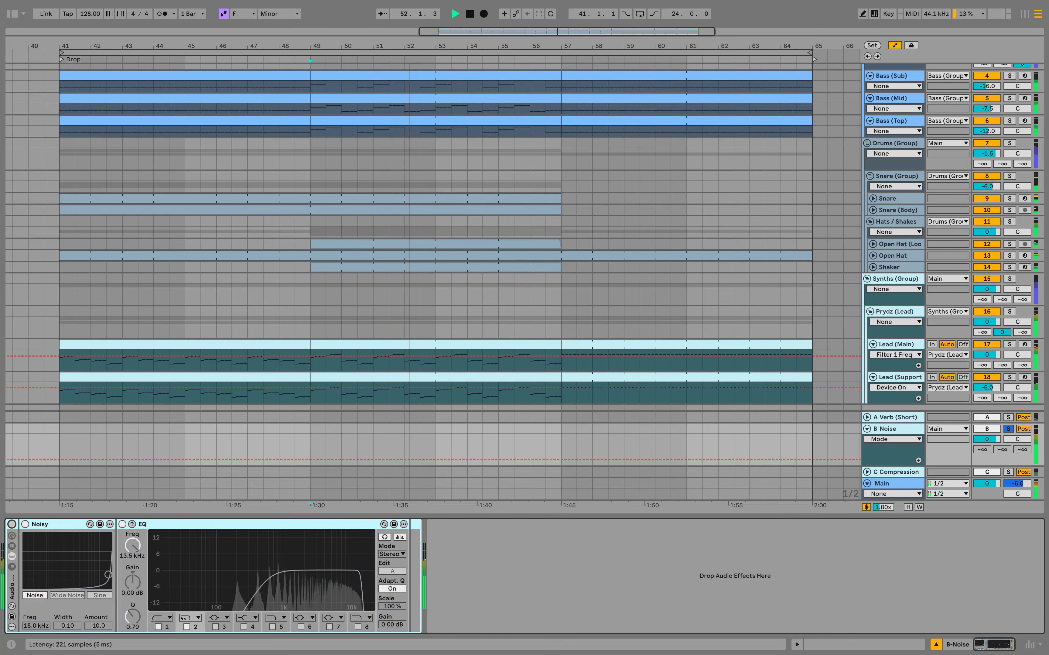
{"action": "left_click", "coordinate": [12, 525]}
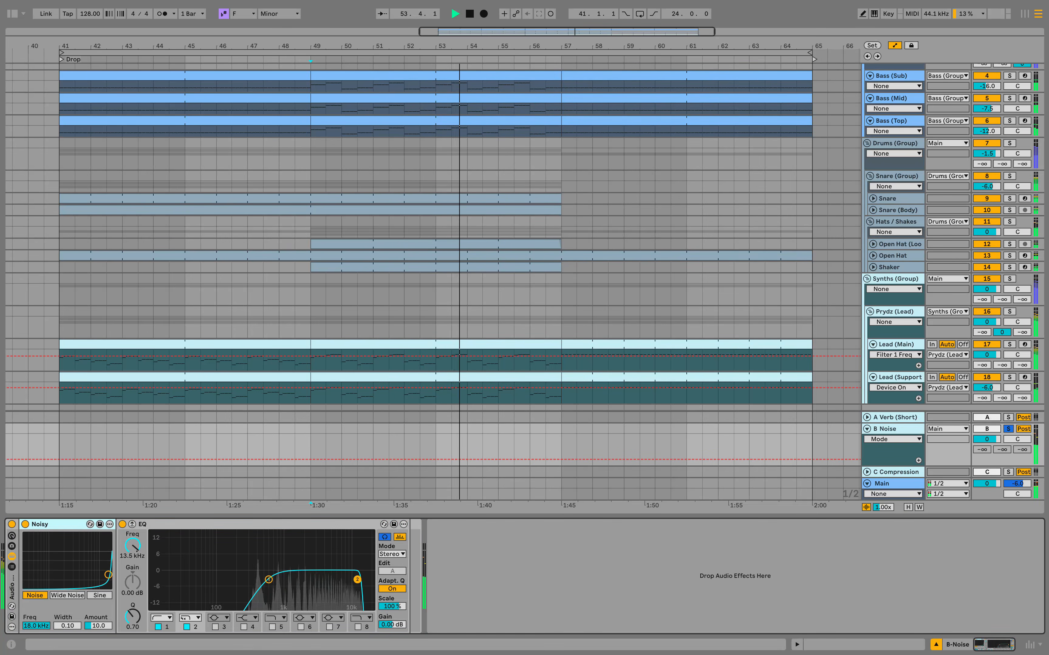
{"action": "left_click", "coordinate": [269, 579]}
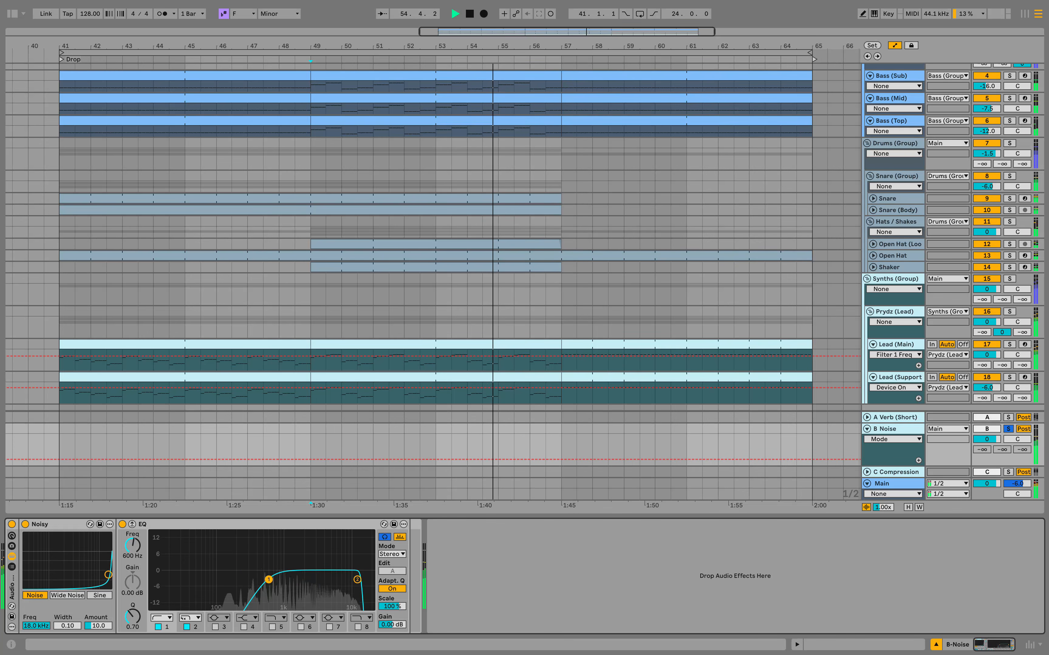
{"action": "left_click", "coordinate": [358, 579]}
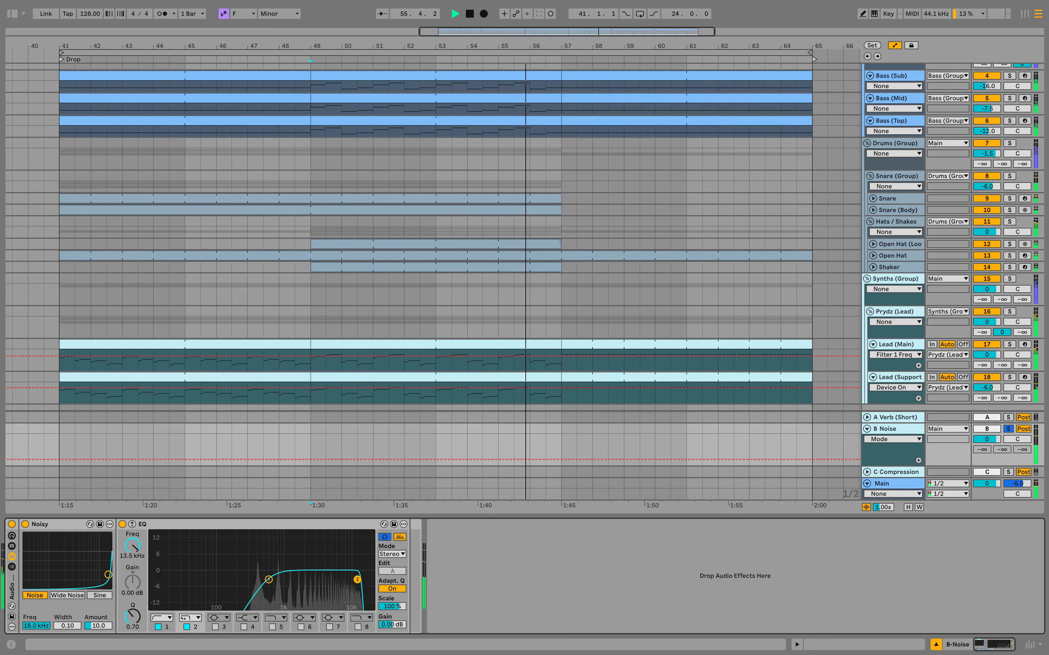
Hide the device view and solo the Prydz (Lead) group, replaying it from bar 49
{"action": "left_click", "coordinate": [936, 644]}
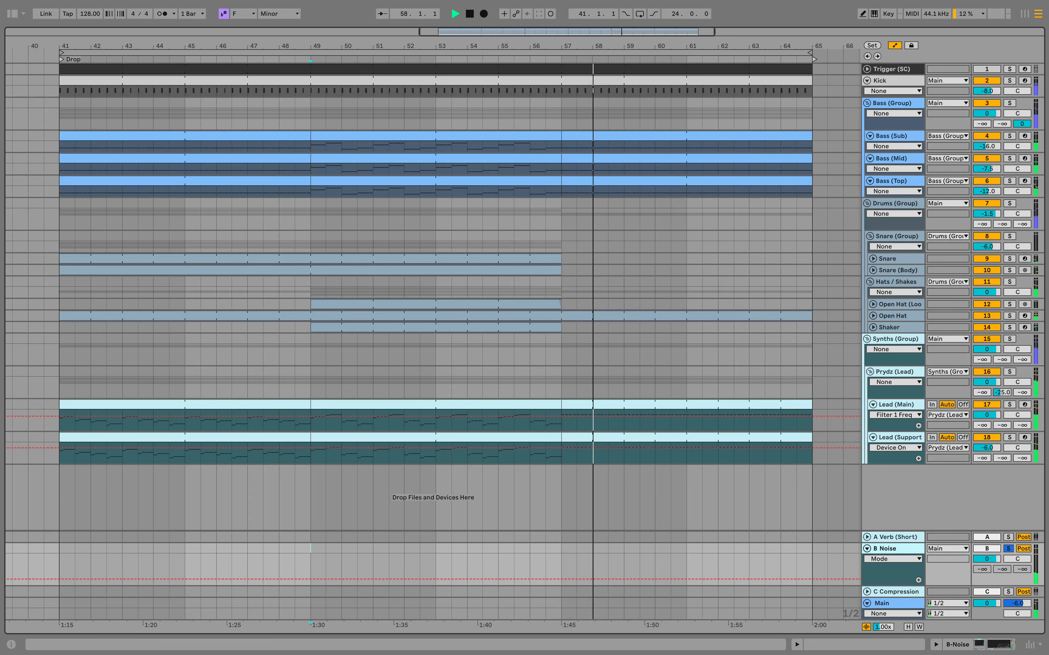
{"action": "left_click", "coordinate": [1010, 371]}
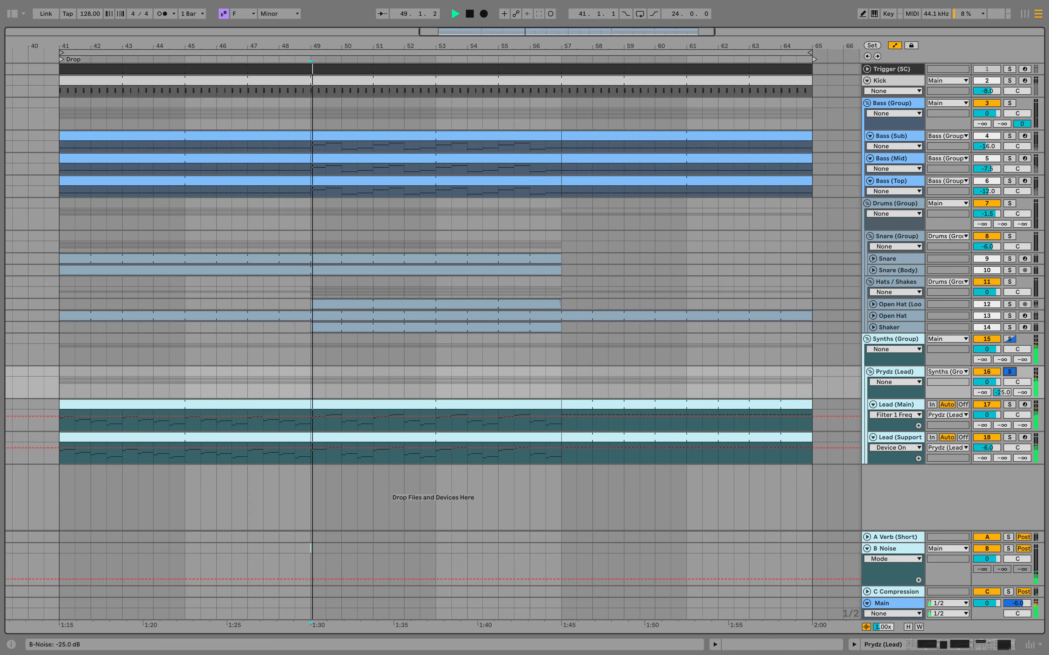
{"action": "key", "text": "space"}
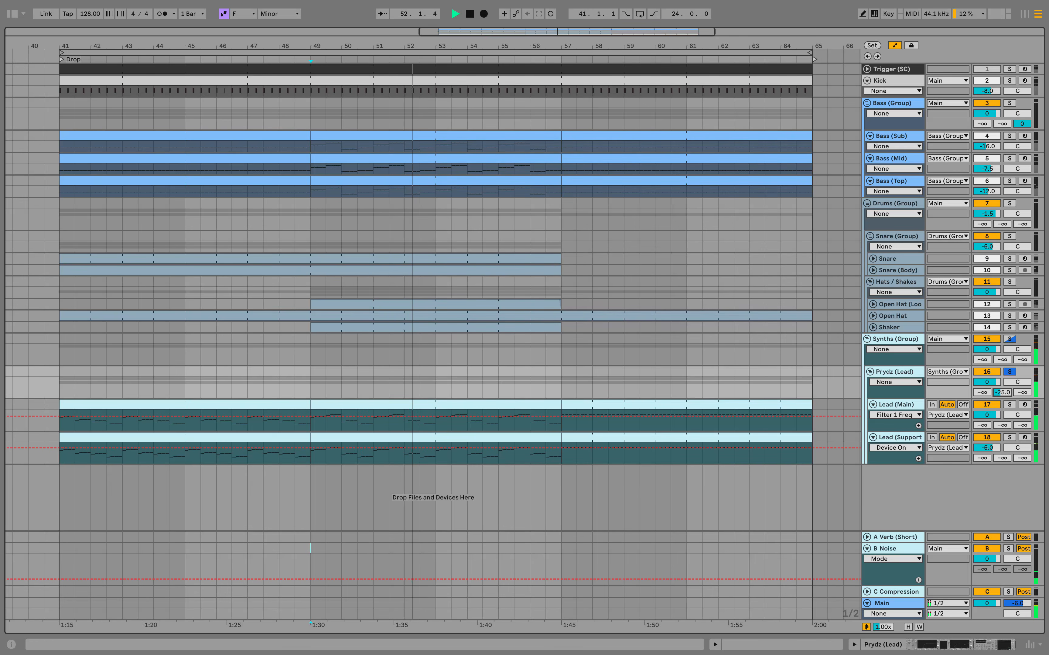
Show the Prydz (Lead) group's devices, with its first audio effect rack enabled, and play the soloed group from bar 49
{"action": "double_click", "coordinate": [896, 371]}
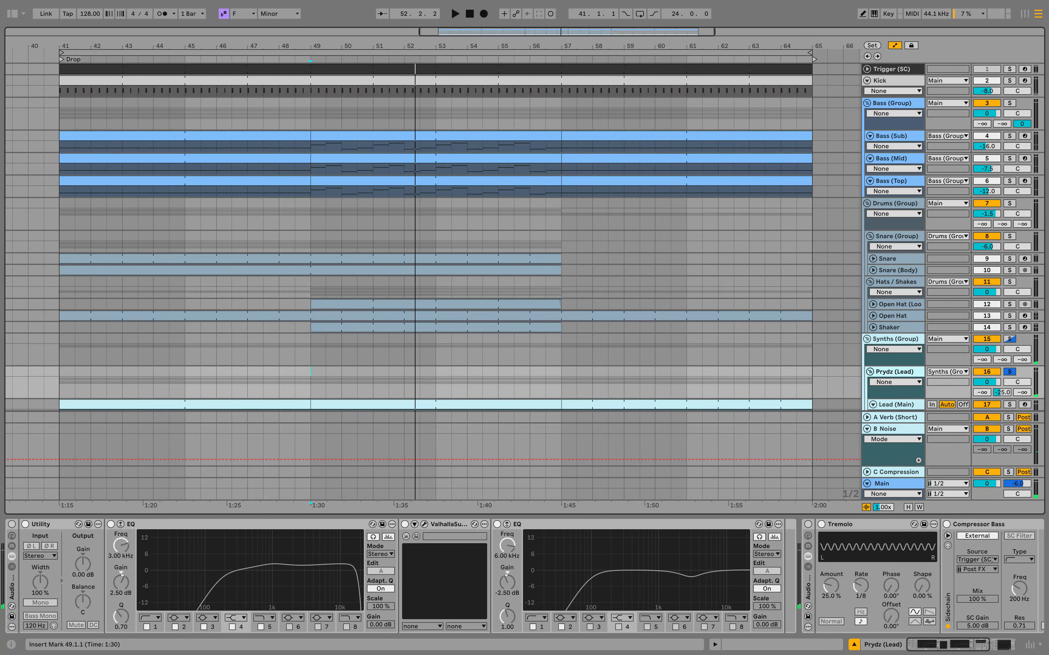
{"action": "scroll", "coordinate": [433, 261], "scroll_direction": "down", "scroll_amount": 4}
{"action": "key", "text": "space"}
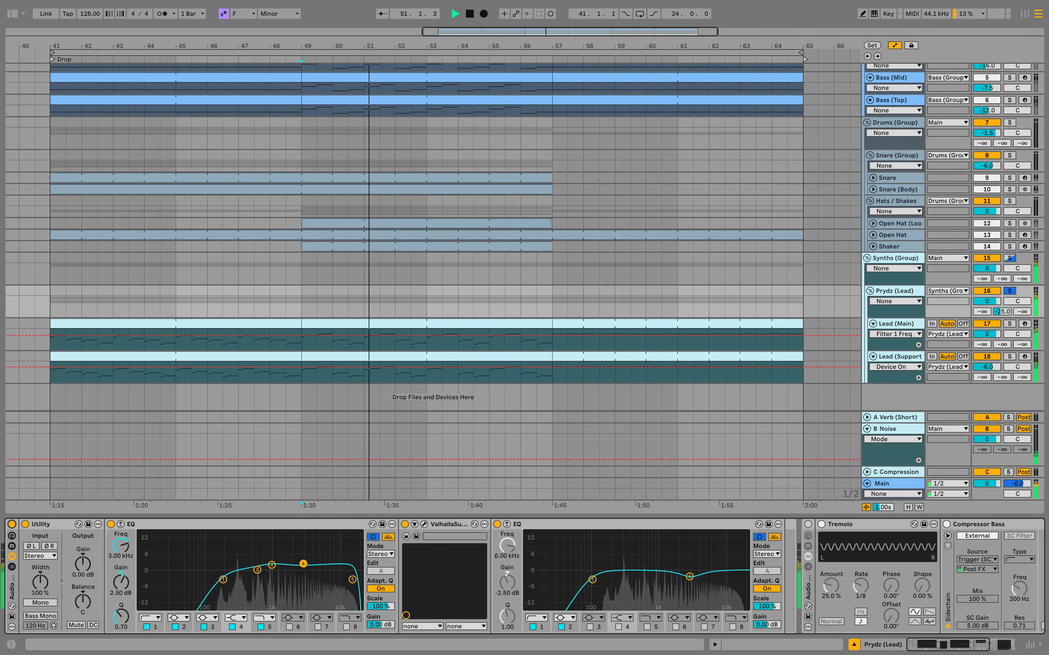
Audition the Utility gain lowered to about -19 dB and return it to 0 dB
{"action": "left_click", "coordinate": [41, 524]}
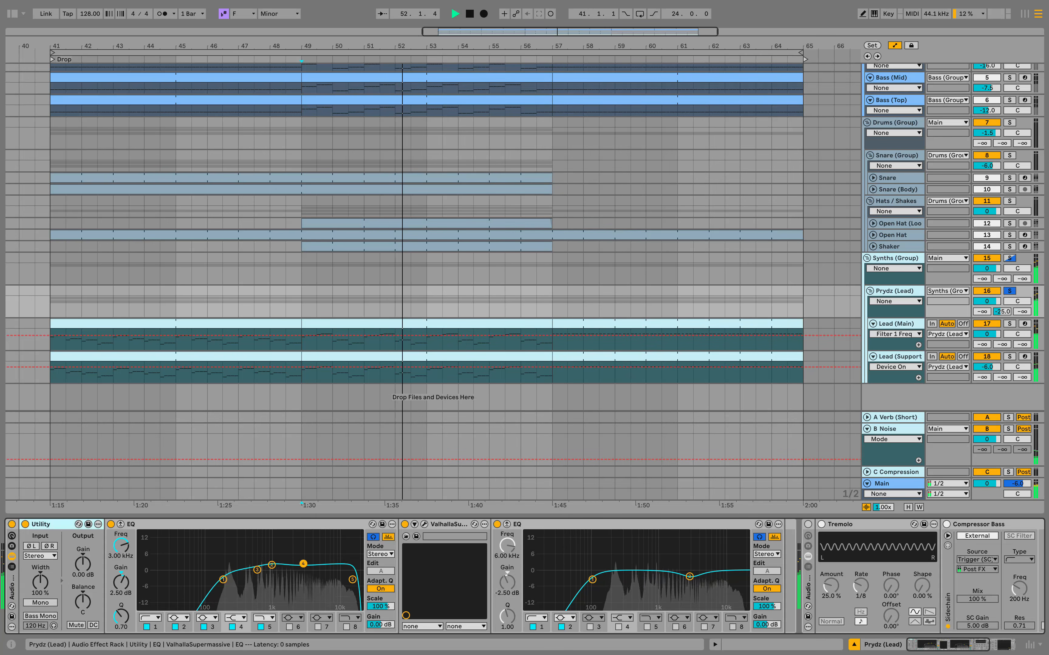
{"action": "left_click_drag", "start_coordinate": [83, 564], "coordinate": [83, 598]}
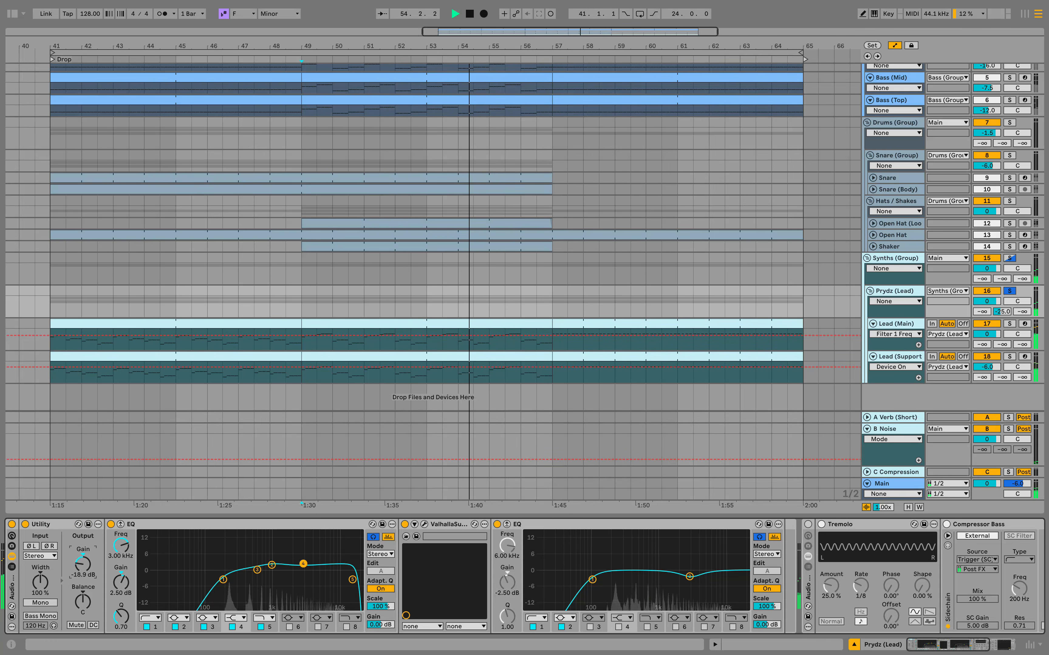
{"action": "left_click_drag", "start_coordinate": [83, 563], "coordinate": [83, 554]}
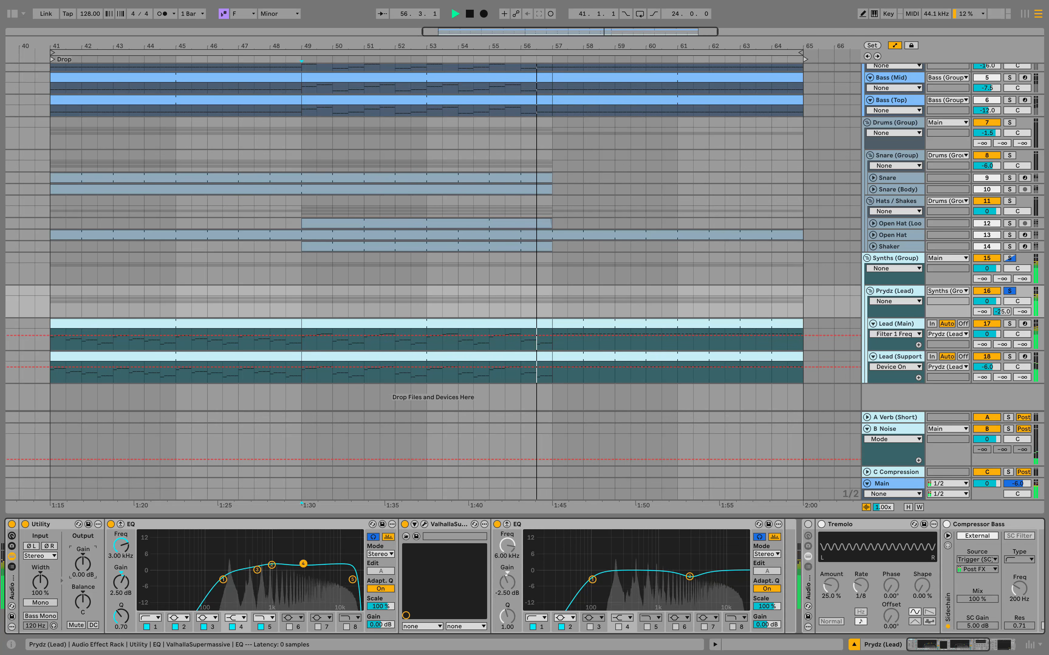
Inspect the low-cut, 3 kHz boost and high-cut bands of the first EQ on the Prydz (Lead) group during playback
{"action": "left_click", "coordinate": [251, 524]}
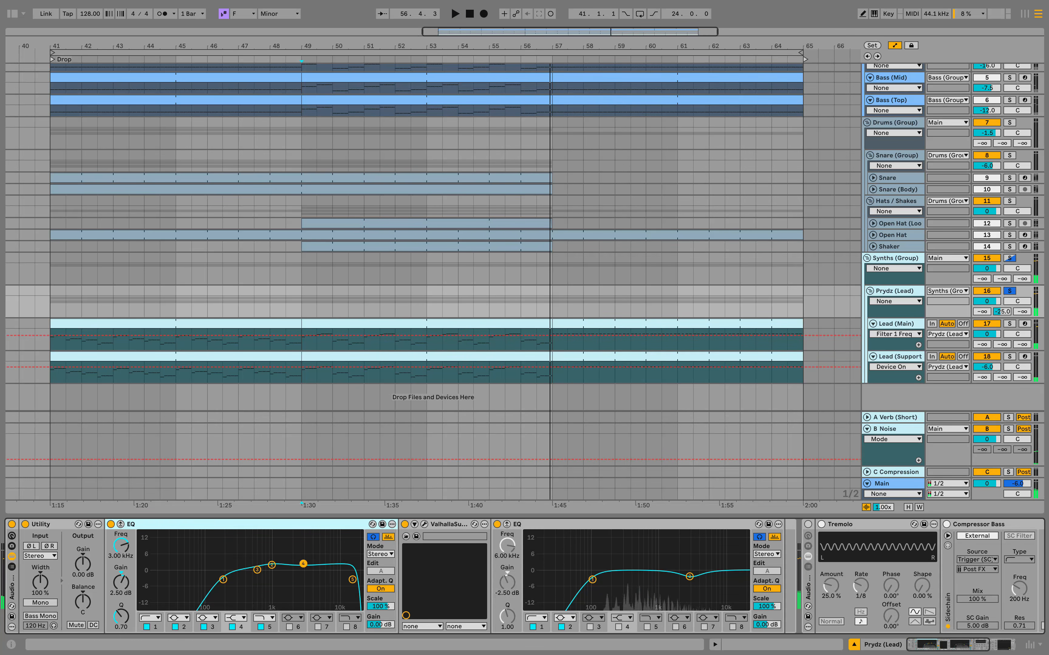
{"action": "left_click", "coordinate": [223, 579]}
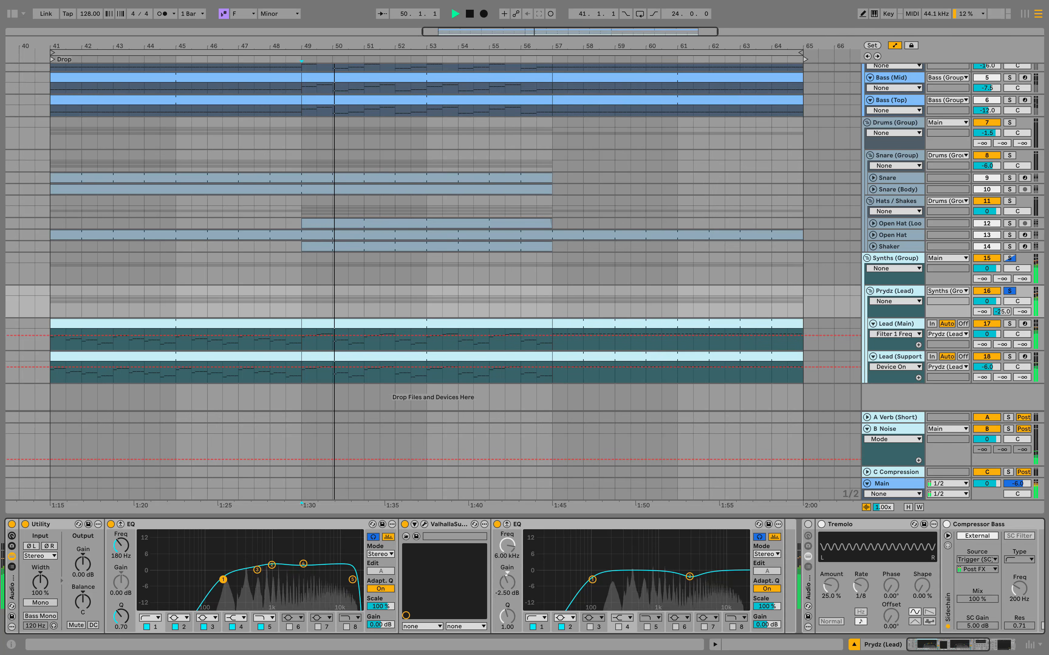
{"action": "left_click", "coordinate": [272, 565]}
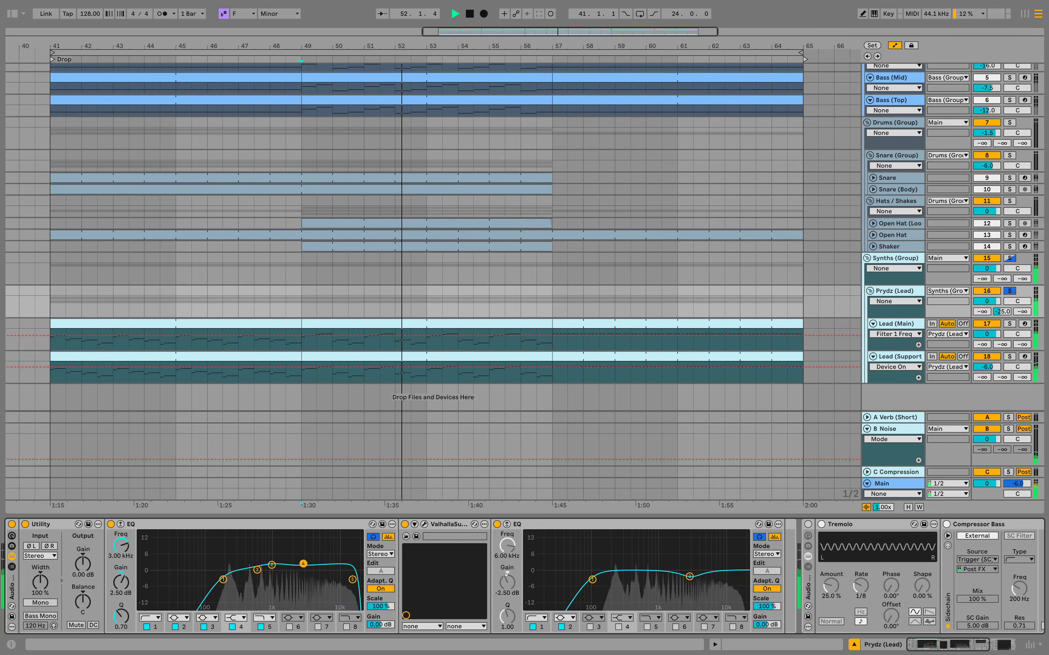
{"action": "left_click", "coordinate": [352, 579]}
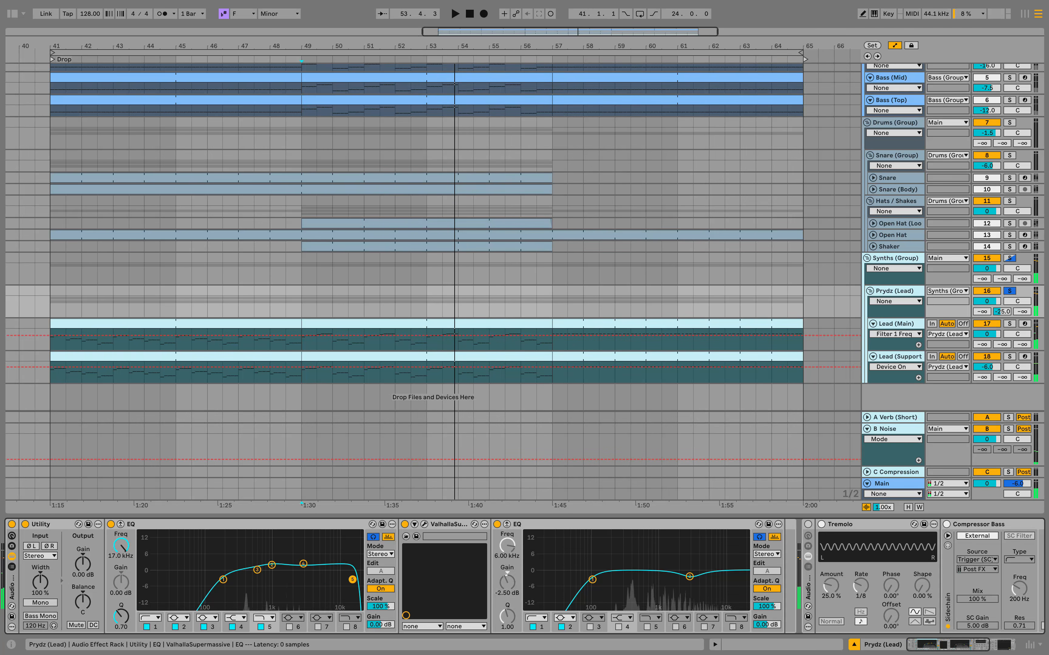
Open ValhallaSupermassive on the Prydz (Lead) group, audition its bypass during playback and close its window
{"action": "left_click", "coordinate": [424, 525]}
{"action": "left_click_drag", "start_coordinate": [452, 178], "coordinate": [457, 142]}
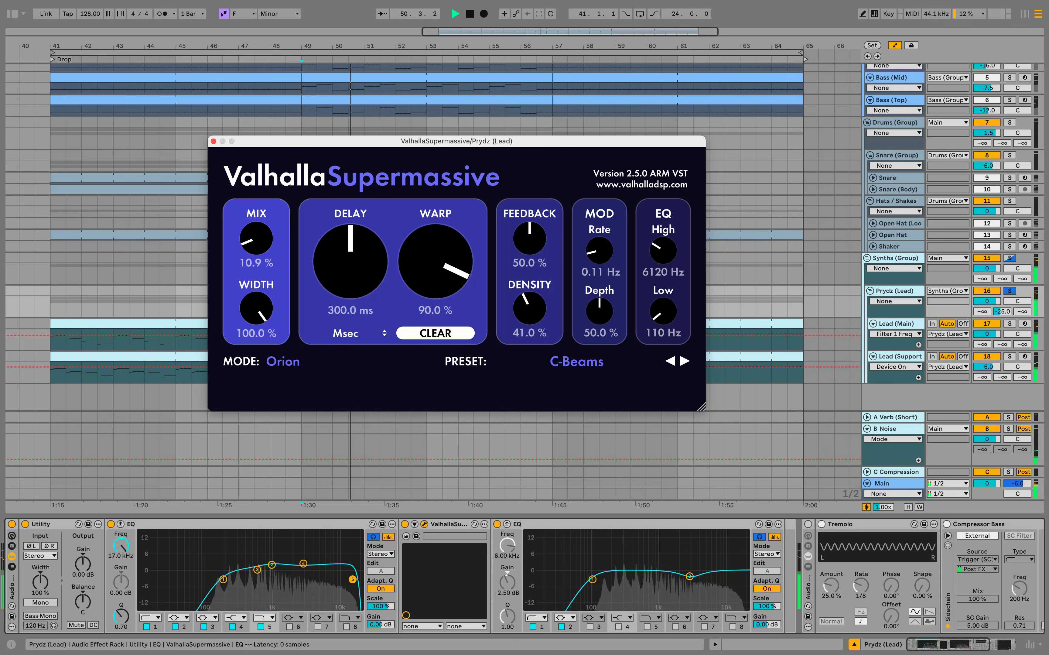
{"action": "left_click", "coordinate": [405, 525]}
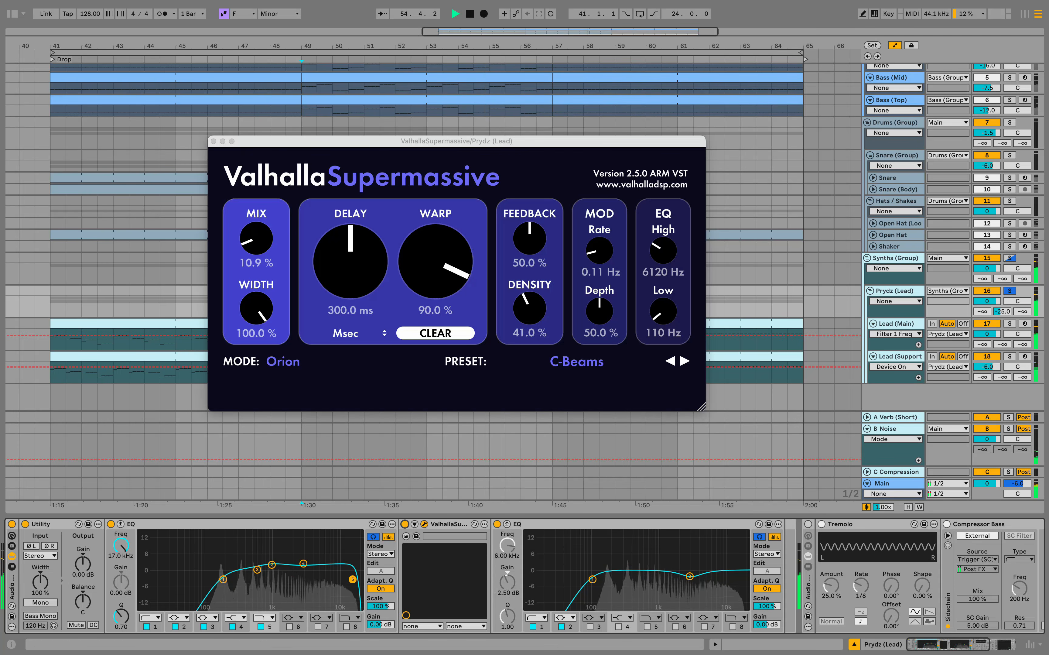
{"action": "left_click", "coordinate": [213, 142]}
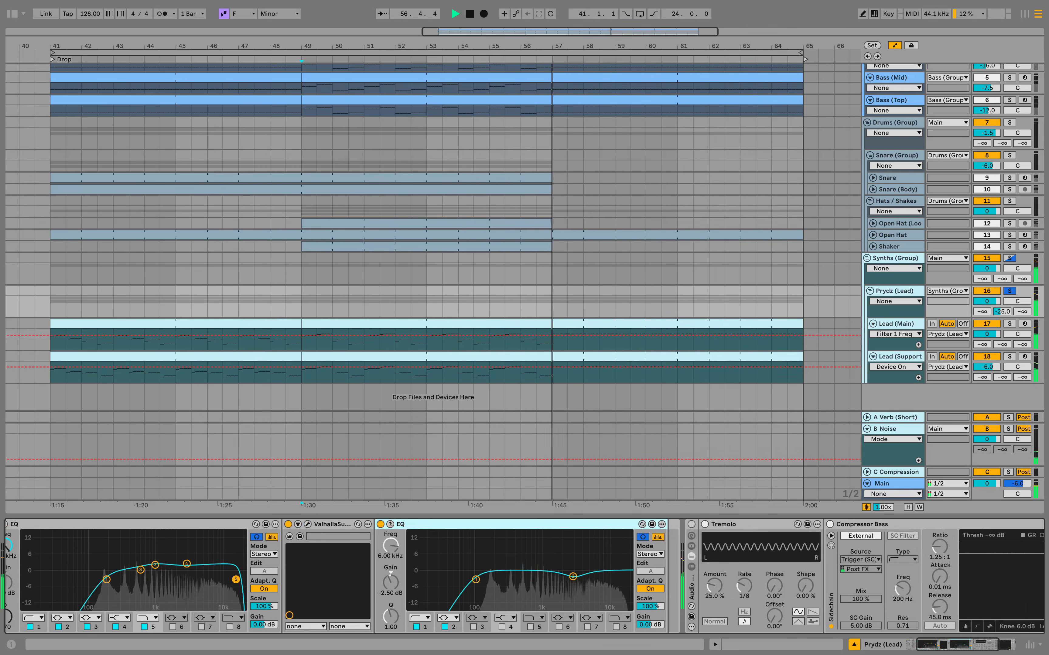
Replay from bar 49 and inspect the 100 Hz low-cut and 3 kHz dip bands of the EQ after ValhallaSupermassive
{"action": "key", "text": "space"}
{"action": "key", "text": "space"}
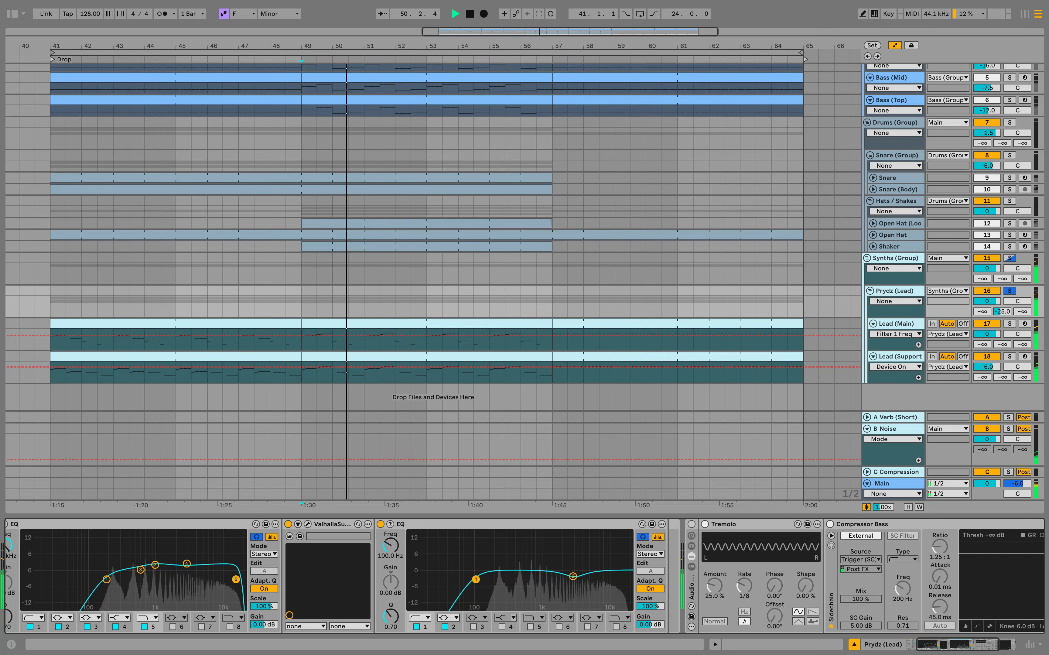
{"action": "left_click", "coordinate": [574, 576]}
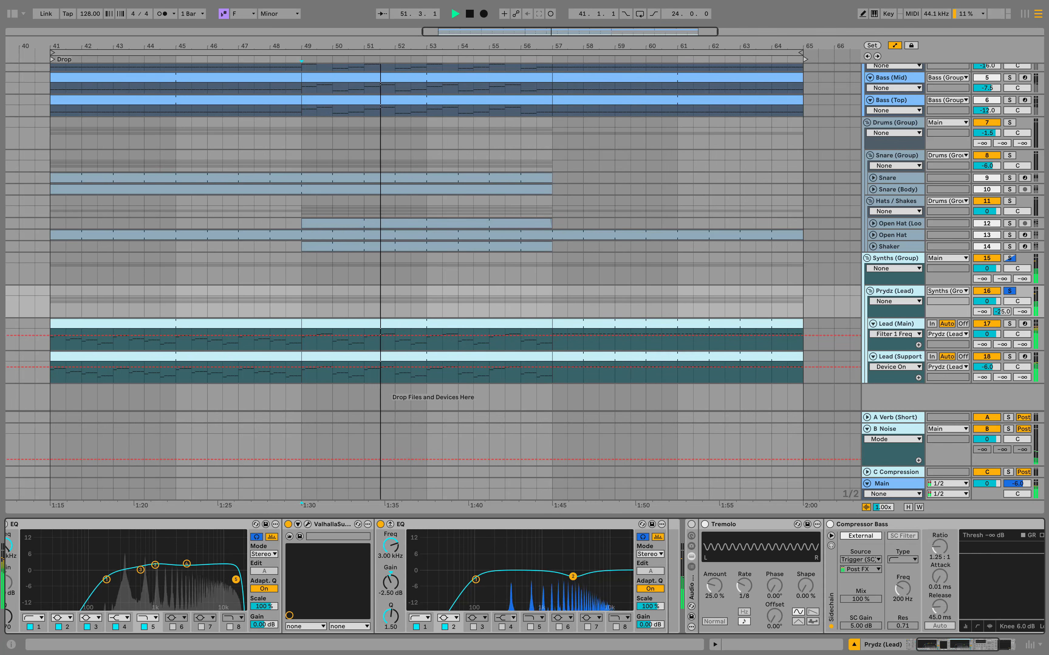
Enable the second effect rack on the Prydz (Lead) group, with Compressor Bass on and Tremolo off
{"action": "scroll", "coordinate": [525, 576], "scroll_direction": "right", "scroll_amount": 5}
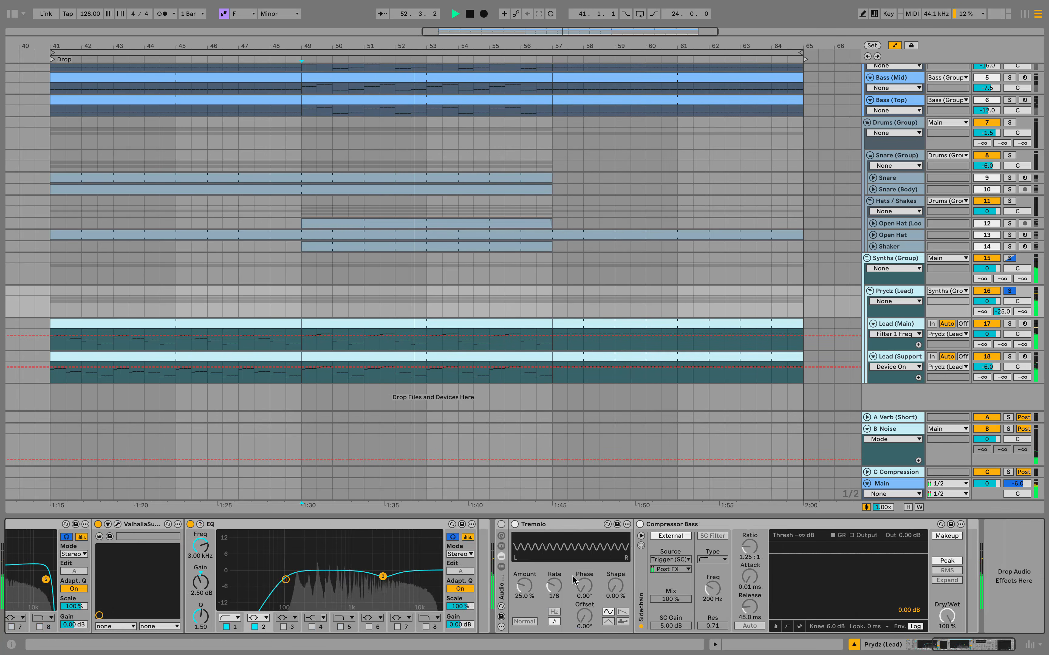
{"action": "left_click", "coordinate": [501, 588]}
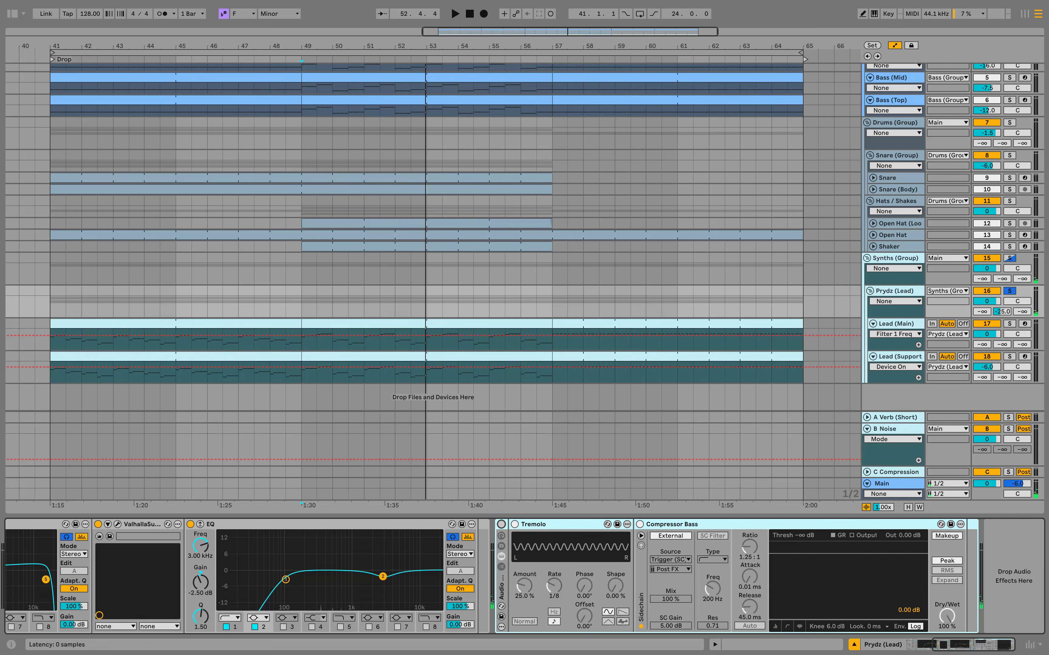
{"action": "key", "text": "0"}
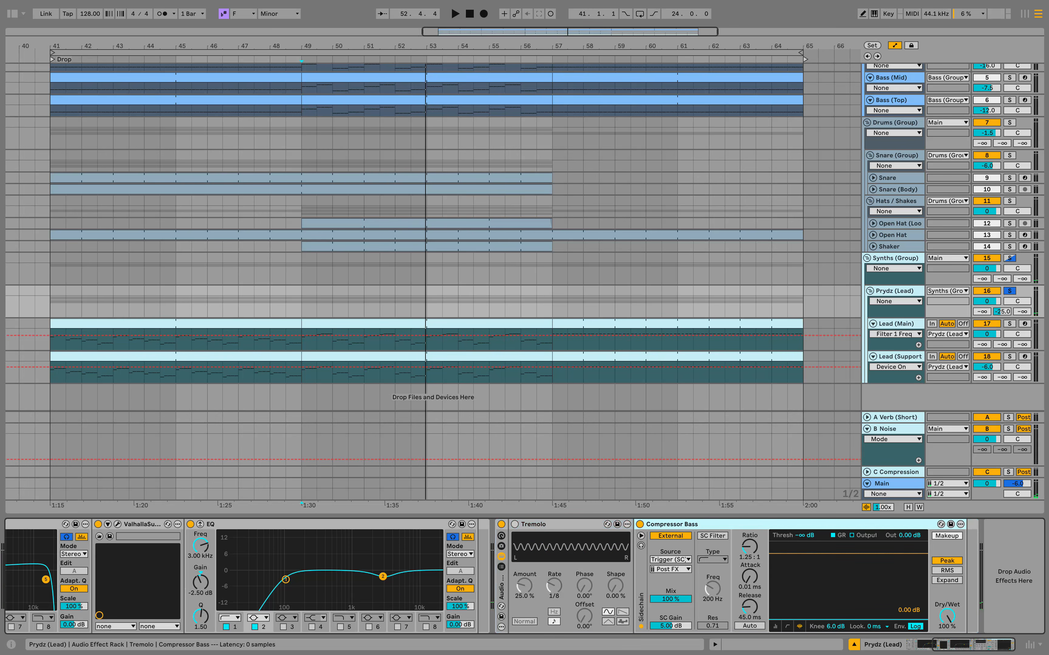
Play from bar 49 with the Kick added to the solo and examine the Prydz (Lead) group's Compressor Bass sidechain ducking
{"action": "key", "text": "space"}
{"action": "scroll", "coordinate": [433, 277], "scroll_direction": "up", "scroll_amount": 4}
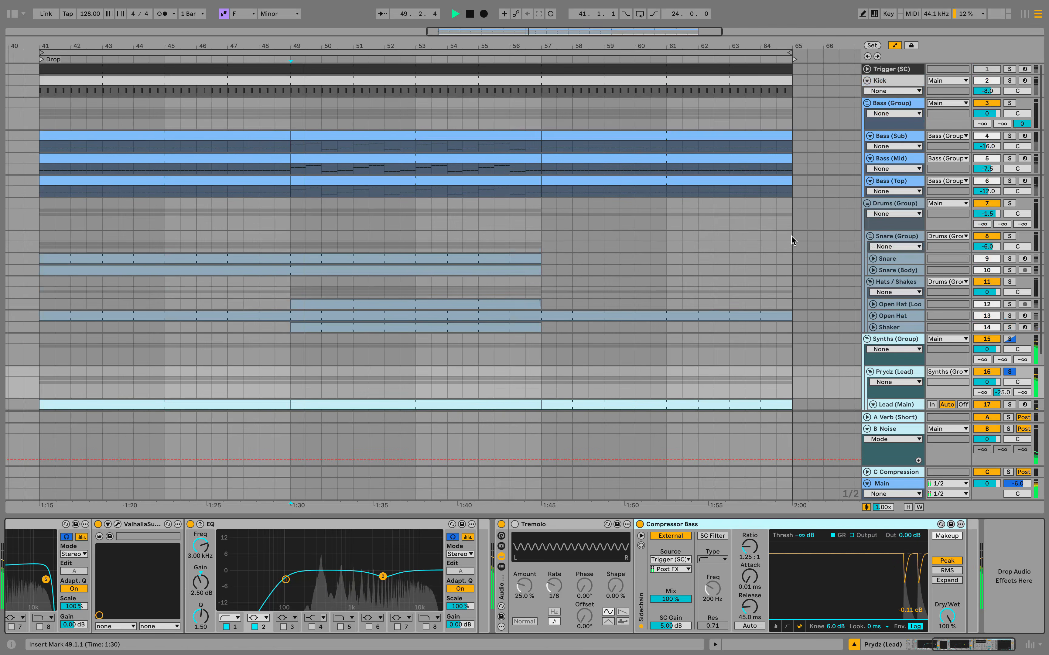
{"action": "left_click", "coordinate": [1010, 80], "text": "super"}
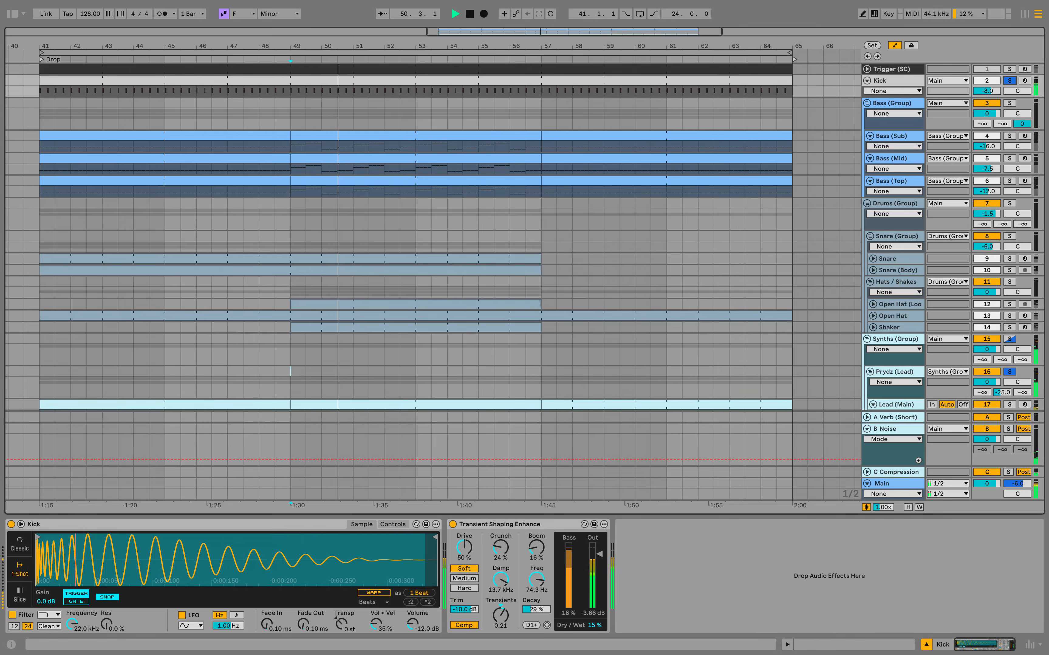
{"action": "scroll", "coordinate": [433, 278], "scroll_direction": "down", "scroll_amount": 4}
{"action": "left_click", "coordinate": [895, 291]}
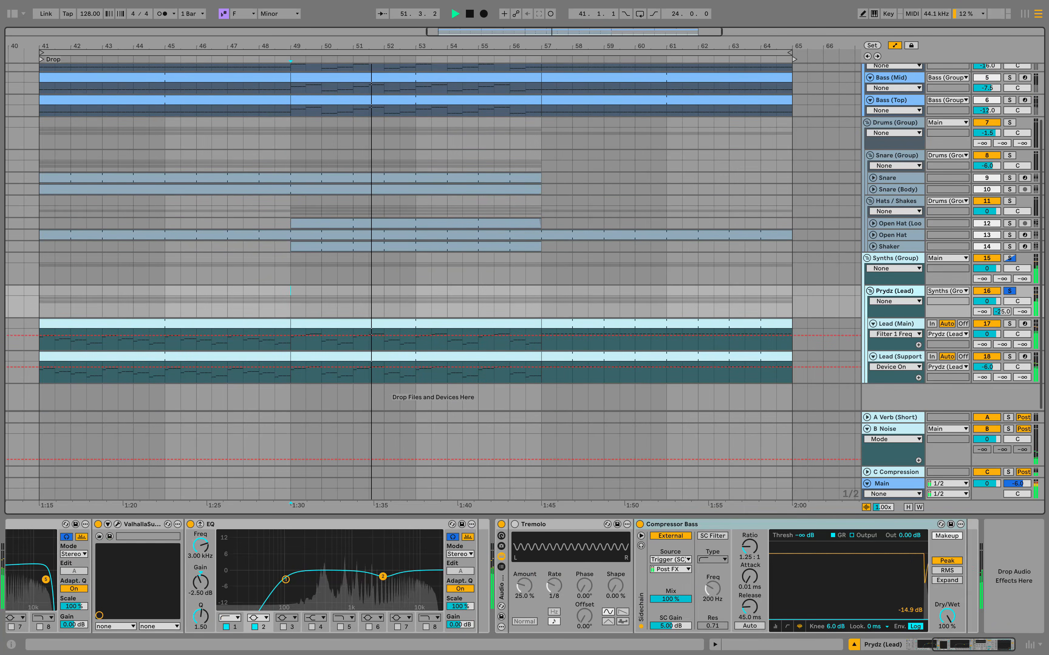
{"action": "left_click", "coordinate": [694, 524]}
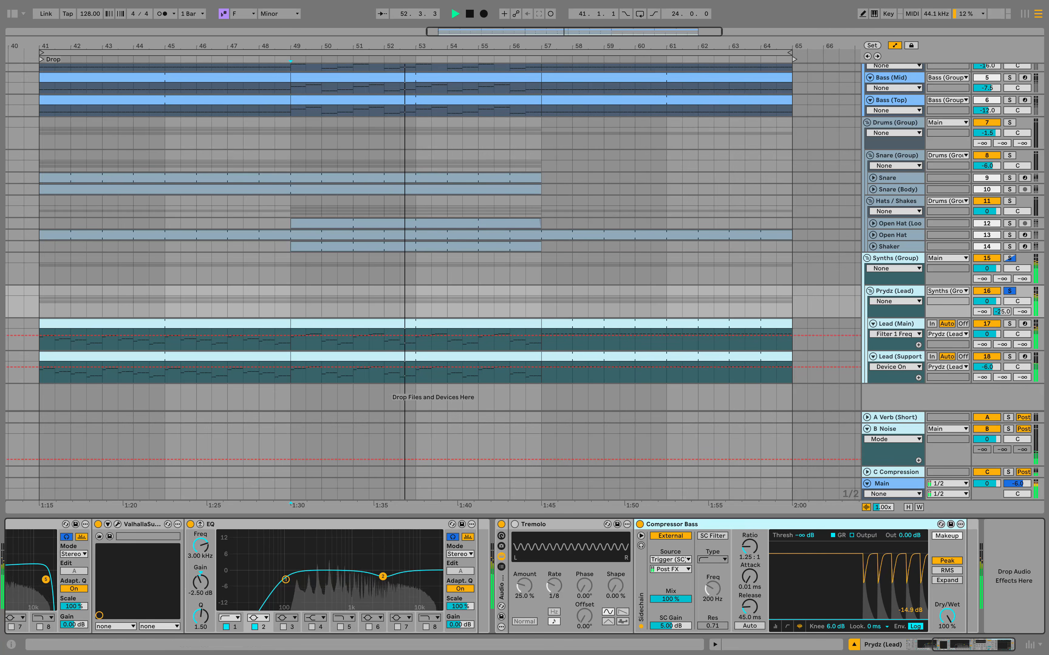
Turn on Tremolo, bypass Compressor Bass and replay from bar 49
{"action": "left_click", "coordinate": [516, 525]}
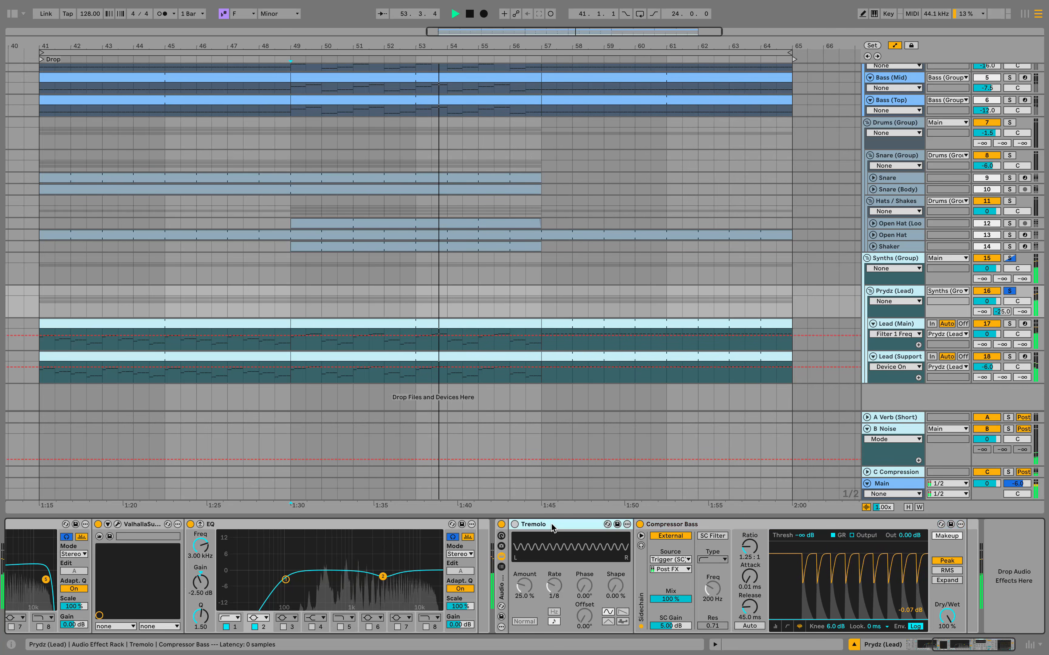
{"action": "left_click", "coordinate": [515, 524]}
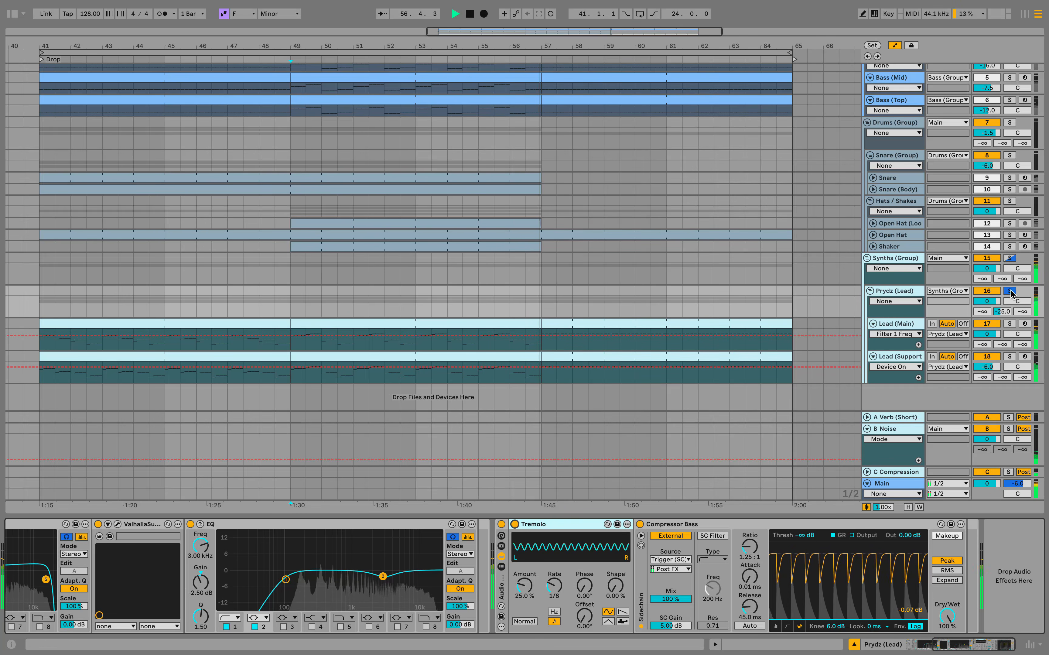
{"action": "key", "text": "space"}
{"action": "key", "text": "0"}
{"action": "key", "text": "space"}
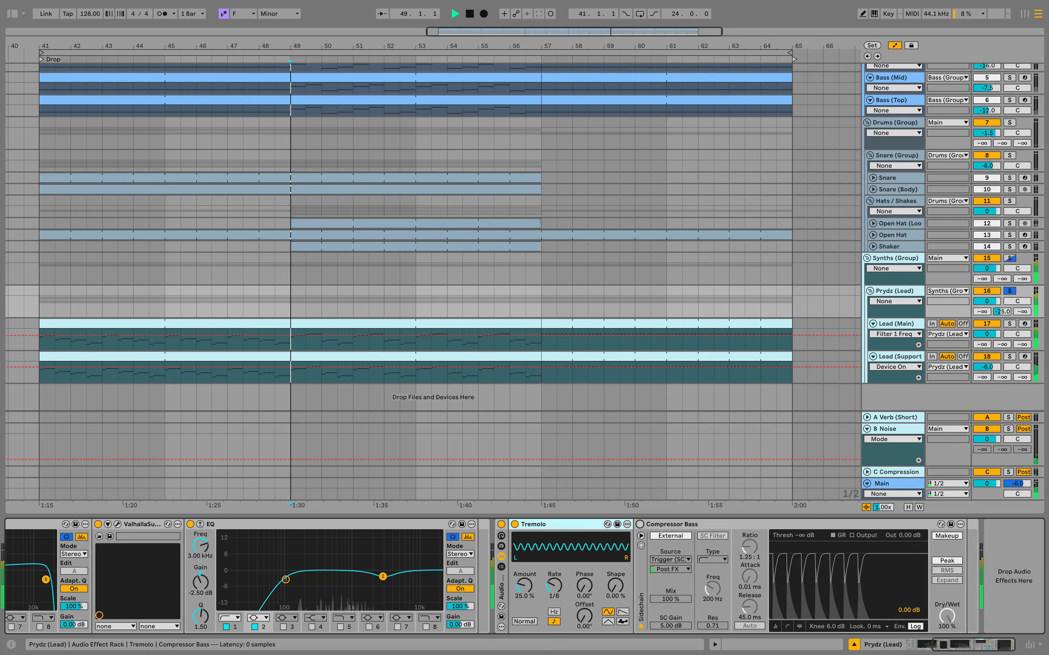
Compare the playing lead with Tremolo repeatedly bypassed and re-enabled, leaving Tremolo on
{"action": "left_click", "coordinate": [515, 524]}
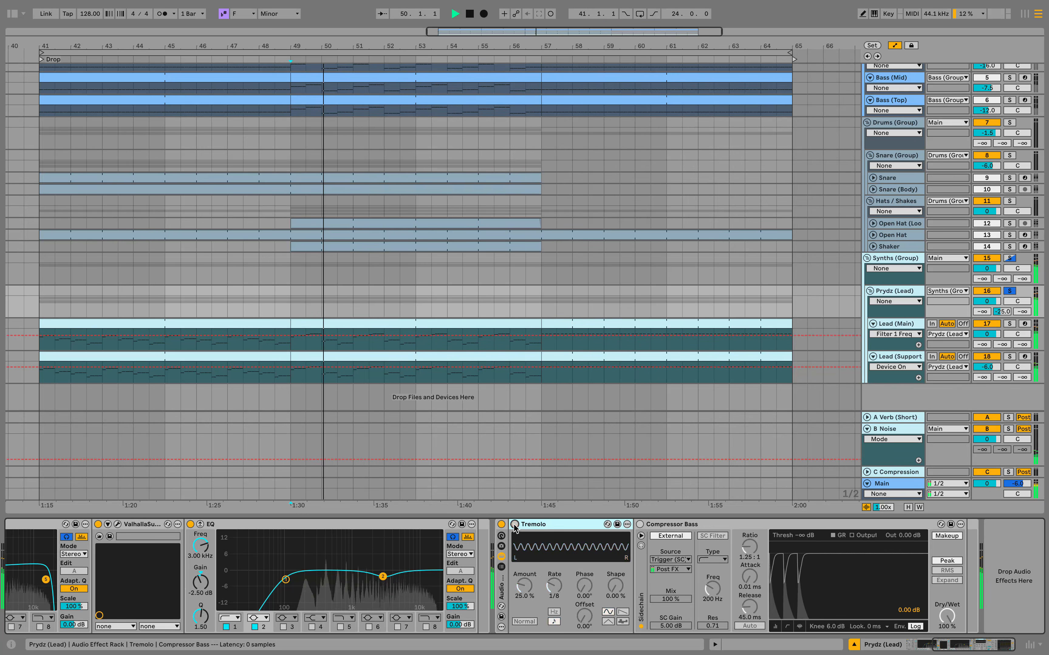
{"action": "left_click", "coordinate": [516, 524]}
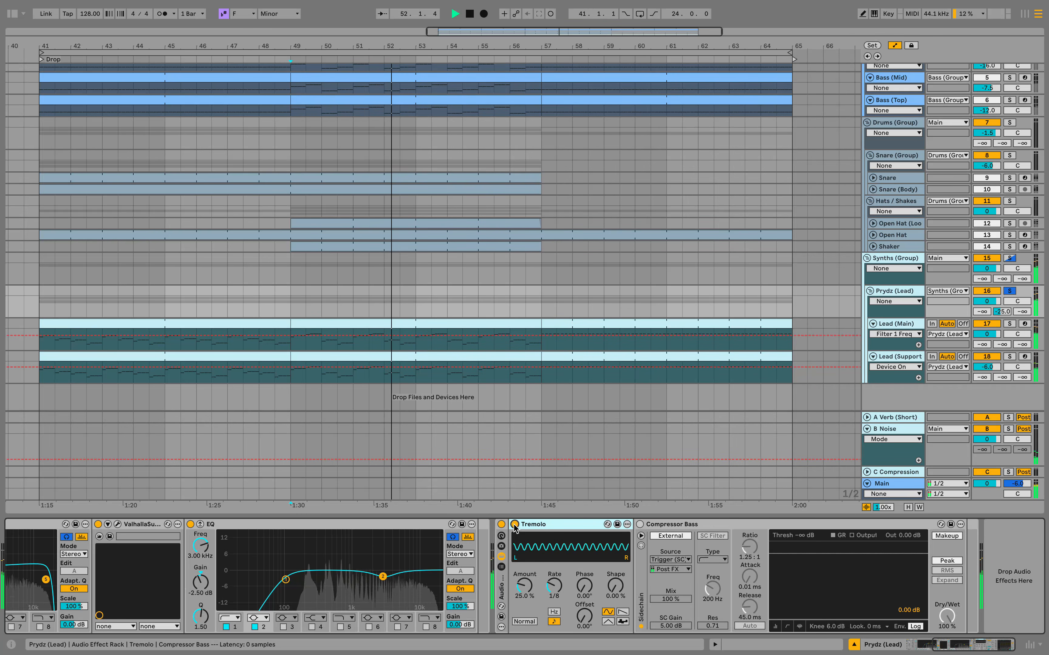
{"action": "left_click", "coordinate": [515, 525]}
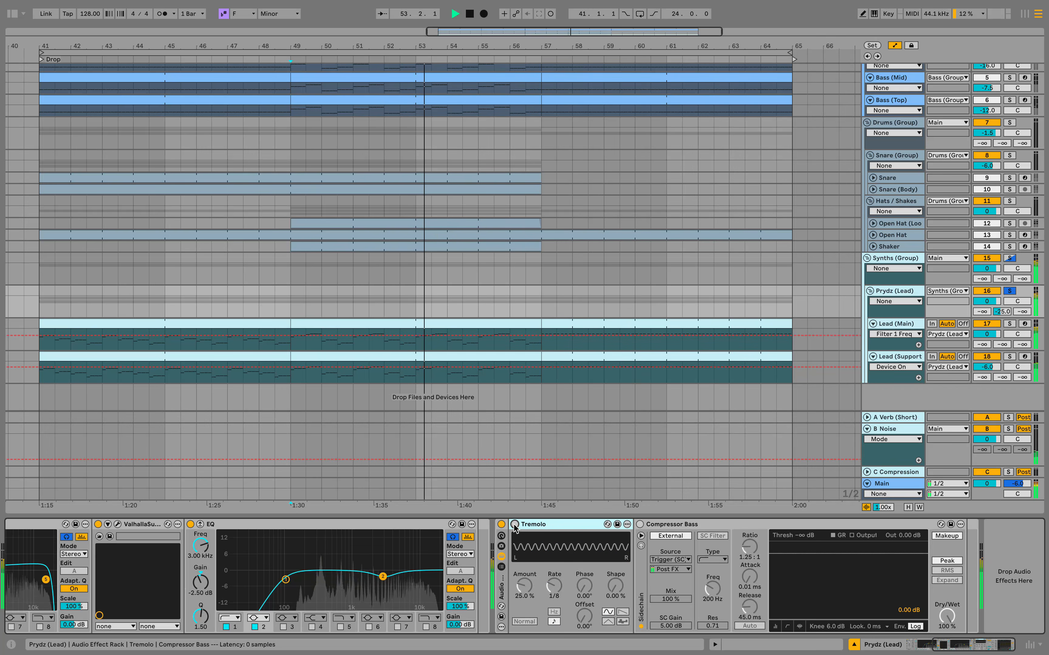
{"action": "left_click", "coordinate": [516, 524]}
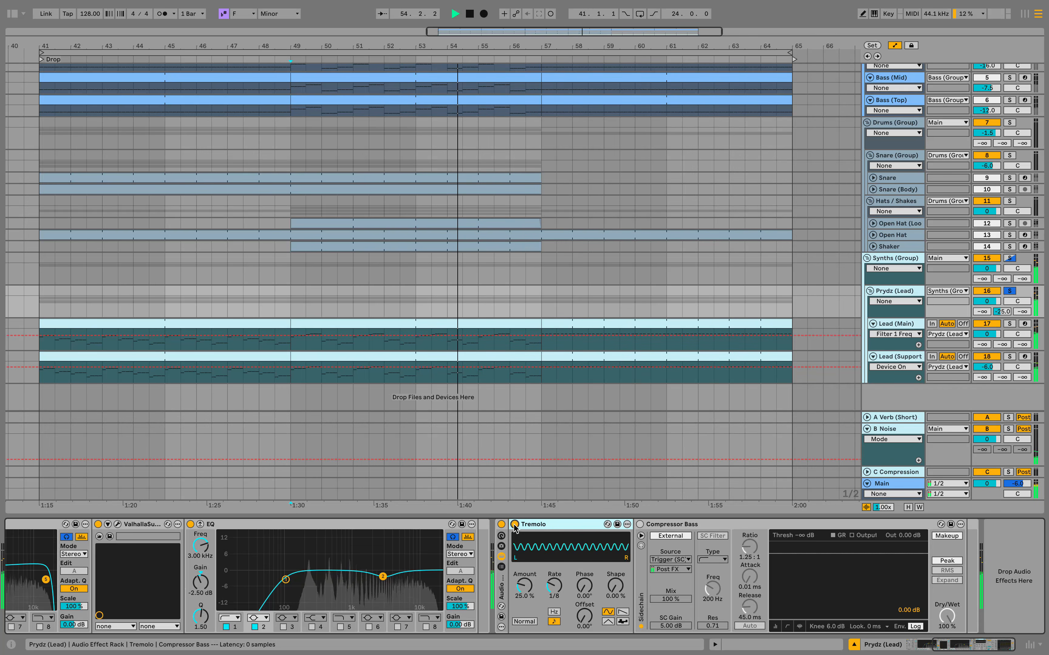
Re-enable Compressor Bass, add the Kick to the solo and replay from bar 49
{"action": "left_click", "coordinate": [640, 524]}
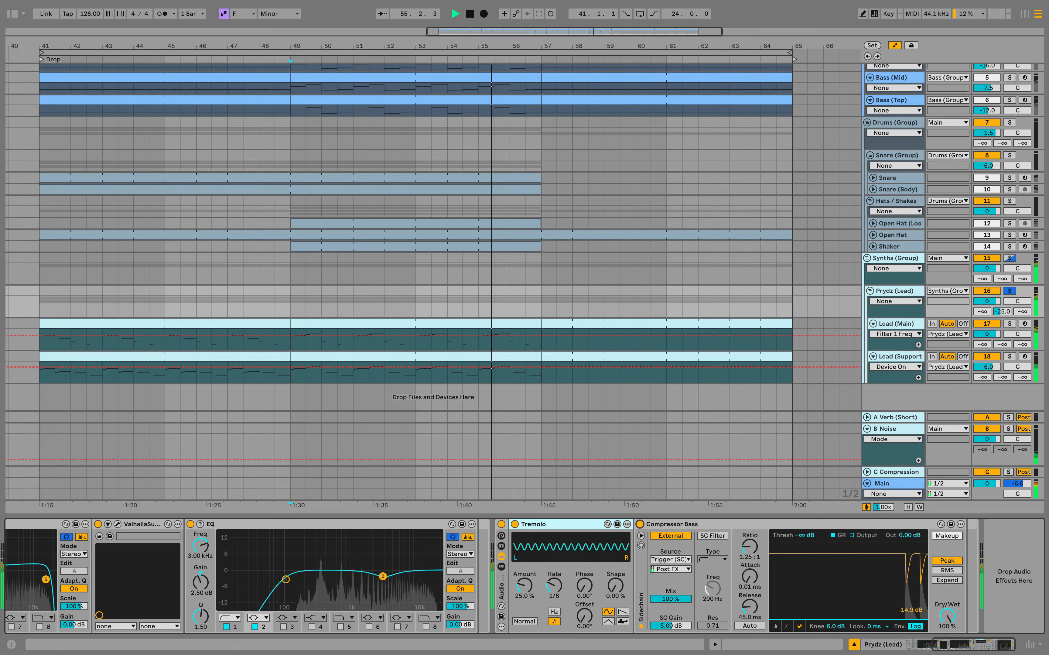
{"action": "scroll", "coordinate": [699, 307], "scroll_direction": "up", "scroll_amount": 5}
{"action": "key", "text": "space"}
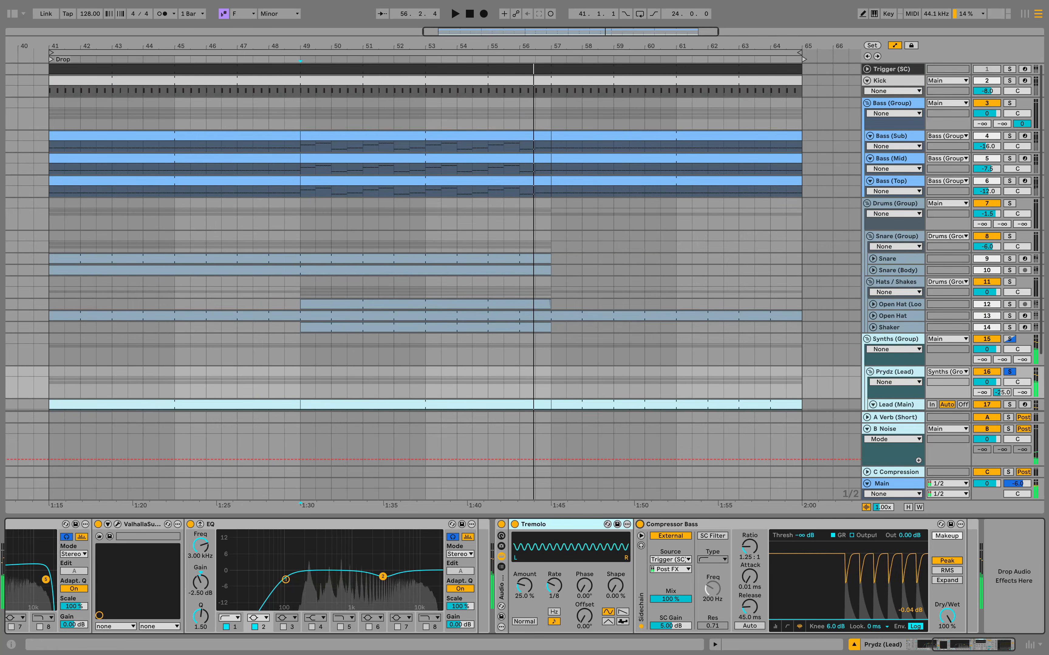
{"action": "left_click", "coordinate": [1010, 81], "text": "super"}
{"action": "scroll", "coordinate": [524, 236], "scroll_direction": "down", "scroll_amount": 5}
{"action": "key", "text": "space"}
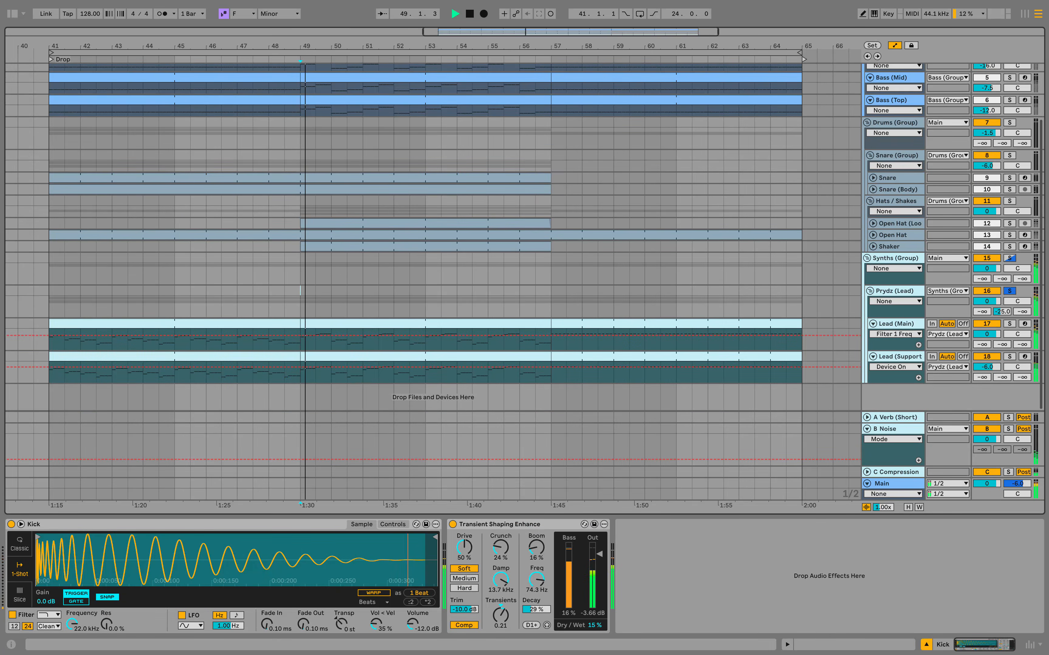
Audition the Prydz (Lead) group with its Tremolo and Compressor Bass rack bypassed and re-enabled, and clear its solo
{"action": "left_click", "coordinate": [894, 291]}
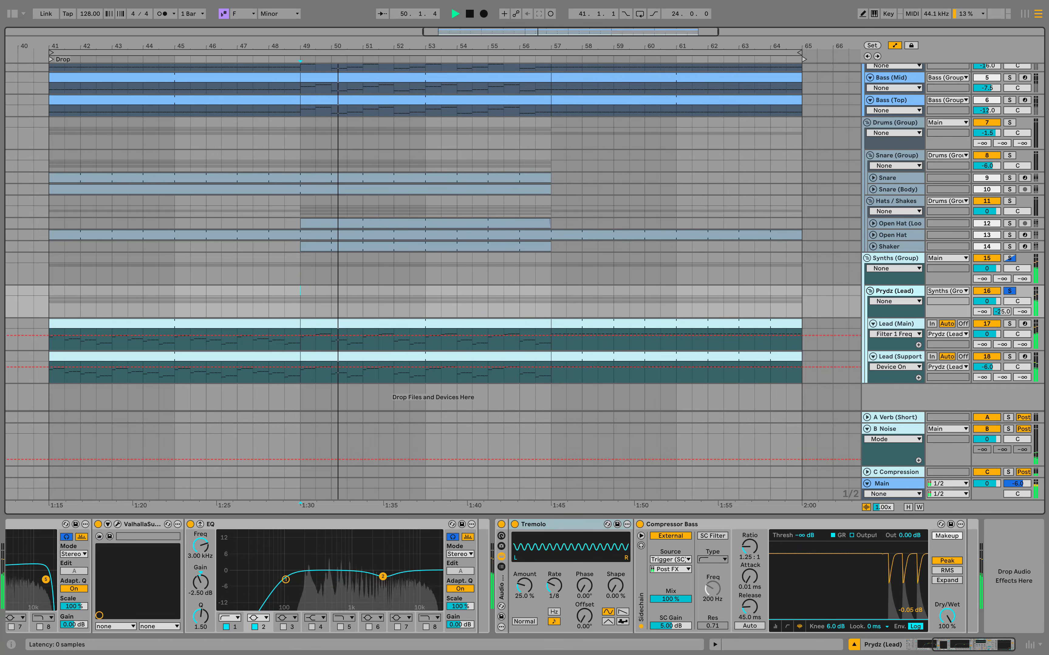
{"action": "left_click", "coordinate": [501, 524]}
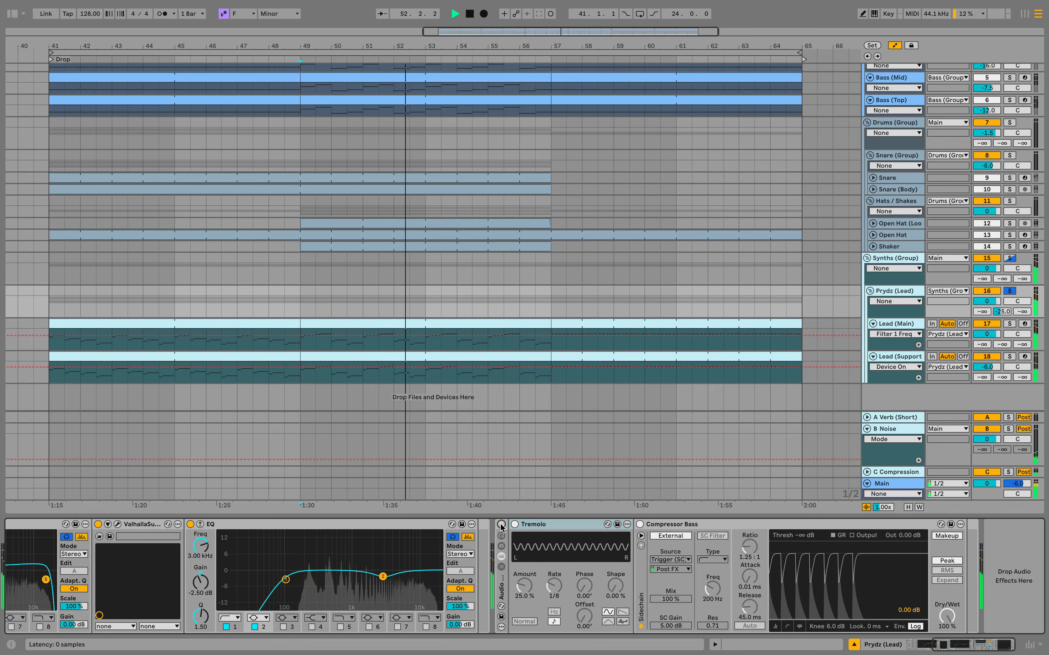
{"action": "left_click", "coordinate": [502, 524]}
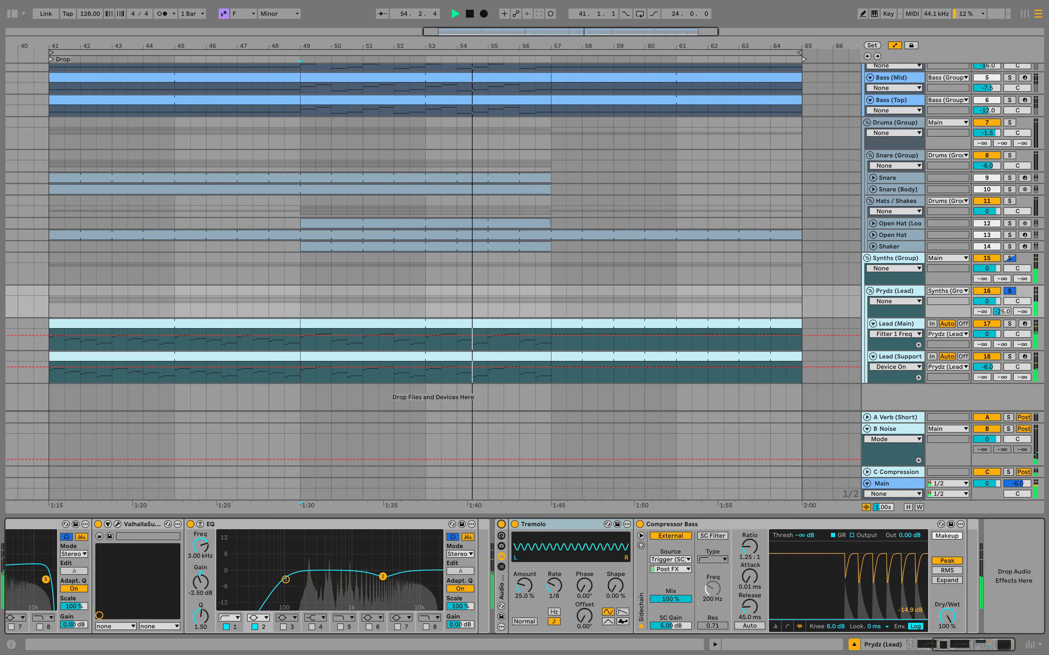
{"action": "left_click", "coordinate": [1010, 291]}
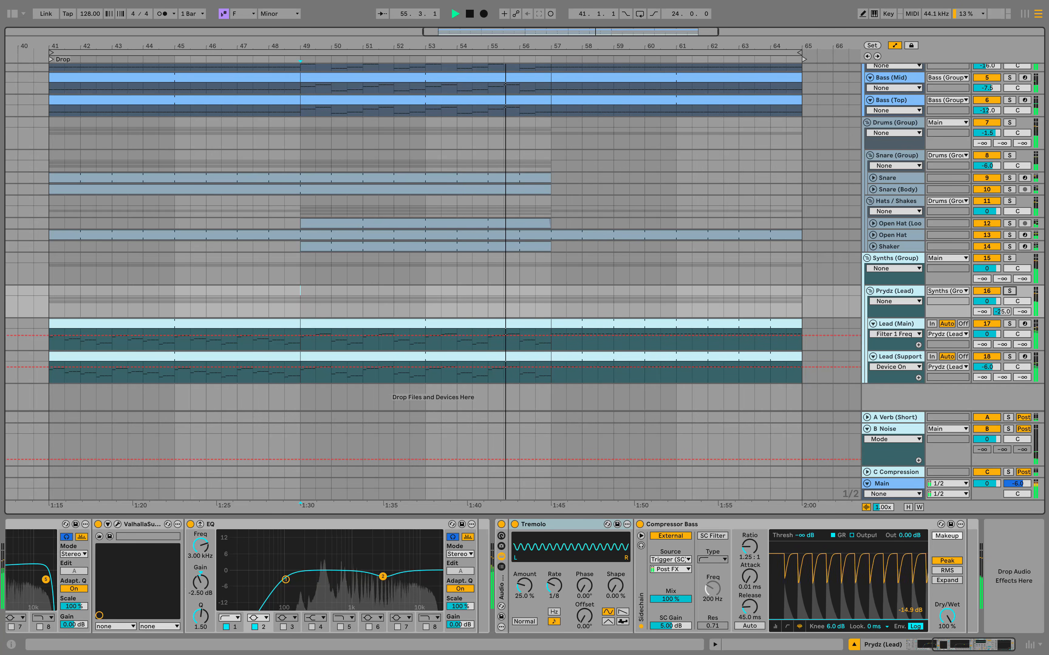
Replay the full mix from bar 41 and review the Prydz (Lead) group's device chain, starting from its Utility
{"action": "key", "text": "super+alt+l"}
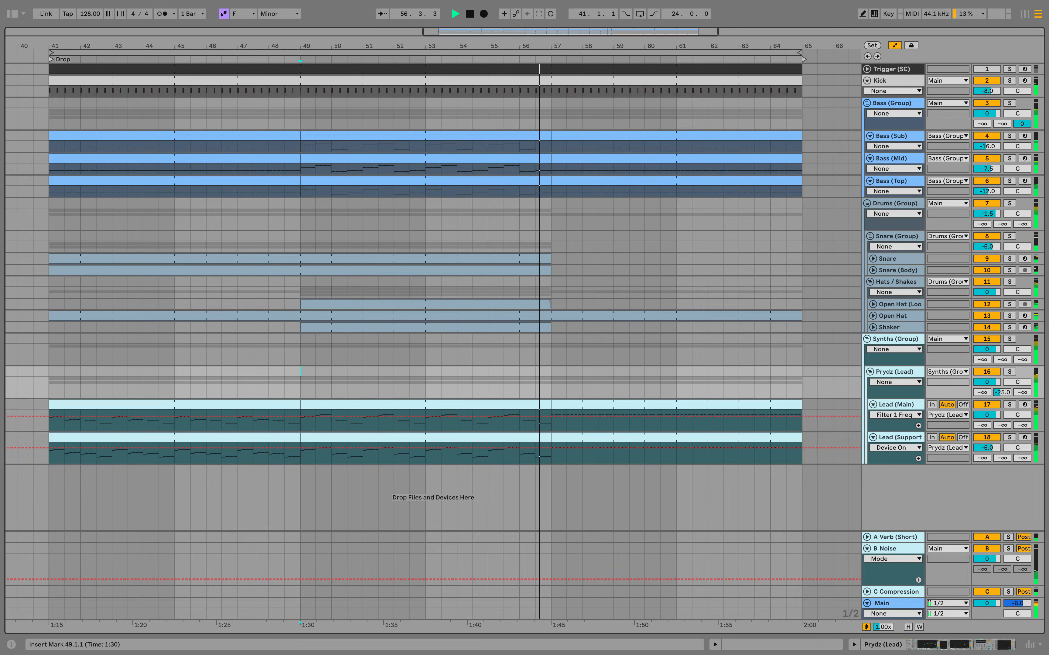
{"action": "left_click", "coordinate": [50, 416]}
{"action": "key", "text": "space"}
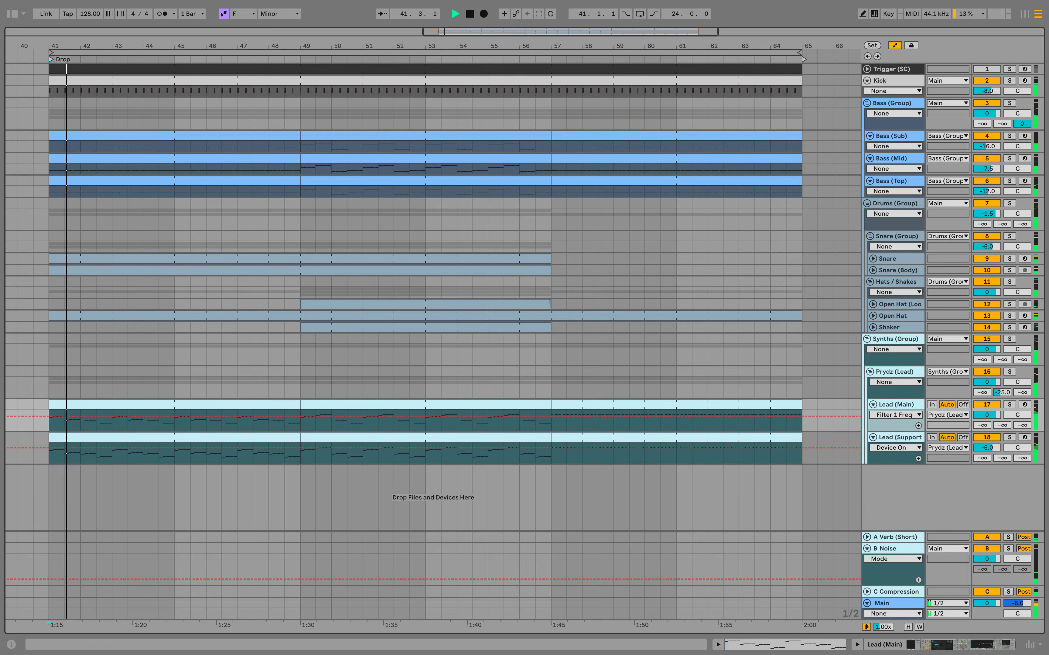
{"action": "double_click", "coordinate": [906, 340]}
{"action": "scroll", "coordinate": [907, 339], "scroll_direction": "down", "scroll_amount": 4}
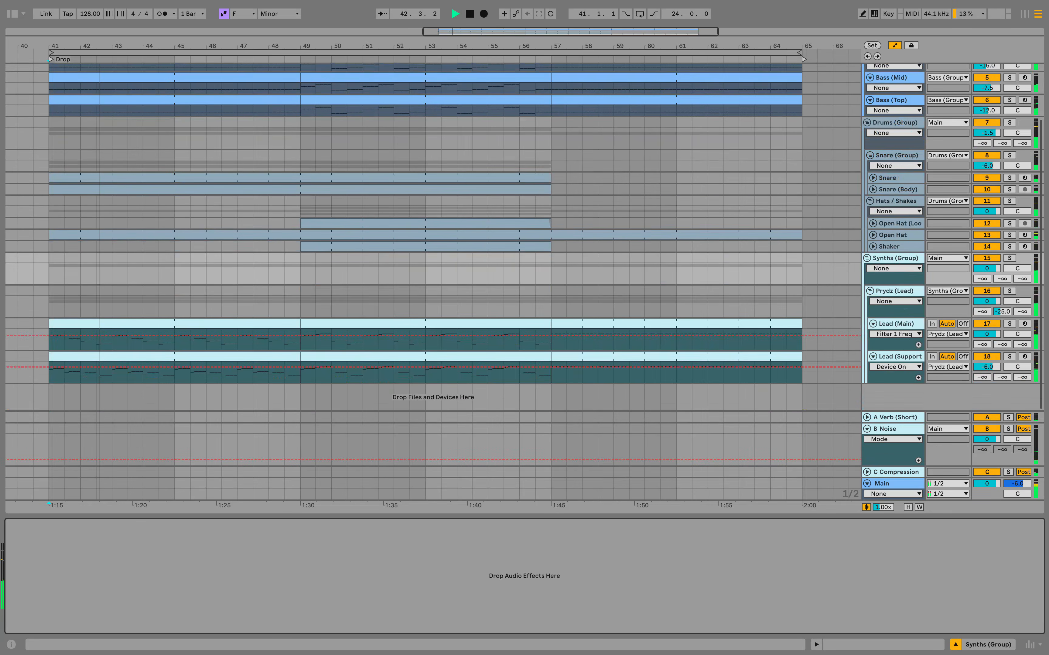
{"action": "left_click", "coordinate": [902, 291]}
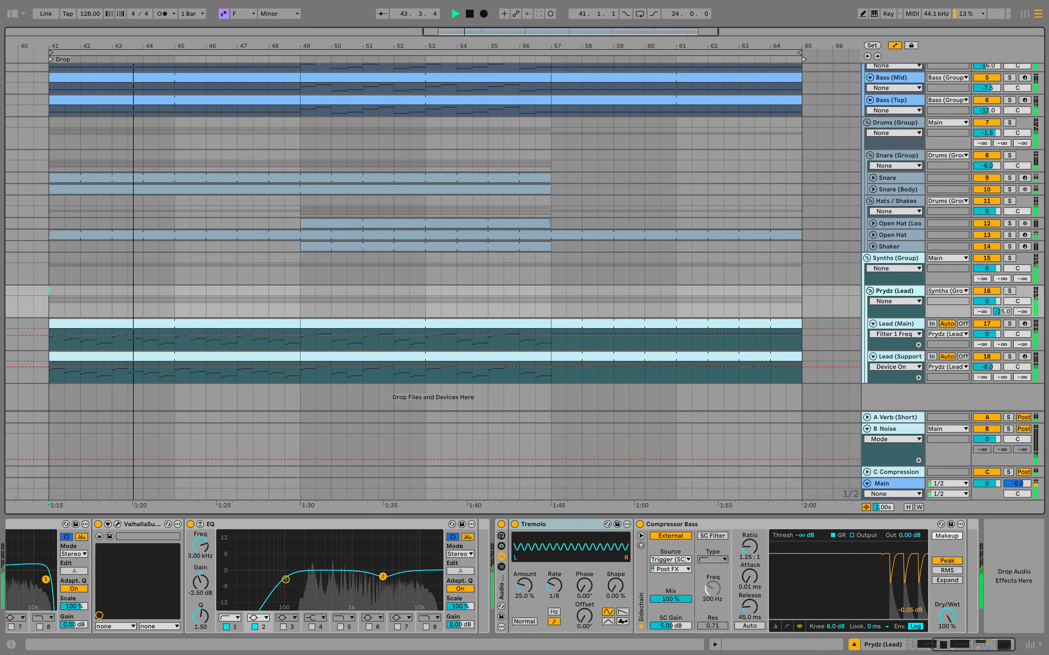
{"action": "scroll", "coordinate": [486, 572], "scroll_direction": "left", "scroll_amount": 5}
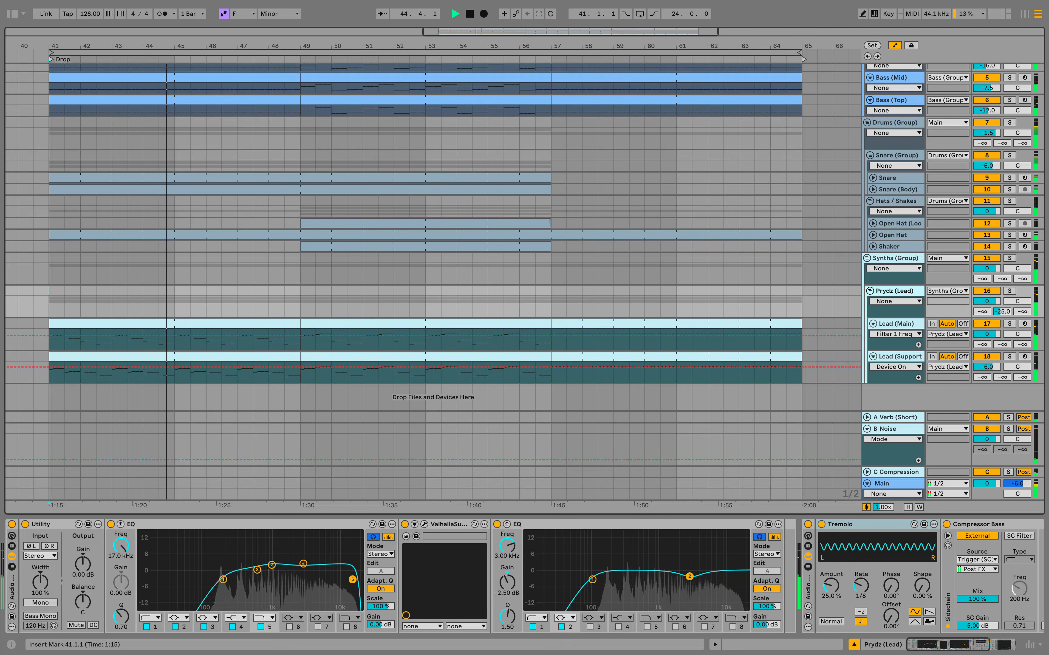
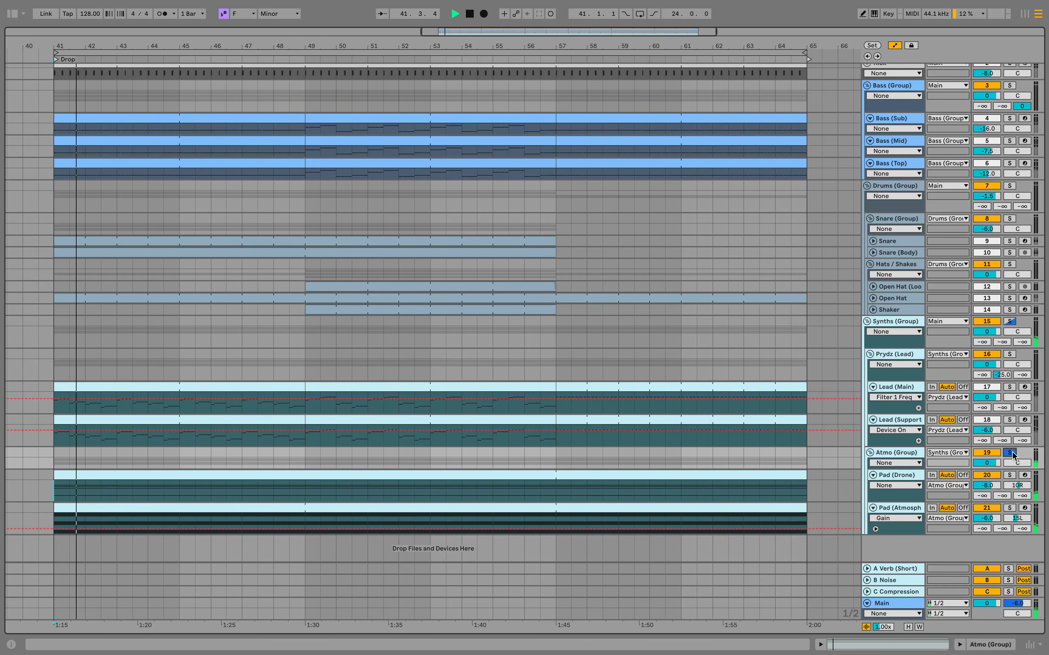
Solo the Pad (Drone) track during playback and inspect its Serum patch and effects, ending with playback stopped
{"action": "double_click", "coordinate": [897, 475]}
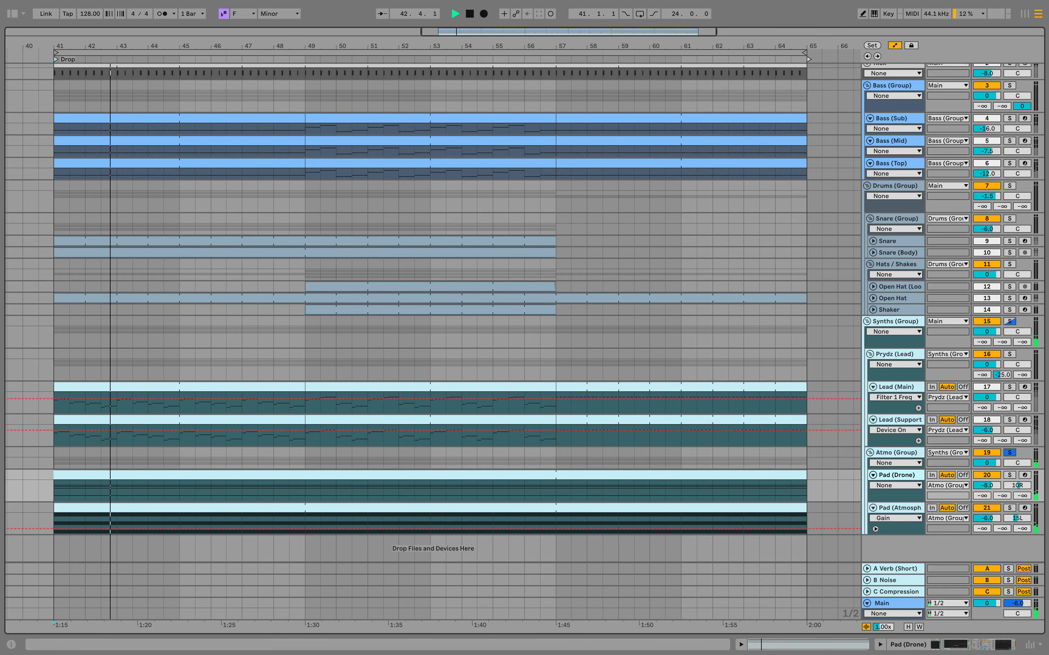
{"action": "scroll", "coordinate": [434, 260], "scroll_direction": "down", "scroll_amount": 3}
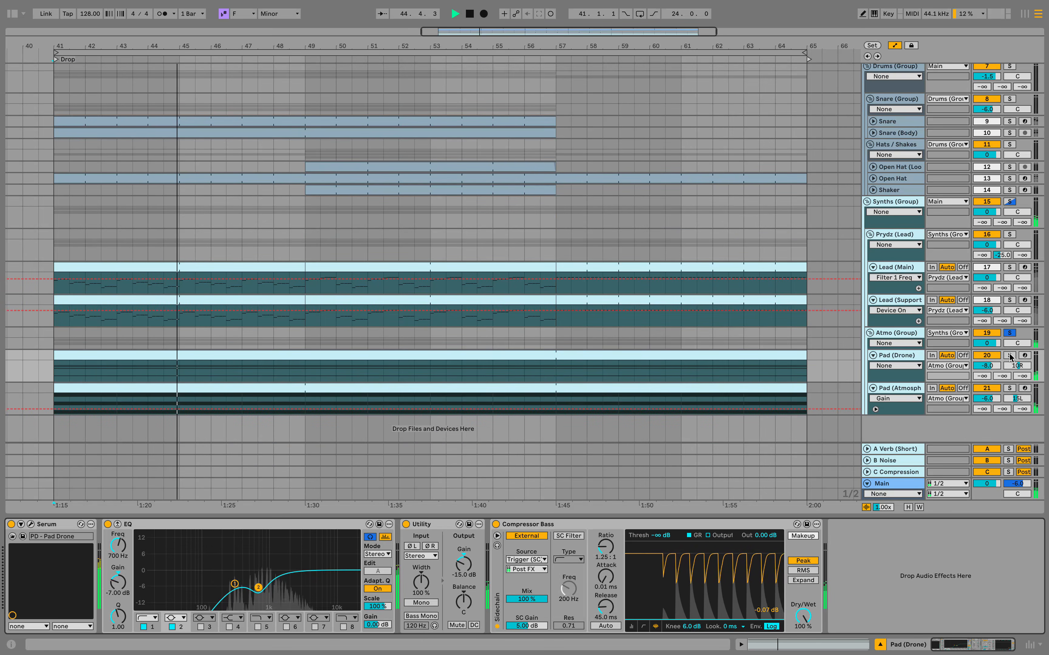
{"action": "key", "text": "s"}
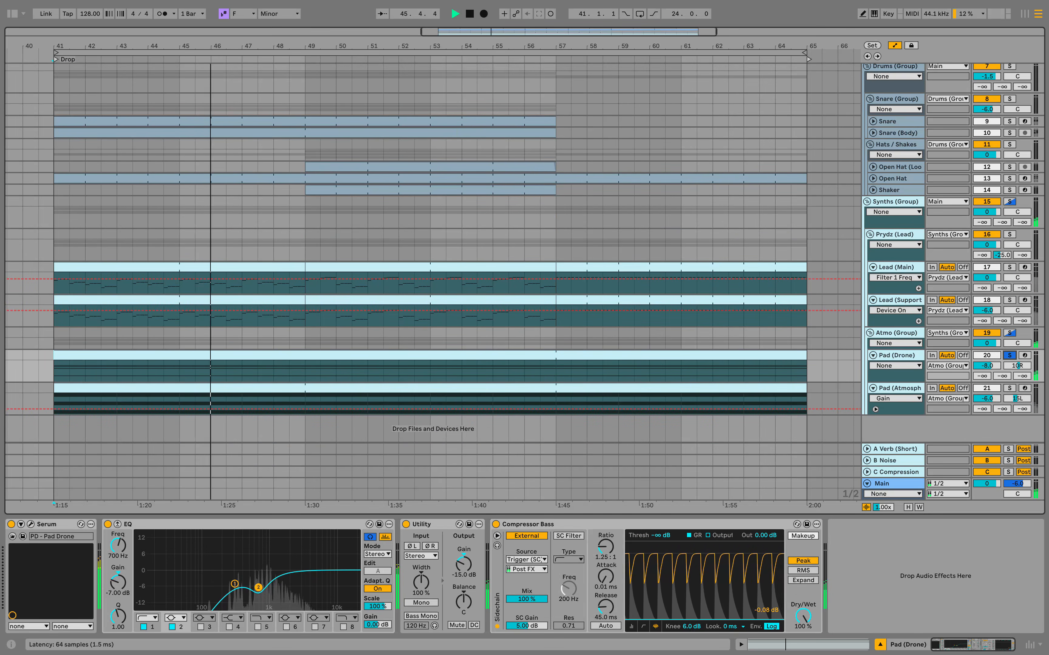
{"action": "left_click", "coordinate": [30, 524]}
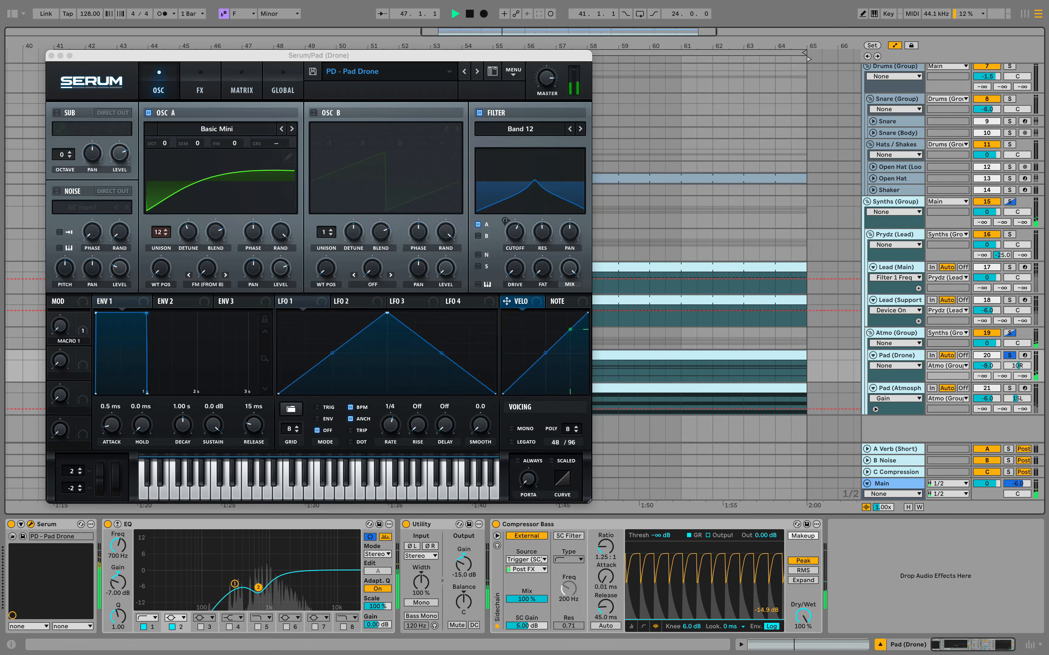
{"action": "left_click", "coordinate": [51, 55]}
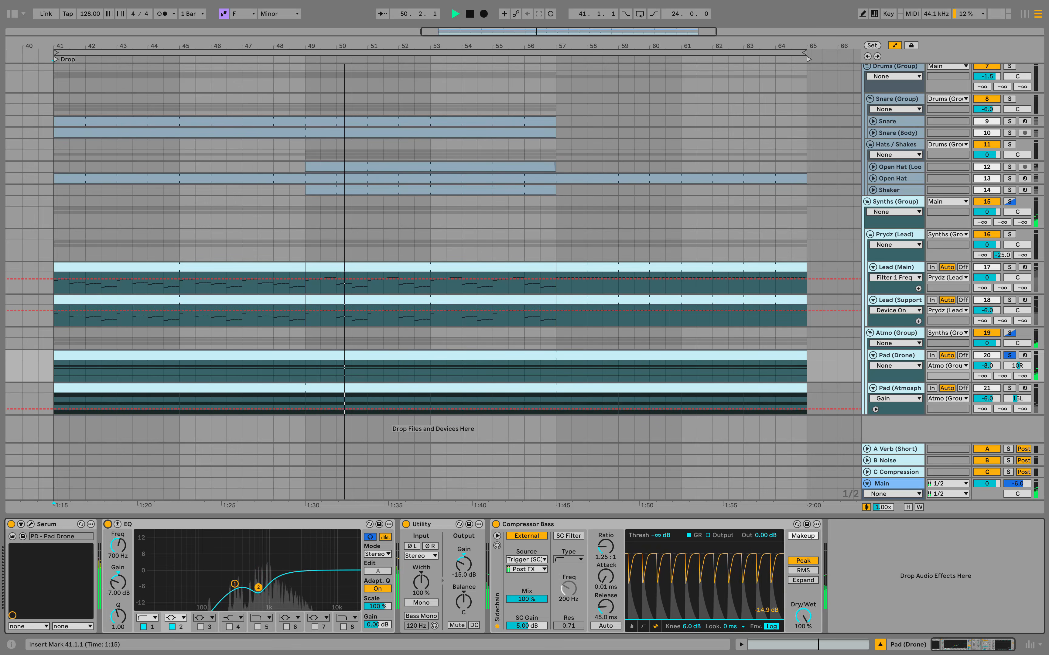
{"action": "key", "text": "space"}
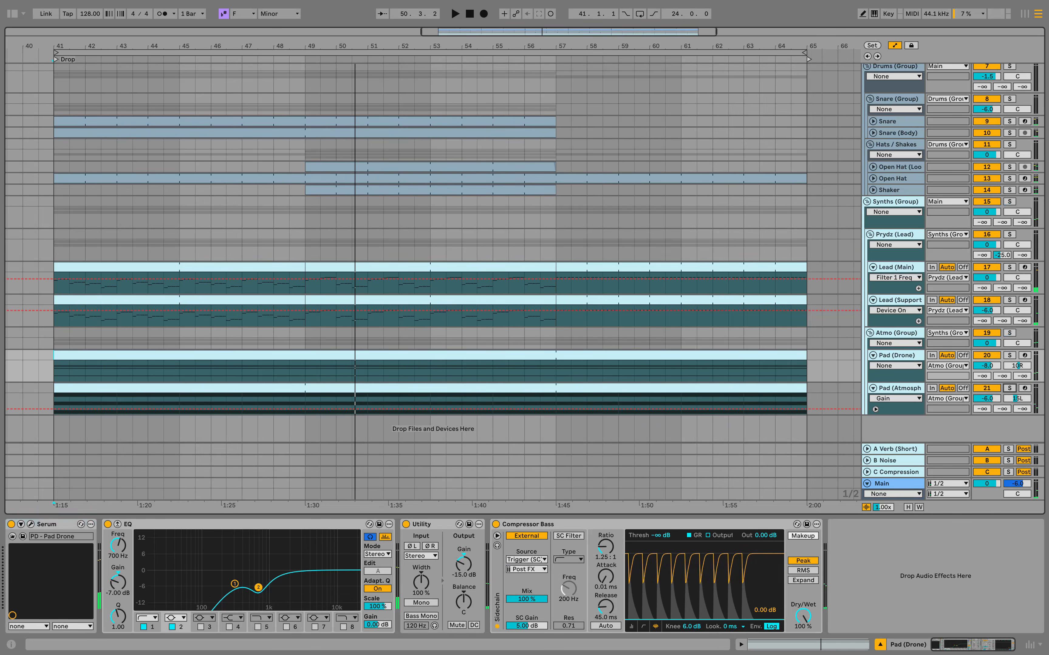
Play the soloed Pad (Atmosphere) track from bar 41 and inspect its Serum patch, ending with playback stopped
{"action": "left_click", "coordinate": [903, 392]}
{"action": "key", "text": "space"}
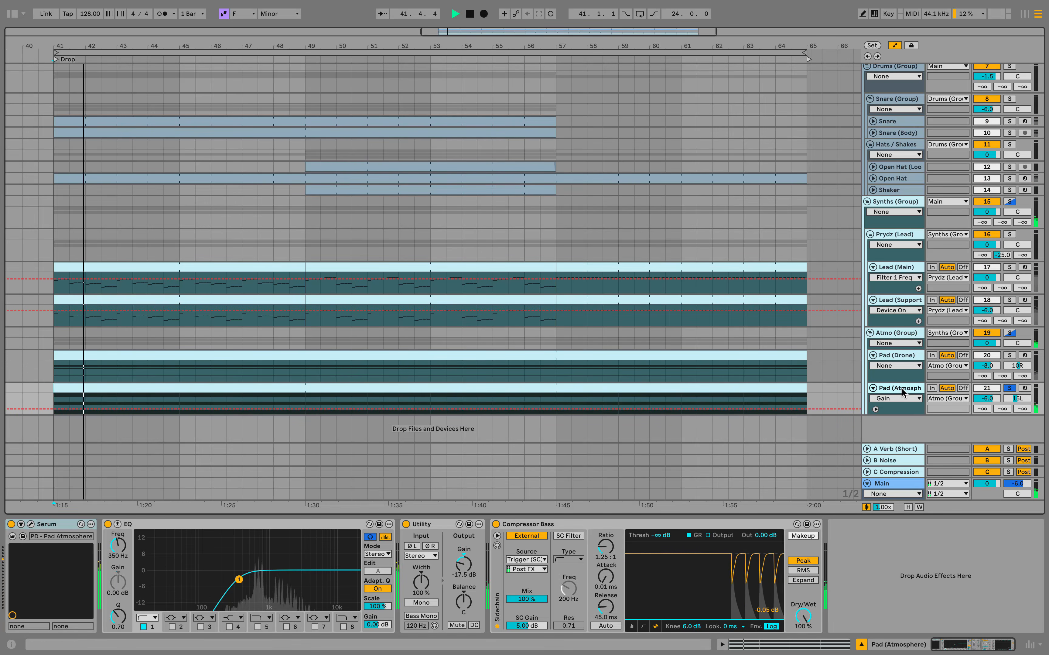
{"action": "left_click", "coordinate": [31, 524]}
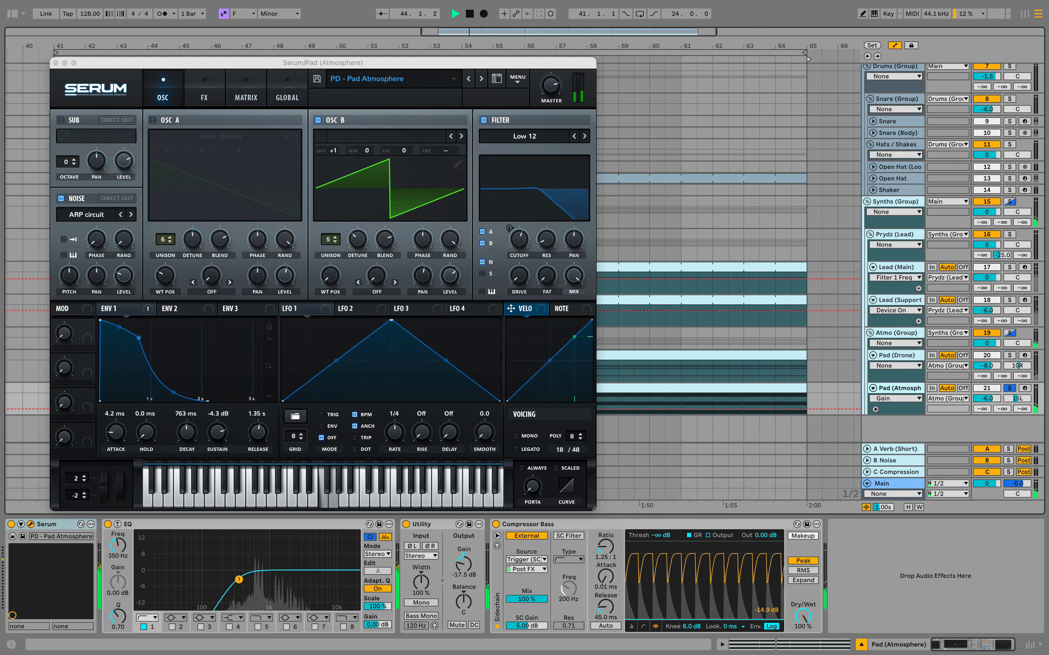
{"action": "left_click", "coordinate": [56, 63]}
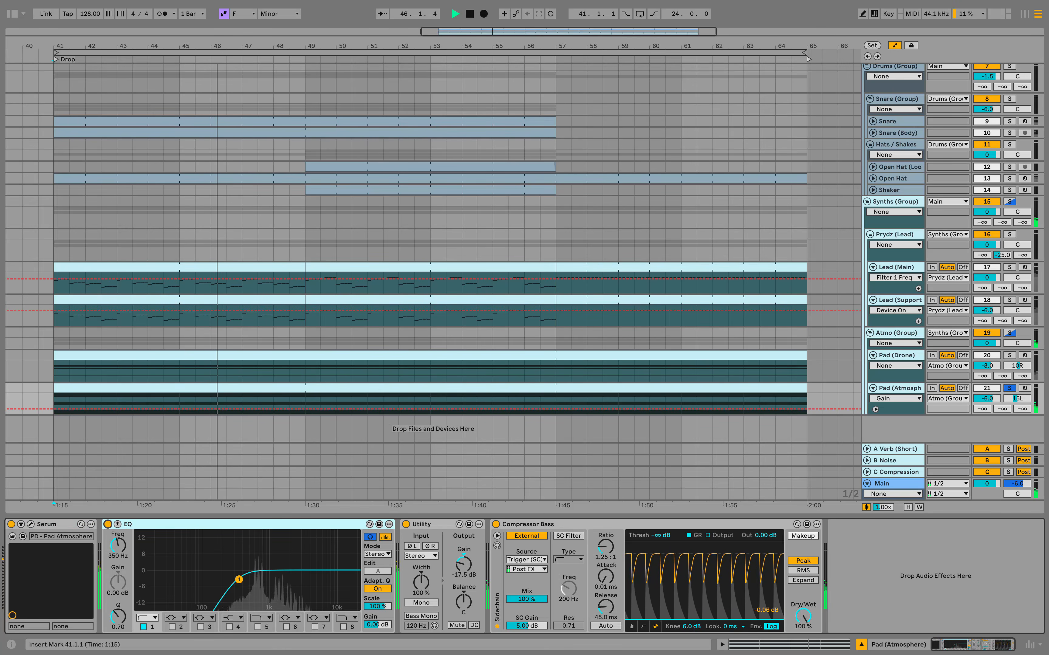
{"action": "key", "text": "space"}
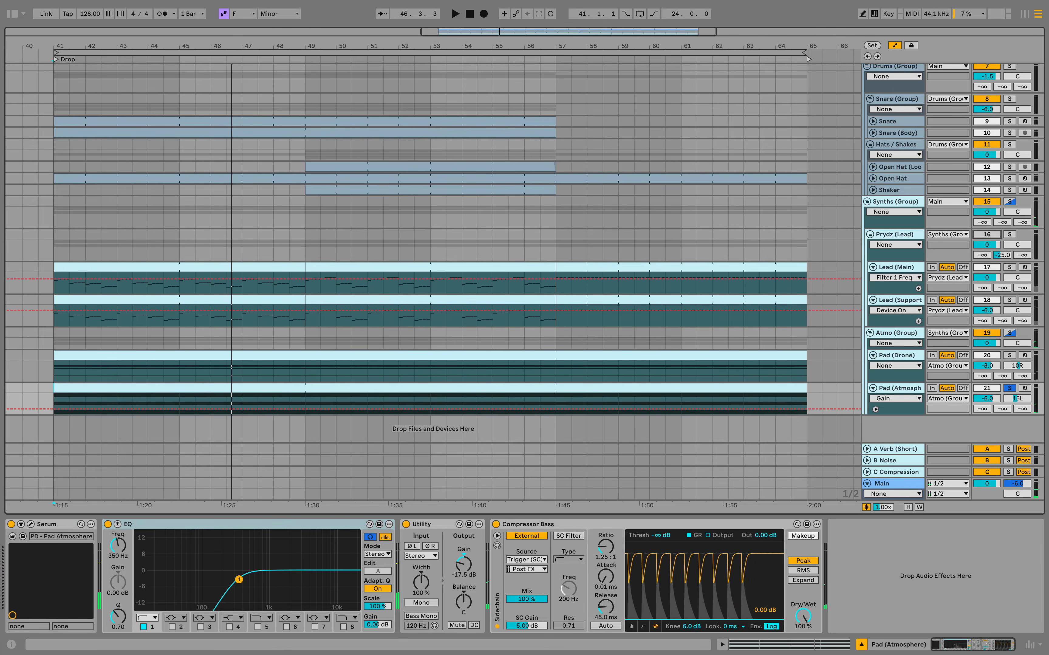
Clear the solo, compare the drop with Atmo (Group) muted and unmuted, and reactivate the Prydz (Lead) group
{"action": "key", "text": "s"}
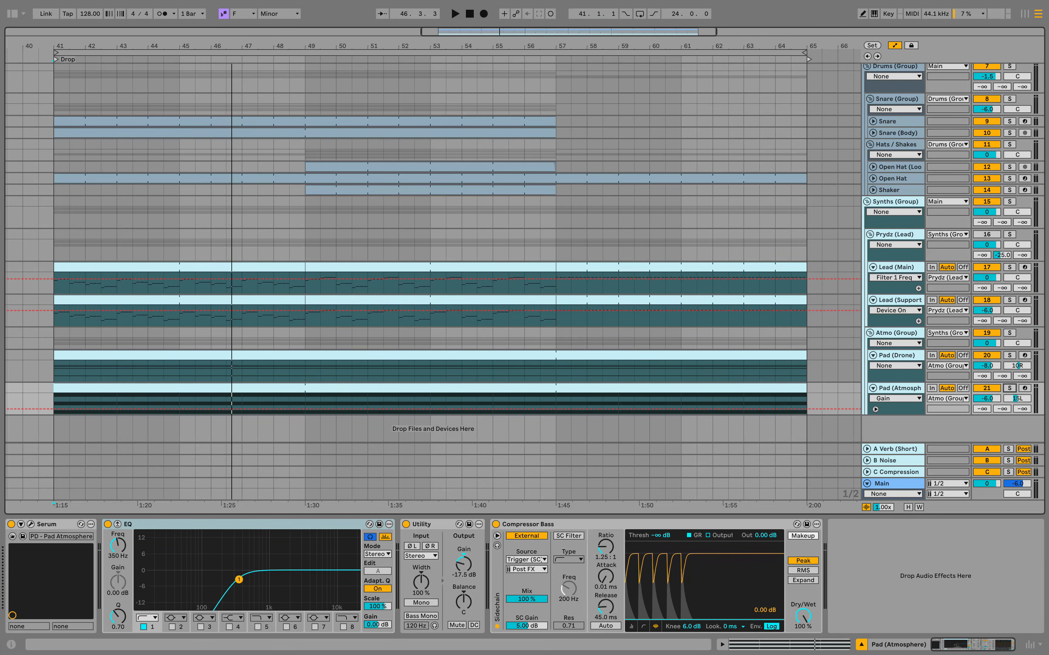
{"action": "key", "text": "space"}
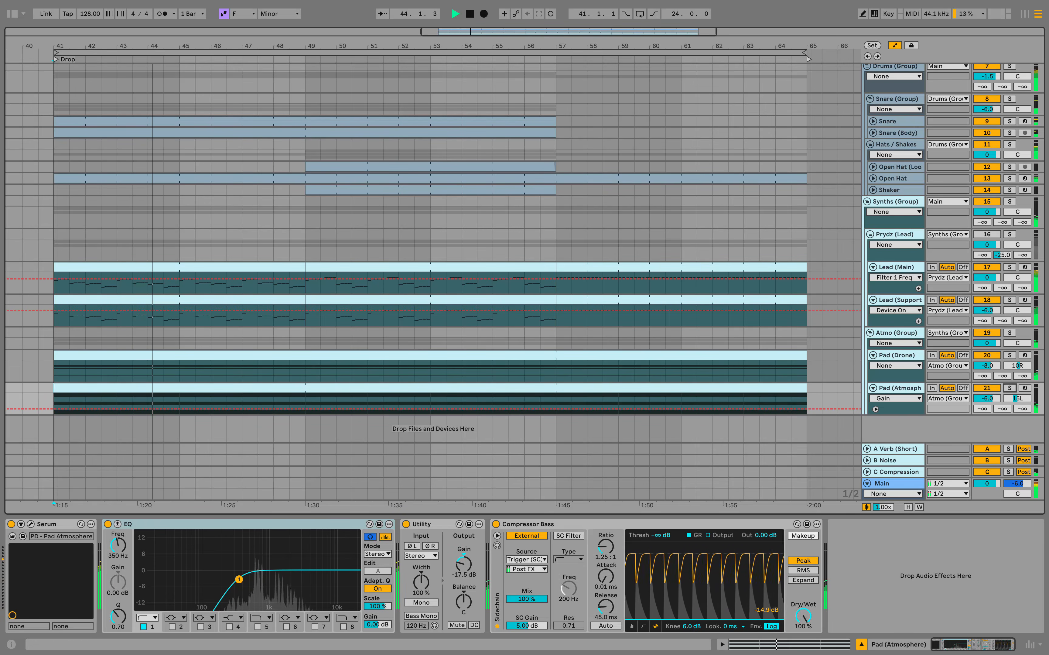
{"action": "left_click", "coordinate": [988, 333]}
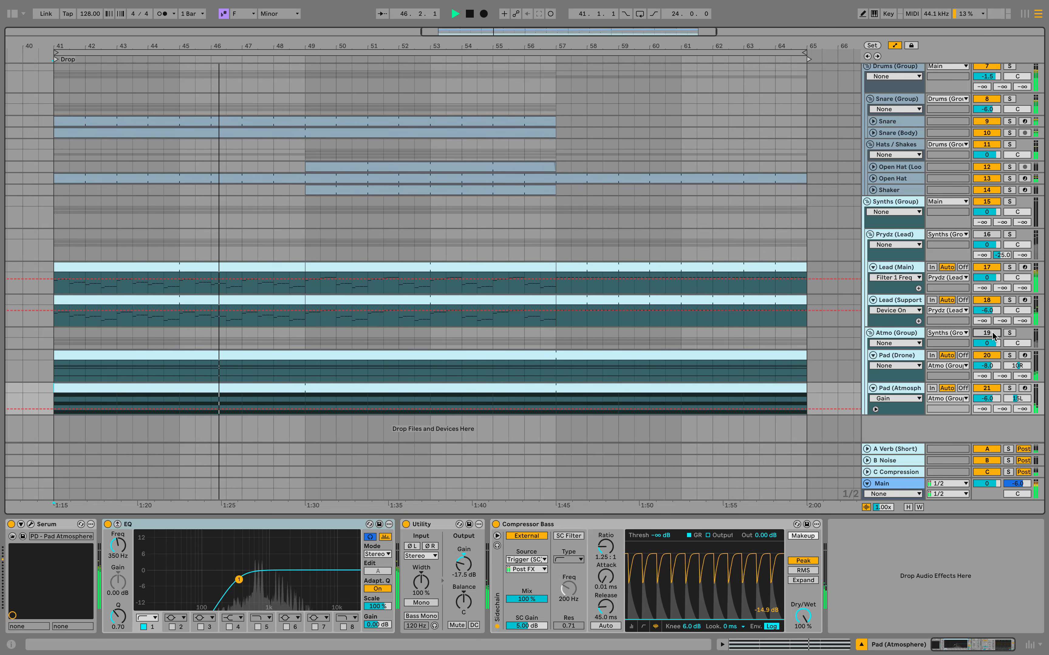
{"action": "left_click", "coordinate": [990, 334]}
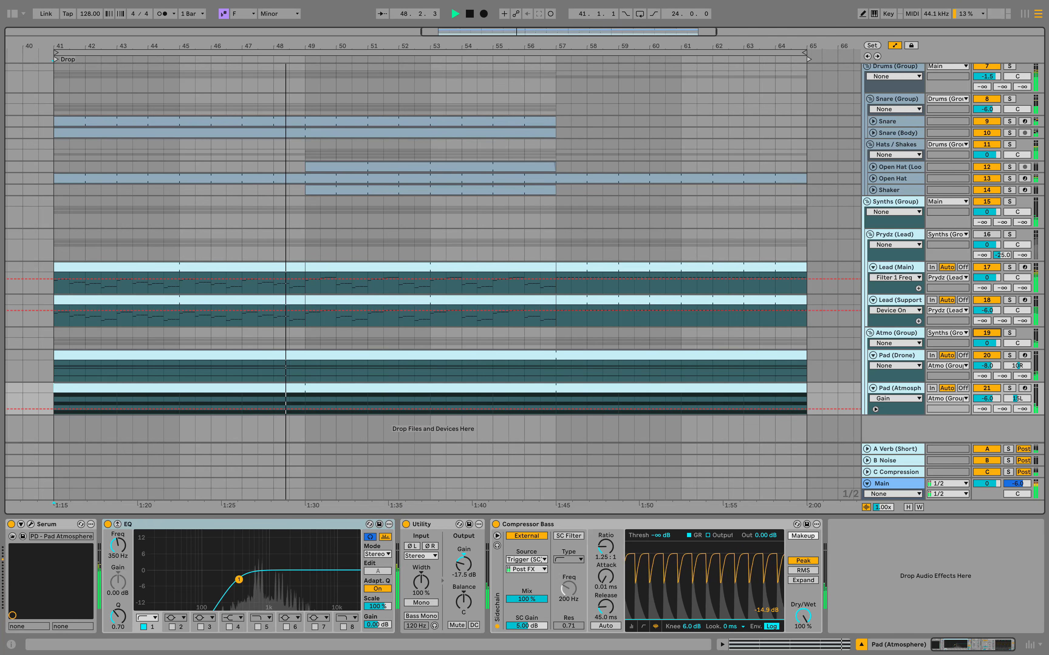
{"action": "left_click", "coordinate": [991, 235]}
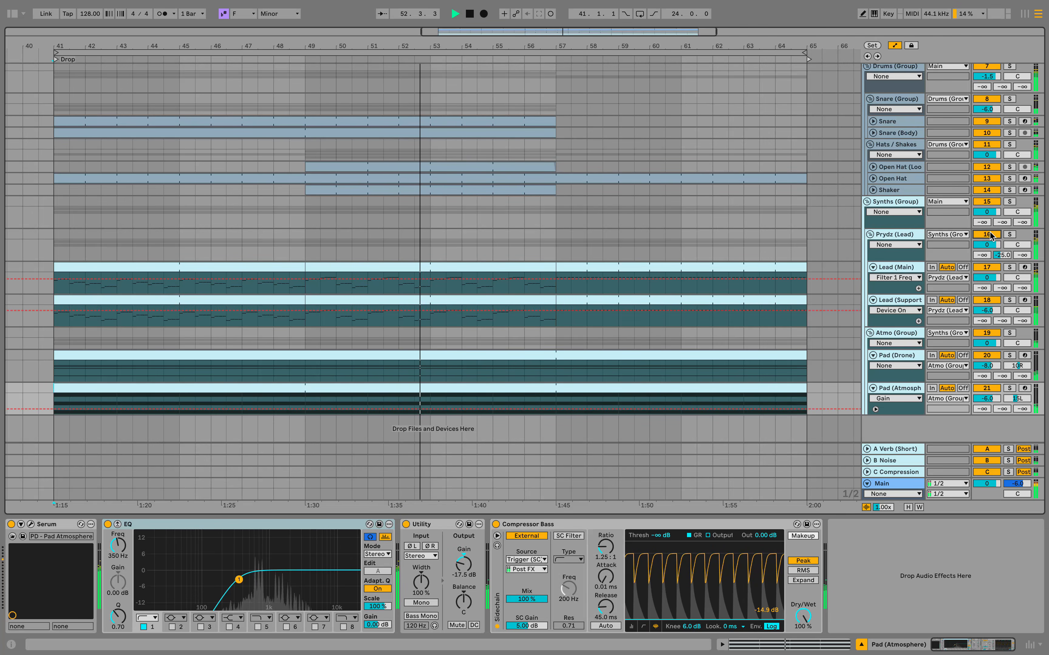
Solo the Atmo (Group) and restart playback from bar 41 to hear both pads together
{"action": "key", "text": "Up"}
{"action": "key", "text": "Up"}
{"action": "key", "text": "s"}
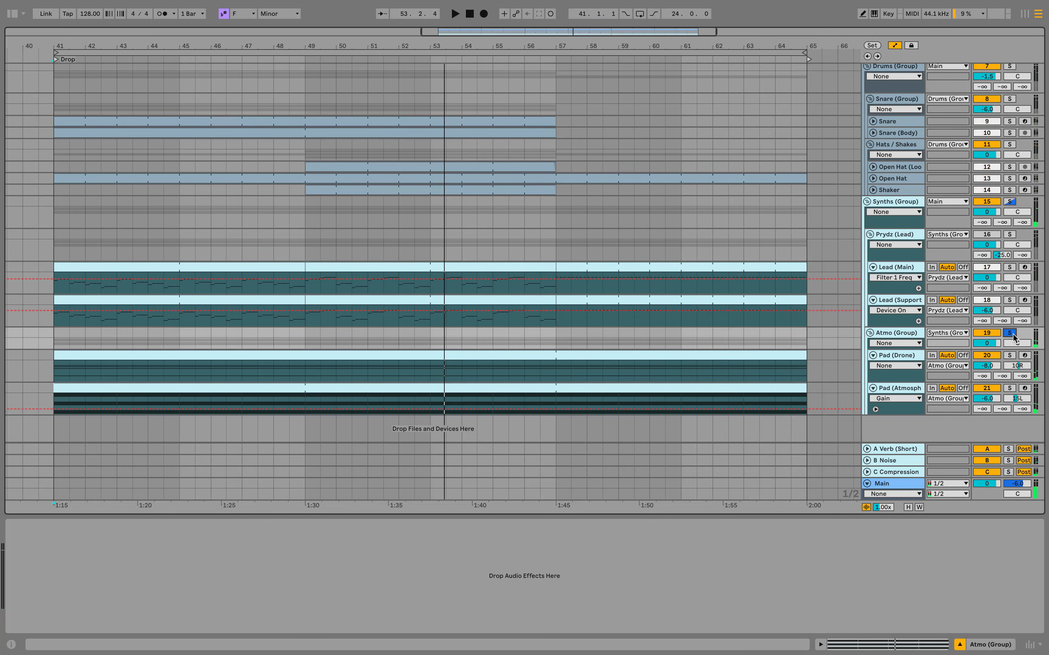
{"action": "key", "text": "space"}
{"action": "key", "text": "space"}
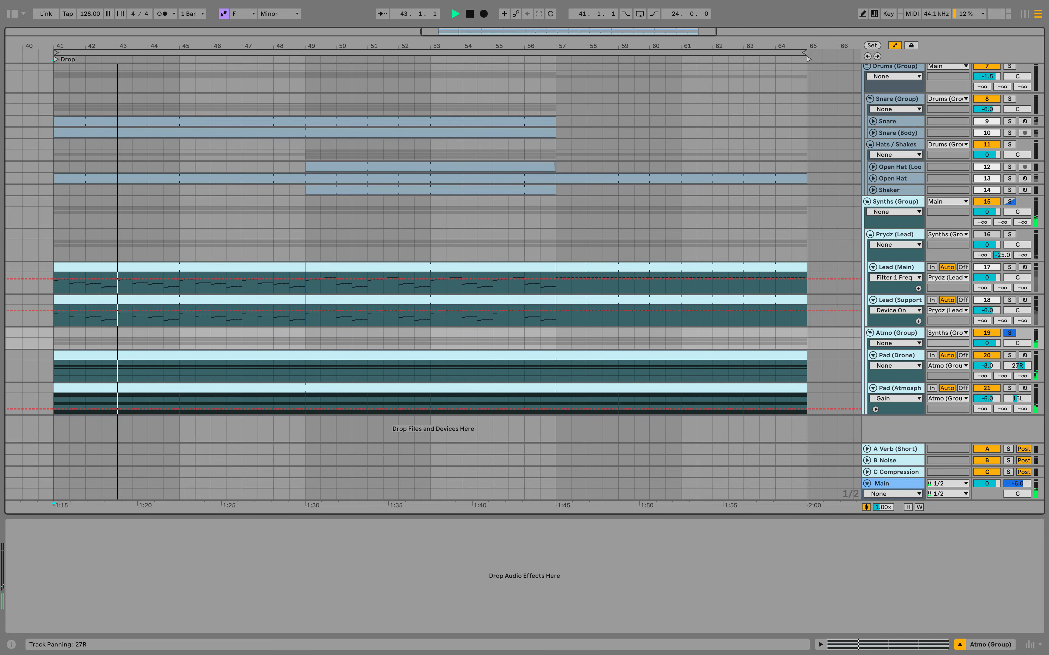
Audition the panning of the two pads, leaving Pad (Drone) at 10R and Pad (Atmosphere) at 15L, and clear the group's solo
{"action": "mouse_move", "coordinate": [1018, 365]}
{"action": "left_mouse_down"}
{"action": "mouse_move", "coordinate": [1018, 389]}
{"action": "mouse_move", "coordinate": [1017, 351]}
{"action": "mouse_move", "coordinate": [1017, 359]}
{"action": "left_mouse_up"}
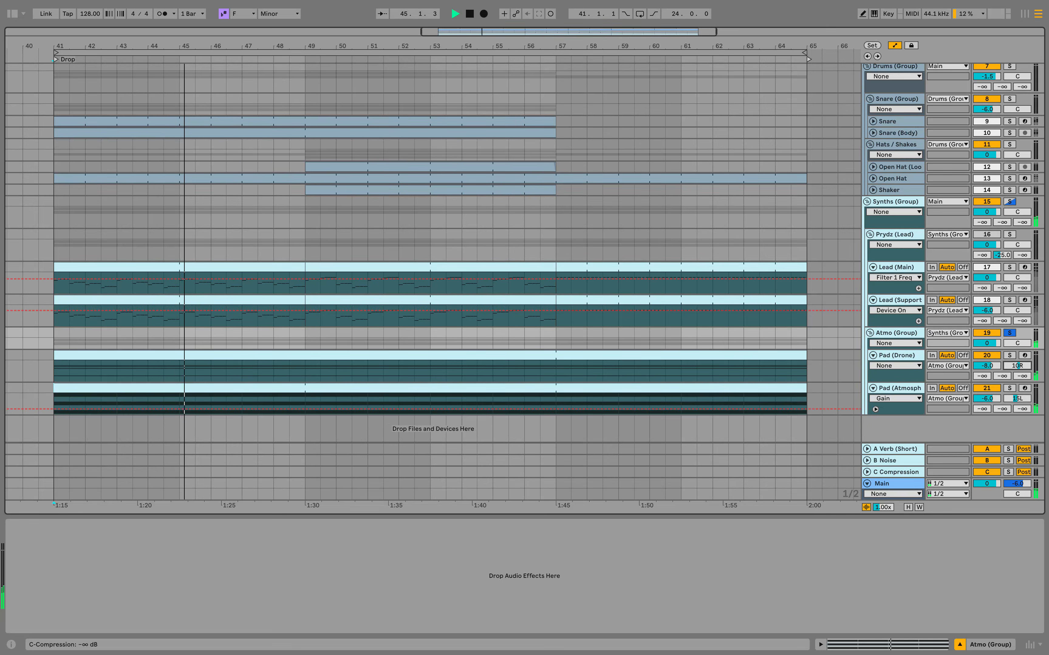
{"action": "mouse_move", "coordinate": [1023, 403]}
{"action": "left_mouse_down"}
{"action": "mouse_move", "coordinate": [1022, 418]}
{"action": "mouse_move", "coordinate": [1017, 393]}
{"action": "mouse_move", "coordinate": [1017, 403]}
{"action": "left_mouse_up"}
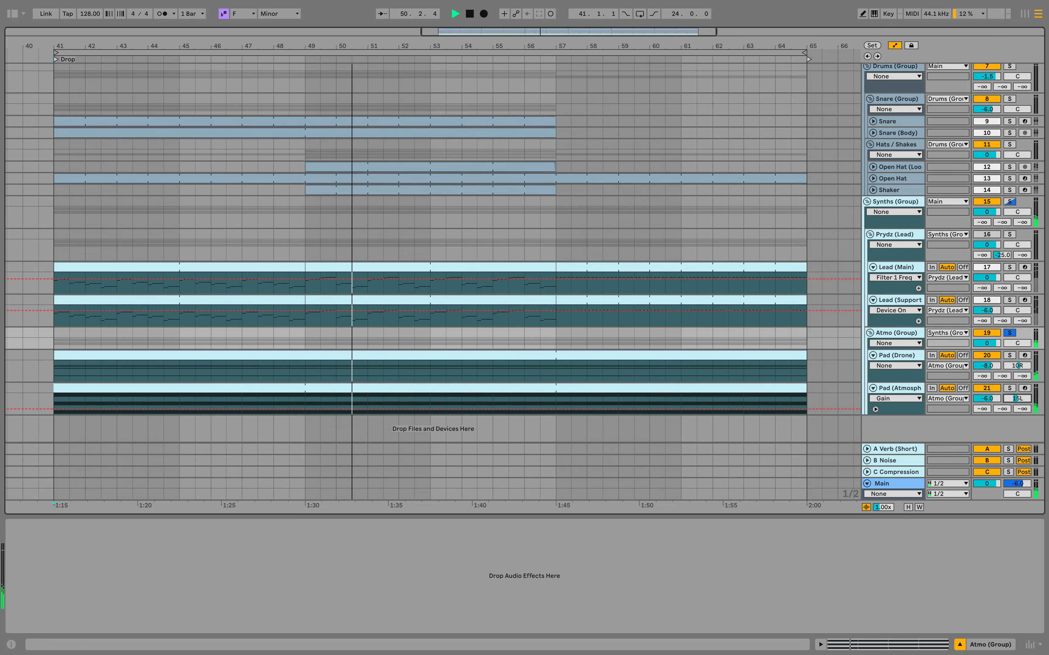
{"action": "left_click", "coordinate": [1009, 333]}
{"action": "scroll", "coordinate": [434, 303], "scroll_direction": "up", "scroll_amount": 3}
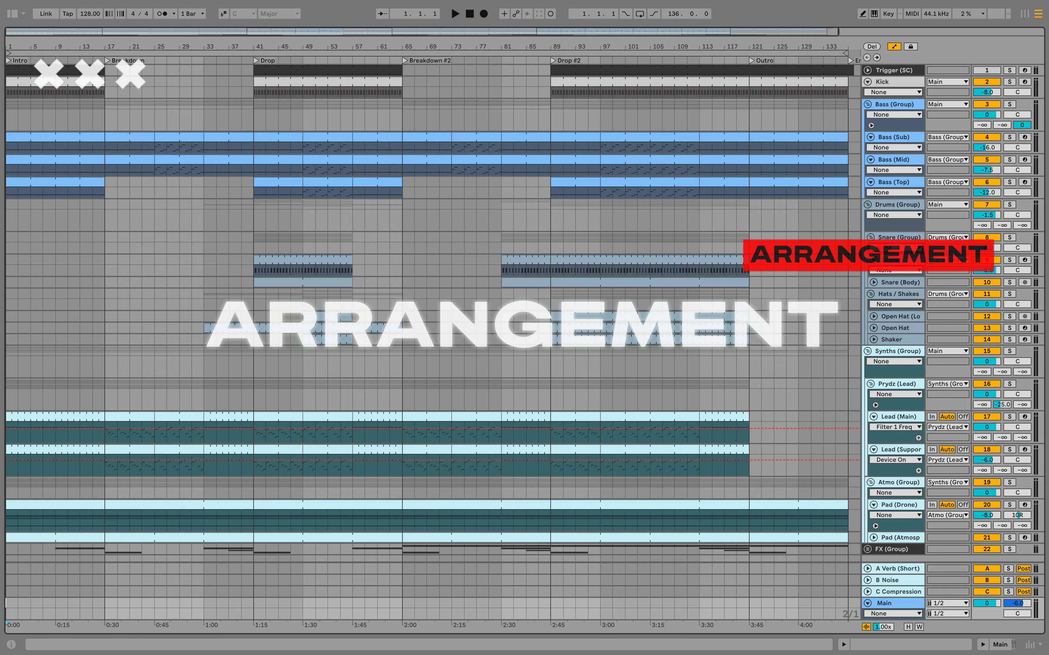
Play the arrangement from bar 1 and unfold the automation lanes of the Bass (Group) and Prydz (Lead) groups
{"action": "scroll", "coordinate": [2, 84], "scroll_direction": "up", "scroll_amount": 5}
{"action": "key", "text": "plus"}
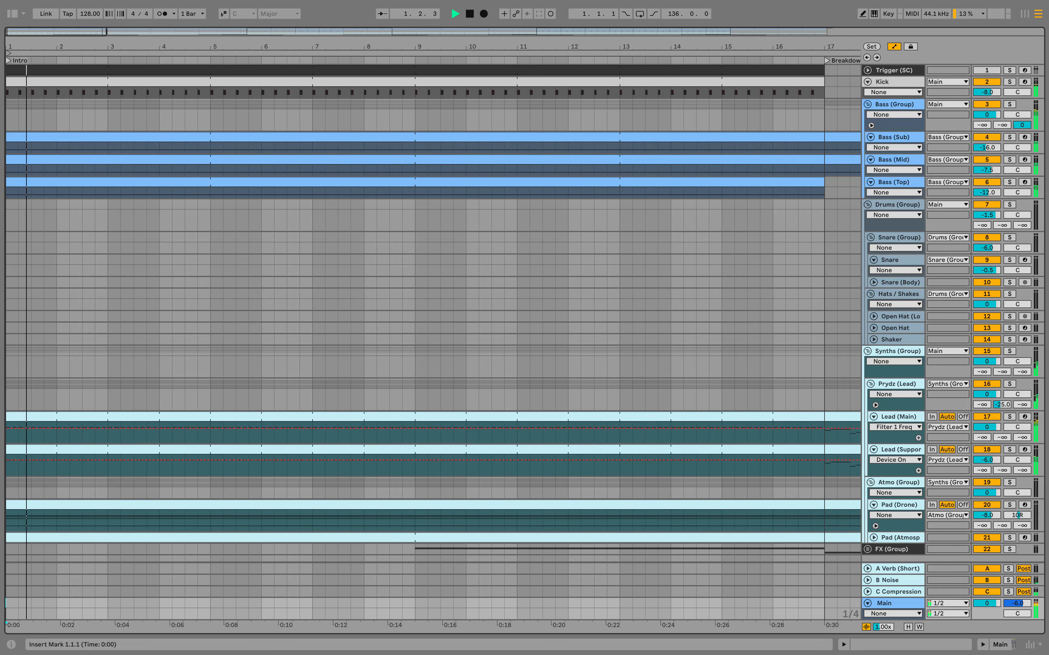
{"action": "scroll", "coordinate": [434, 304], "scroll_direction": "down", "scroll_amount": 3}
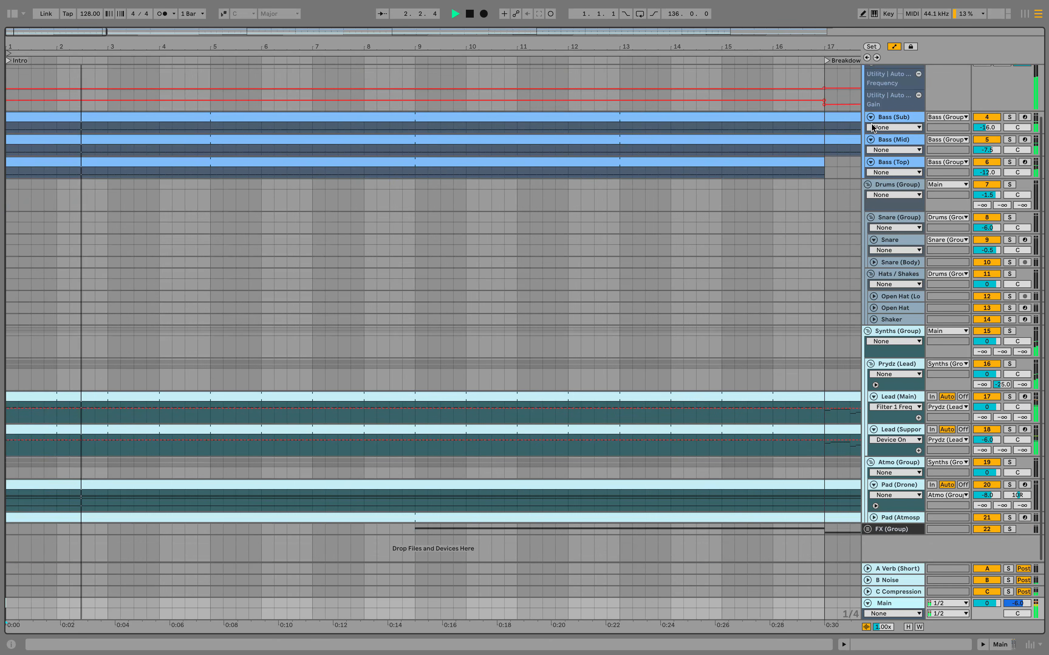
{"action": "left_click", "coordinate": [876, 384]}
{"action": "scroll", "coordinate": [875, 383], "scroll_direction": "down", "scroll_amount": 3}
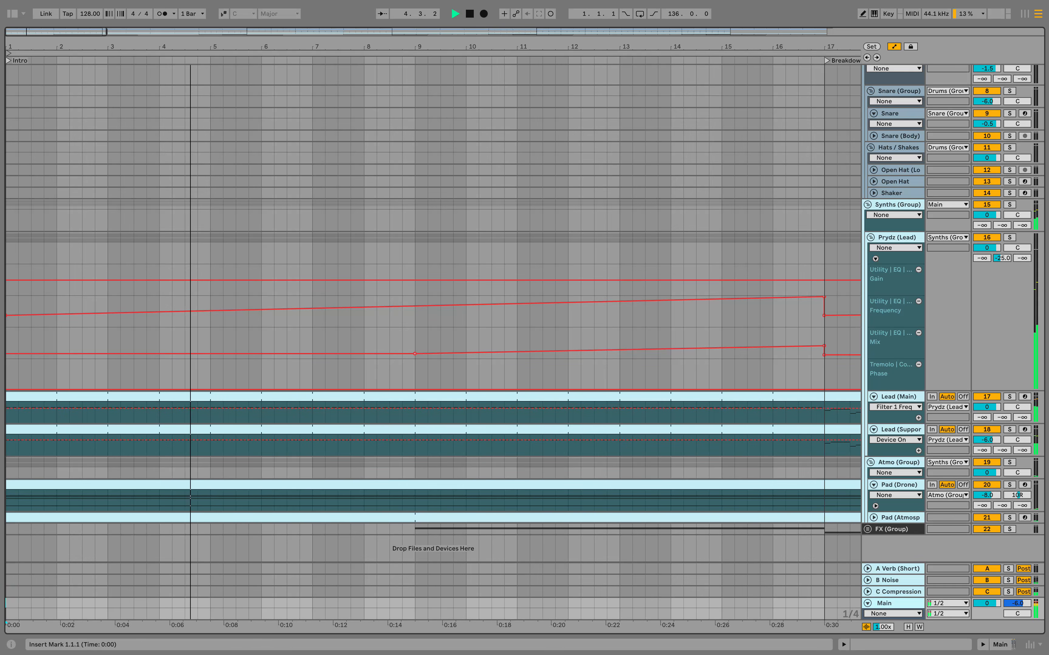
Highlight the Prydz (Lead) group's Mix automation from bar 1 to bar 17 and mark its breakpoint at bar 9
{"action": "left_click_drag", "start_coordinate": [825, 342], "coordinate": [3, 341]}
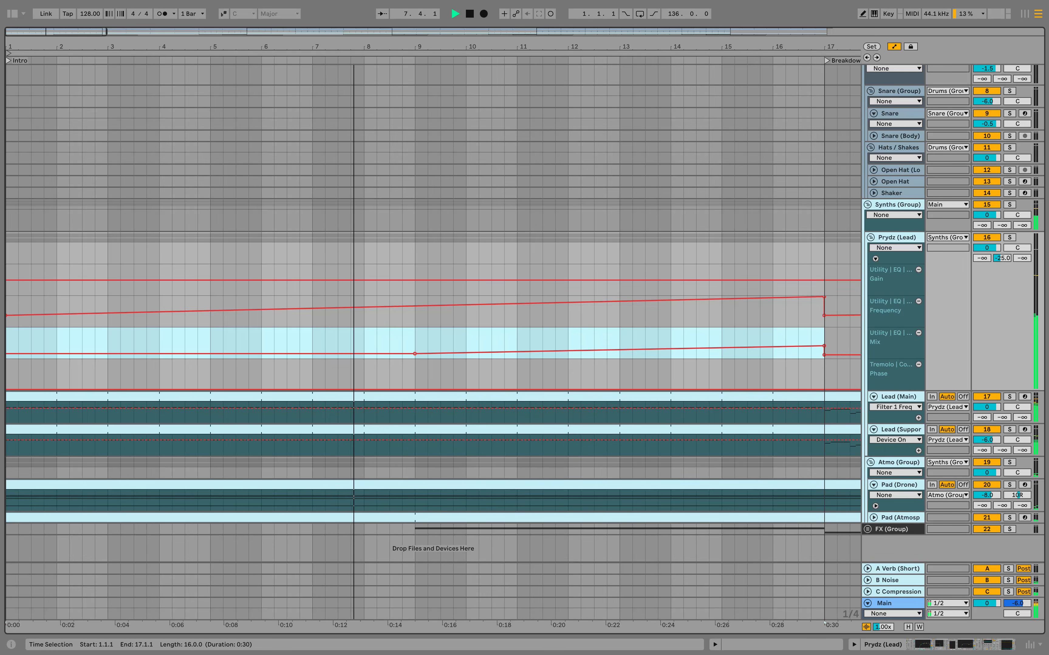
{"action": "mouse_move", "coordinate": [416, 332]}
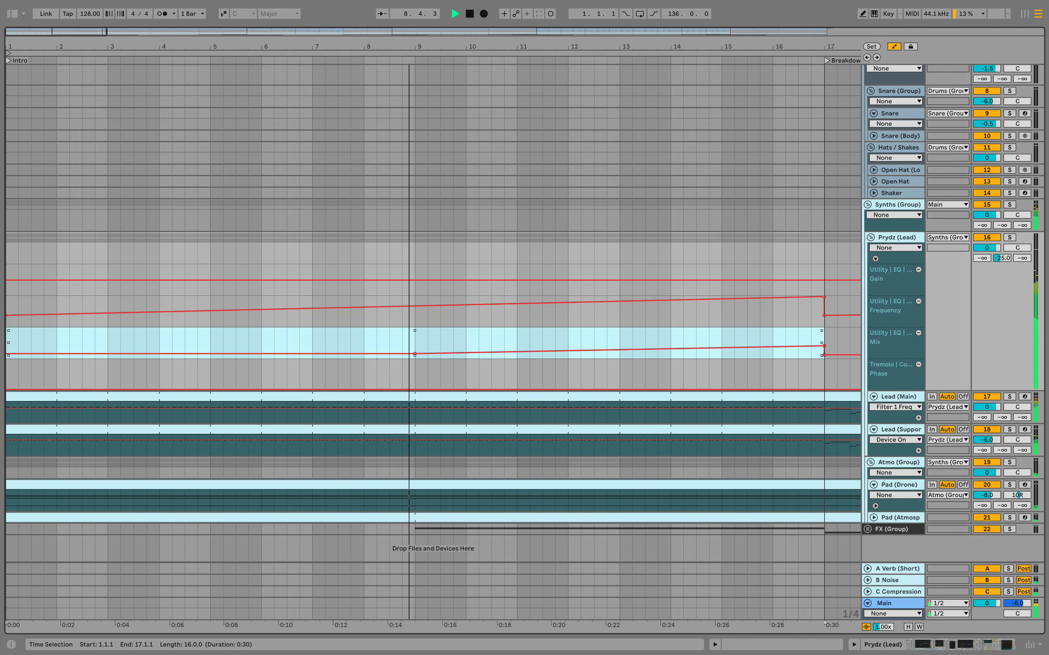
{"action": "left_click", "coordinate": [416, 332]}
Unfold the FX (Group) to examine the FX Noise Sweeps clip from bar 9 to 17, ending on the Intro and Breakdown automation
{"action": "scroll", "coordinate": [434, 303], "scroll_direction": "down", "scroll_amount": 5}
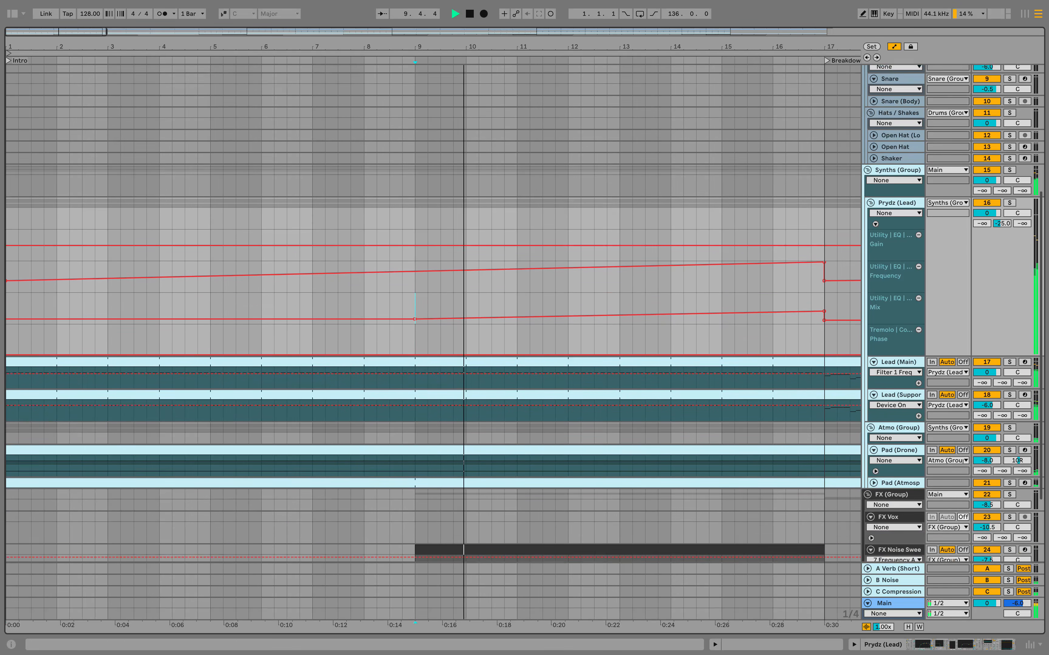
{"action": "double_click", "coordinate": [450, 442]}
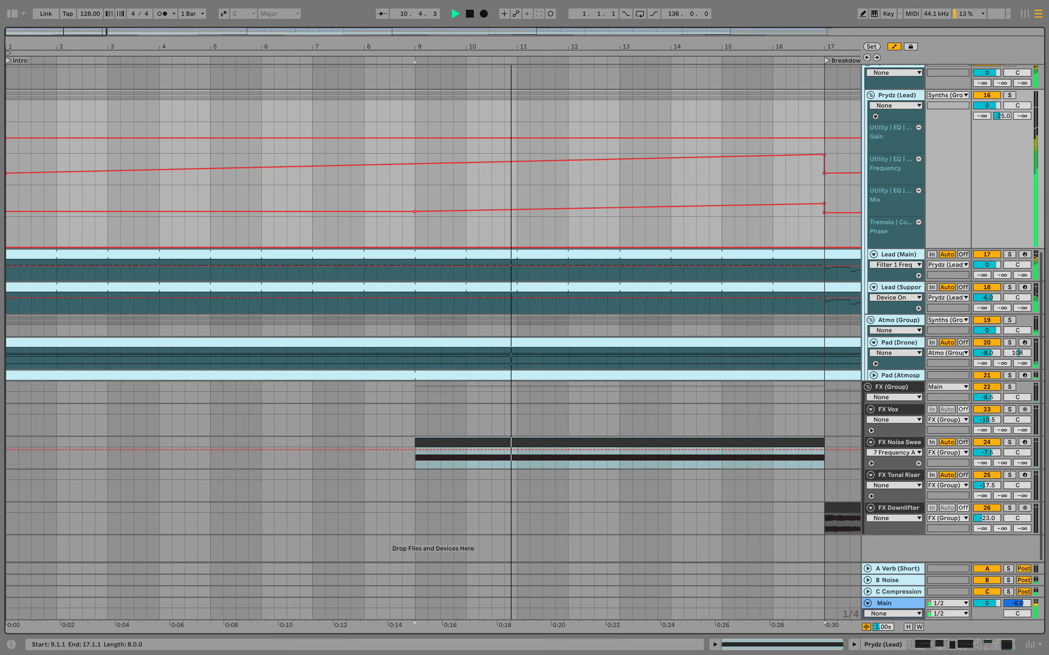
{"action": "key", "text": "super+alt+l"}
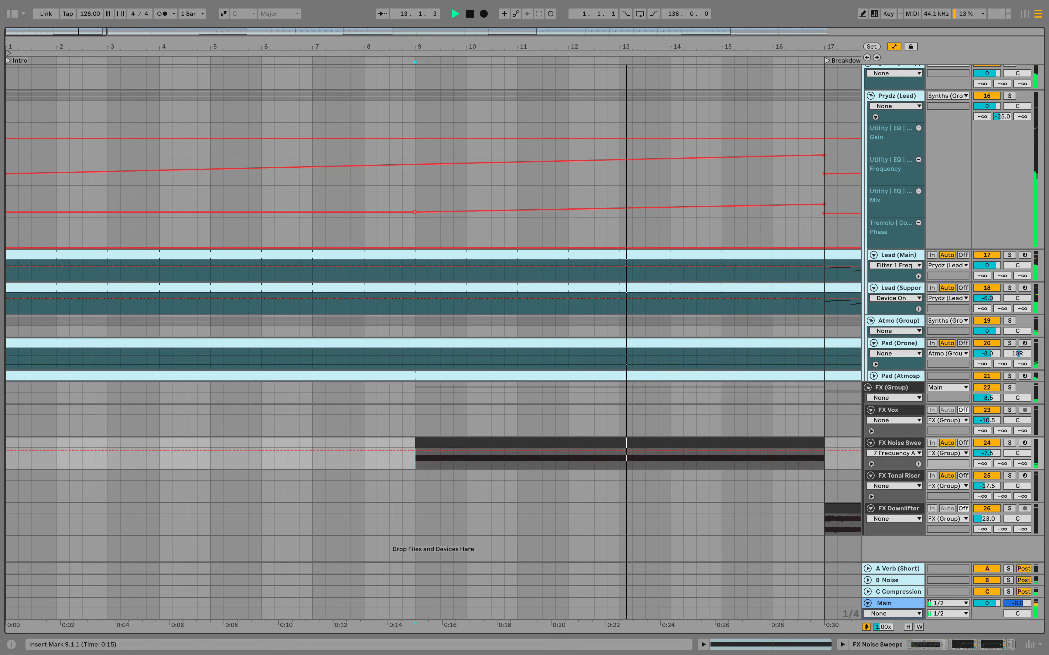
{"action": "scroll", "coordinate": [433, 342], "scroll_direction": "up", "scroll_amount": 10}
{"action": "key", "text": "minus"}
{"action": "key", "text": "minus"}
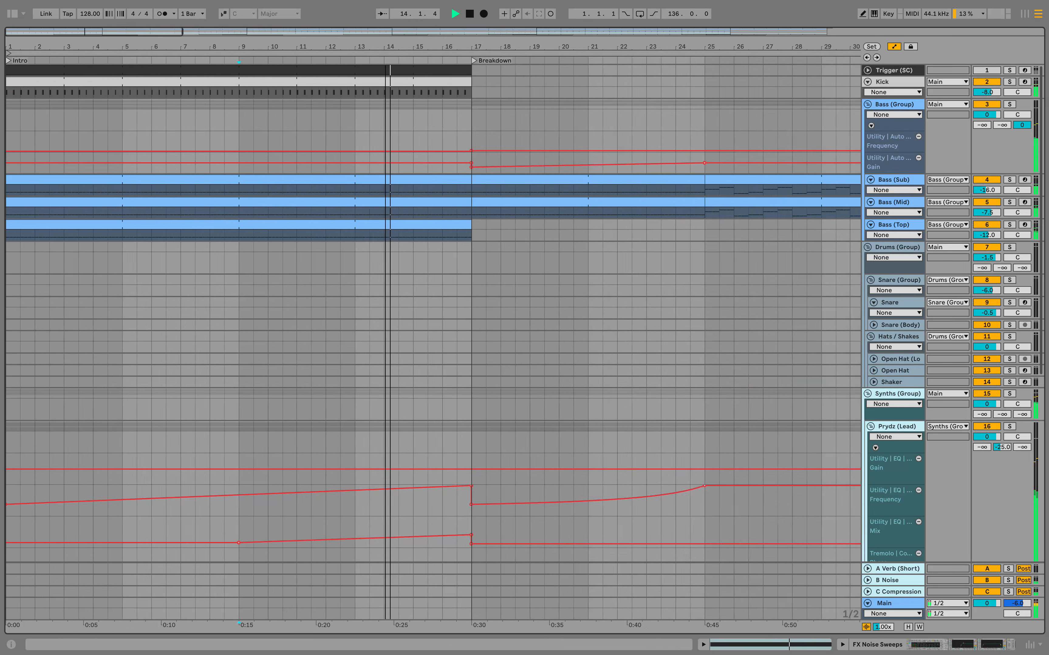
Solo the Prydz (Lead) group, show its effect devices and play from bar 15 into the Breakdown
{"action": "scroll", "coordinate": [318, 311], "scroll_direction": "down", "scroll_amount": 5}
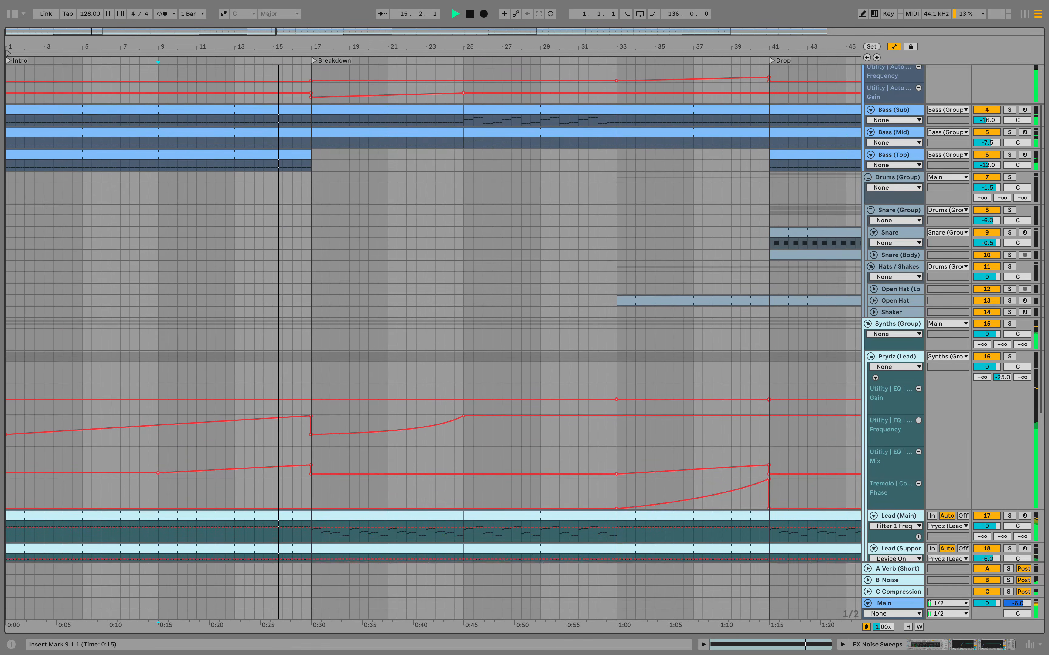
{"action": "scroll", "coordinate": [445, 349], "scroll_direction": "down", "scroll_amount": 3}
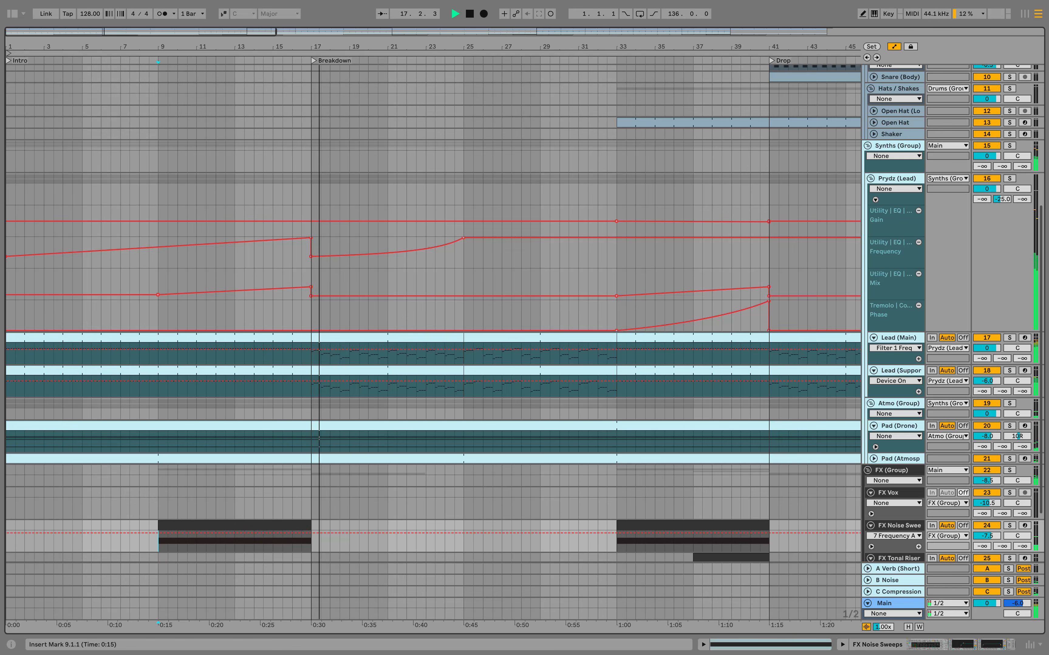
{"action": "left_click", "coordinate": [281, 213]}
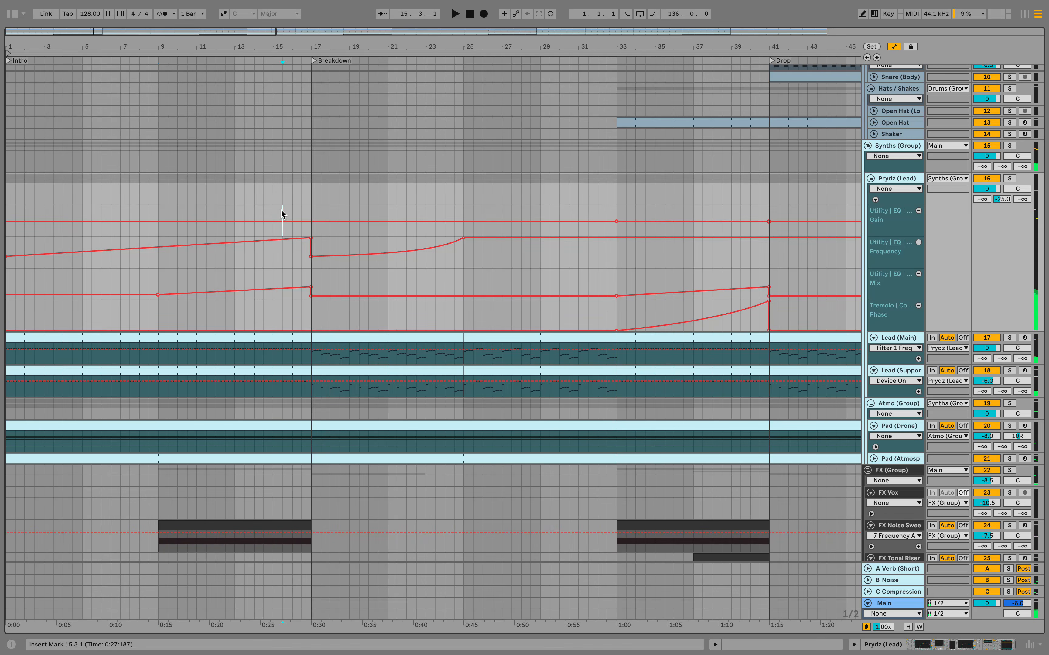
{"action": "key", "text": "s"}
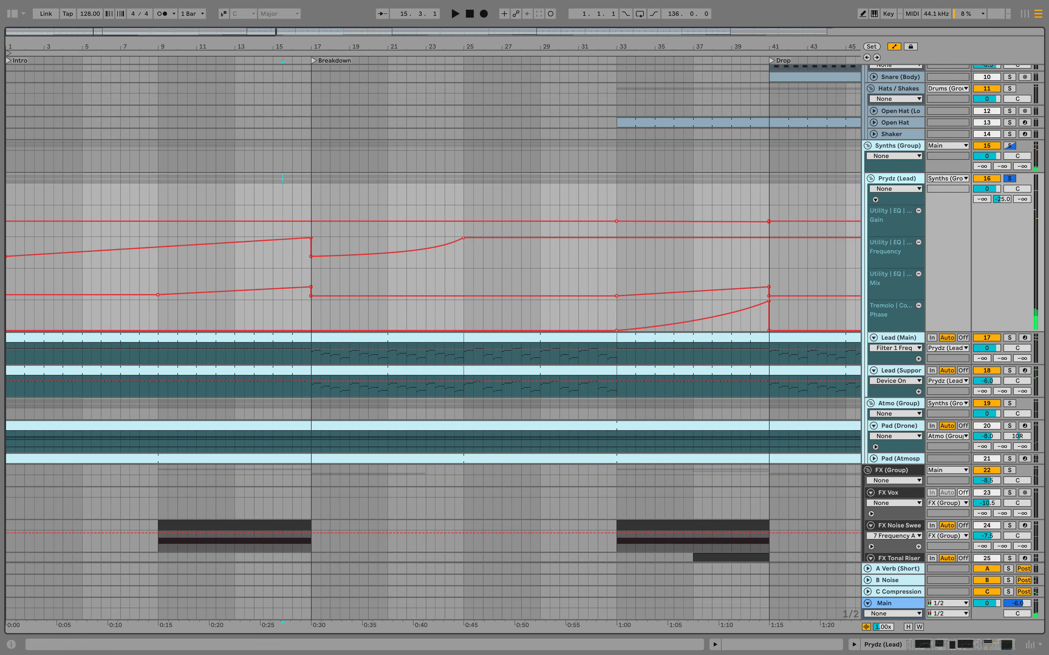
{"action": "key", "text": "ctrl+alt+l"}
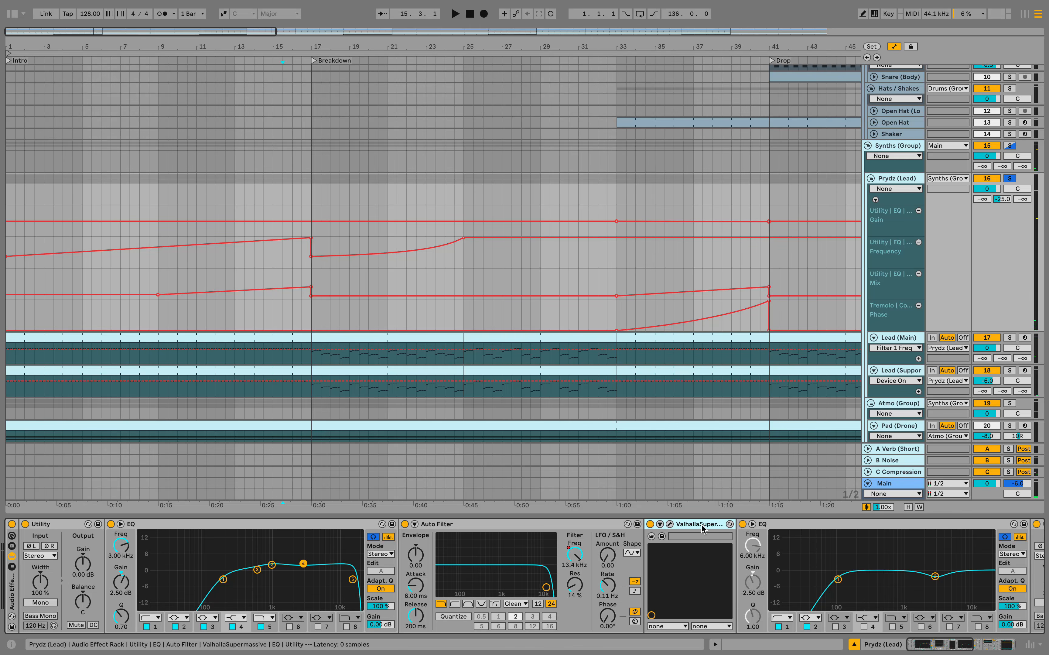
{"action": "left_click", "coordinate": [269, 233]}
{"action": "key", "text": "space"}
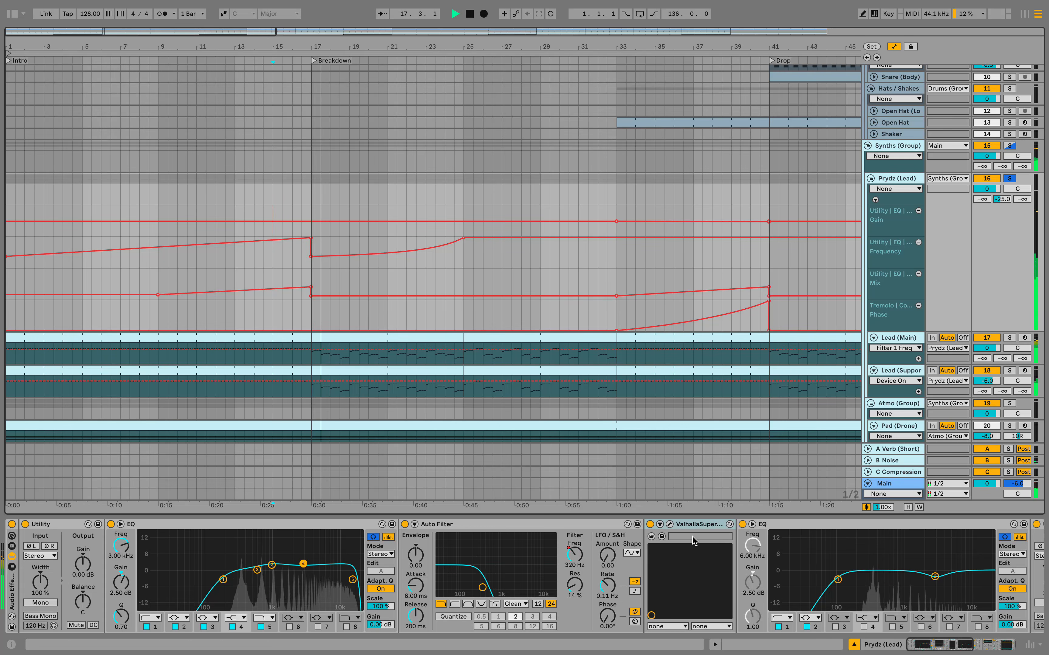
Try ValhallaSupermassive before the Auto Filter, audition it from bar 15, and put it back behind the Auto Filter
{"action": "left_click_drag", "start_coordinate": [699, 524], "coordinate": [403, 526]}
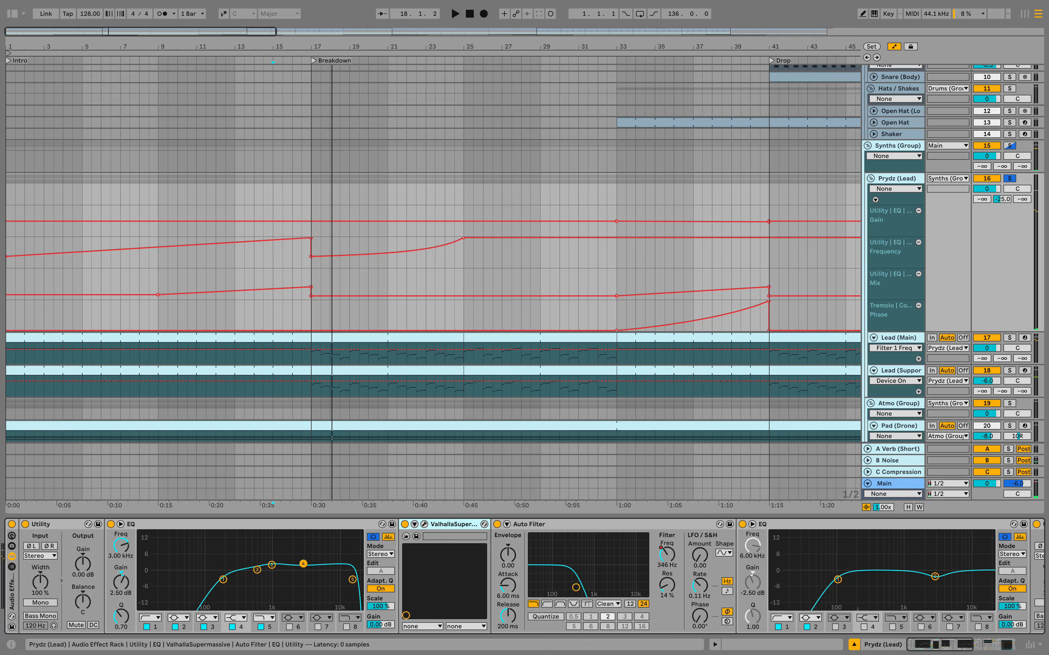
{"action": "left_click", "coordinate": [572, 524]}
{"action": "left_click", "coordinate": [453, 524]}
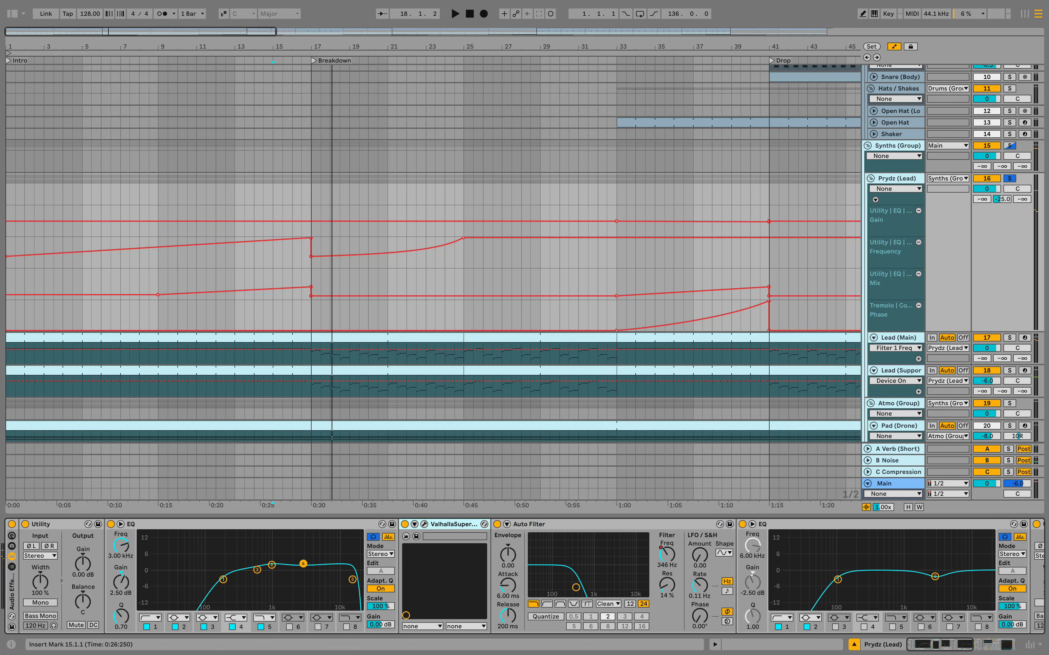
{"action": "key", "text": "space"}
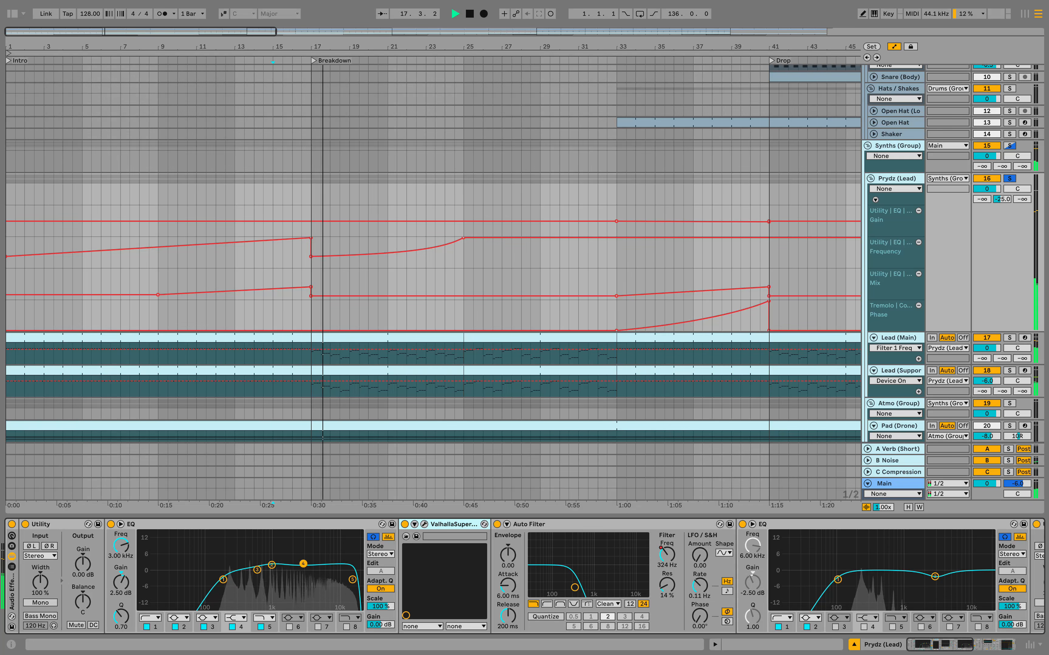
{"action": "left_click_drag", "start_coordinate": [545, 525], "coordinate": [452, 524]}
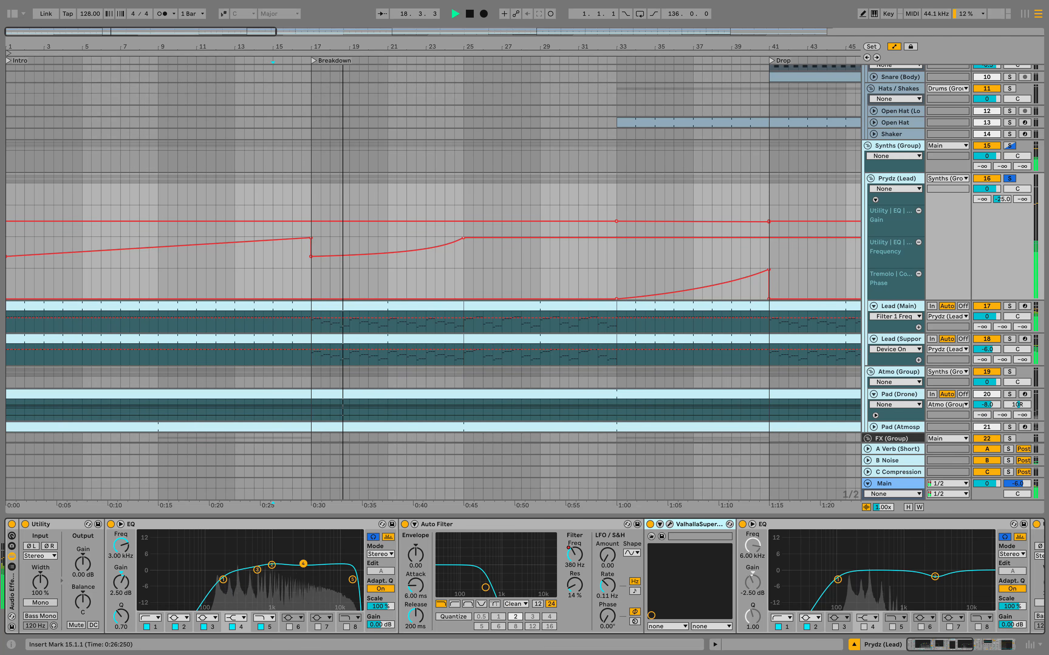
Clear the Prydz (Lead) solo, replay the full mix from bar 15 and hide the device chain
{"action": "left_click", "coordinate": [1010, 178]}
{"action": "key", "text": "space"}
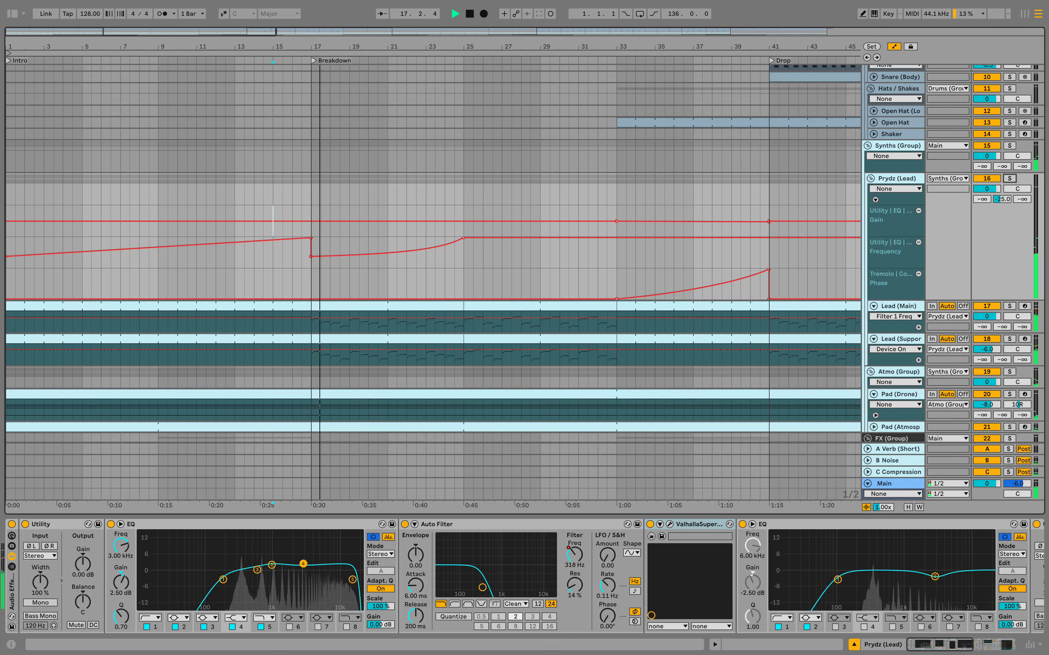
{"action": "scroll", "coordinate": [433, 282], "scroll_direction": "down", "scroll_amount": 5}
{"action": "scroll", "coordinate": [433, 282], "scroll_direction": "up", "scroll_amount": 3}
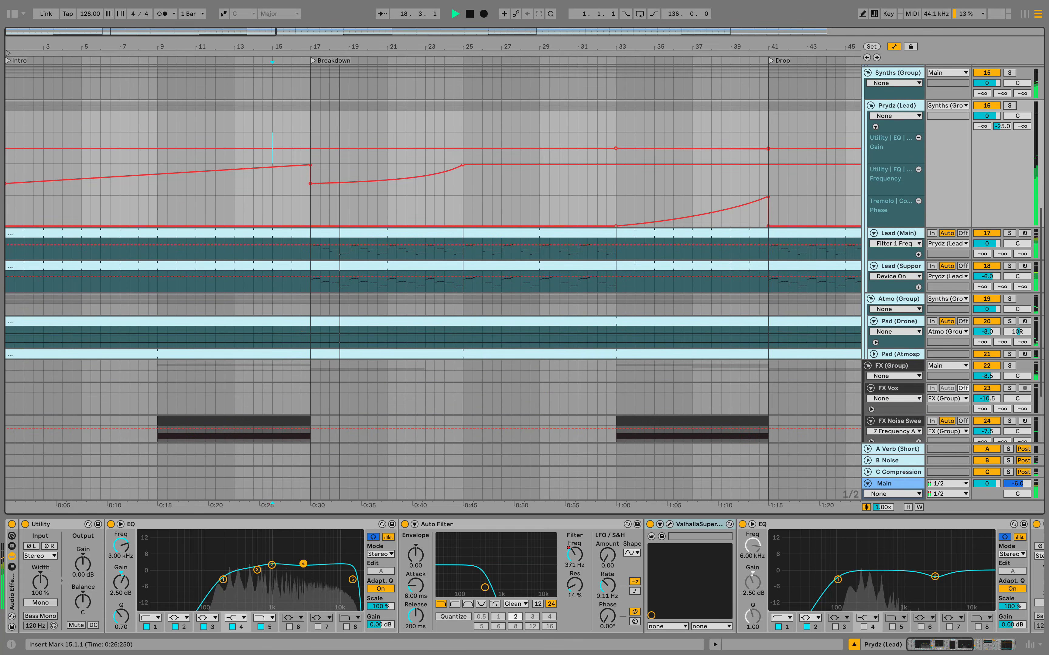
{"action": "left_click", "coordinate": [854, 644]}
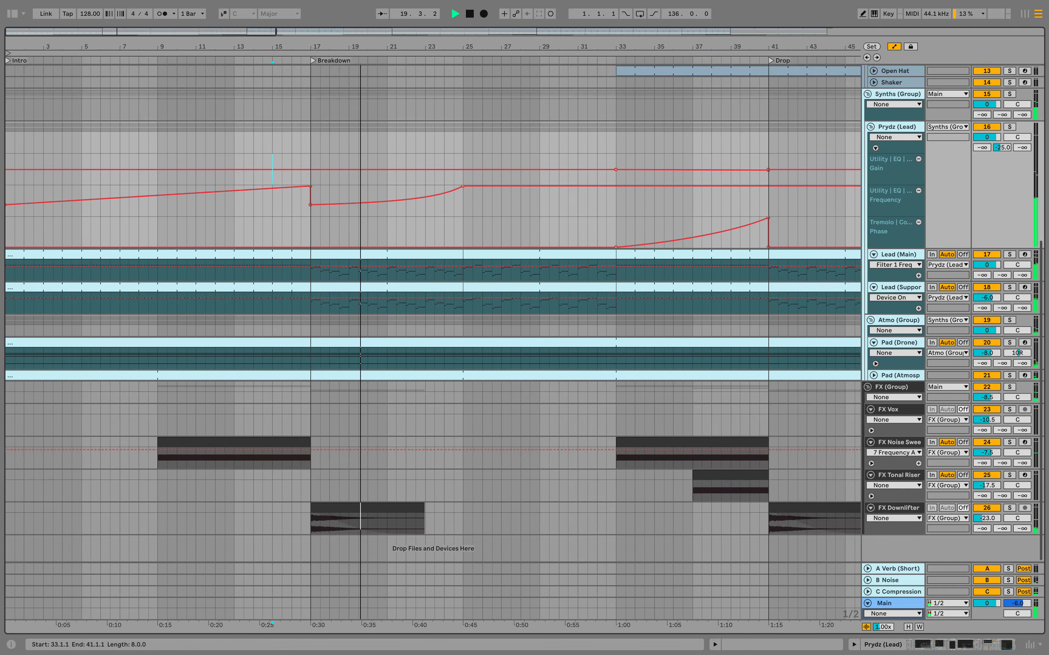
Highlight bars 17 to 25 of the Prydz (Lead) Frequency automation and the Bass (Group) Gain automation, enlarging the Bass (Group) Gain lane
{"action": "scroll", "coordinate": [340, 251], "scroll_direction": "up", "scroll_amount": 3}
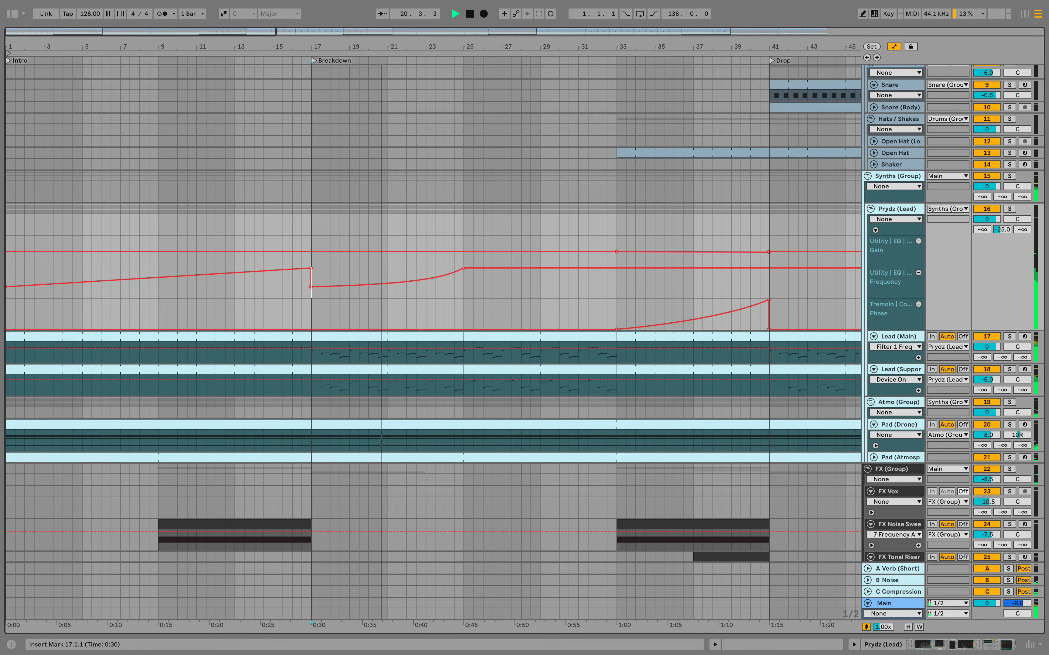
{"action": "left_click_drag", "start_coordinate": [311, 284], "coordinate": [464, 285]}
{"action": "scroll", "coordinate": [433, 282], "scroll_direction": "up", "scroll_amount": 9}
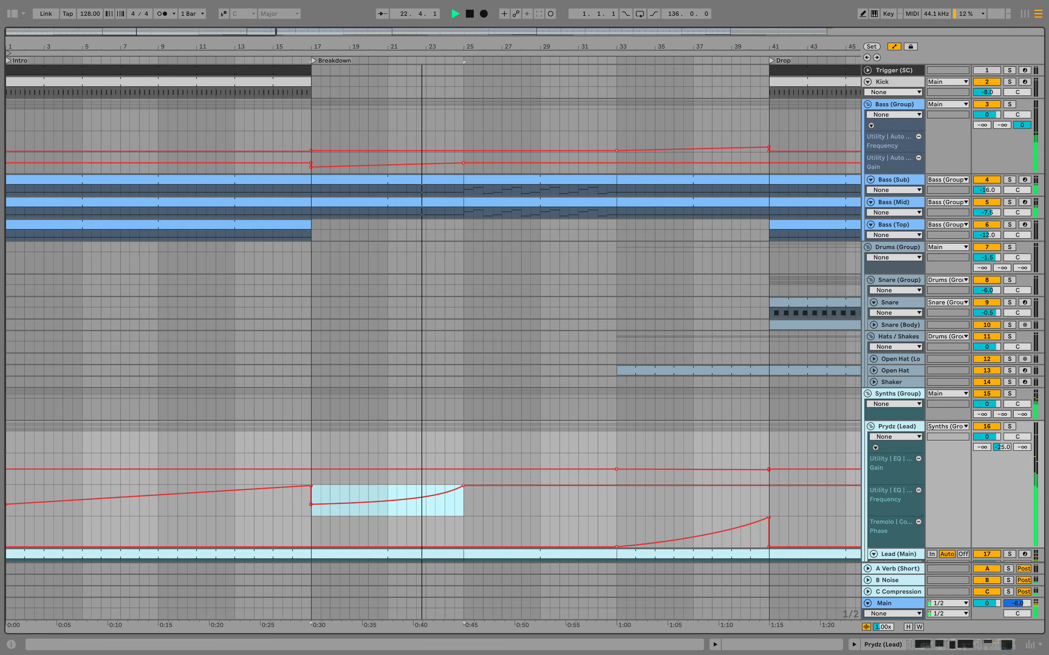
{"action": "left_click_drag", "start_coordinate": [892, 173], "coordinate": [893, 183]}
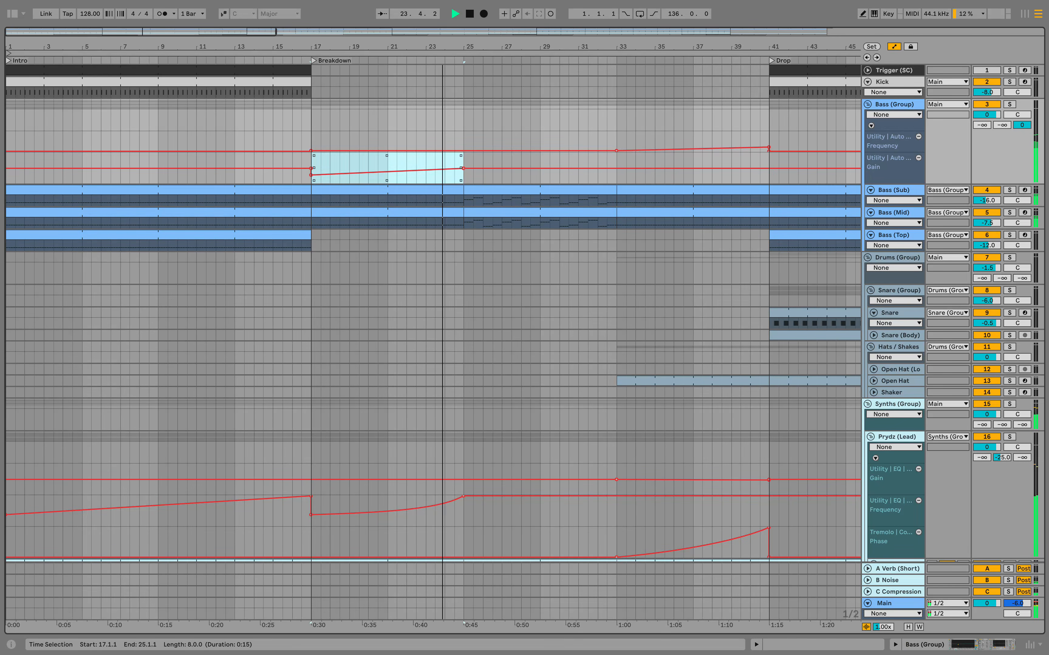
{"action": "left_click", "coordinate": [463, 174]}
{"action": "left_click_drag", "start_coordinate": [463, 173], "coordinate": [311, 168]}
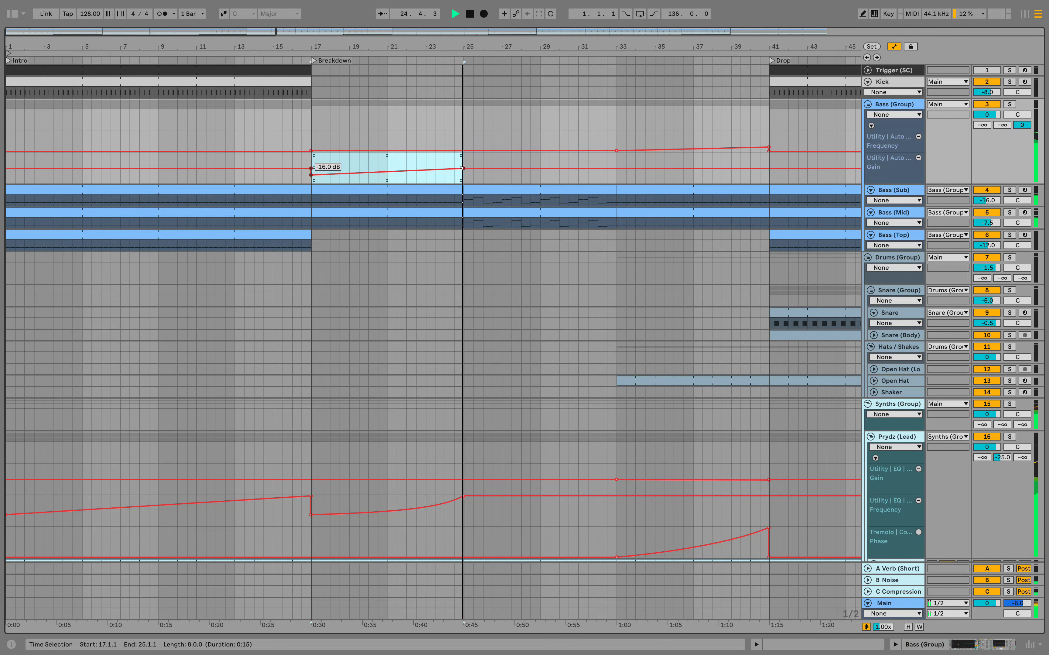
{"action": "scroll", "coordinate": [447, 430], "scroll_direction": "down", "scroll_amount": 3}
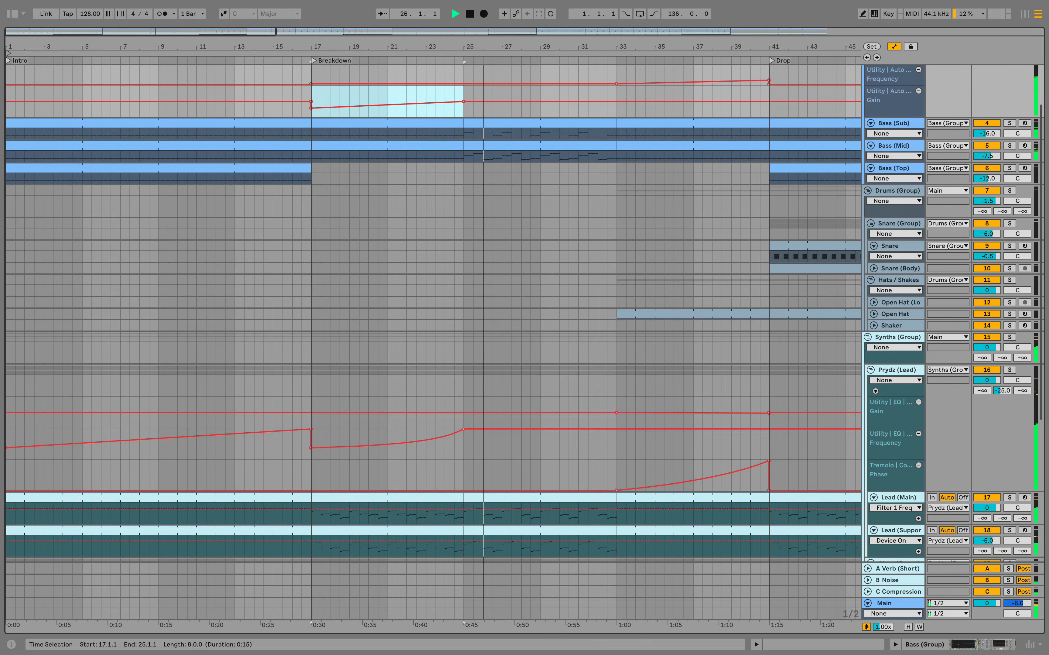
{"action": "left_click_drag", "start_coordinate": [311, 444], "coordinate": [464, 444]}
Highlight the Prydz (Lead) group's Gain, Frequency and Phase automation from bar 33 to the Drop at bar 41
{"action": "scroll", "coordinate": [462, 451], "scroll_direction": "up", "scroll_amount": 2}
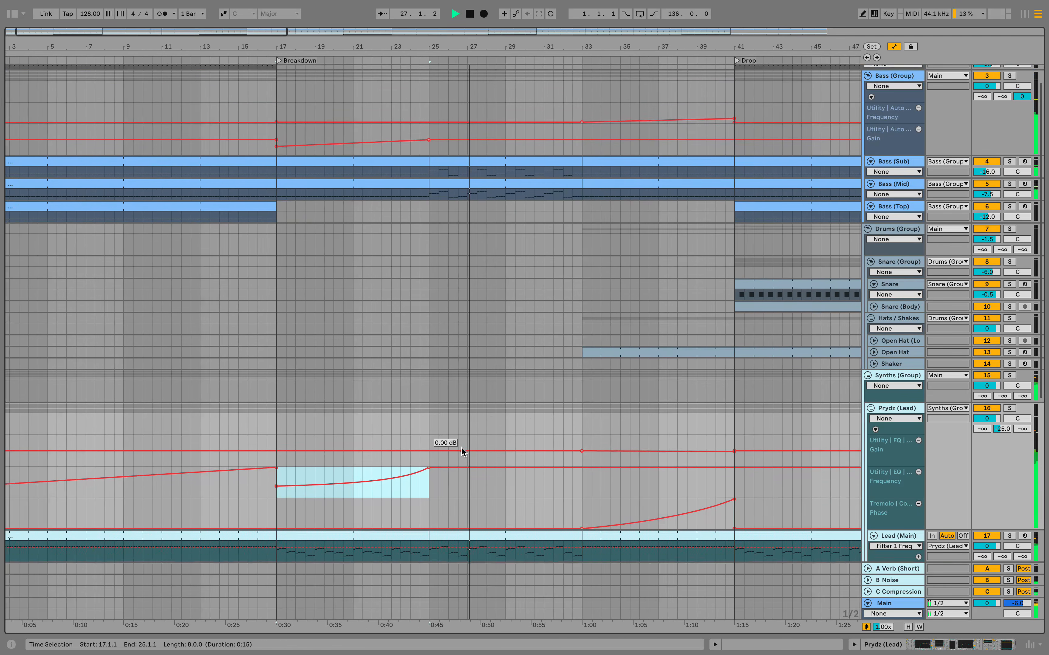
{"action": "scroll", "coordinate": [461, 451], "scroll_direction": "up", "scroll_amount": 1}
{"action": "scroll", "coordinate": [462, 451], "scroll_direction": "right", "scroll_amount": 3}
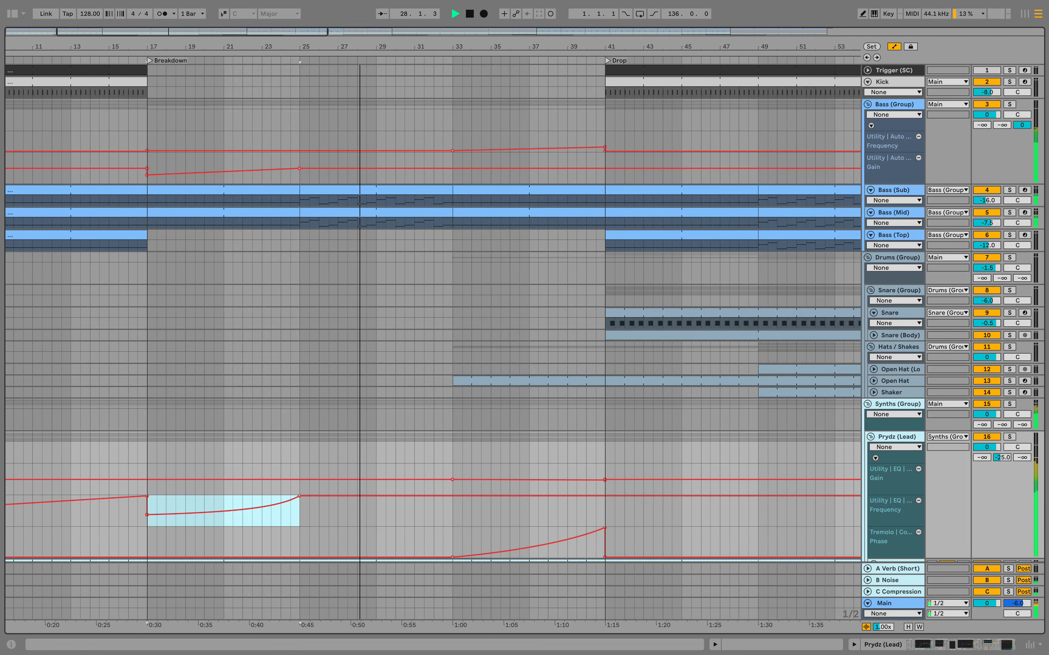
{"action": "left_click_drag", "start_coordinate": [559, 46], "coordinate": [567, 81]}
{"action": "scroll", "coordinate": [549, 335], "scroll_direction": "down", "scroll_amount": 8}
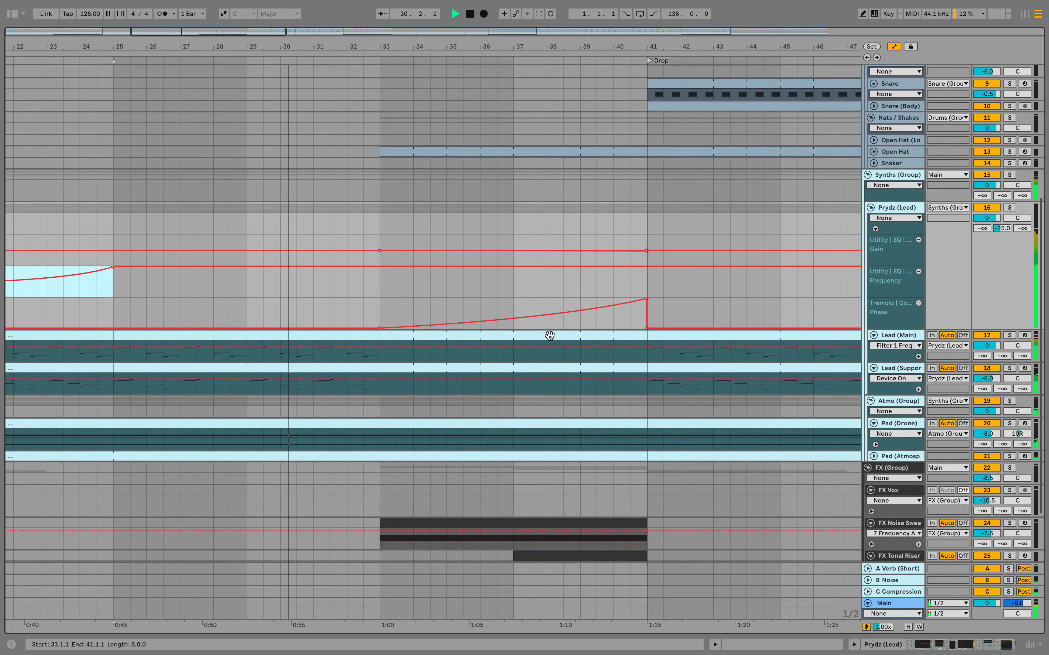
{"action": "scroll", "coordinate": [549, 335], "scroll_direction": "down", "scroll_amount": 3}
{"action": "scroll", "coordinate": [550, 339], "scroll_direction": "up", "scroll_amount": 3}
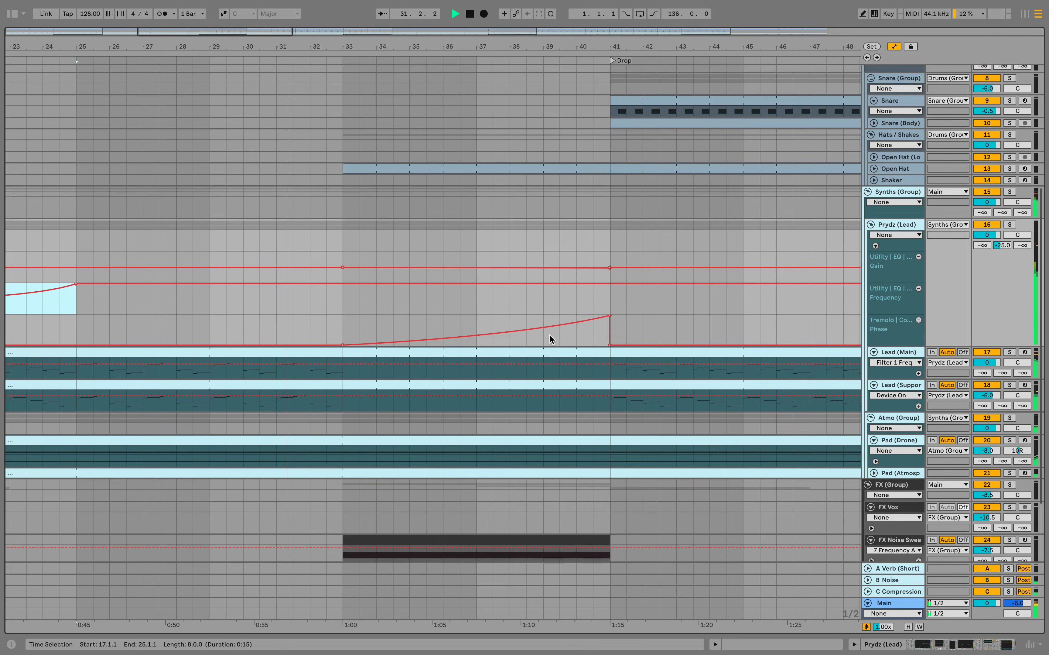
{"action": "left_click_drag", "start_coordinate": [344, 342], "coordinate": [610, 270]}
Unfold the Open Hat track and show its Utility Gain automation lane
{"action": "left_click", "coordinate": [874, 176]}
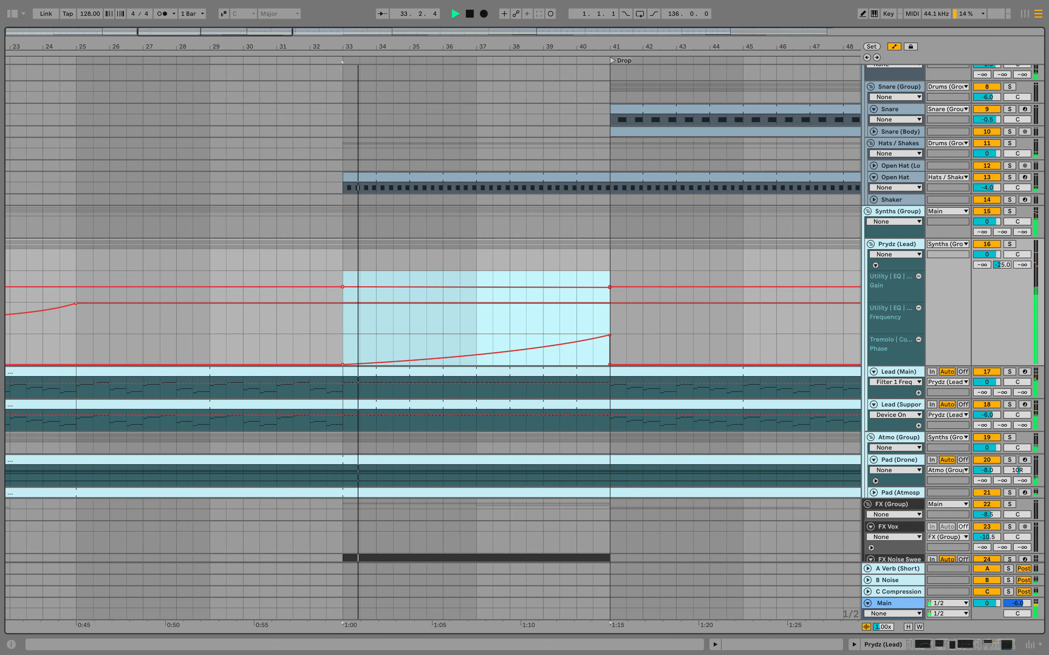
{"action": "left_click", "coordinate": [895, 176]}
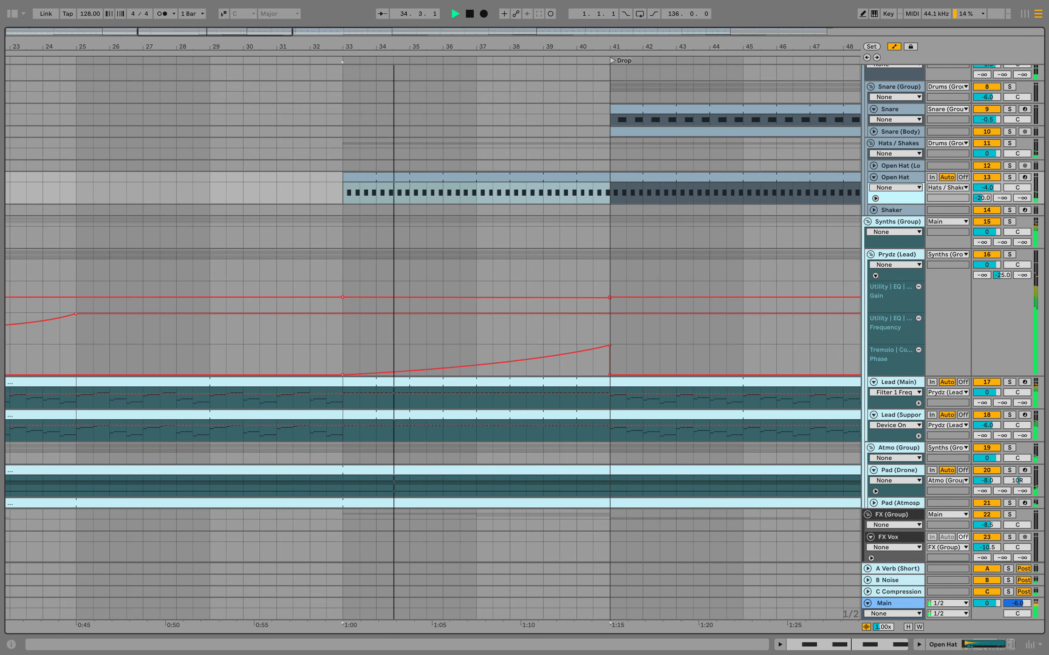
{"action": "scroll", "coordinate": [878, 202], "scroll_direction": "down", "scroll_amount": 1}
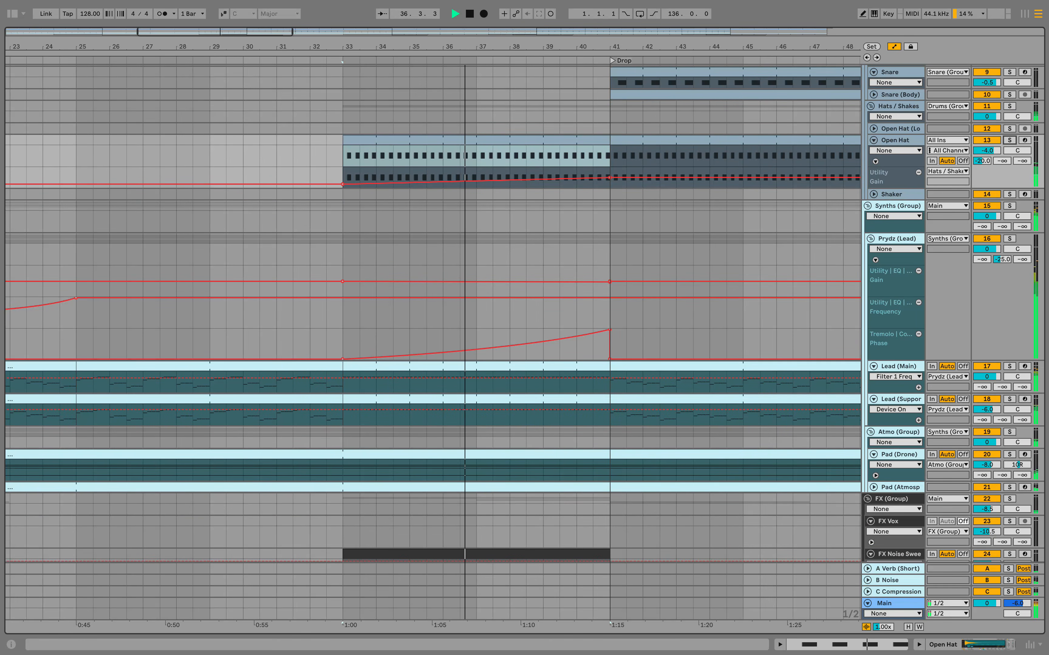
Solo the Prydz (Lead) group and bring the Tremolo in its device chain into view during playback
{"action": "double_click", "coordinate": [897, 238]}
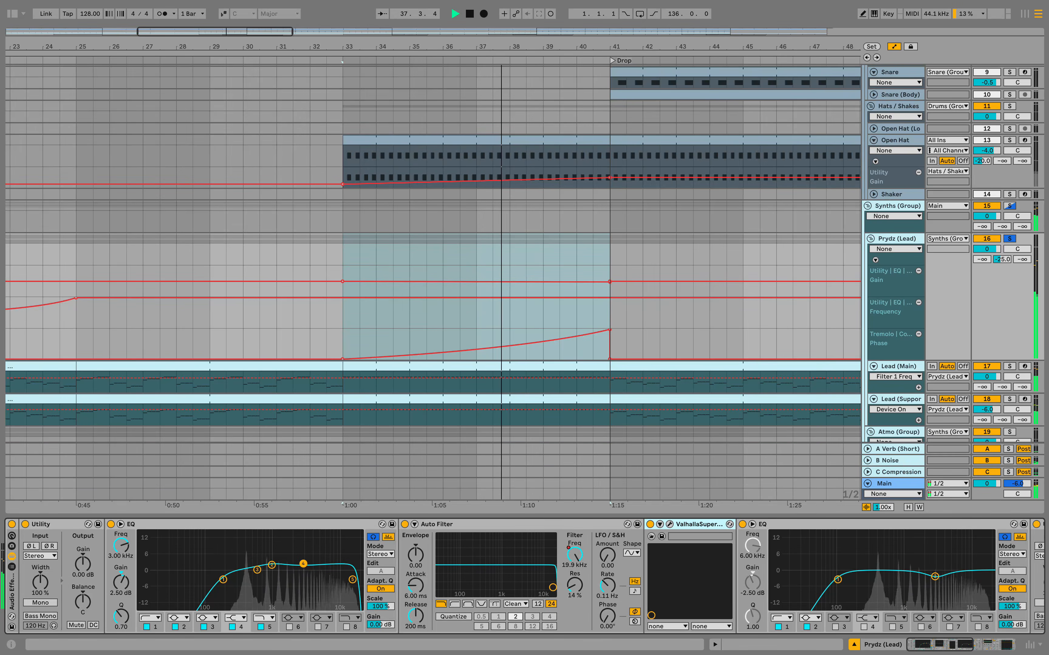
{"action": "scroll", "coordinate": [525, 576], "scroll_direction": "right", "scroll_amount": 5}
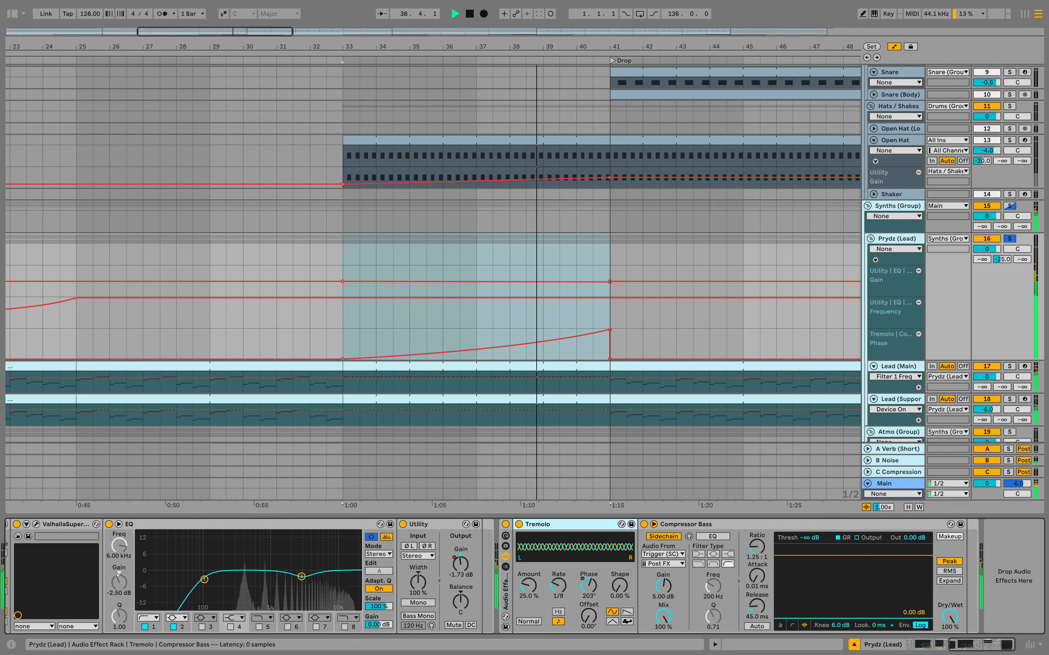
{"action": "key", "text": "Left"}
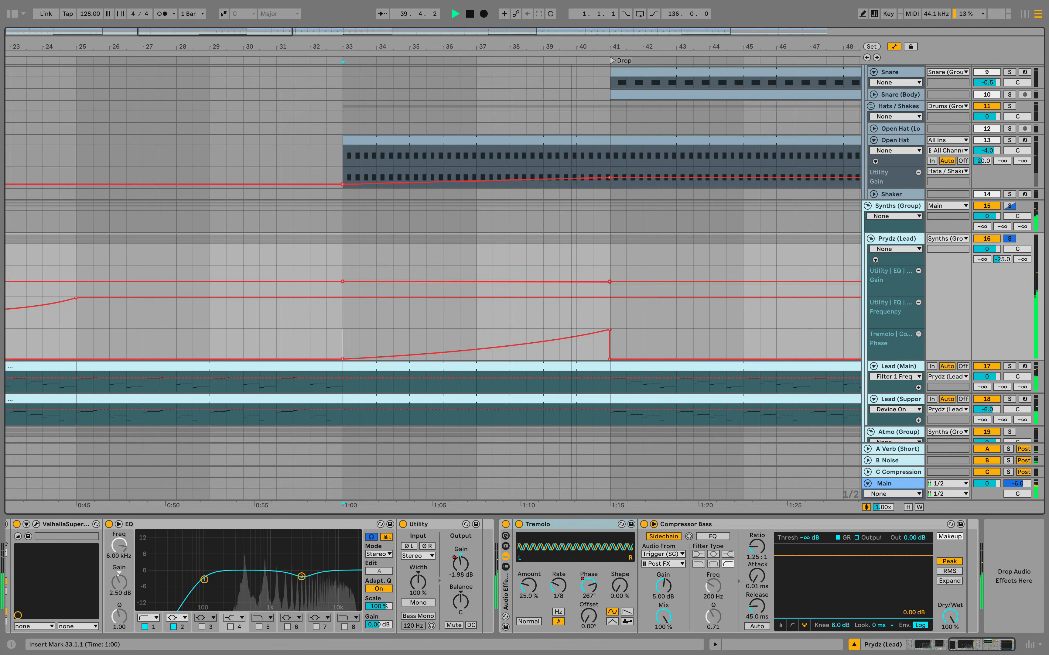
{"action": "left_click", "coordinate": [554, 525]}
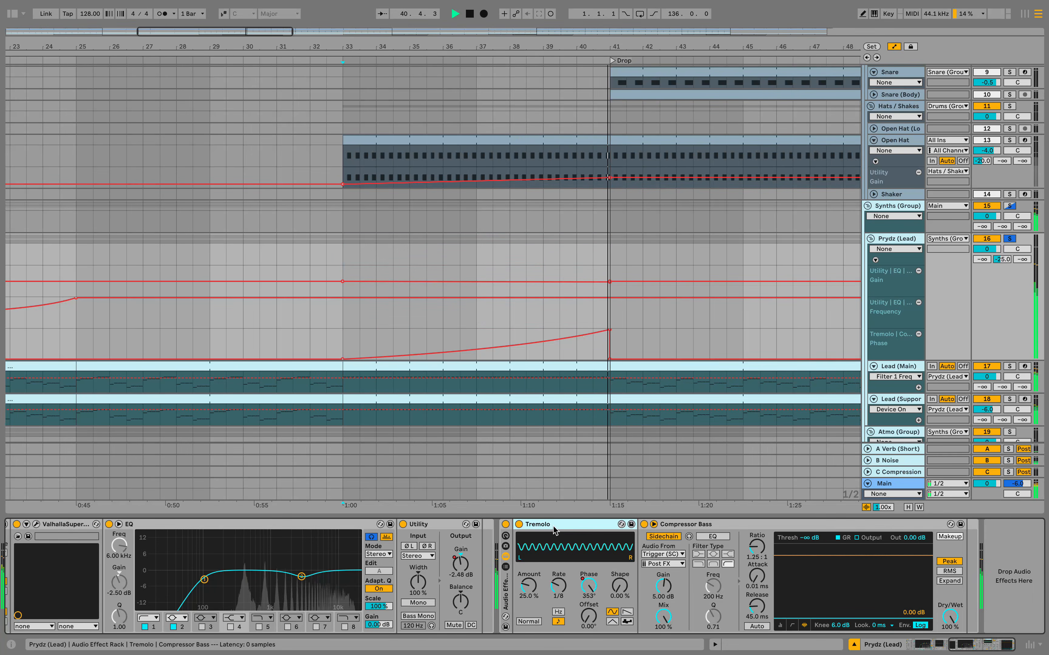
Stop at the Drop, highlight the Prydz (Lead) automation from bar 33 to 41 and play that section again
{"action": "key", "text": "space"}
{"action": "left_click_drag", "start_coordinate": [344, 356], "coordinate": [610, 266]}
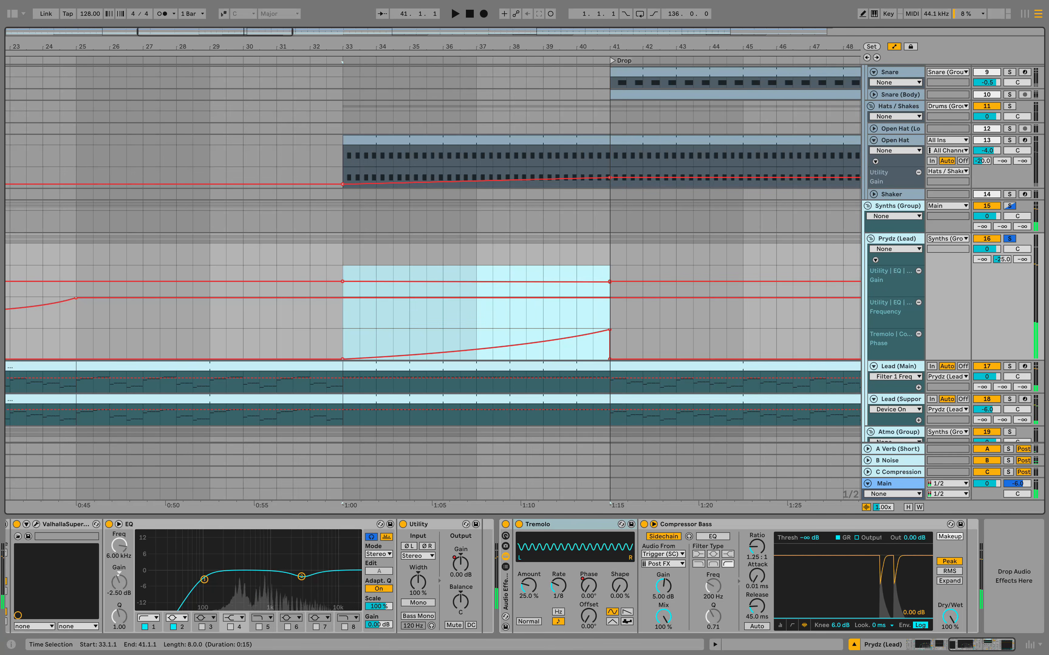
{"action": "key", "text": "space"}
Solo the Bass (Group) and Open Hat, highlight the bass Frequency automation from bar 33 to 41 and mark bar 33
{"action": "scroll", "coordinate": [433, 277], "scroll_direction": "up", "scroll_amount": 10}
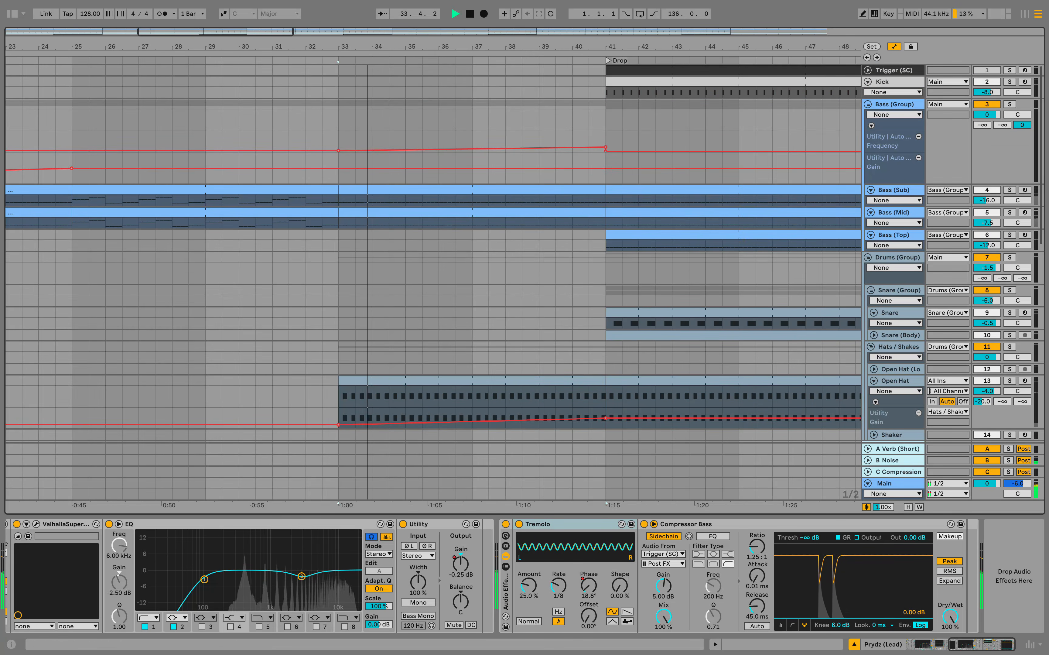
{"action": "left_click", "coordinate": [1010, 104]}
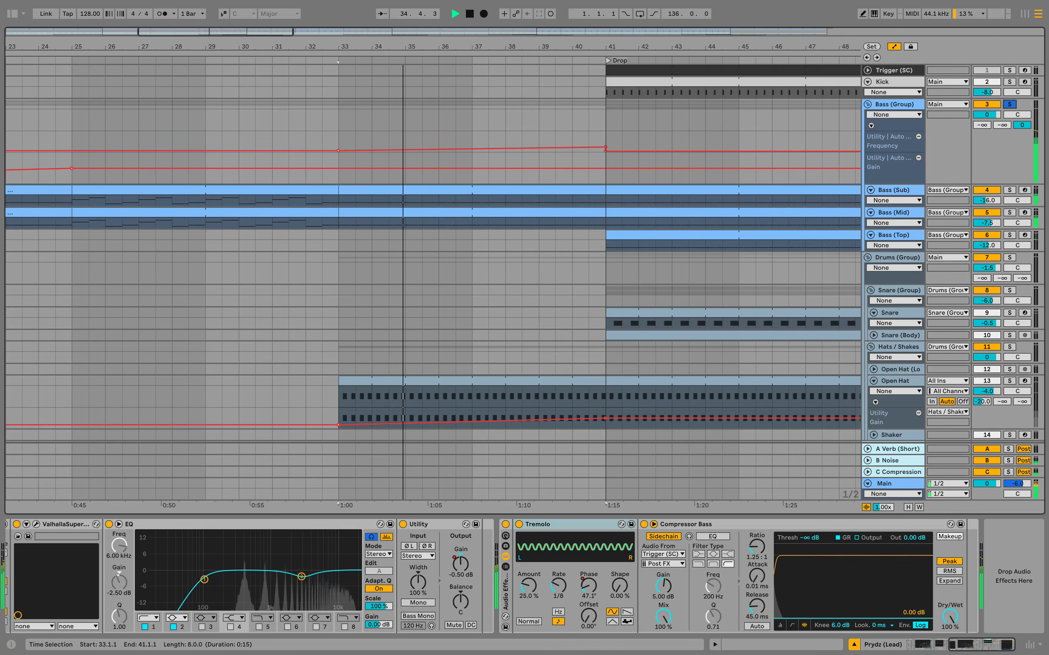
{"action": "left_click", "coordinate": [472, 141]}
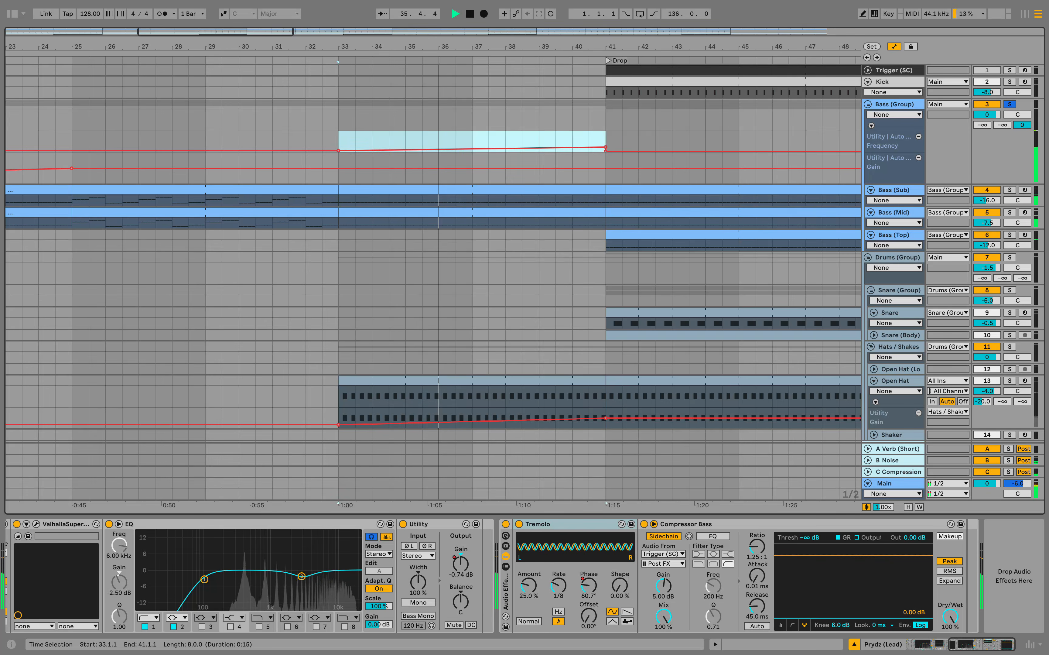
{"action": "left_click", "coordinate": [1010, 380]}
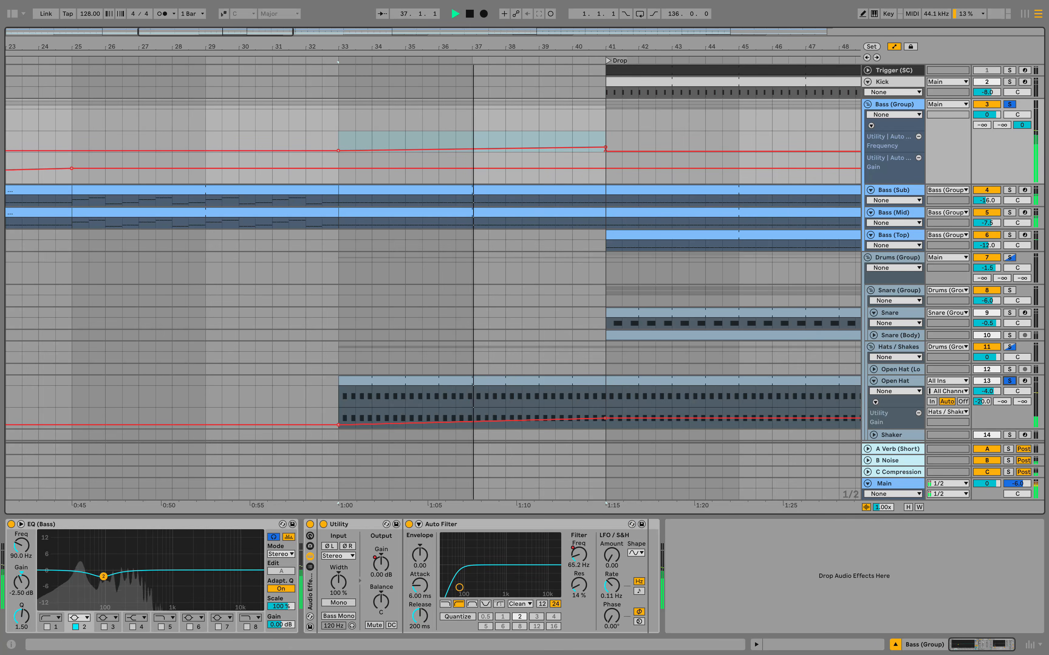
{"action": "left_click", "coordinate": [339, 141]}
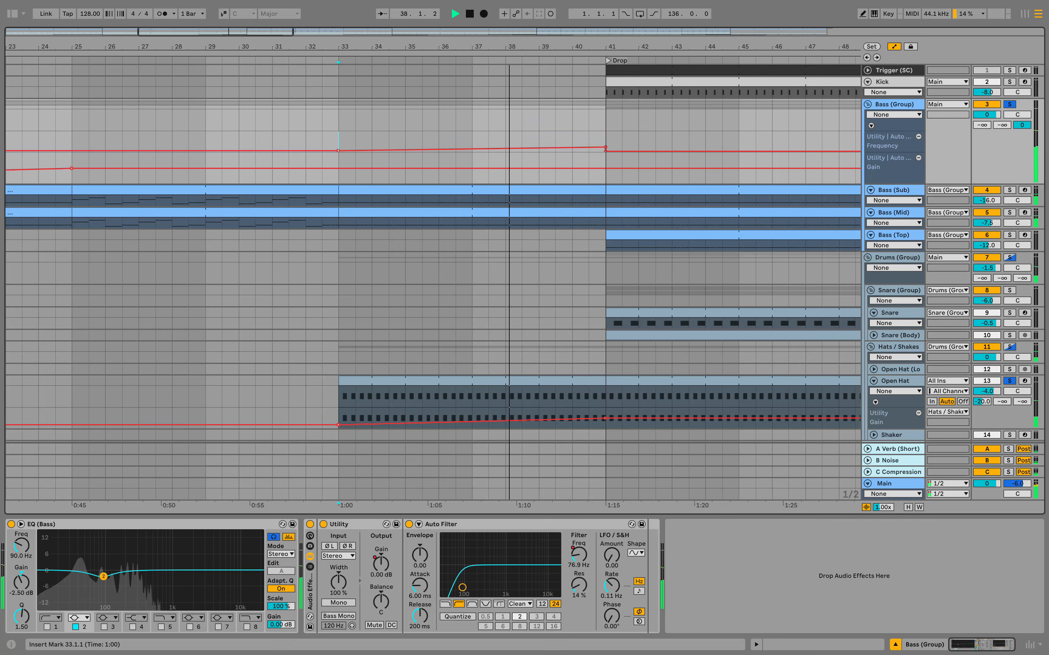
Highlight the Bass (Group) Frequency automation from bar 33 to 41 once more and take the group out of solo
{"action": "left_click_drag", "start_coordinate": [338, 140], "coordinate": [605, 140]}
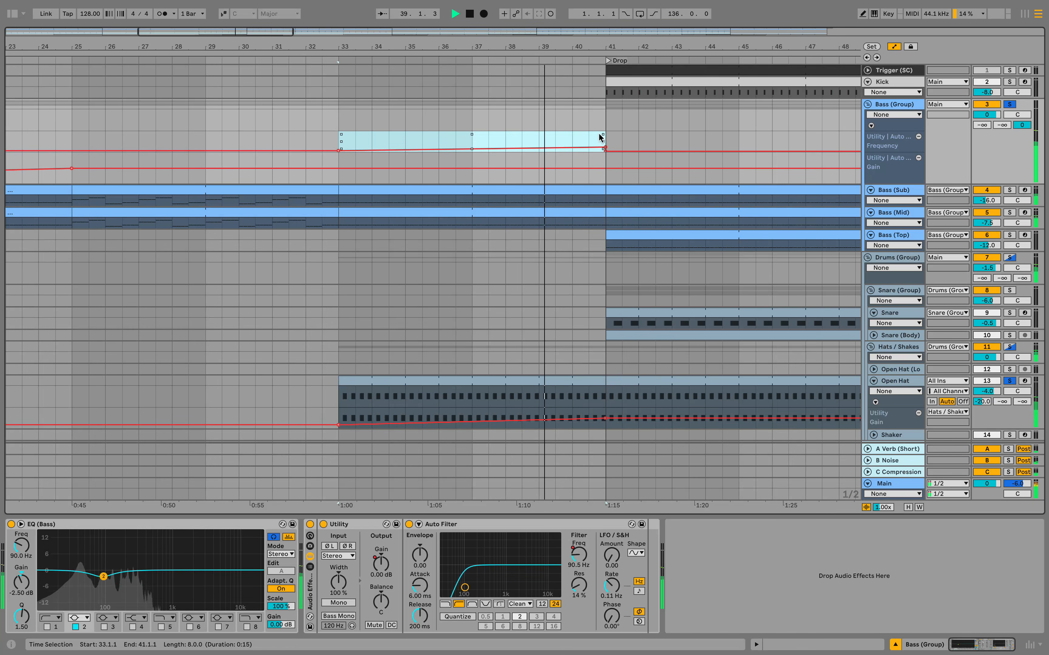
{"action": "left_click", "coordinate": [1010, 103]}
{"action": "scroll", "coordinate": [433, 260], "scroll_direction": "down", "scroll_amount": 12}
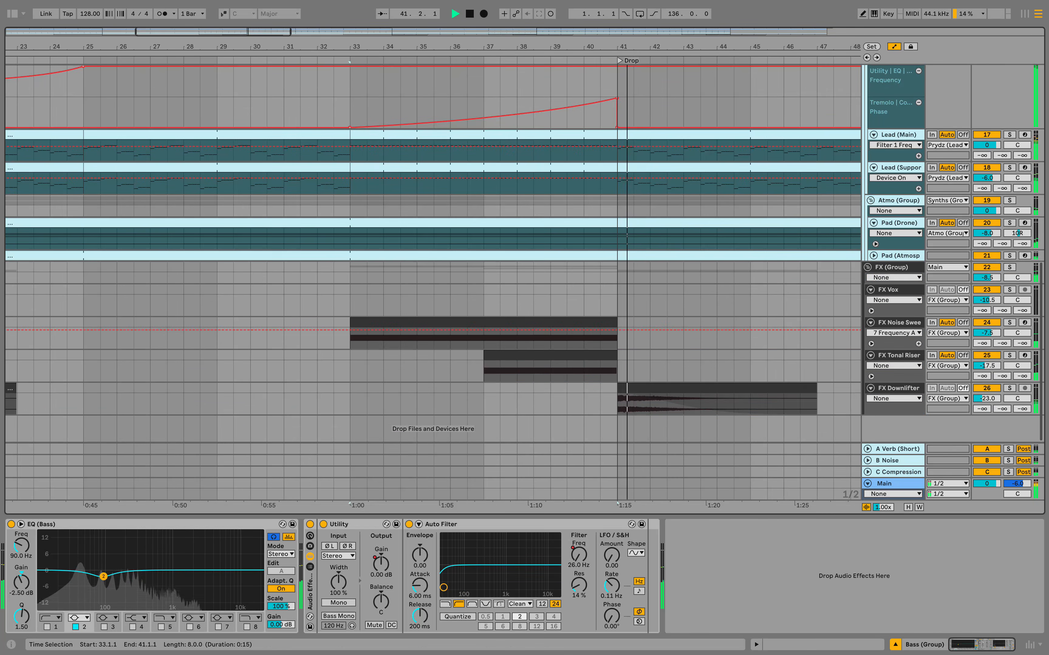
Play the soloed FX Tonal Riser clip from bar 37, switch the solo to the whole FX (Group) and return to the full mix
{"action": "left_click", "coordinate": [551, 364]}
{"action": "key", "text": "space"}
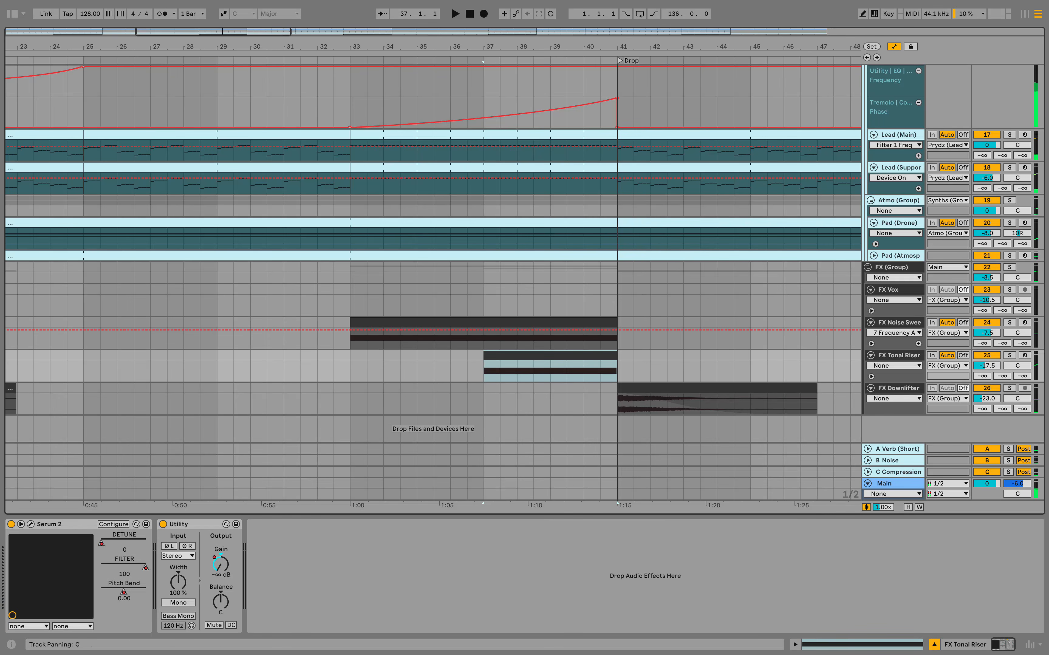
{"action": "key", "text": "space"}
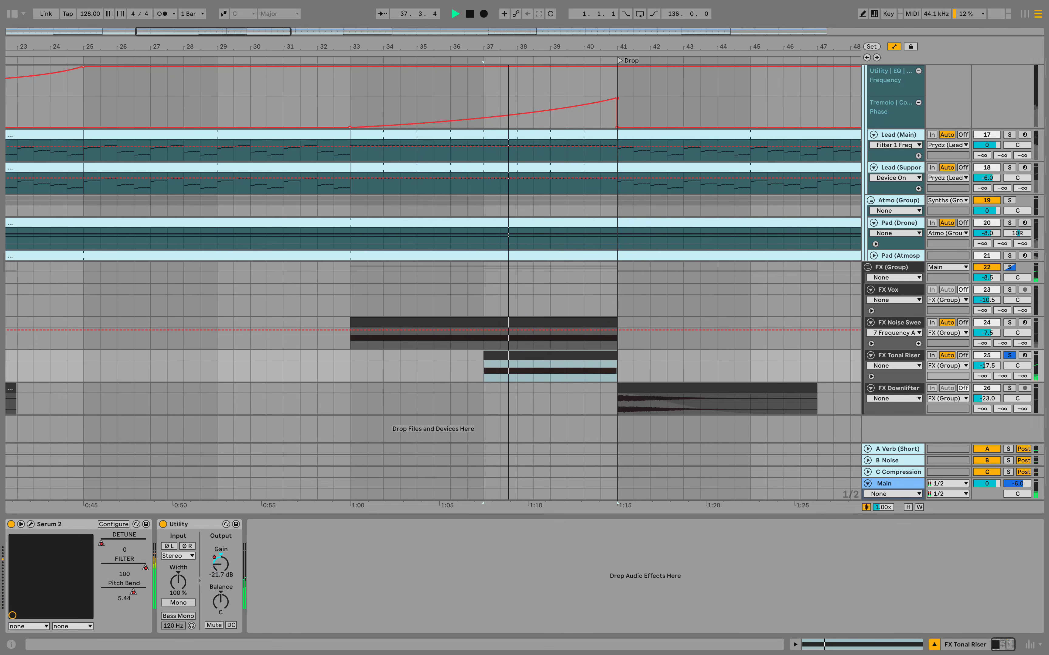
{"action": "scroll", "coordinate": [434, 260], "scroll_direction": "up", "scroll_amount": 3}
{"action": "left_click", "coordinate": [1010, 387]}
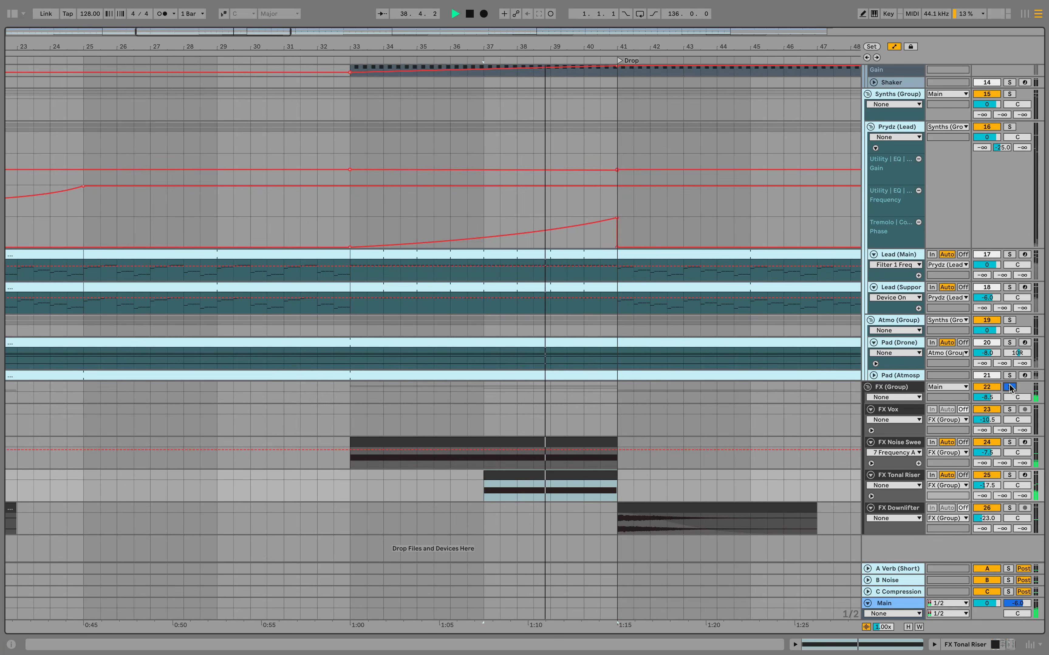
{"action": "left_click", "coordinate": [1010, 387]}
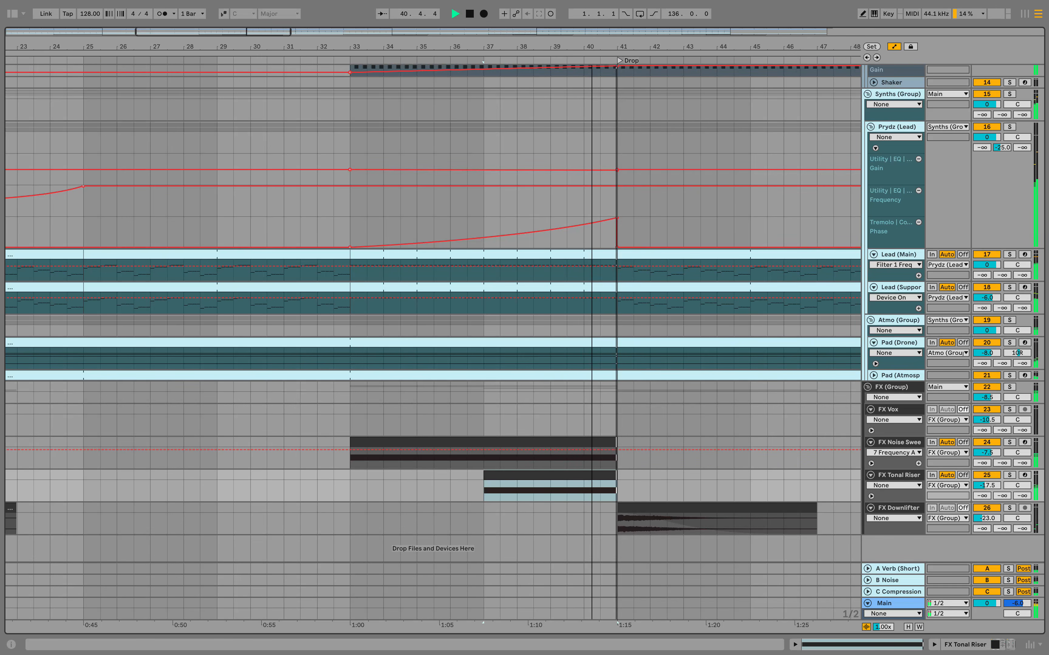
Highlight the Bass (Sub), Bass (Mid) and Bass (Top) clips in the Drop from bar 41 to 49 during playback
{"action": "key", "text": "minus"}
{"action": "key", "text": "minus"}
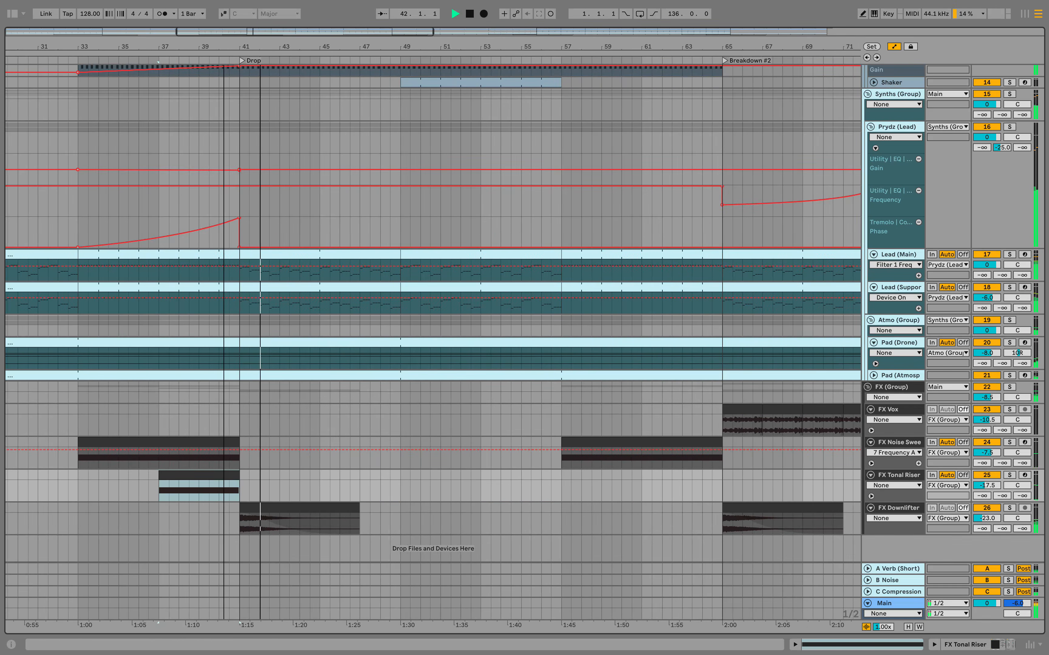
{"action": "left_click", "coordinate": [340, 297]}
{"action": "scroll", "coordinate": [340, 297], "scroll_direction": "up", "scroll_amount": 5}
{"action": "scroll", "coordinate": [340, 297], "scroll_direction": "up", "scroll_amount": 2}
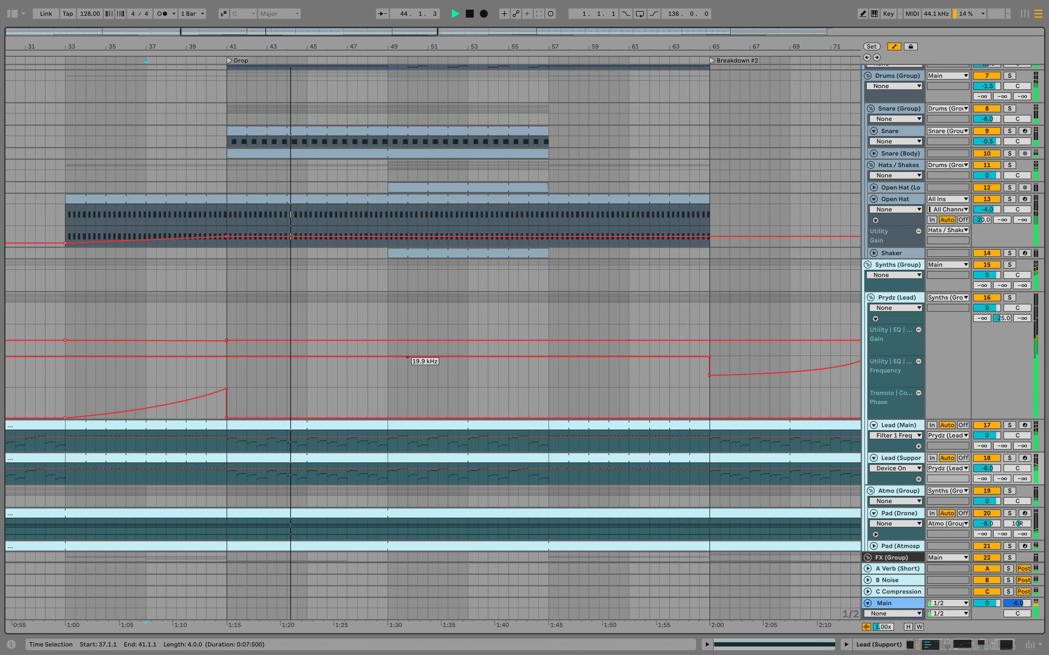
{"action": "scroll", "coordinate": [422, 358], "scroll_direction": "up", "scroll_amount": 6}
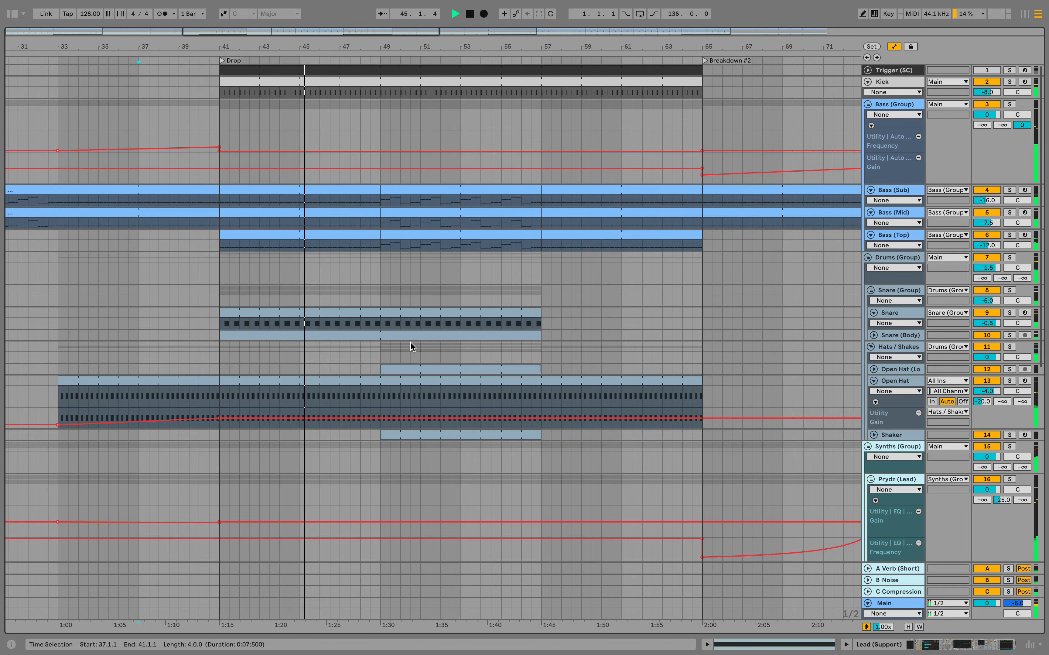
{"action": "left_click_drag", "start_coordinate": [220, 245], "coordinate": [381, 195]}
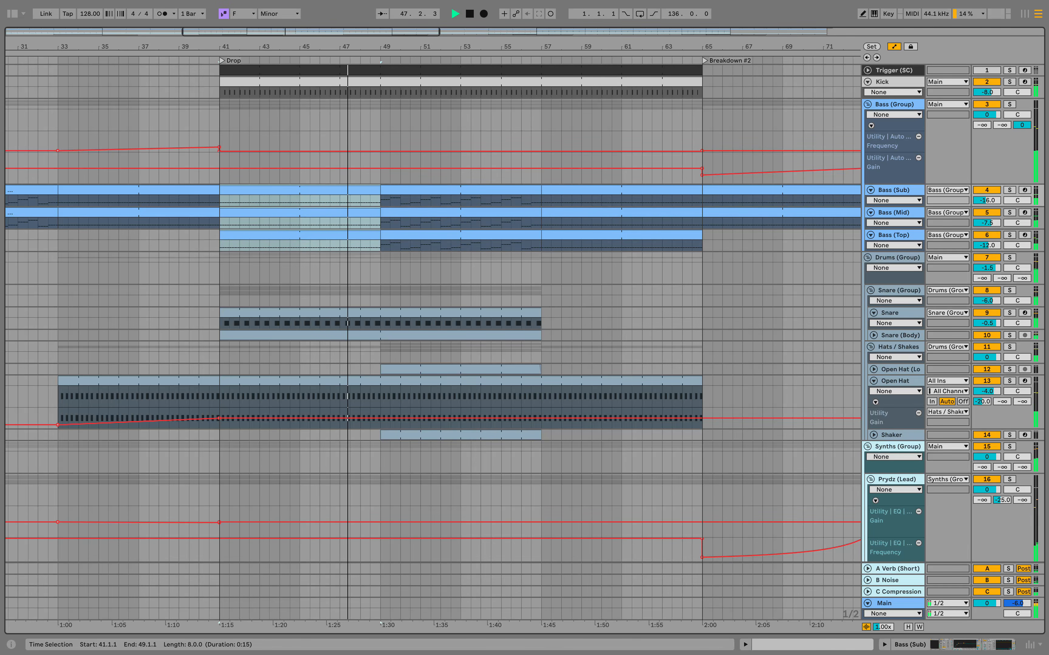
Highlight the Snare and Snare (Body) clips from bar 41 to 49 and the three bass tracks' clips from bar 49 to 57
{"action": "left_click", "coordinate": [221, 317]}
{"action": "left_click_drag", "start_coordinate": [220, 318], "coordinate": [361, 320]}
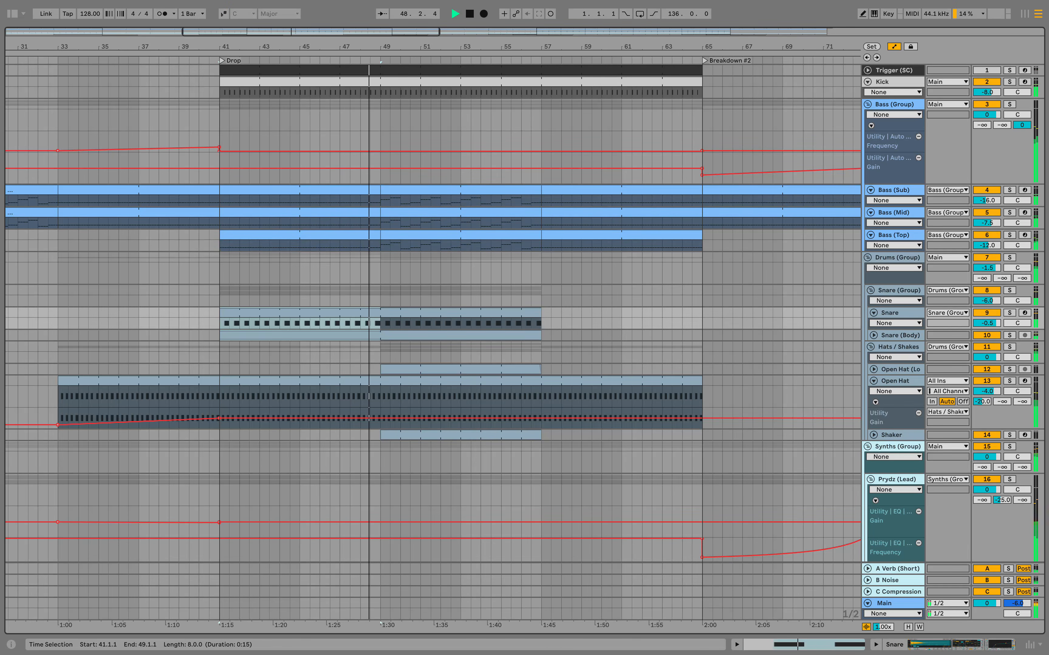
{"action": "key", "text": "Down"}
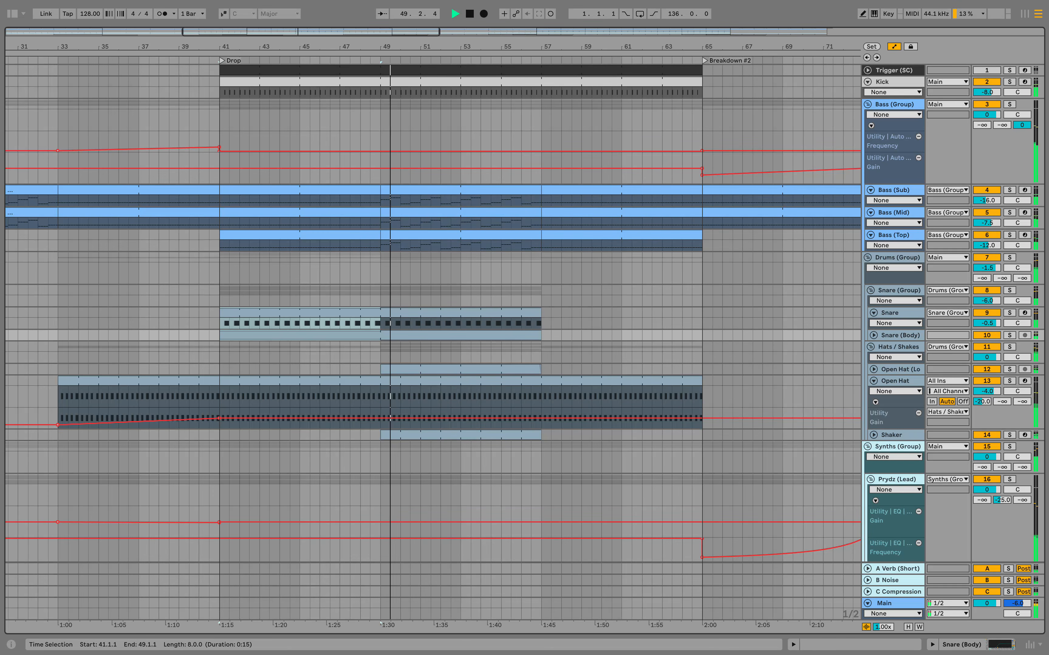
{"action": "left_click_drag", "start_coordinate": [381, 247], "coordinate": [539, 185]}
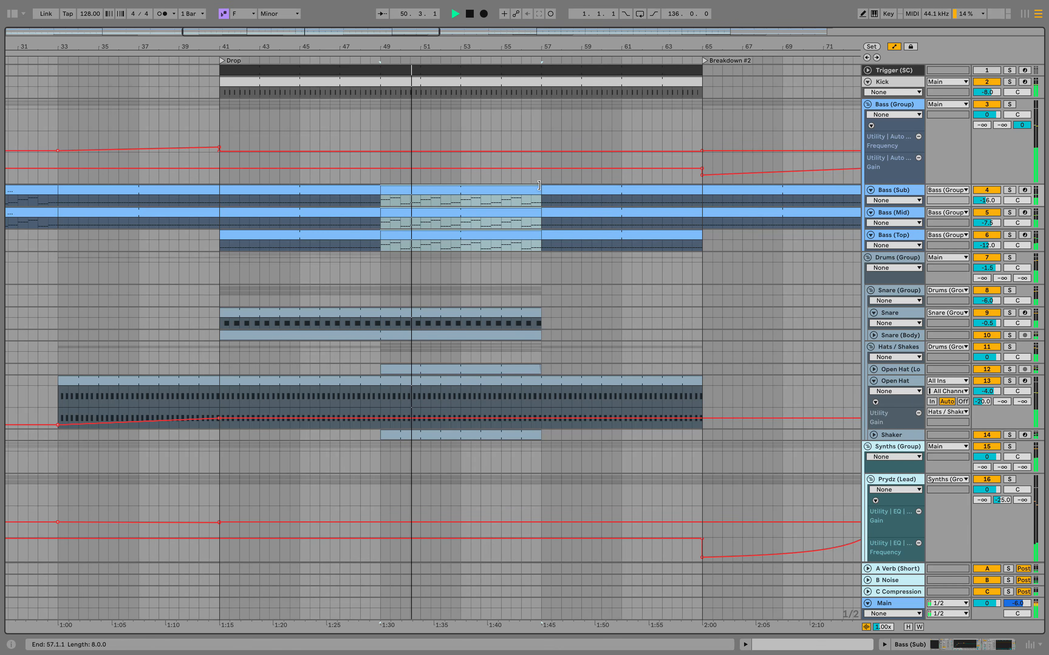
Select the Prydz (Lead) group, bring up its device chain briefly and hide the device view again
{"action": "scroll", "coordinate": [539, 185], "scroll_direction": "down", "scroll_amount": 10}
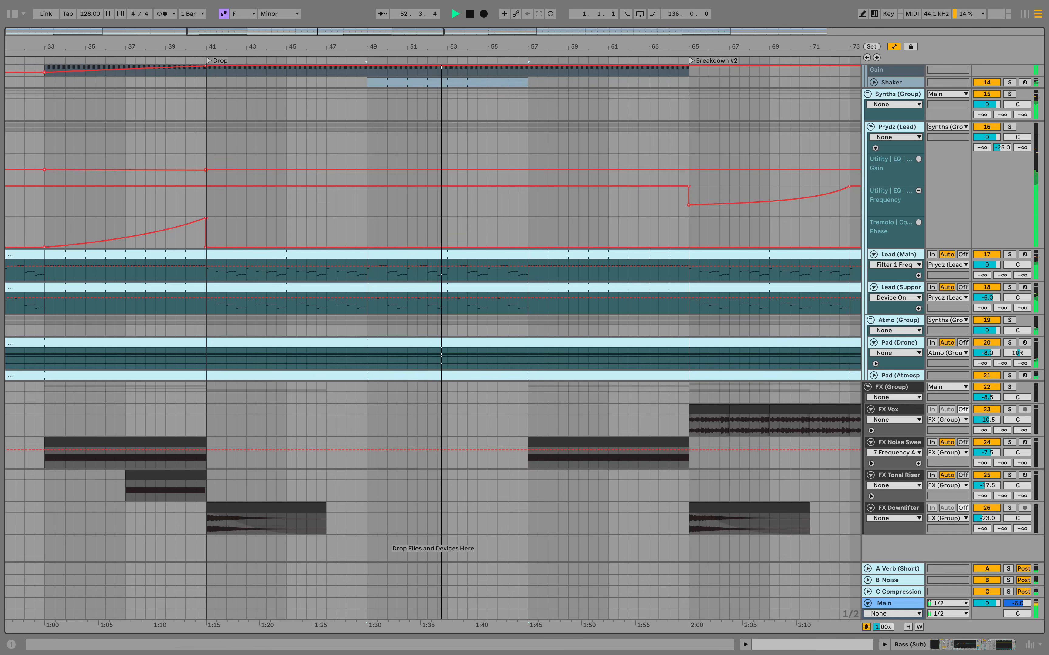
{"action": "double_click", "coordinate": [897, 127]}
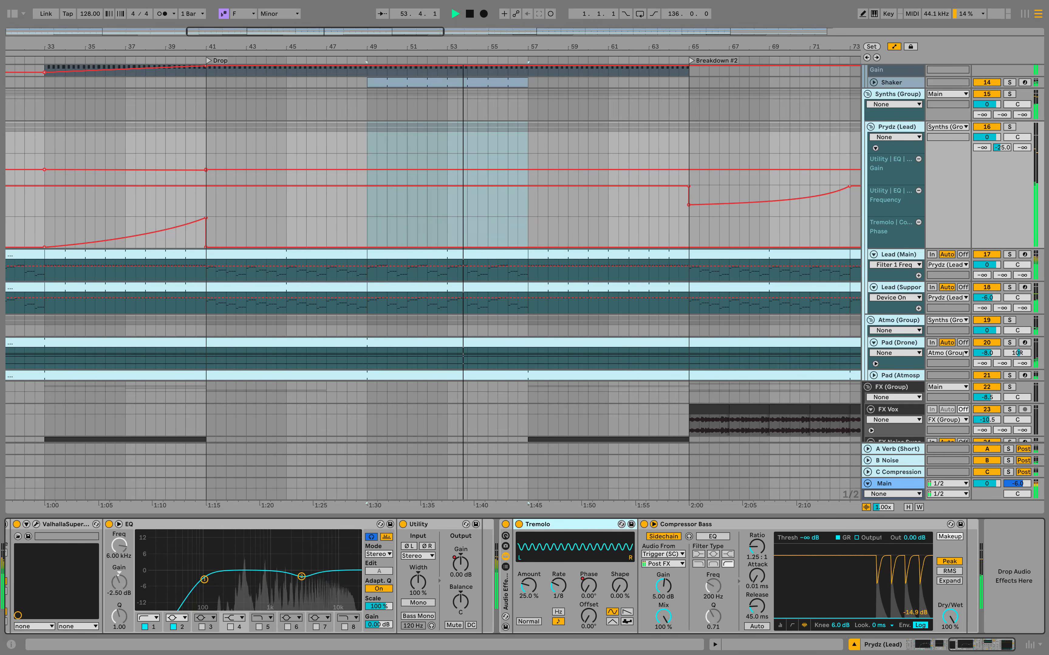
{"action": "key", "text": "super+alt+l"}
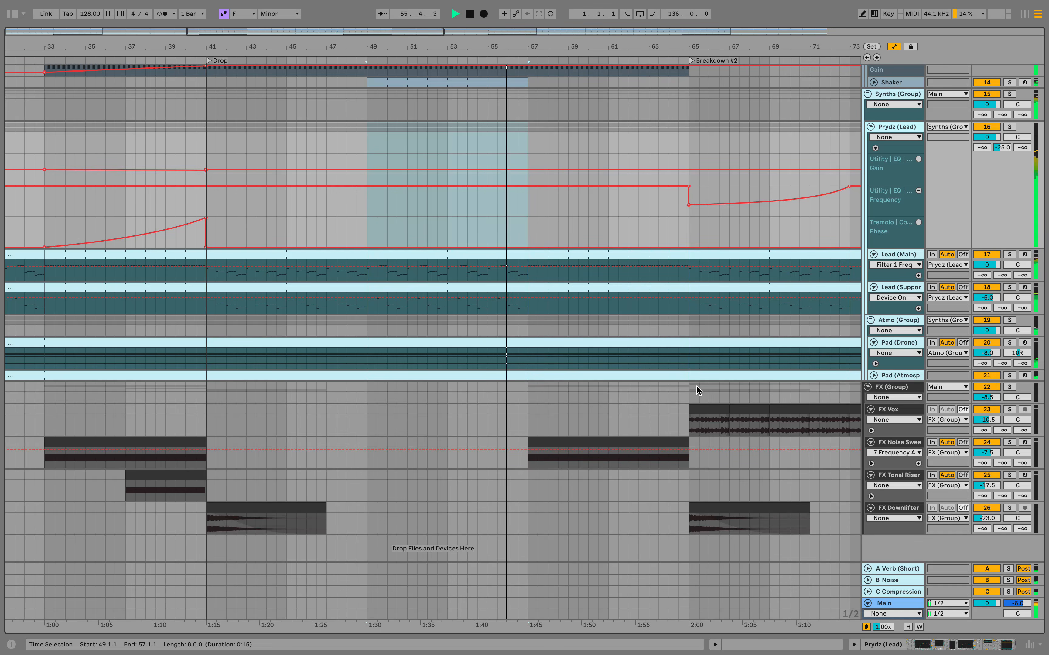
Highlight the Prydz (Lead) automation from bar 57 to 65, leading up to Breakdown #2
{"action": "scroll", "coordinate": [696, 390], "scroll_direction": "up", "scroll_amount": 3}
{"action": "scroll", "coordinate": [697, 390], "scroll_direction": "right", "scroll_amount": 2}
{"action": "scroll", "coordinate": [697, 389], "scroll_direction": "up", "scroll_amount": 12}
{"action": "scroll", "coordinate": [696, 390], "scroll_direction": "right", "scroll_amount": 3}
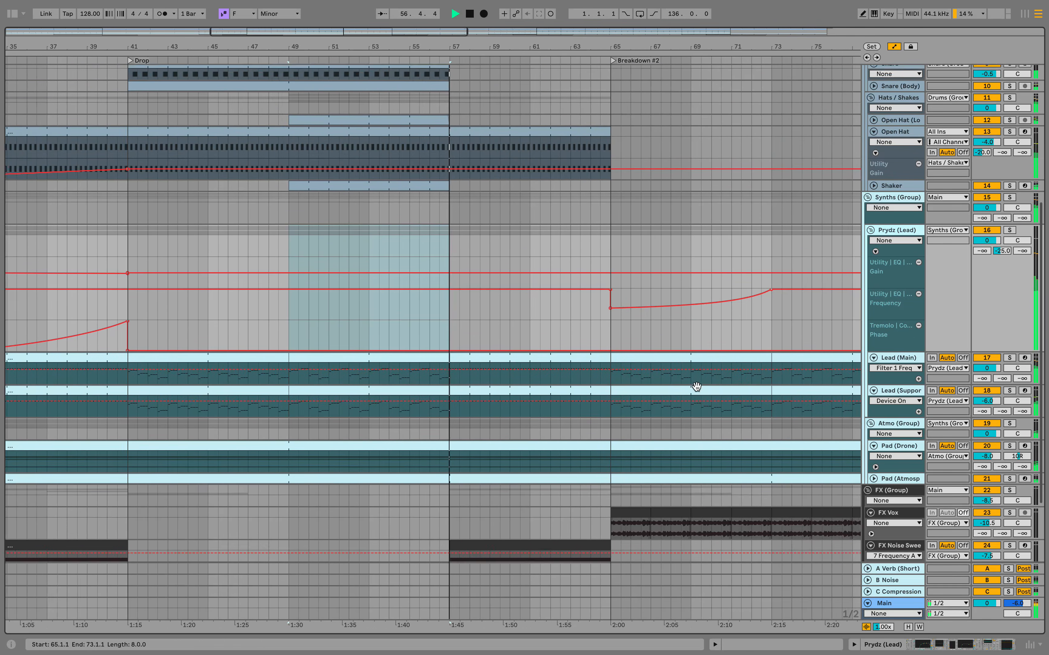
{"action": "scroll", "coordinate": [697, 386], "scroll_direction": "down", "scroll_amount": 5}
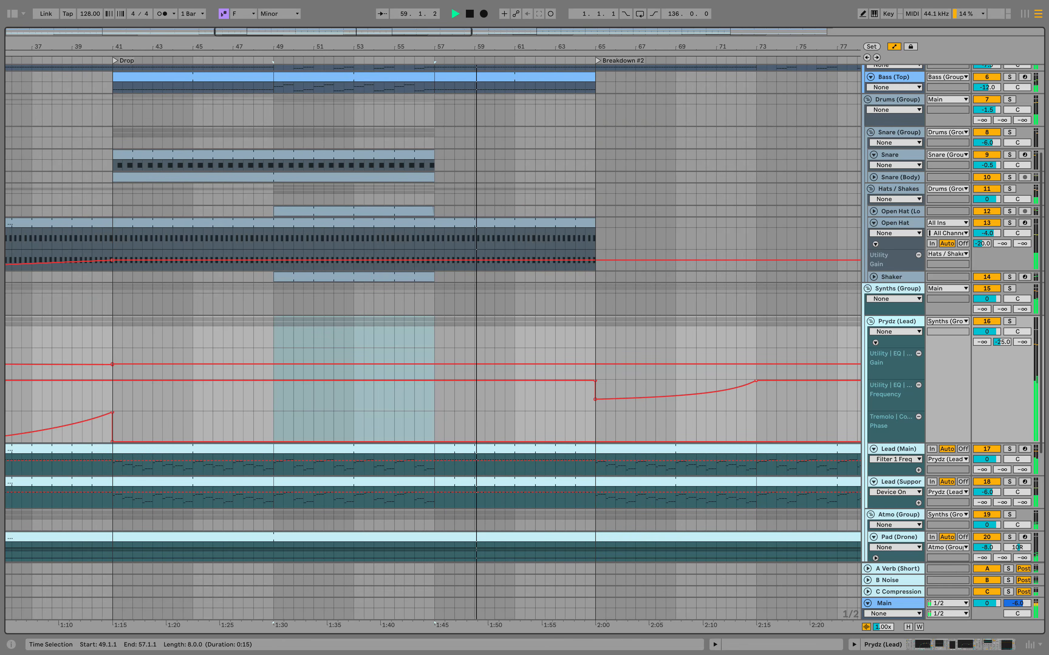
{"action": "left_click_drag", "start_coordinate": [436, 433], "coordinate": [596, 385]}
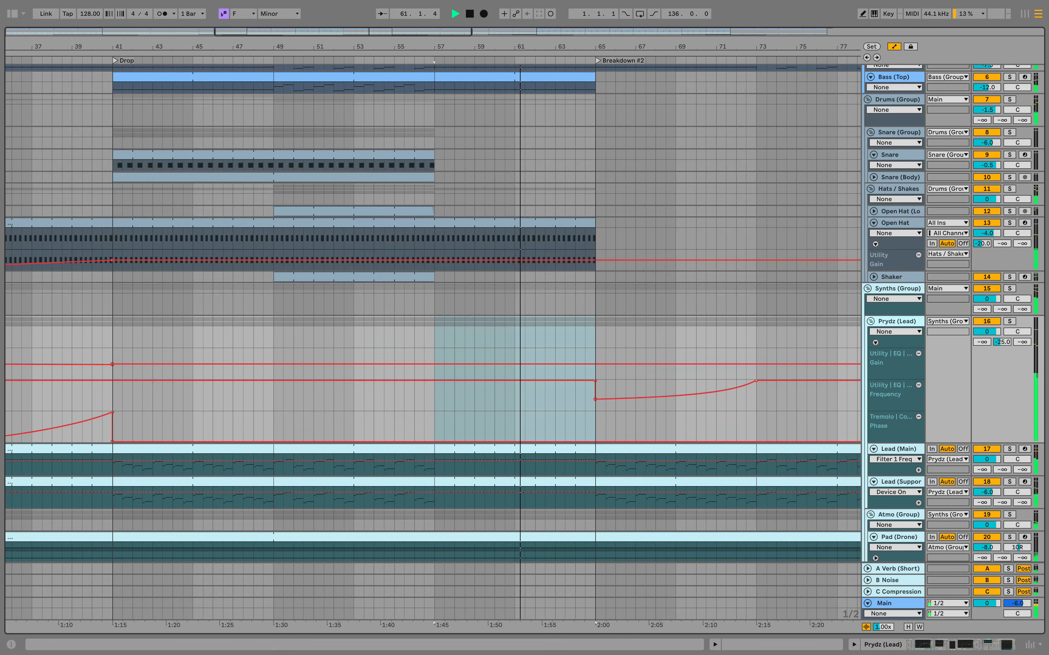
Show the Prydz (Lead) device chain, view the ValhallaSupermassive plug-in window and close it
{"action": "key", "text": "shift+Tab"}
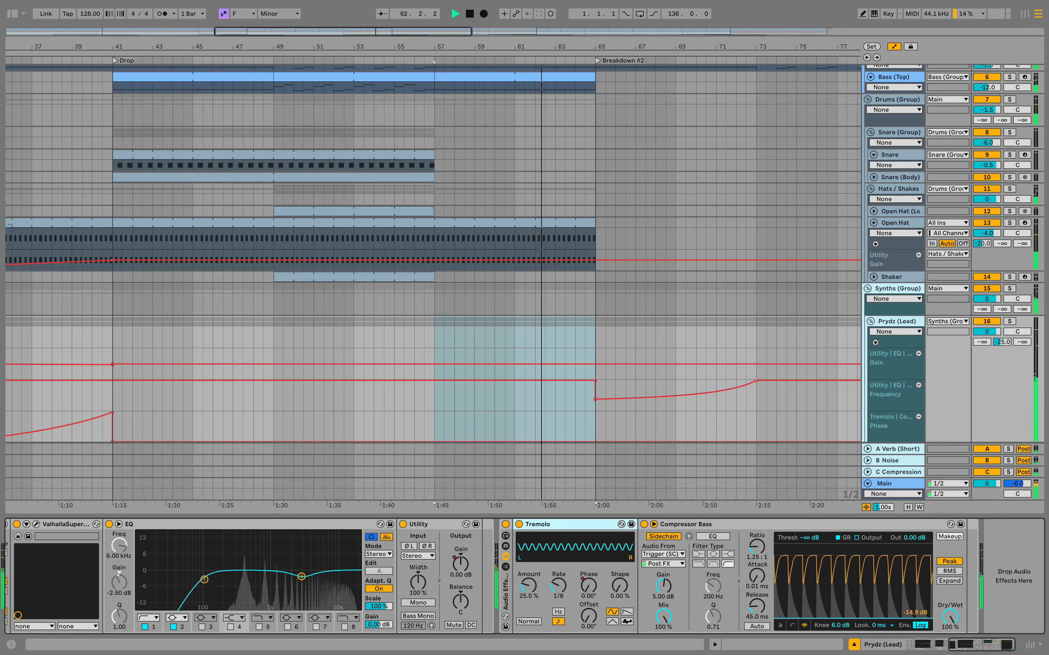
{"action": "scroll", "coordinate": [511, 593], "scroll_direction": "left", "scroll_amount": 10}
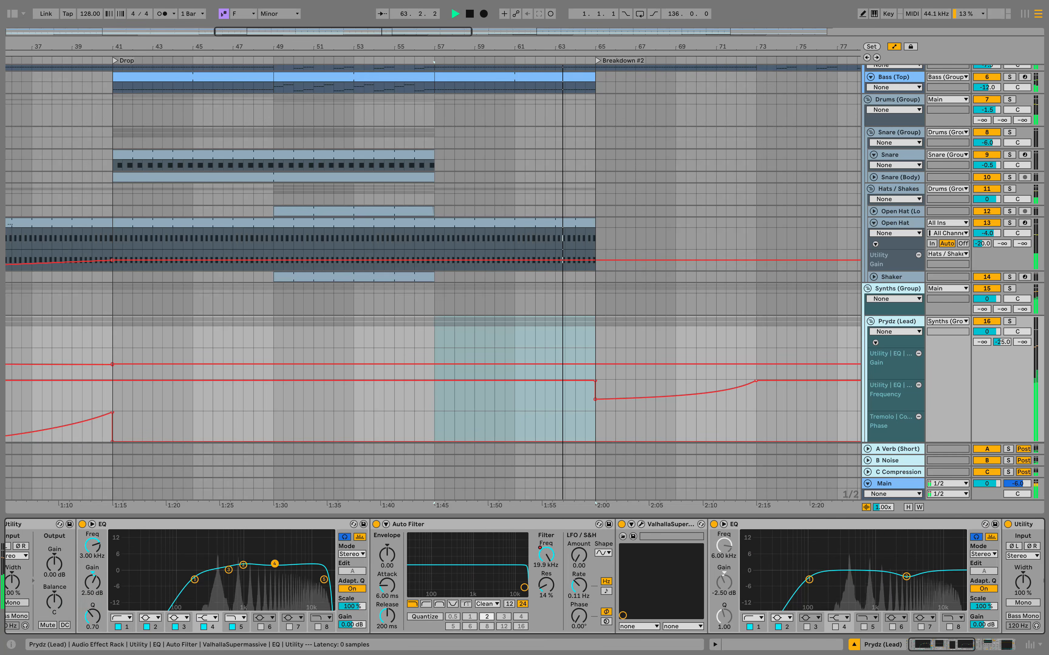
{"action": "key", "text": "super+alt+p"}
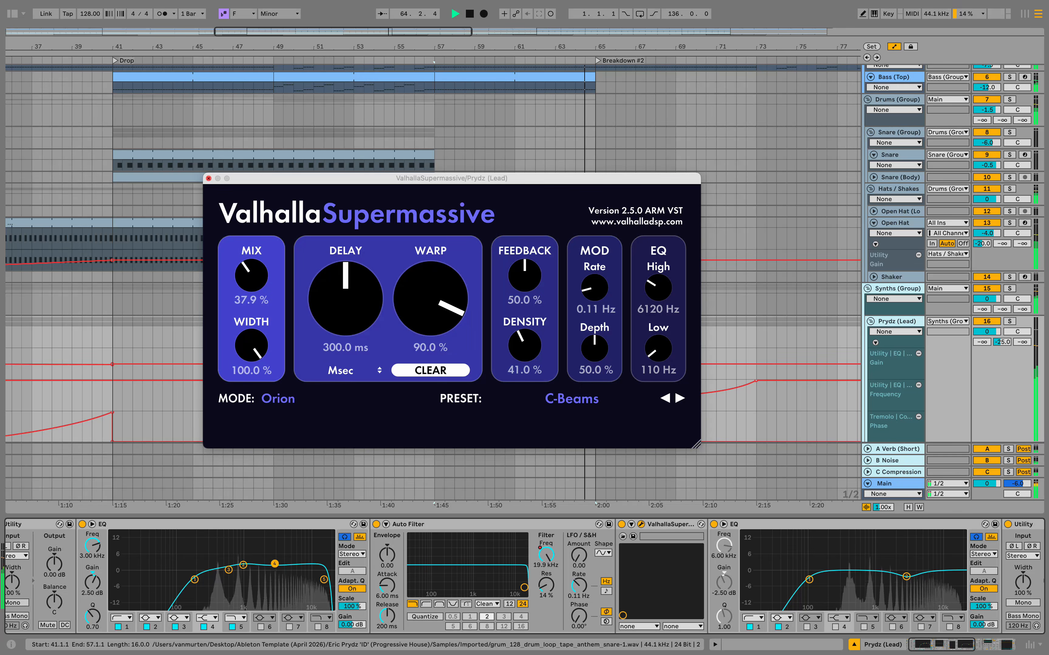
{"action": "left_click", "coordinate": [209, 178]}
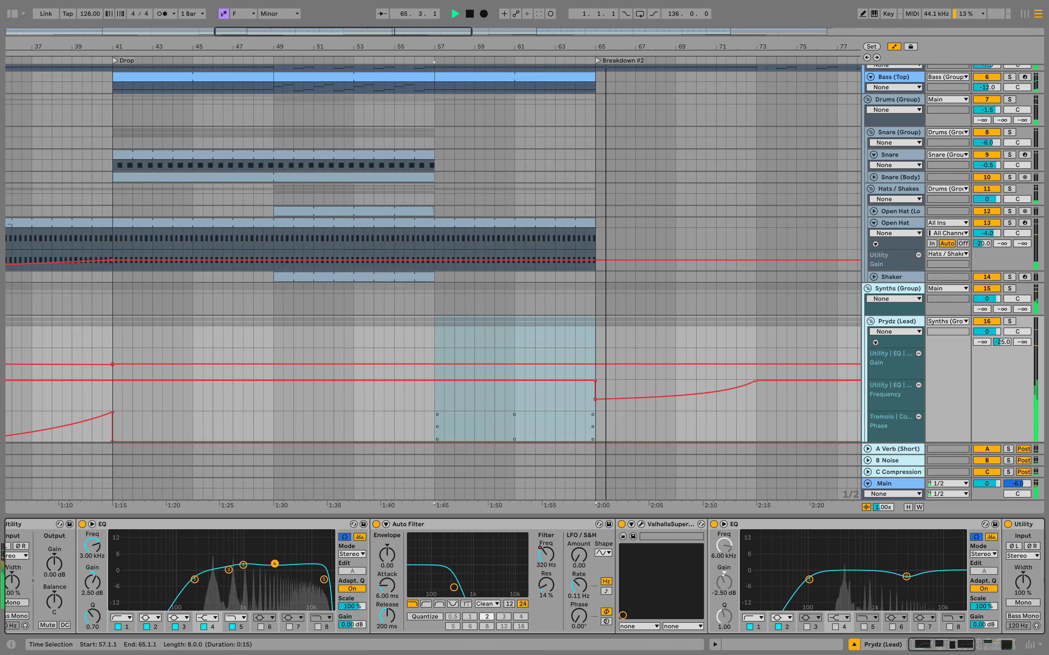
Unfold ValhallaSupermassive's parameters, show the Mix automation on Prydz (Lead) and mark bar 63 on its curve
{"action": "left_click", "coordinate": [632, 524]}
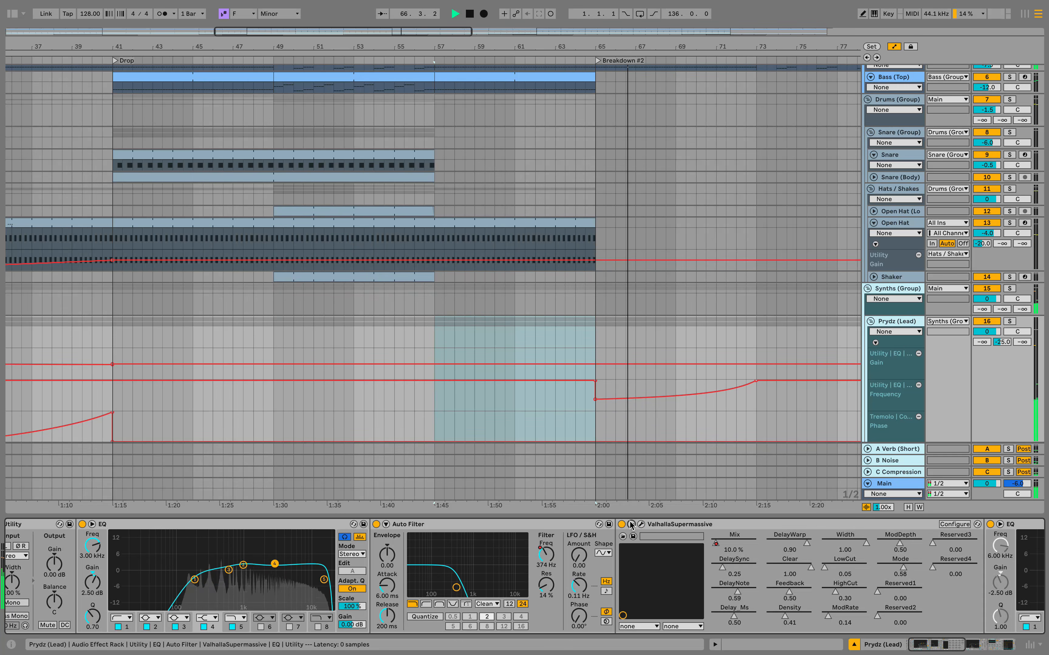
{"action": "right_click", "coordinate": [735, 541]}
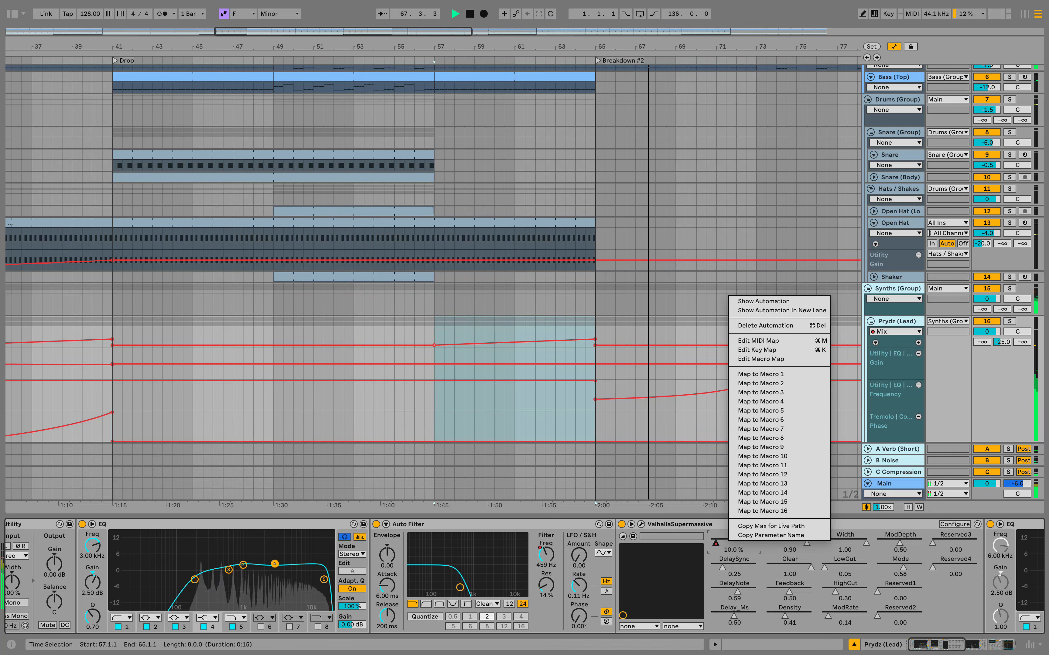
{"action": "left_click", "coordinate": [745, 300]}
{"action": "left_click", "coordinate": [555, 337]}
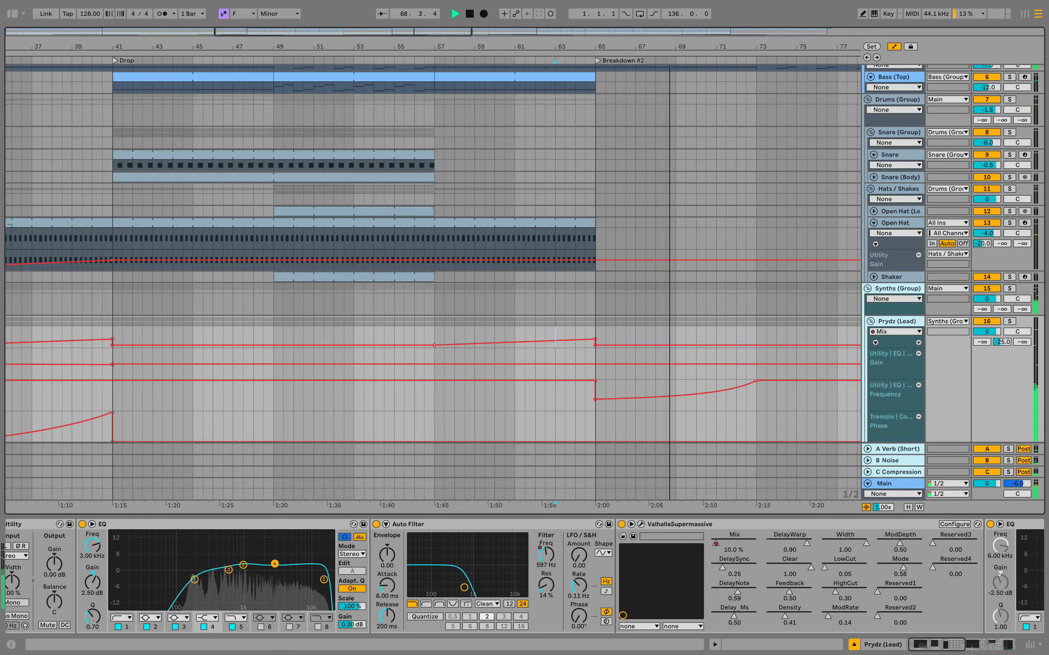
Stop playback, hide the device view and play the arrangement from Breakdown #2 at bar 65
{"action": "scroll", "coordinate": [434, 282], "scroll_direction": "down", "scroll_amount": 5}
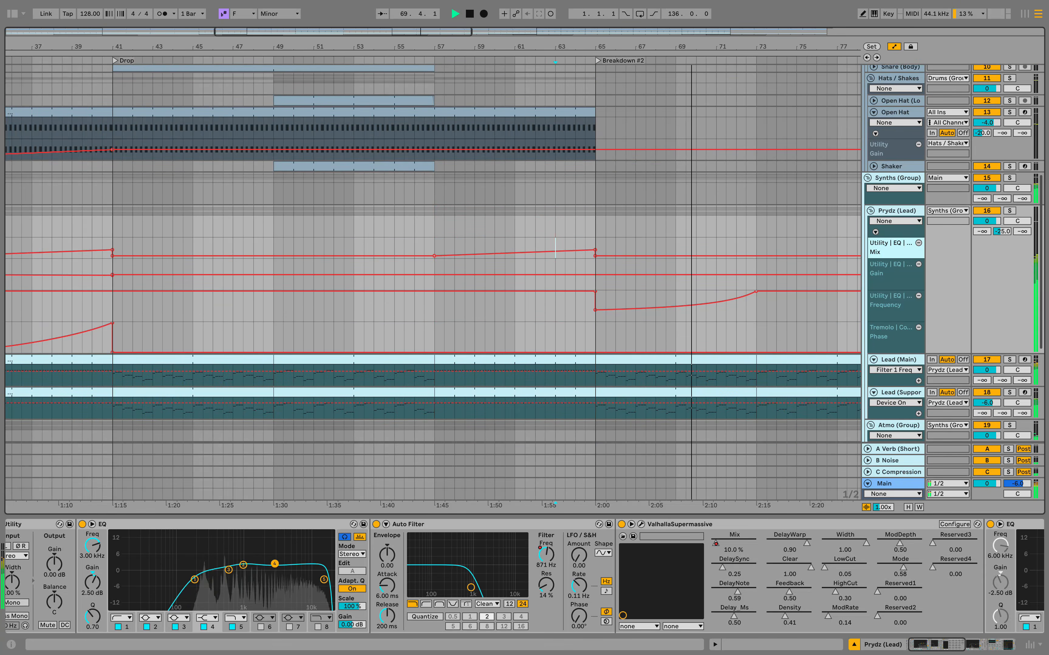
{"action": "key", "text": "space"}
{"action": "scroll", "coordinate": [433, 282], "scroll_direction": "right", "scroll_amount": 10}
{"action": "scroll", "coordinate": [434, 282], "scroll_direction": "down", "scroll_amount": 1}
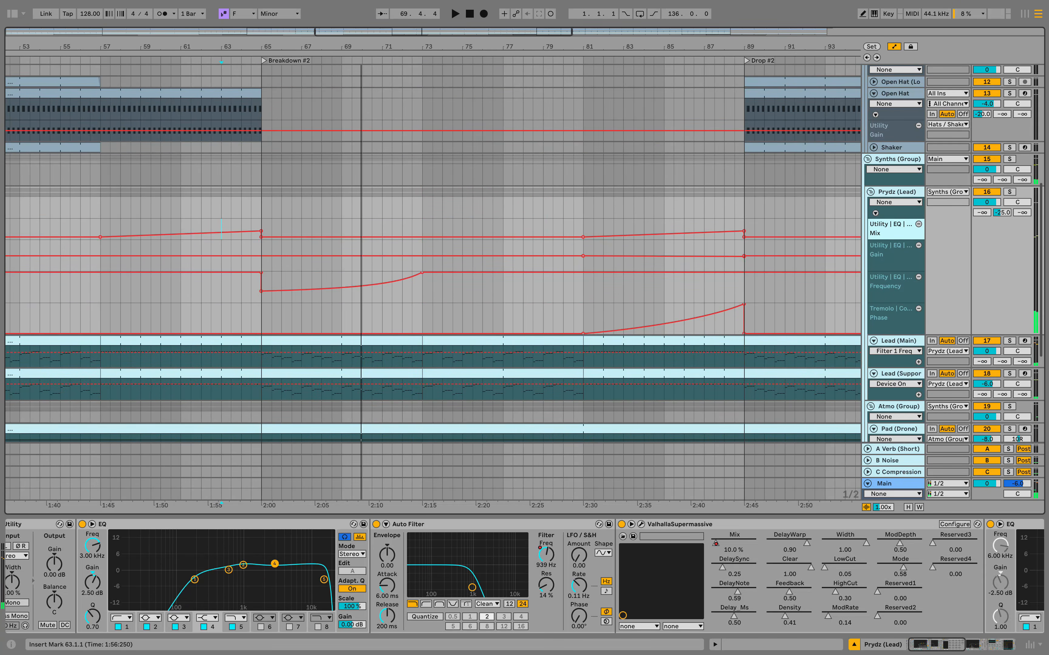
{"action": "key", "text": "super+alt+l"}
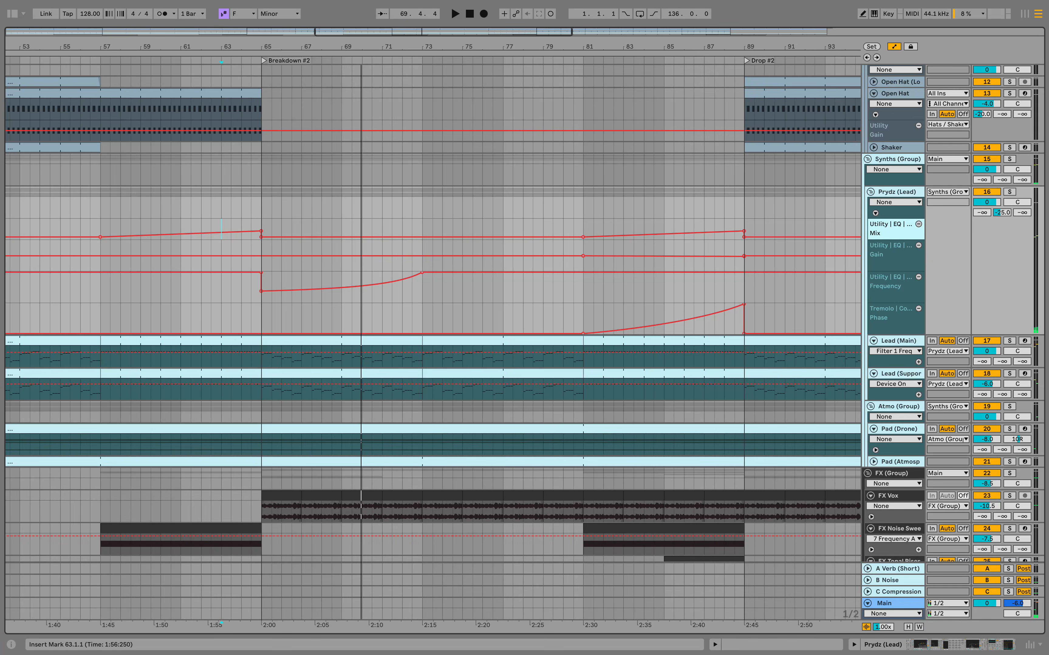
{"action": "scroll", "coordinate": [261, 225], "scroll_direction": "down", "scroll_amount": 5}
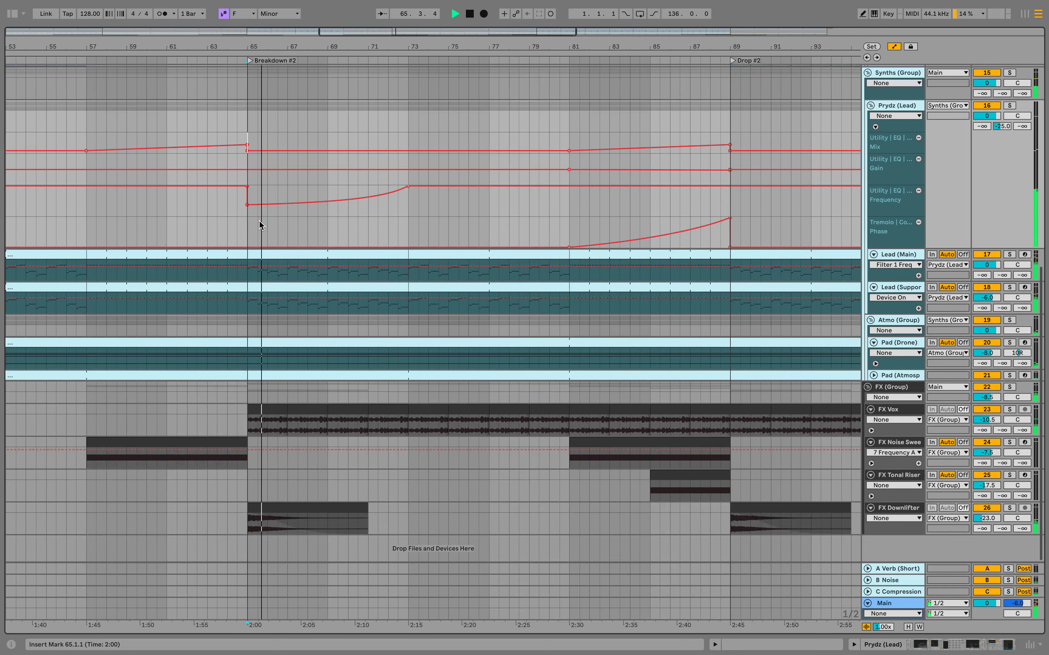
Solo Prydz (Lead) and highlight its Frequency automation from bar 65 to 73, and do the same for the Bass (Group) automation
{"action": "left_click", "coordinate": [1010, 105]}
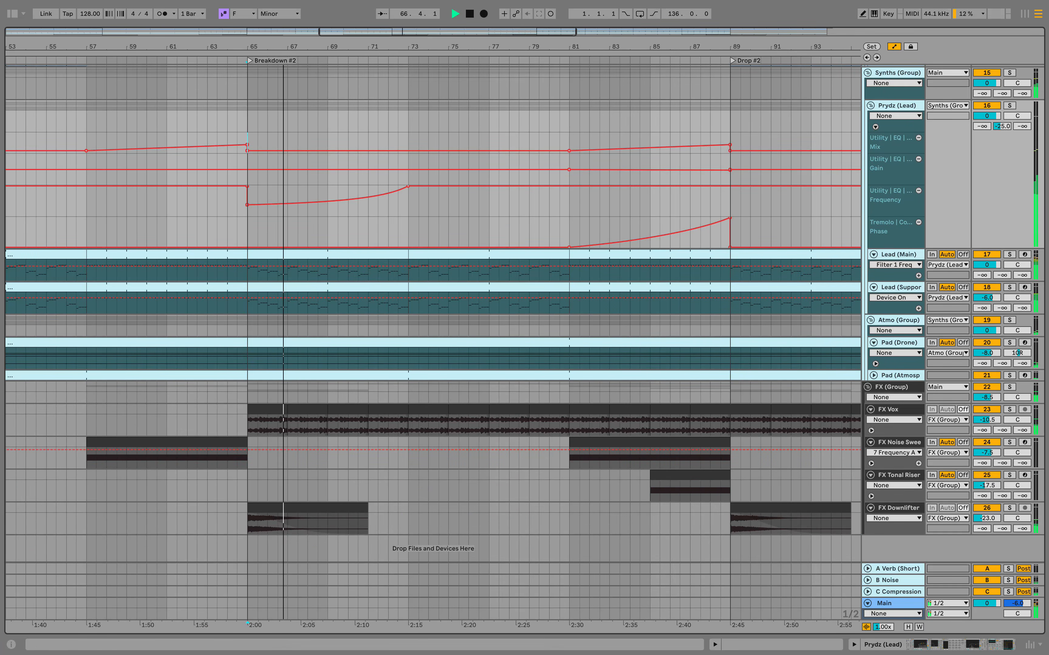
{"action": "left_click_drag", "start_coordinate": [248, 210], "coordinate": [408, 208]}
{"action": "scroll", "coordinate": [433, 342], "scroll_direction": "up", "scroll_amount": 20}
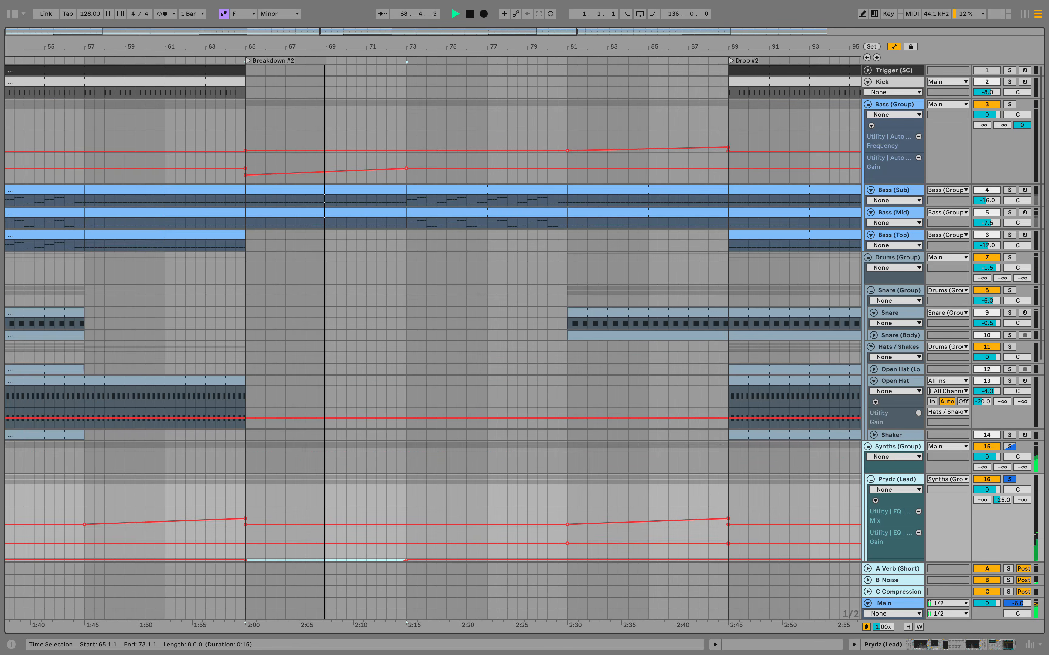
{"action": "key", "text": "space"}
{"action": "left_click_drag", "start_coordinate": [246, 169], "coordinate": [407, 169]}
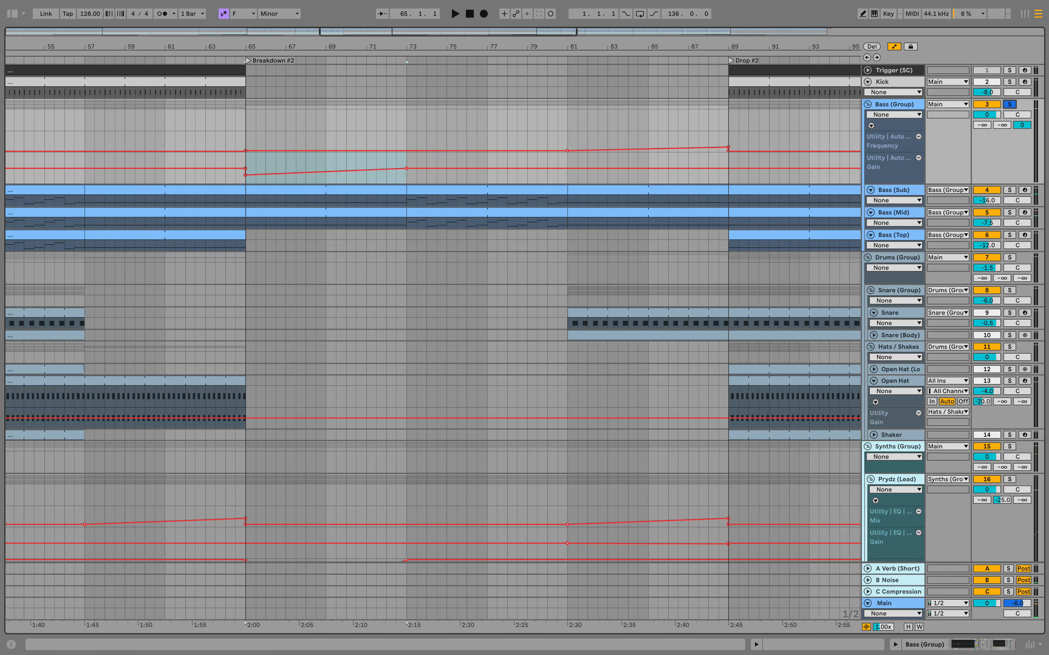
Play from bar 65 with Prydz (Lead) soloed and add the FX Vox track to the solo
{"action": "scroll", "coordinate": [433, 342], "scroll_direction": "down", "scroll_amount": 18}
{"action": "key", "text": "space"}
{"action": "left_click", "coordinate": [1010, 148]}
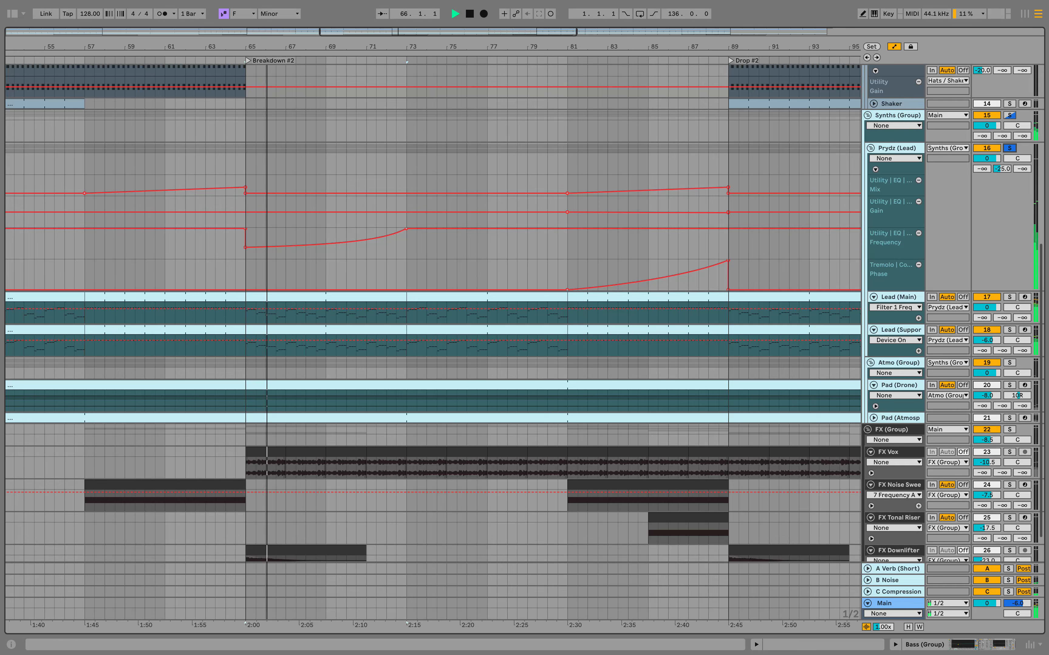
{"action": "scroll", "coordinate": [1009, 148], "scroll_direction": "down", "scroll_amount": 3}
{"action": "left_click", "coordinate": [1010, 409]}
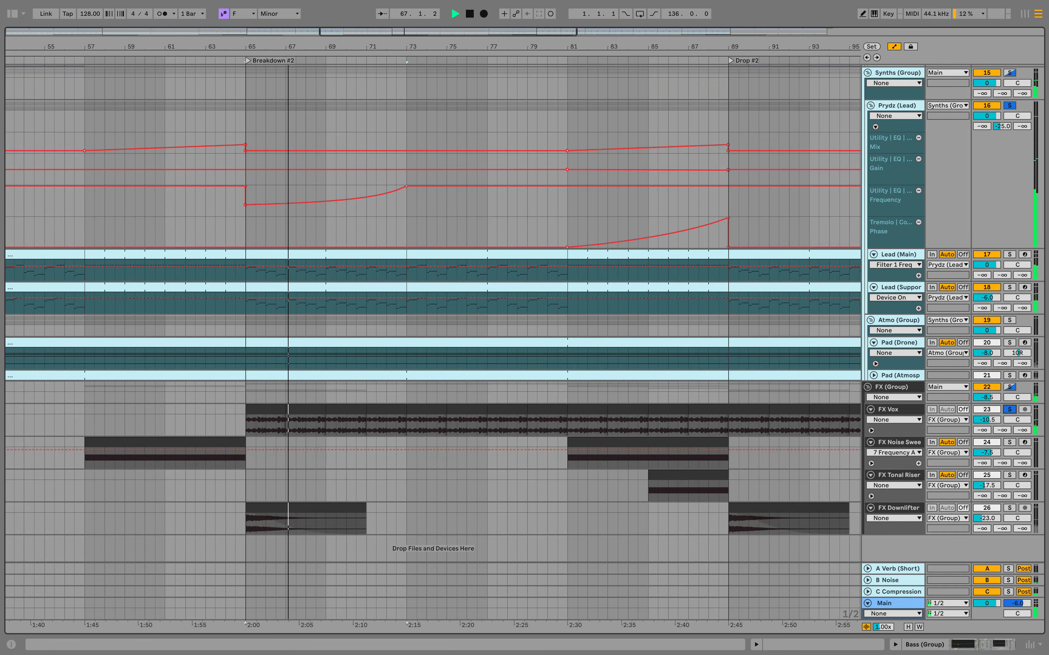
Show FX Vox's automation lanes, highlight Gain and Frequency from bar 65 to 73, turn off its solo and place the insert mark at bar 73
{"action": "left_click", "coordinate": [871, 430]}
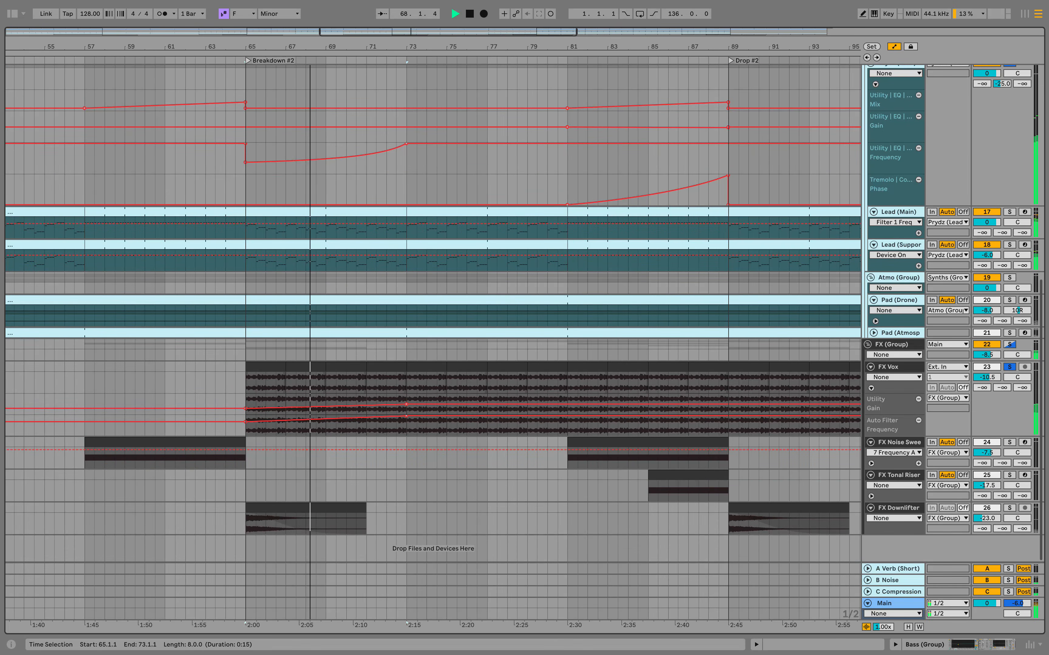
{"action": "left_click_drag", "start_coordinate": [247, 401], "coordinate": [407, 427]}
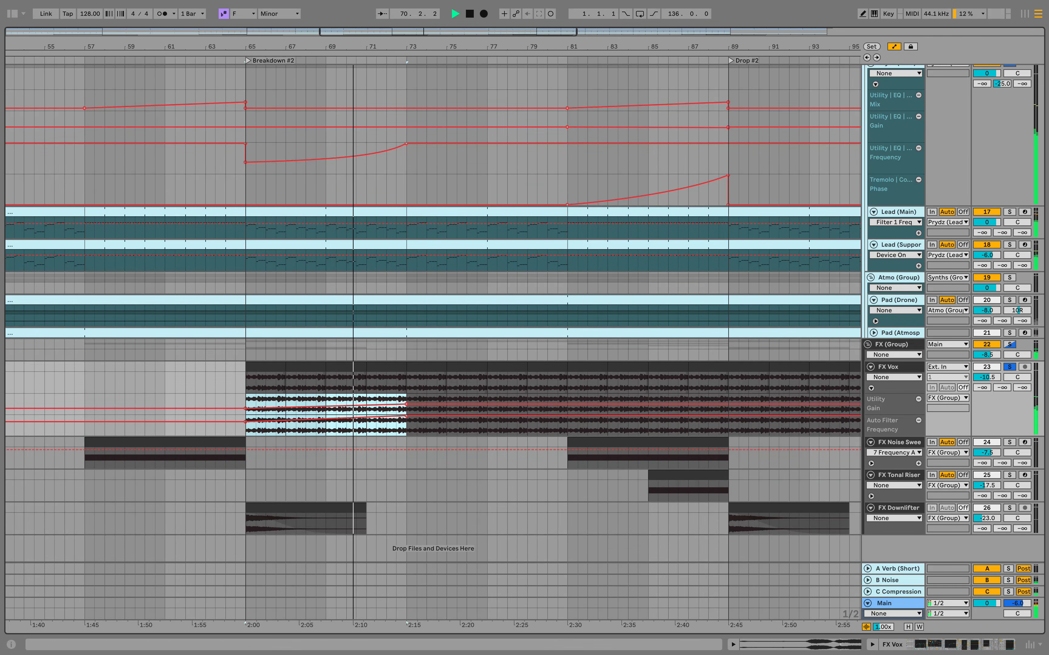
{"action": "left_click", "coordinate": [1011, 366]}
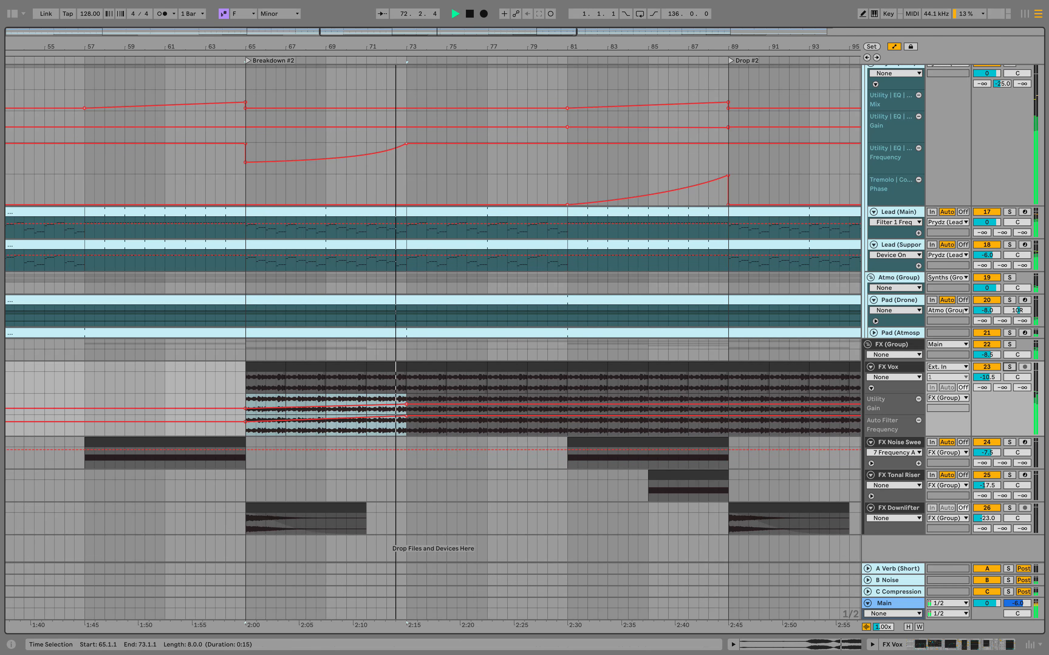
{"action": "left_click", "coordinate": [406, 382]}
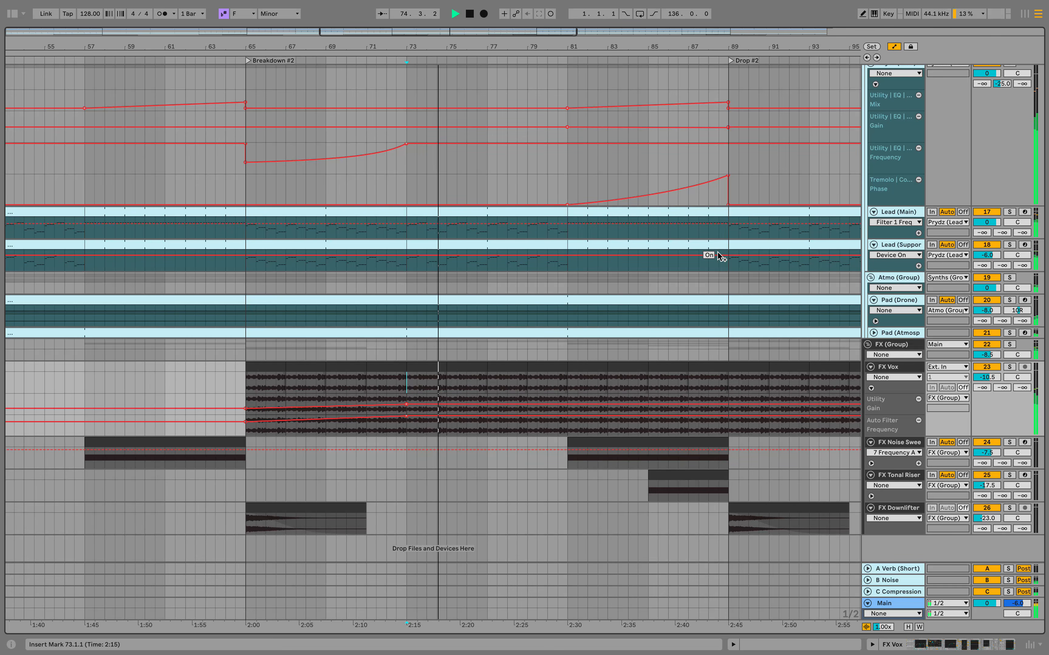
Highlight all of Prydz (Lead)'s automation lanes from bar 81 to 89, leading into Drop #2
{"action": "scroll", "coordinate": [721, 257], "scroll_direction": "up", "scroll_amount": 8}
{"action": "scroll", "coordinate": [721, 257], "scroll_direction": "right", "scroll_amount": 3}
{"action": "scroll", "coordinate": [720, 257], "scroll_direction": "up", "scroll_amount": 5}
{"action": "scroll", "coordinate": [721, 257], "scroll_direction": "right", "scroll_amount": 2}
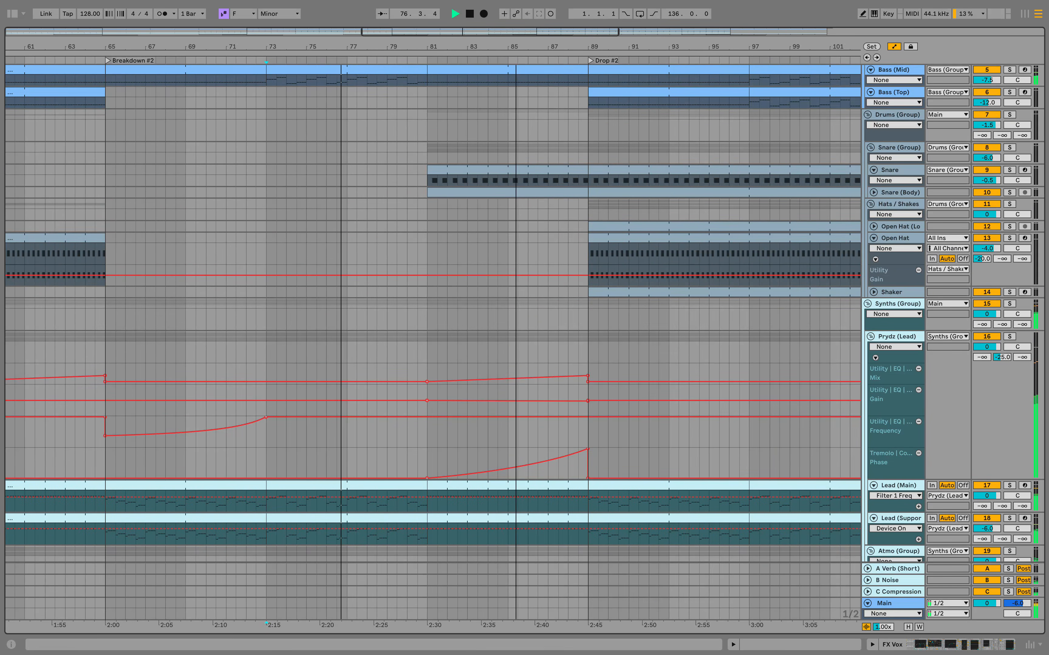
{"action": "scroll", "coordinate": [577, 257], "scroll_direction": "up", "scroll_amount": 3}
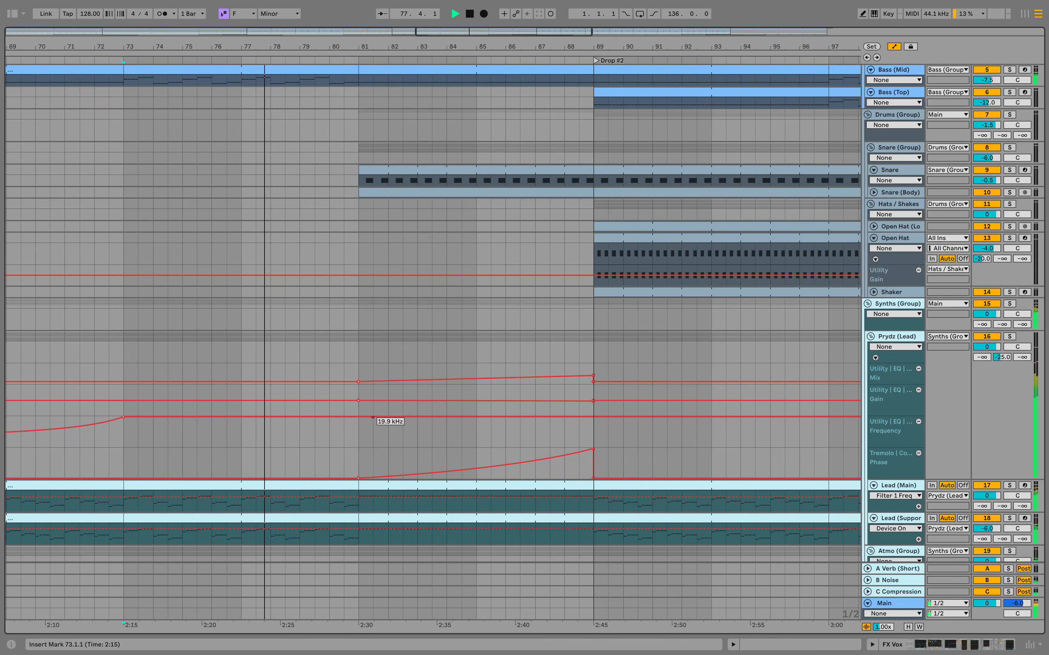
{"action": "left_click_drag", "start_coordinate": [593, 466], "coordinate": [359, 368]}
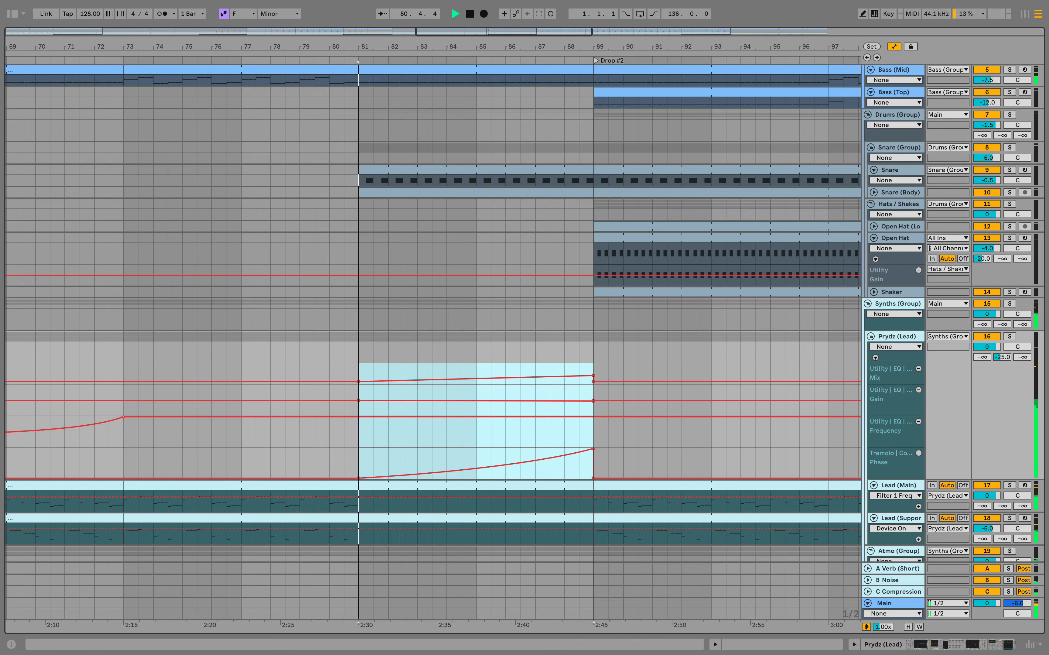
{"action": "left_click", "coordinate": [1012, 115]}
{"action": "left_click", "coordinate": [1012, 115]}
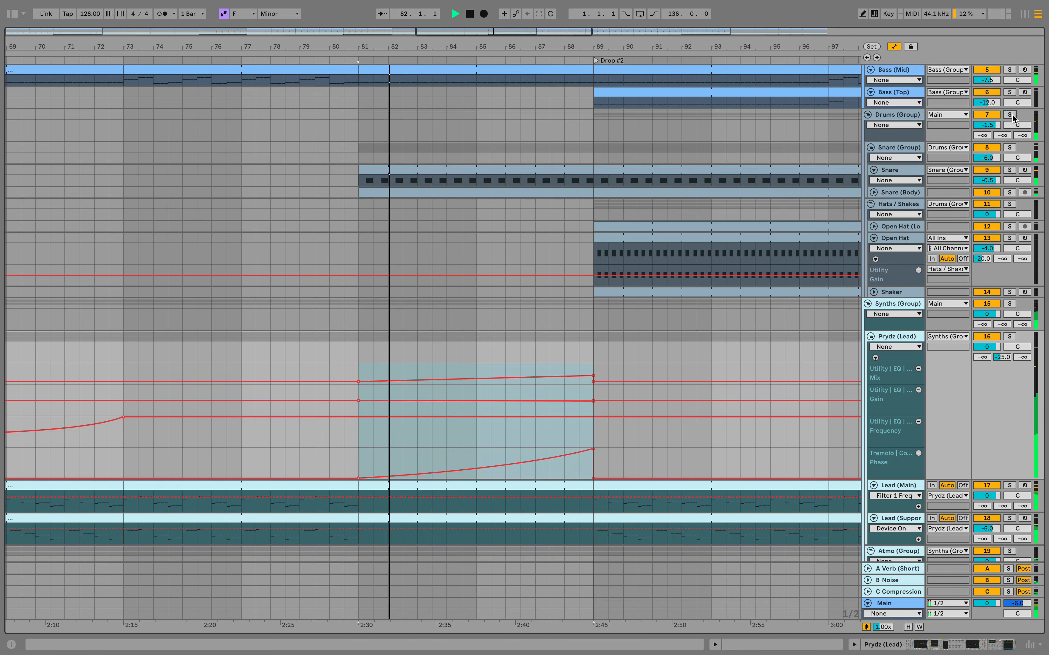
Open ValhallaSupermassive's window on Prydz (Lead) to watch its Mix knob during the build-up, then close it and hide the device view
{"action": "double_click", "coordinate": [897, 337]}
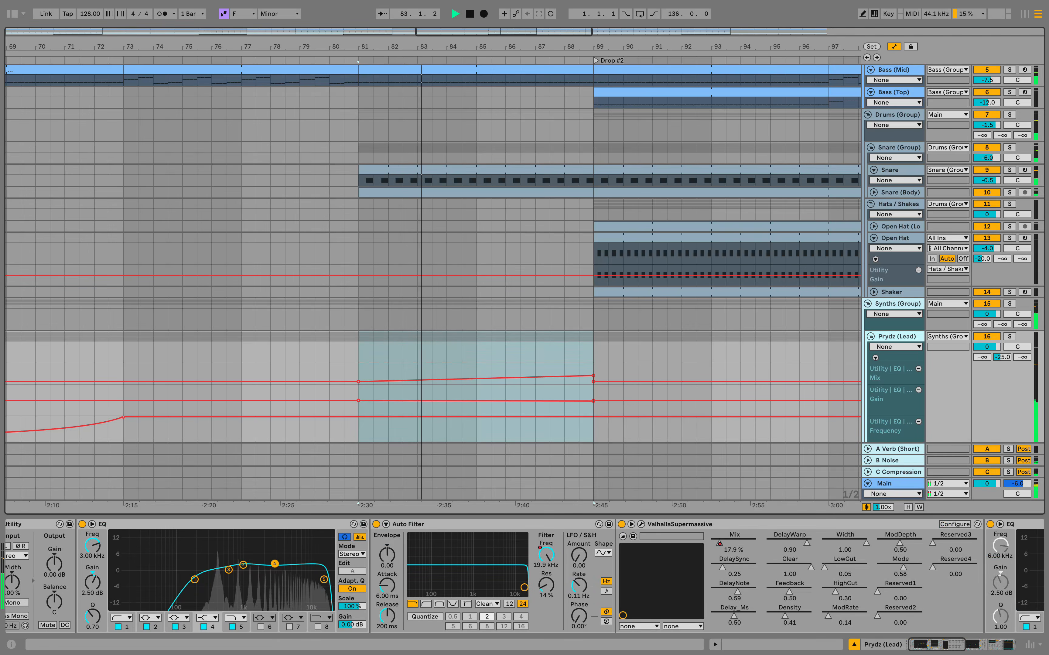
{"action": "left_click", "coordinate": [641, 524]}
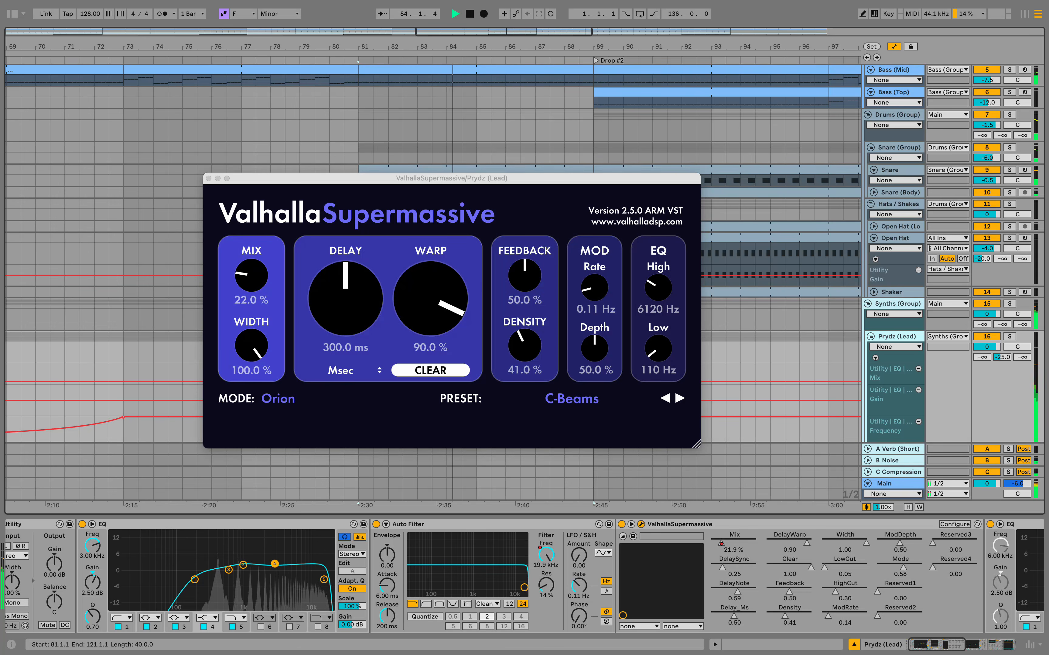
{"action": "left_click_drag", "start_coordinate": [433, 178], "coordinate": [287, 64]}
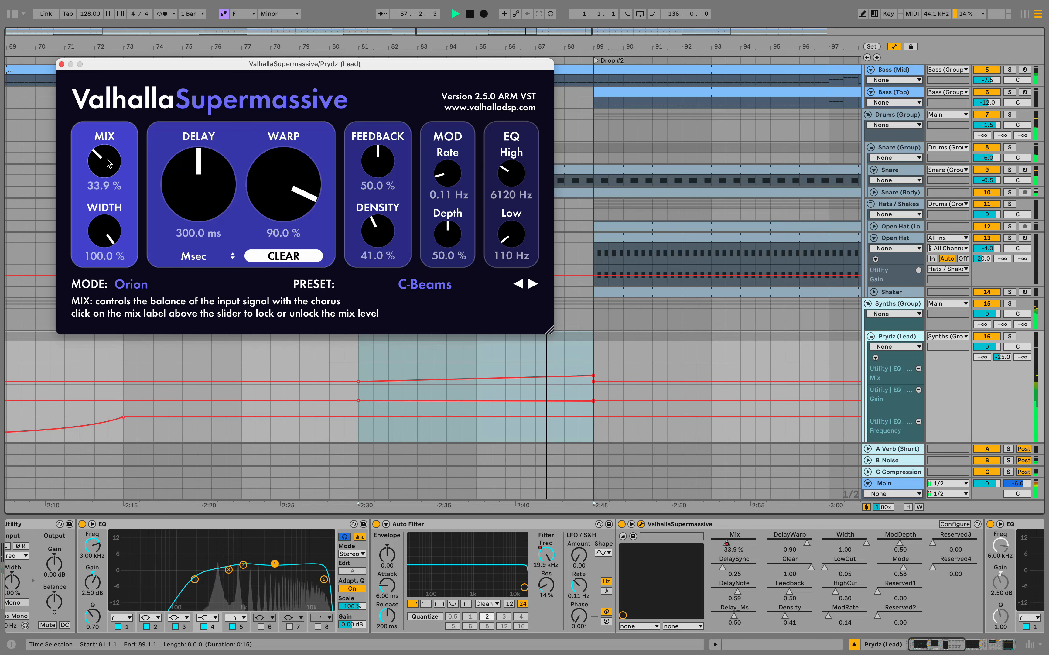
{"action": "left_click", "coordinate": [61, 64]}
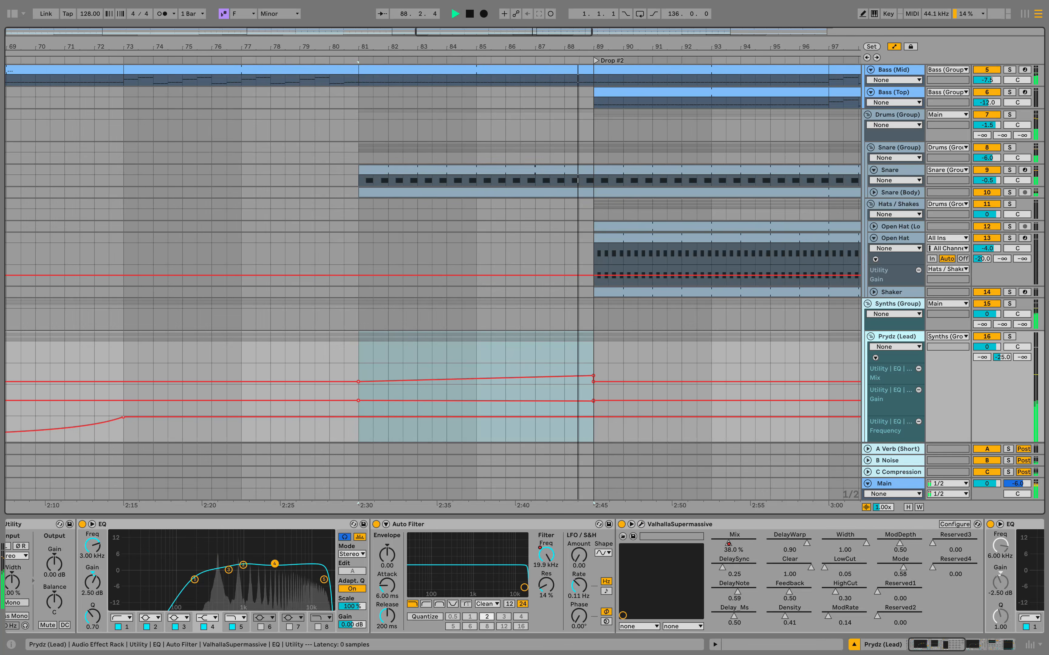
{"action": "key", "text": "super+alt+l"}
Highlight the drum tracks in the first drop from bar 41 to 65, then in Drop #2 from bar 89 to 121
{"action": "scroll", "coordinate": [584, 275], "scroll_direction": "right", "scroll_amount": 11}
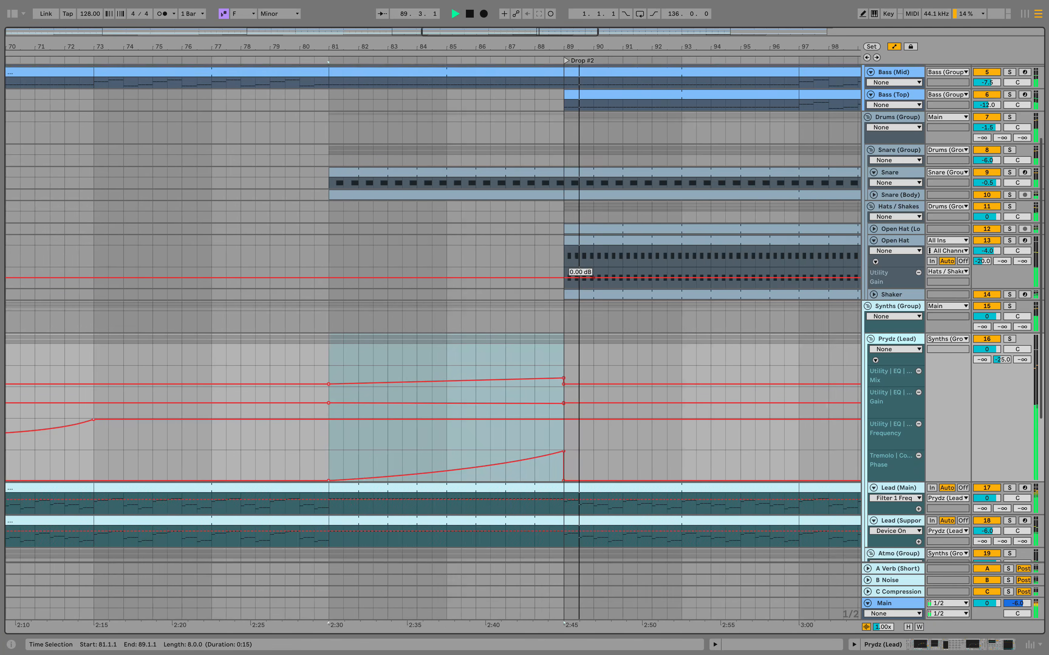
{"action": "scroll", "coordinate": [594, 279], "scroll_direction": "up", "scroll_amount": 4}
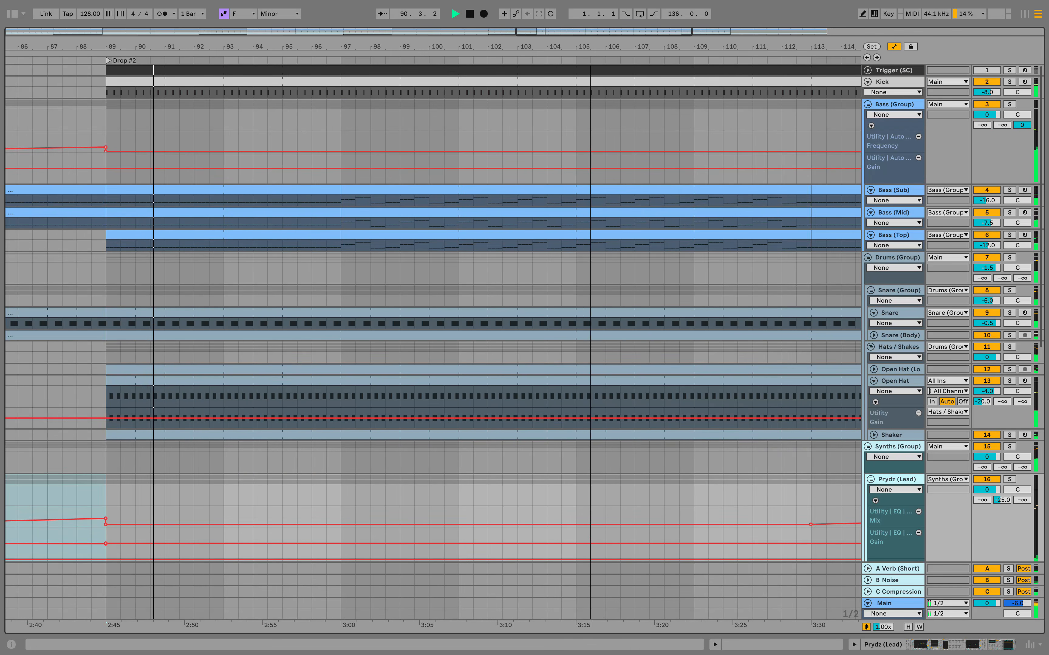
{"action": "left_click_drag", "start_coordinate": [591, 47], "coordinate": [664, 18]}
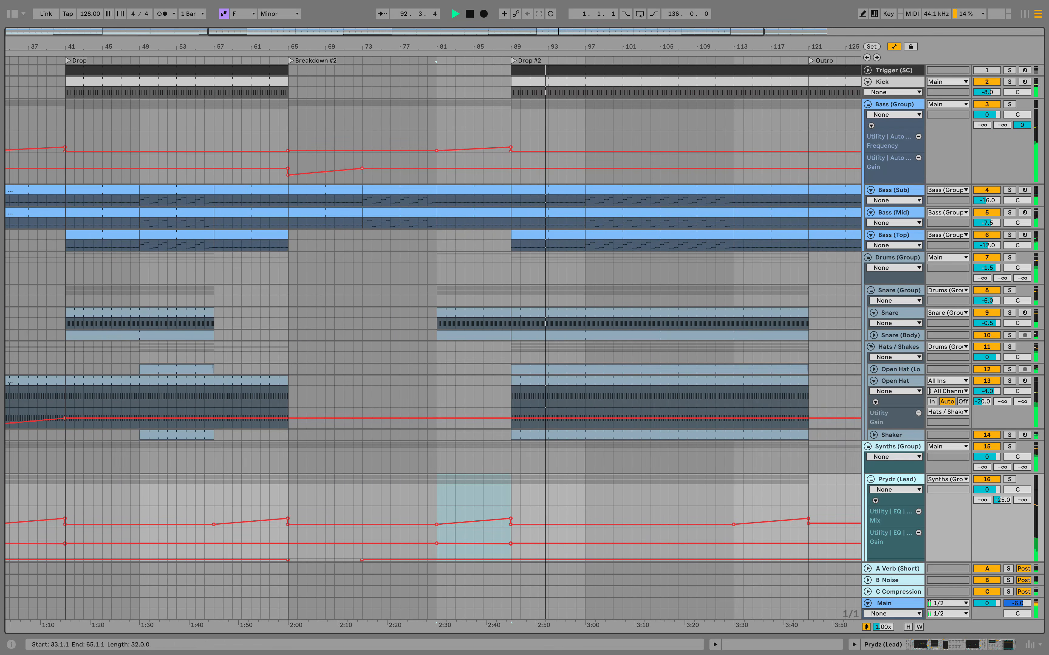
{"action": "left_click_drag", "start_coordinate": [66, 324], "coordinate": [288, 409]}
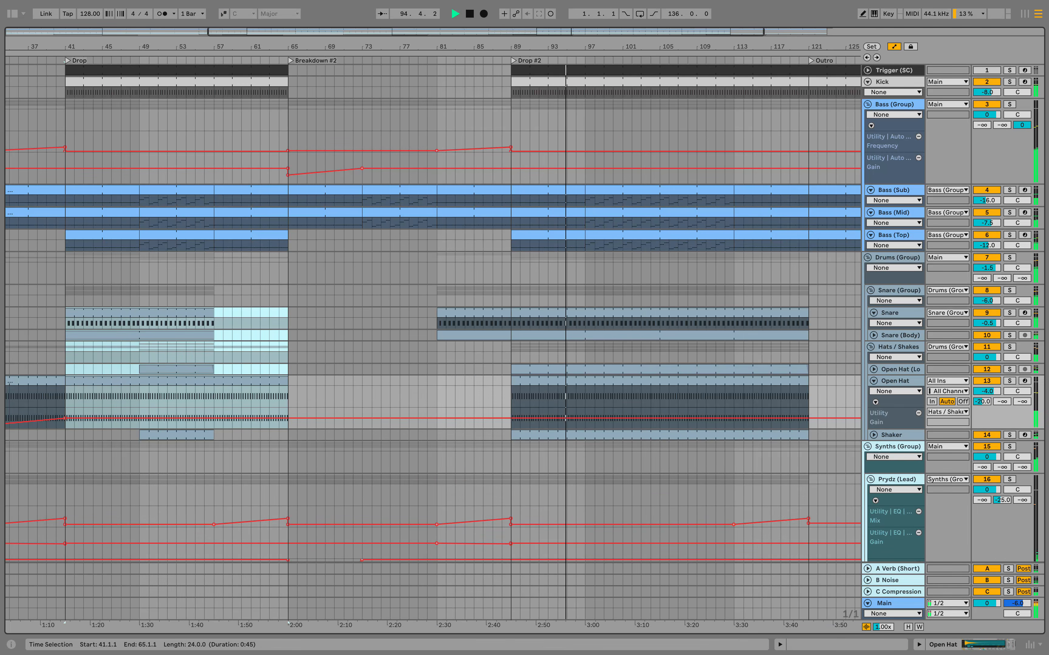
{"action": "left_click_drag", "start_coordinate": [808, 323], "coordinate": [512, 435]}
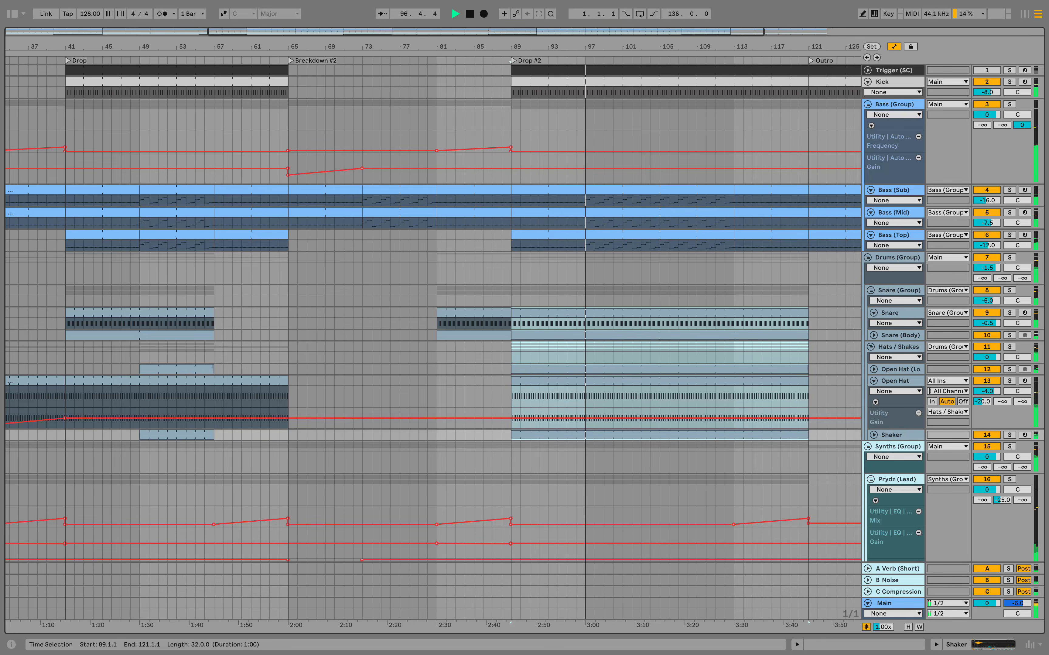
Compare the Bass (Sub) clip at bars 97 to 113 with the one at bars 49 to 57 by selecting each
{"action": "left_click", "coordinate": [646, 191]}
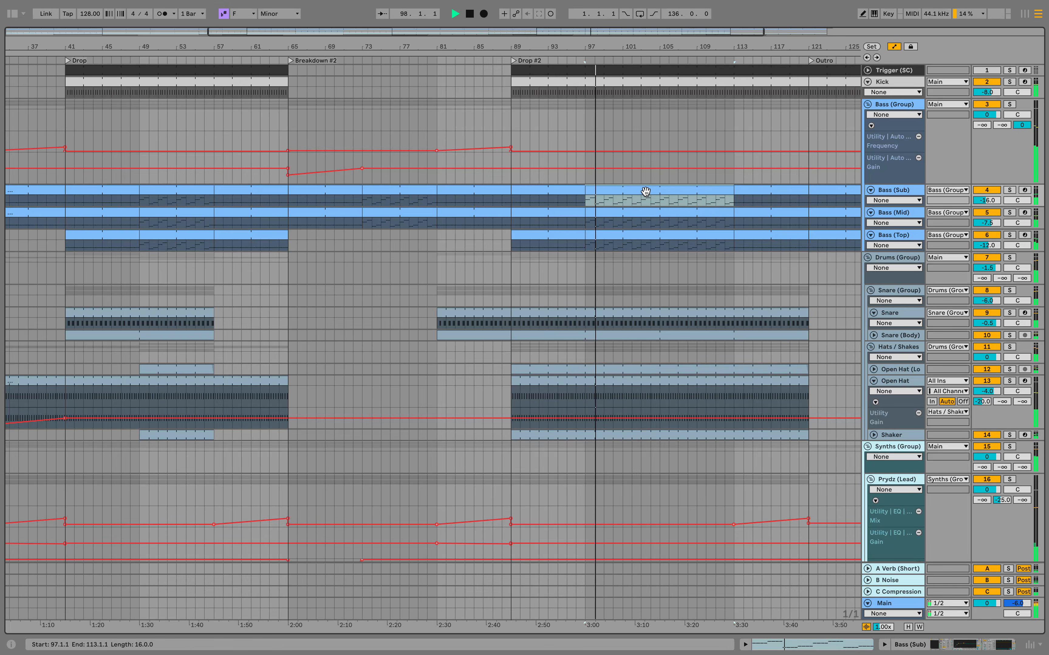
{"action": "left_click", "coordinate": [176, 191]}
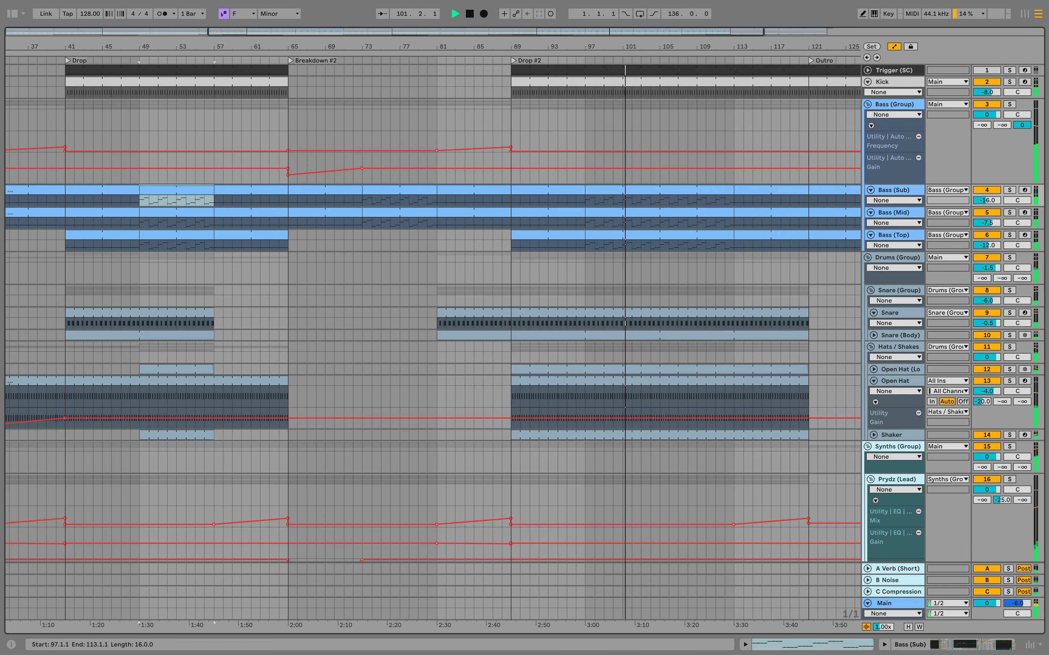
{"action": "left_click", "coordinate": [679, 192]}
Show Prydz (Lead)'s devices, fold ValhallaSupermassive's parameters, open its plugin window and move it clear of the Mix automation
{"action": "scroll", "coordinate": [679, 192], "scroll_direction": "down", "scroll_amount": 15}
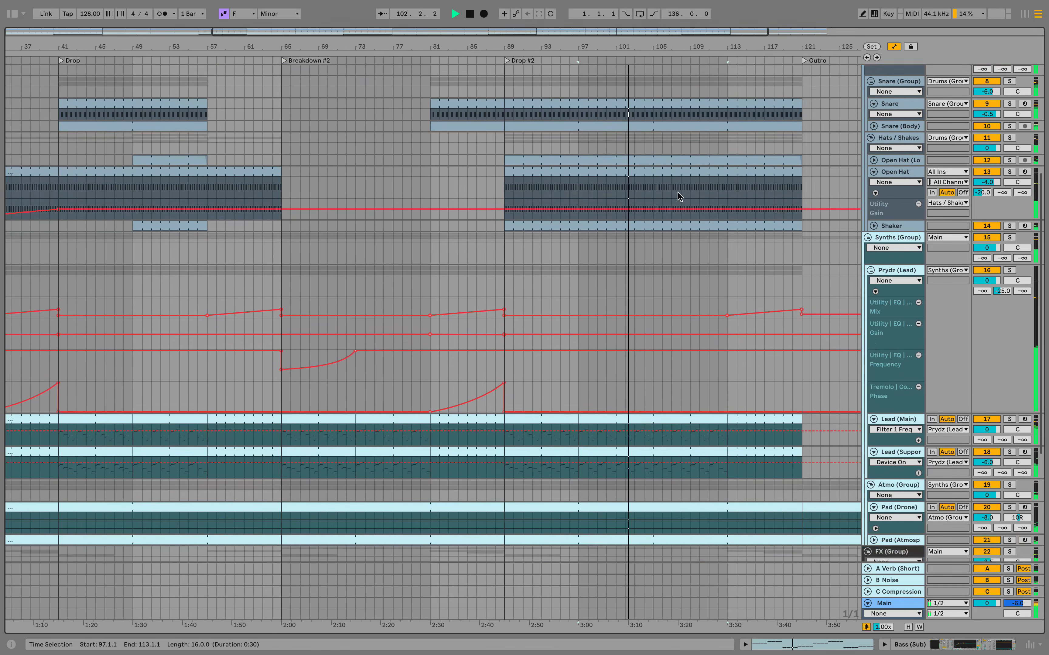
{"action": "scroll", "coordinate": [679, 191], "scroll_direction": "down", "scroll_amount": 2}
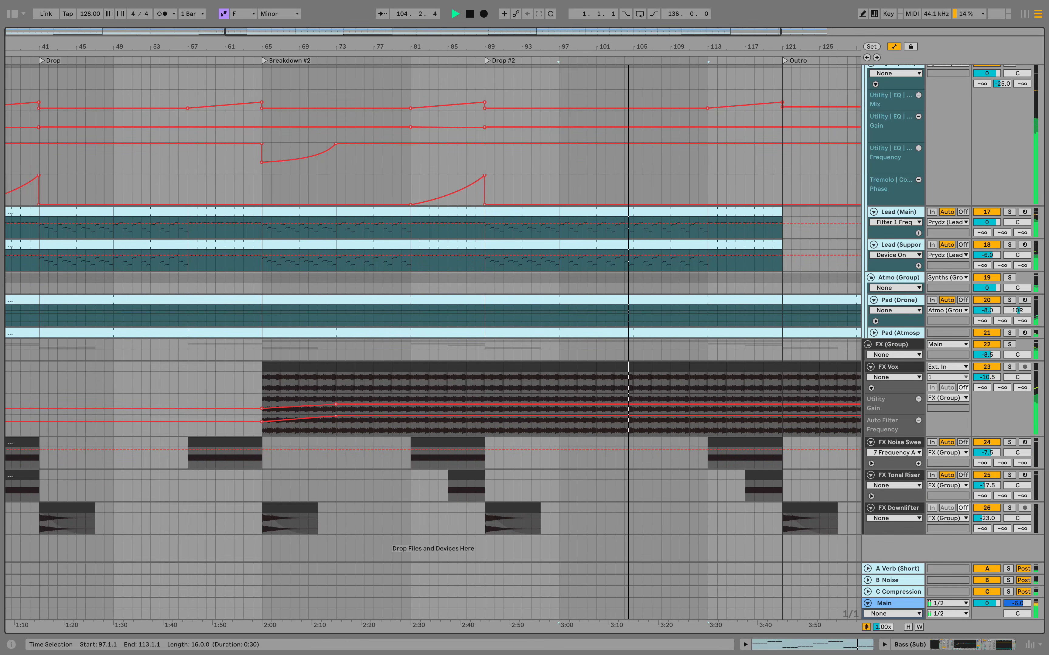
{"action": "scroll", "coordinate": [677, 358], "scroll_direction": "up", "scroll_amount": 17}
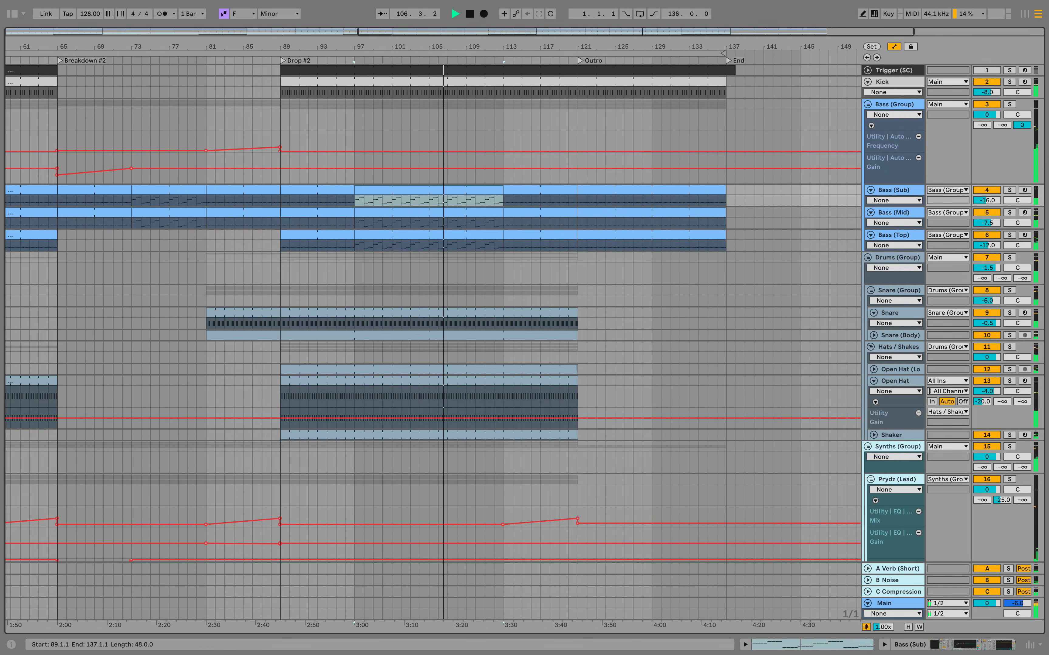
{"action": "scroll", "coordinate": [583, 358], "scroll_direction": "up", "scroll_amount": 5}
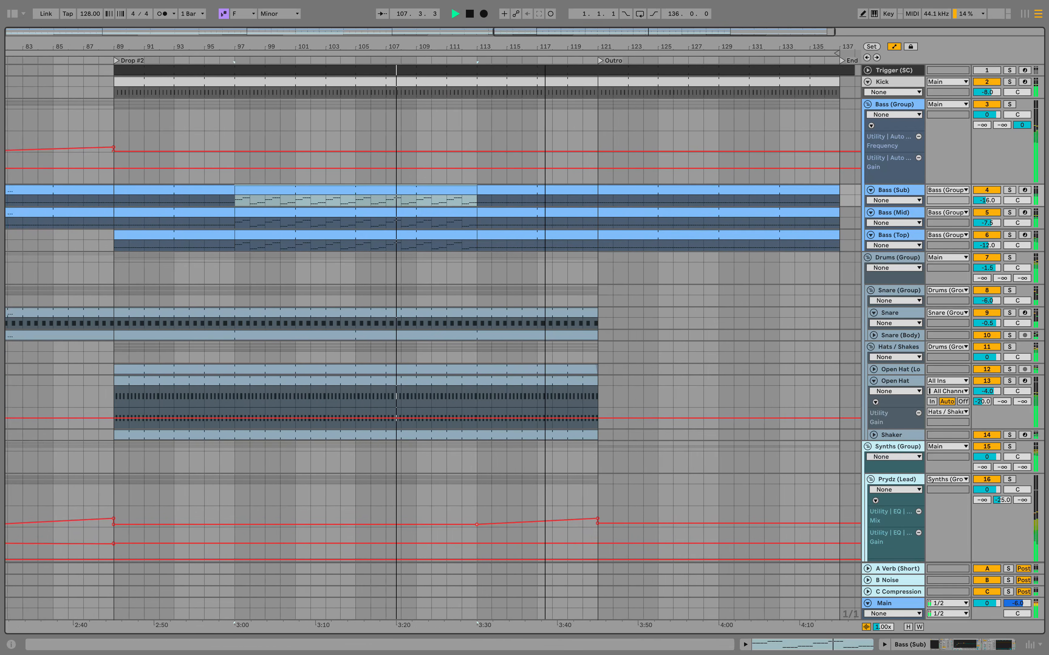
{"action": "scroll", "coordinate": [434, 342], "scroll_direction": "down", "scroll_amount": 8}
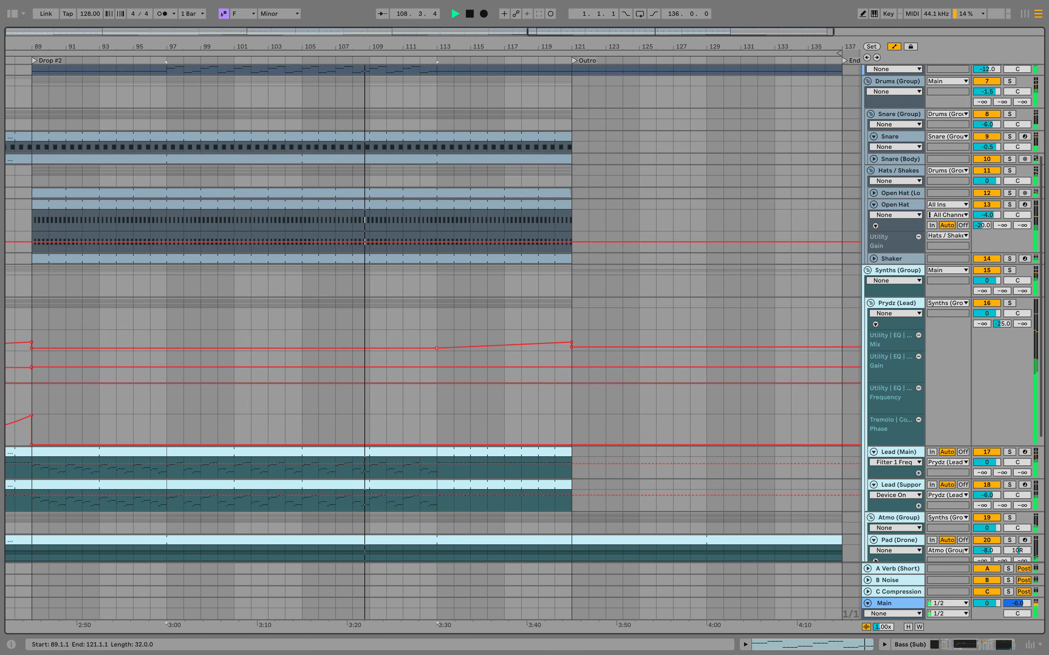
{"action": "left_click", "coordinate": [897, 302]}
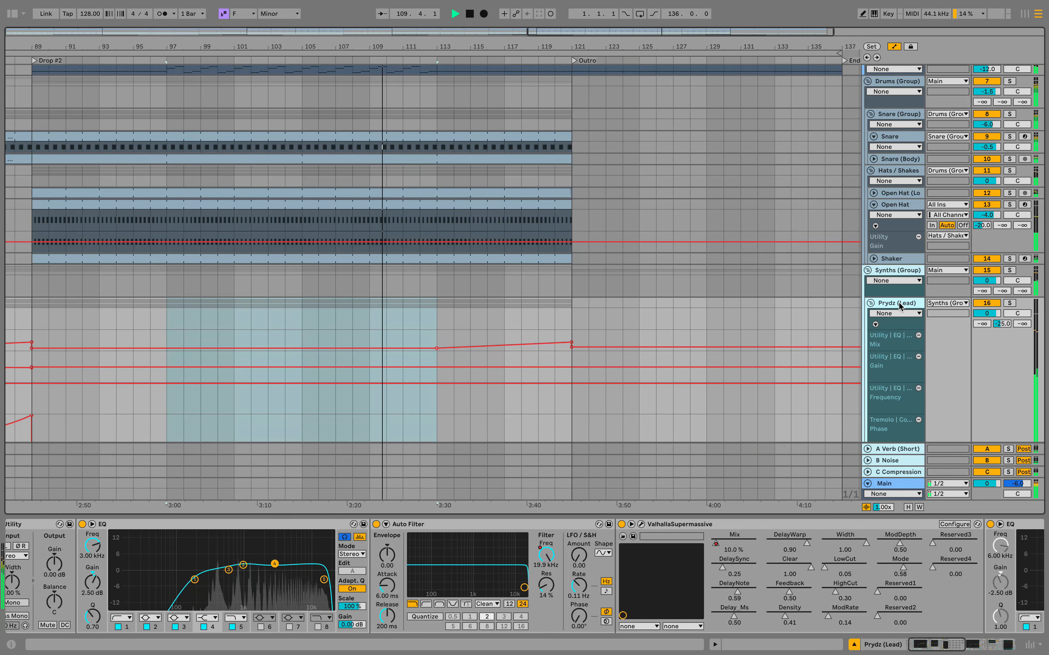
{"action": "left_click", "coordinate": [632, 524]}
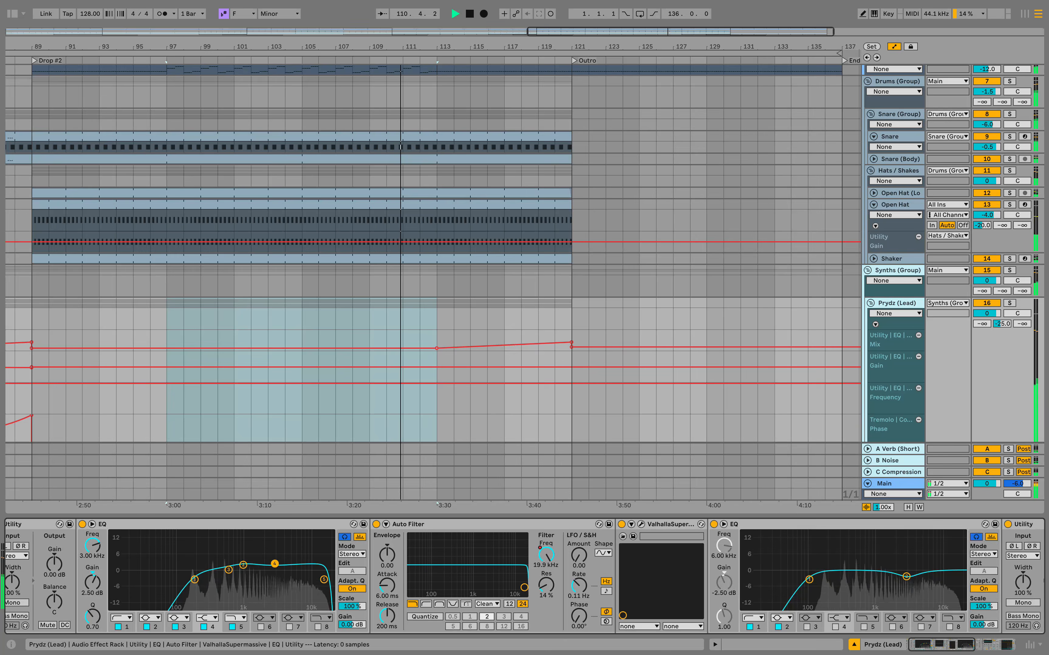
{"action": "left_click", "coordinate": [641, 524]}
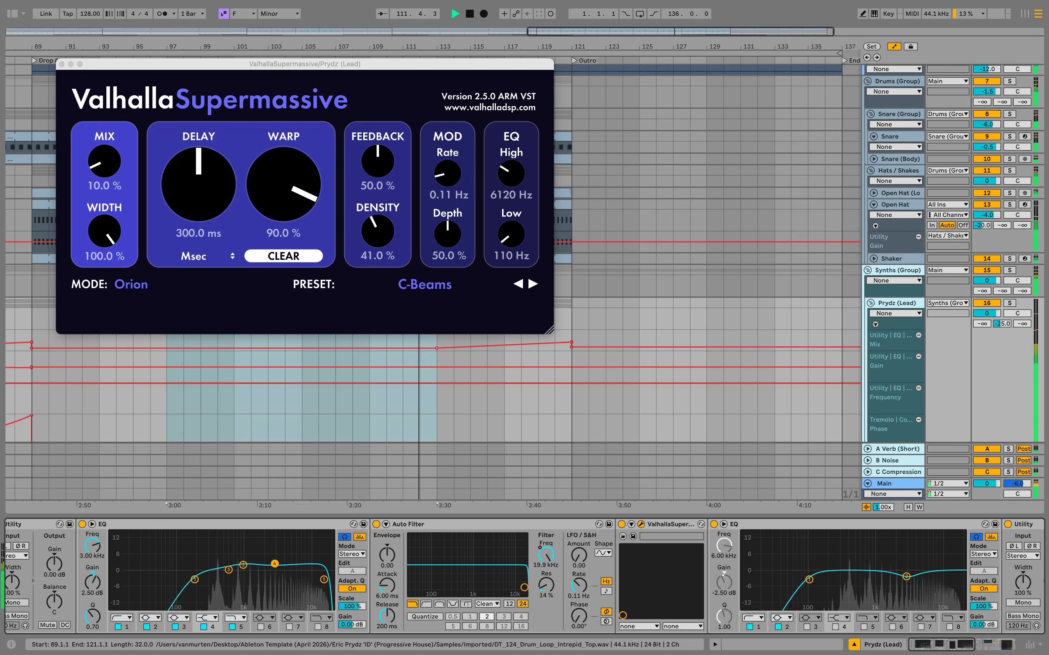
{"action": "left_click_drag", "start_coordinate": [434, 64], "coordinate": [410, 30]}
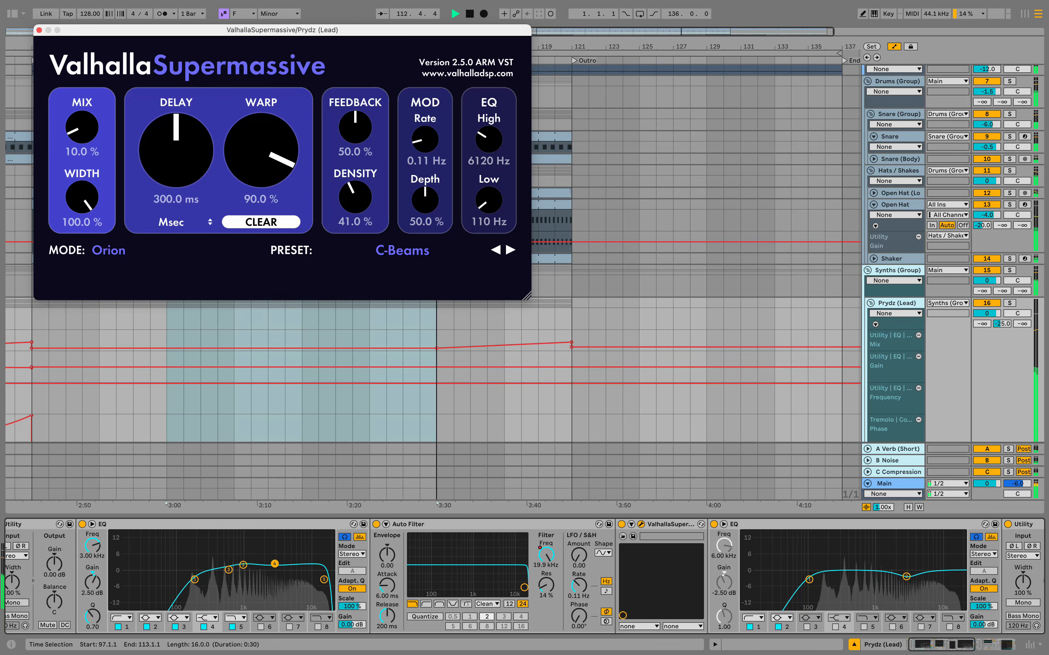
Highlight Prydz (Lead)'s Mix automation from bar 113 to 121, watch the plugin's Mix knob follow it and close the plugin window
{"action": "left_click", "coordinate": [437, 338]}
{"action": "left_click_drag", "start_coordinate": [438, 340], "coordinate": [572, 340]}
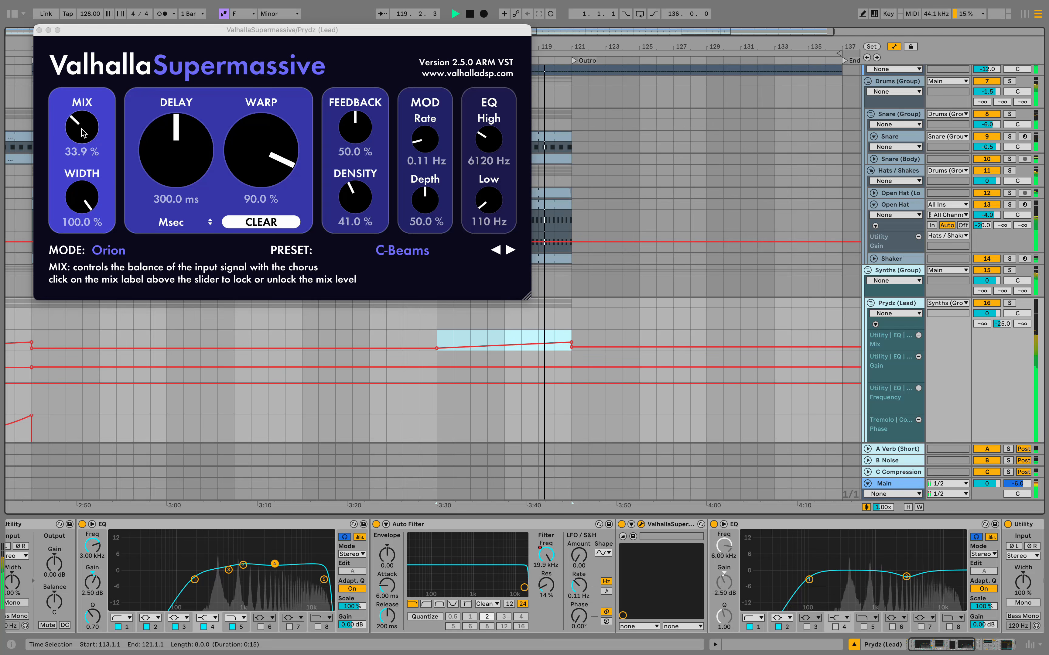
{"action": "left_click", "coordinate": [39, 30]}
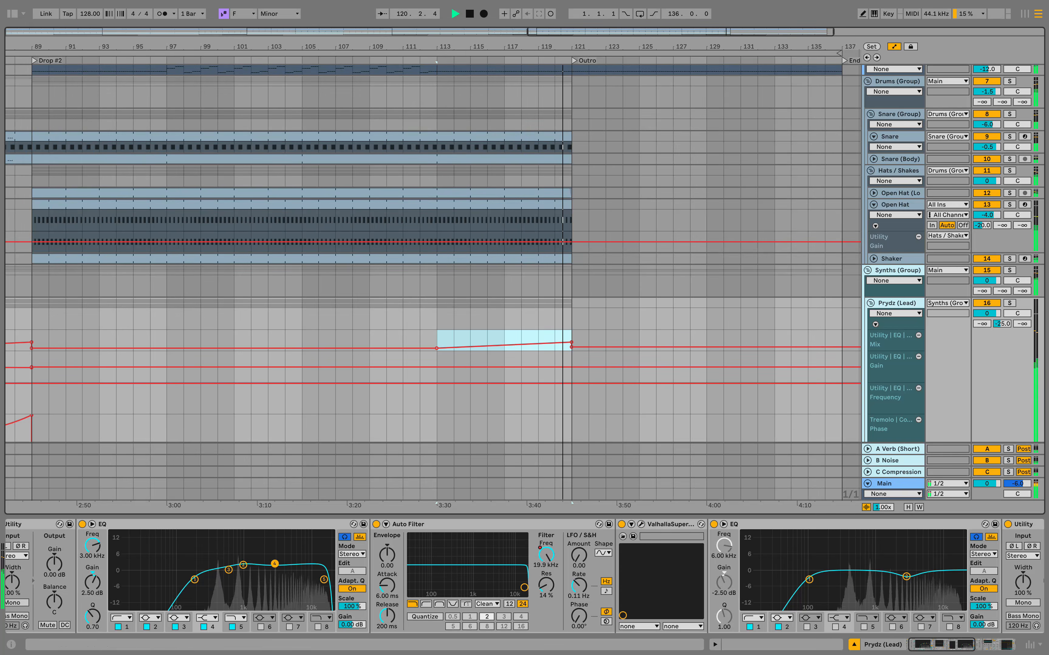
Highlight the Bass (Sub), Bass (Mid) and Bass (Top) clips in the Outro from bar 121 to 137, then the same range on FX Vox
{"action": "scroll", "coordinate": [433, 260], "scroll_direction": "up", "scroll_amount": 5}
{"action": "scroll", "coordinate": [433, 260], "scroll_direction": "right", "scroll_amount": 4}
{"action": "scroll", "coordinate": [598, 203], "scroll_direction": "right", "scroll_amount": 3}
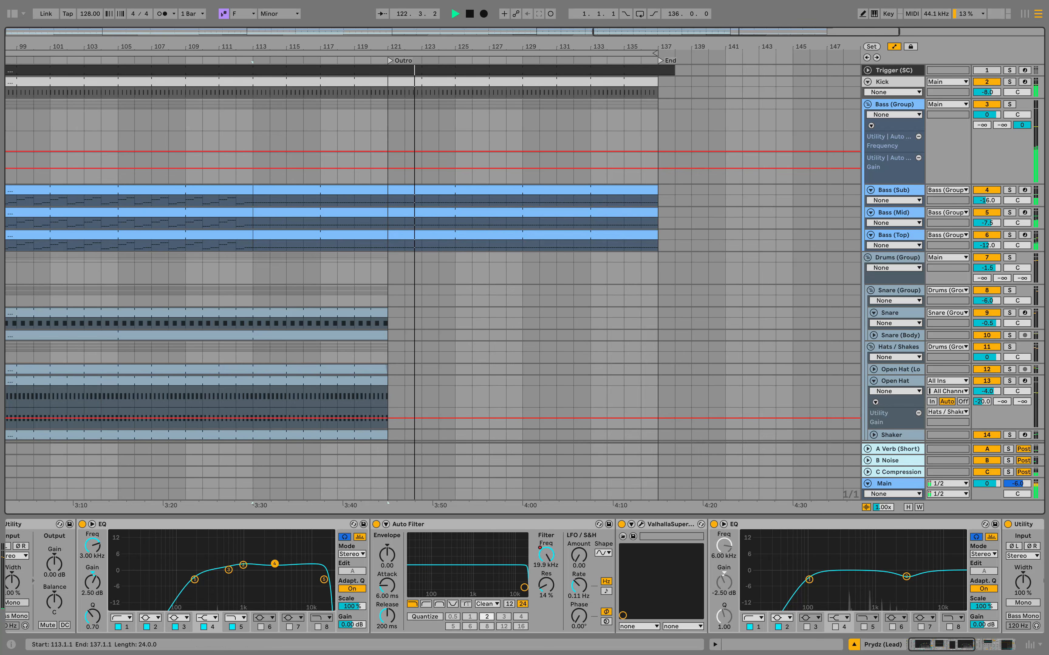
{"action": "left_click_drag", "start_coordinate": [388, 245], "coordinate": [658, 202]}
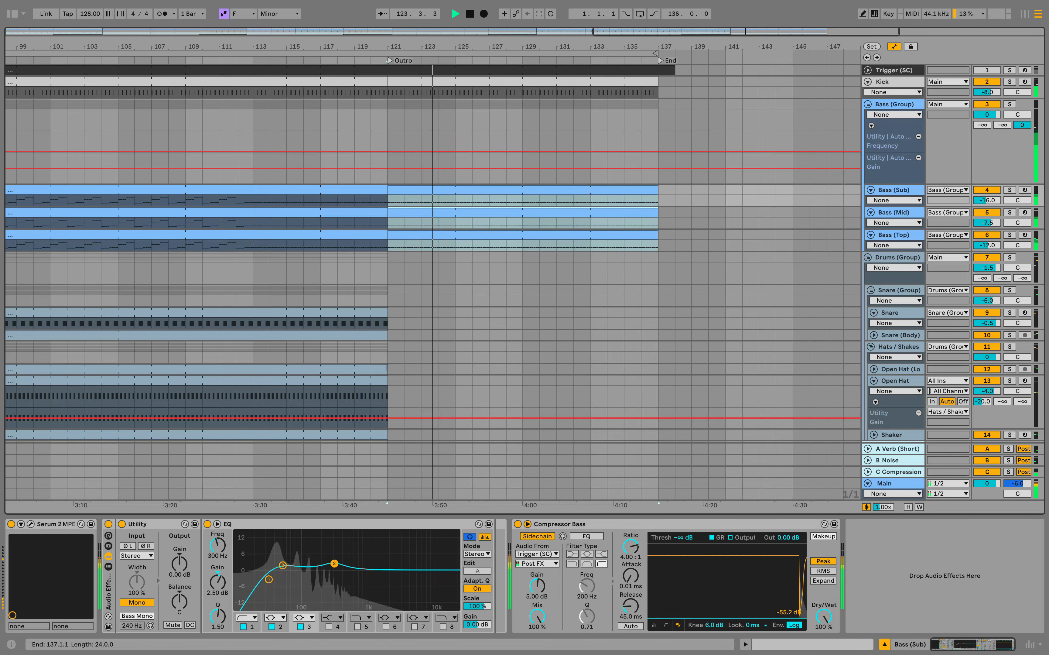
{"action": "scroll", "coordinate": [433, 260], "scroll_direction": "down", "scroll_amount": 10}
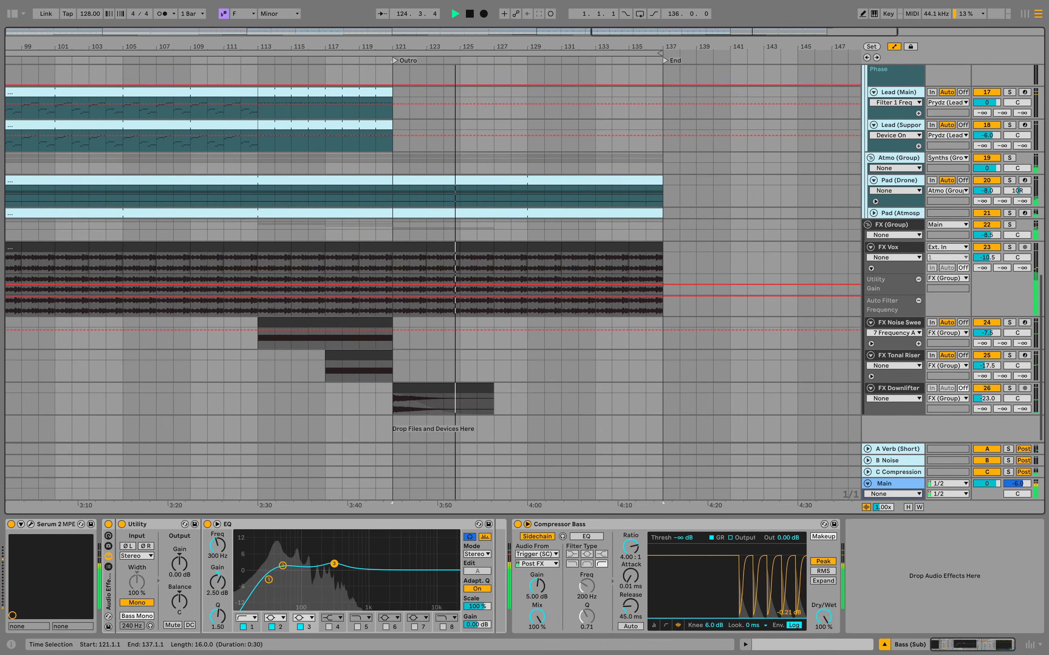
{"action": "left_click_drag", "start_coordinate": [393, 263], "coordinate": [662, 262]}
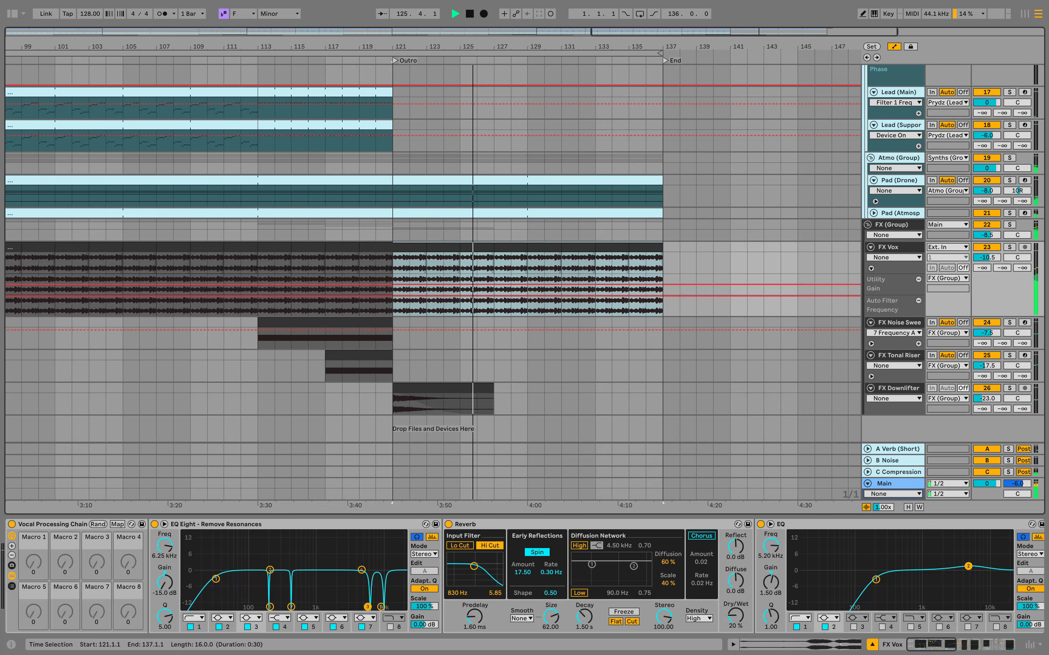
Select the Prydz (Lead) track to show its devices and its automation over the Outro, bars 121 to 137
{"action": "scroll", "coordinate": [669, 252], "scroll_direction": "up", "scroll_amount": 10}
{"action": "scroll", "coordinate": [670, 252], "scroll_direction": "down", "scroll_amount": 10}
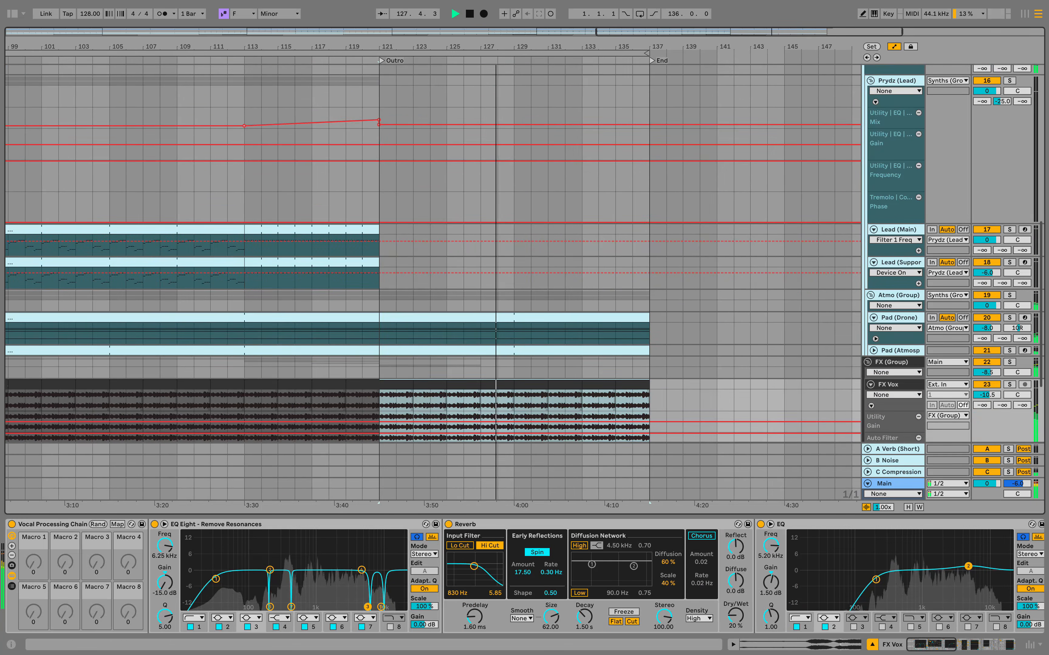
{"action": "left_click", "coordinate": [911, 79]}
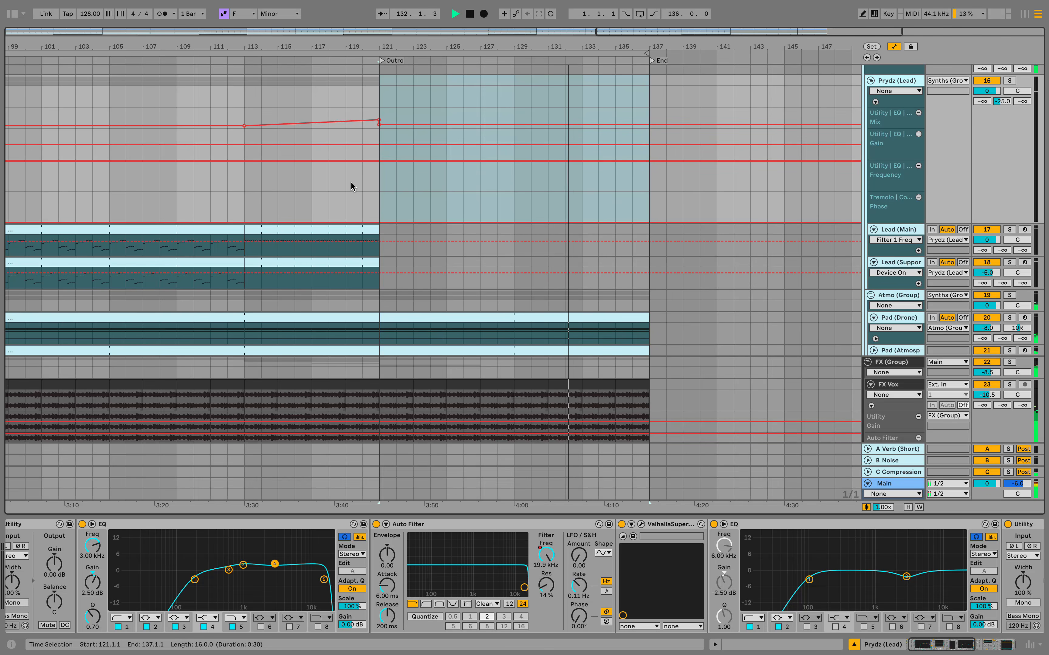
{"action": "scroll", "coordinate": [351, 186], "scroll_direction": "up", "scroll_amount": 1}
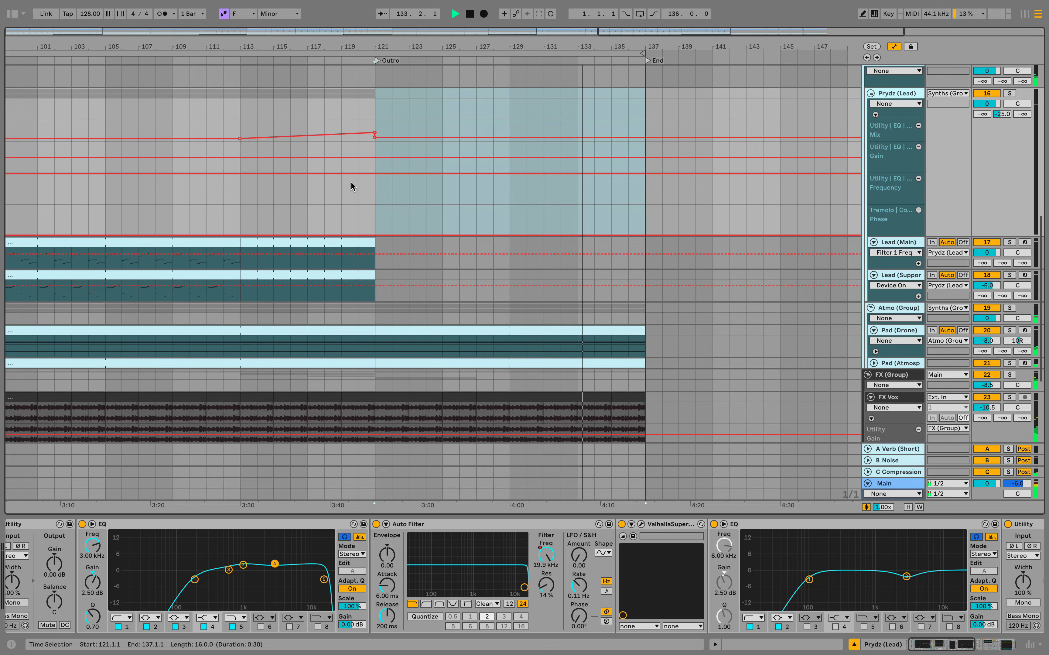